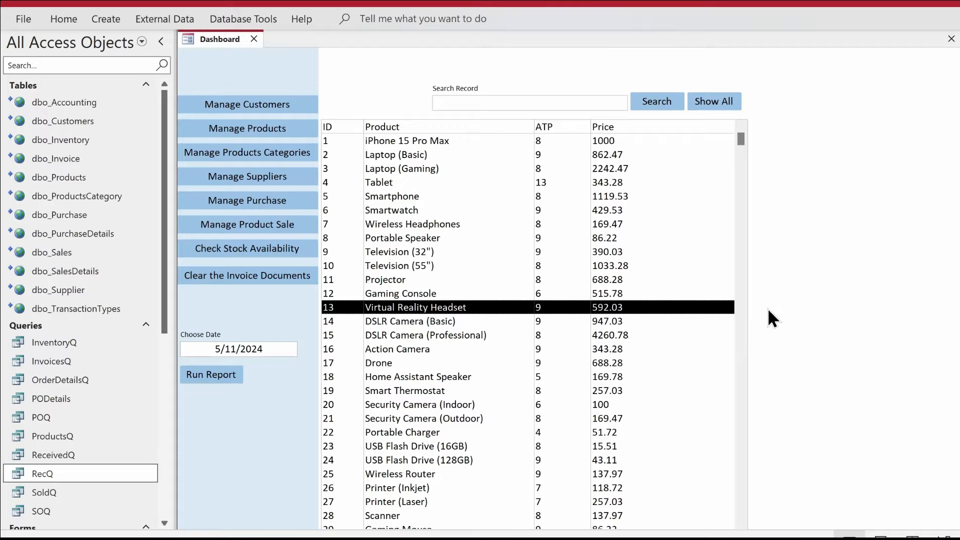
- Open the RecQ query, look through its records and the RecQTY column, and close it
double_click(58, 472)
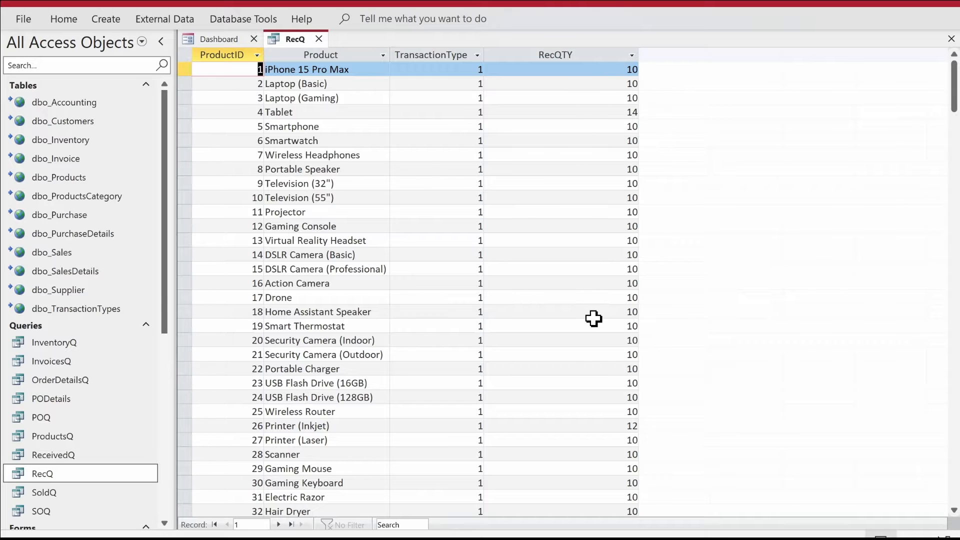
scroll(592, 314, down, 4)
scroll(570, 253, down, 7)
scroll(564, 249, up, 11)
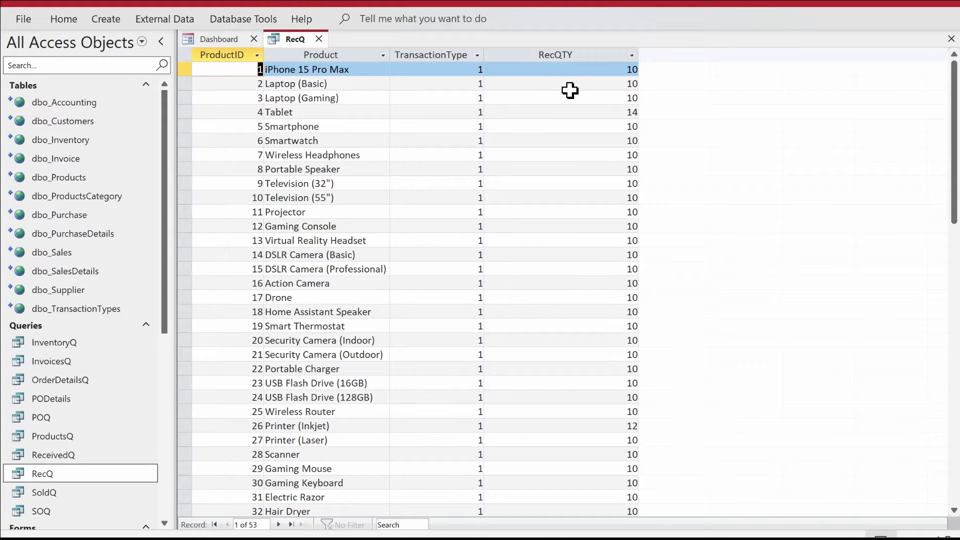
click(565, 56)
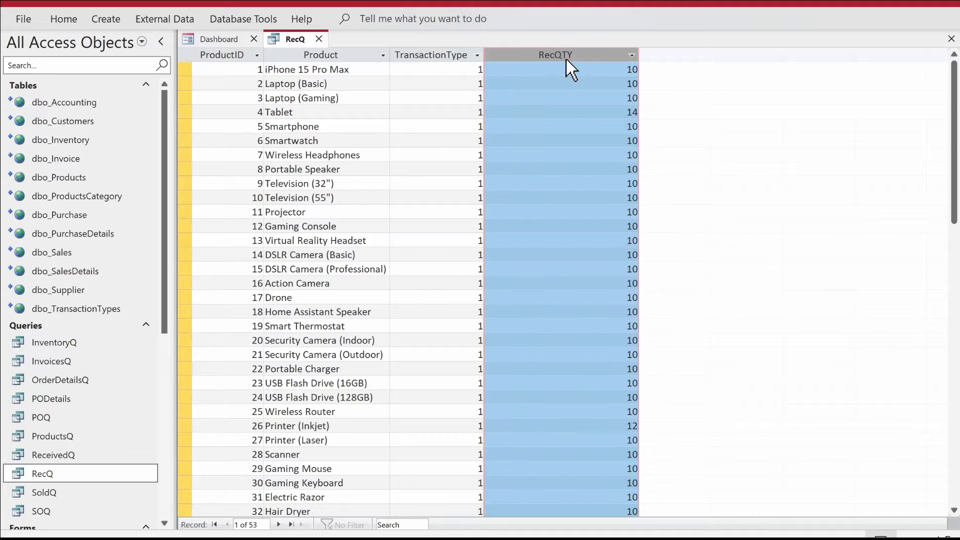
click(319, 40)
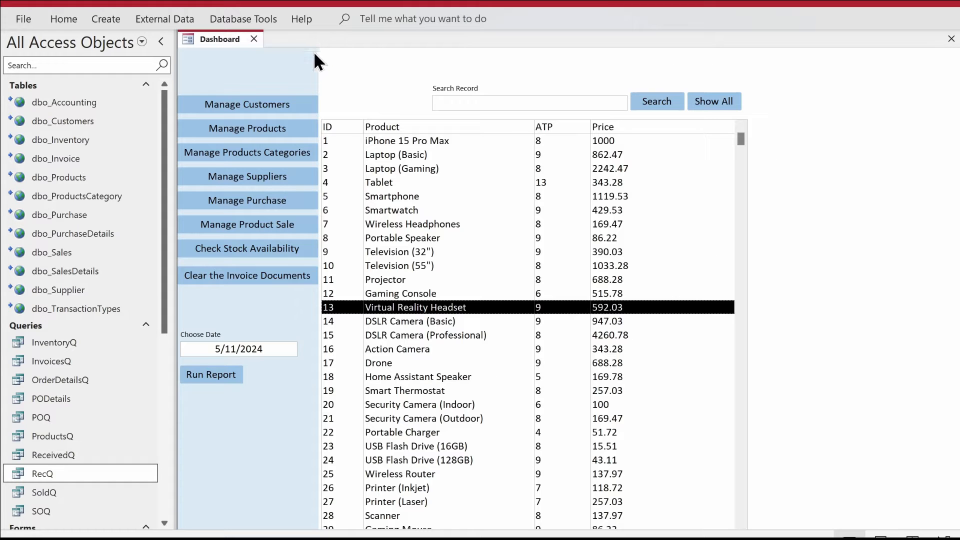
- Open the InventoryQ query, widen its ATP column slightly, and inspect the ATP values and the first product record
click(82, 344)
double_click(82, 342)
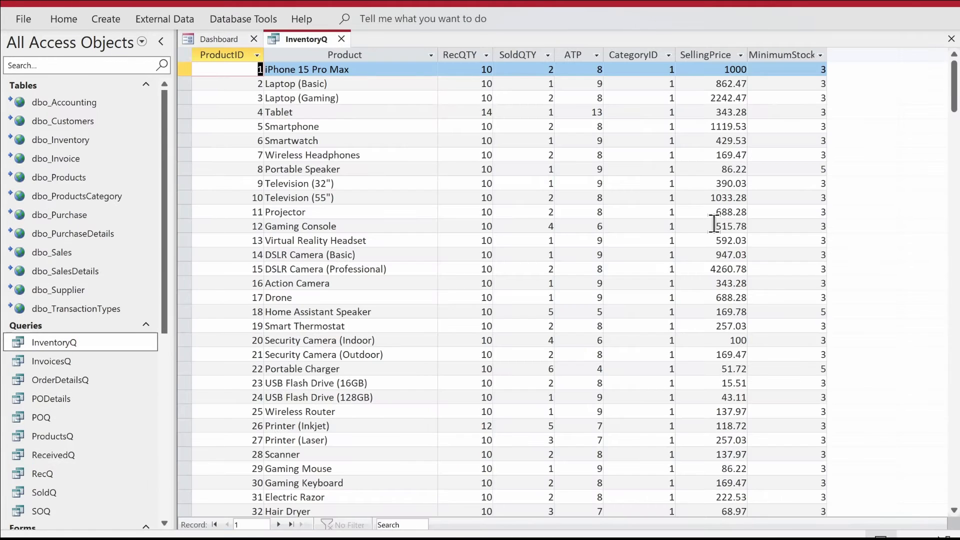
click(573, 55)
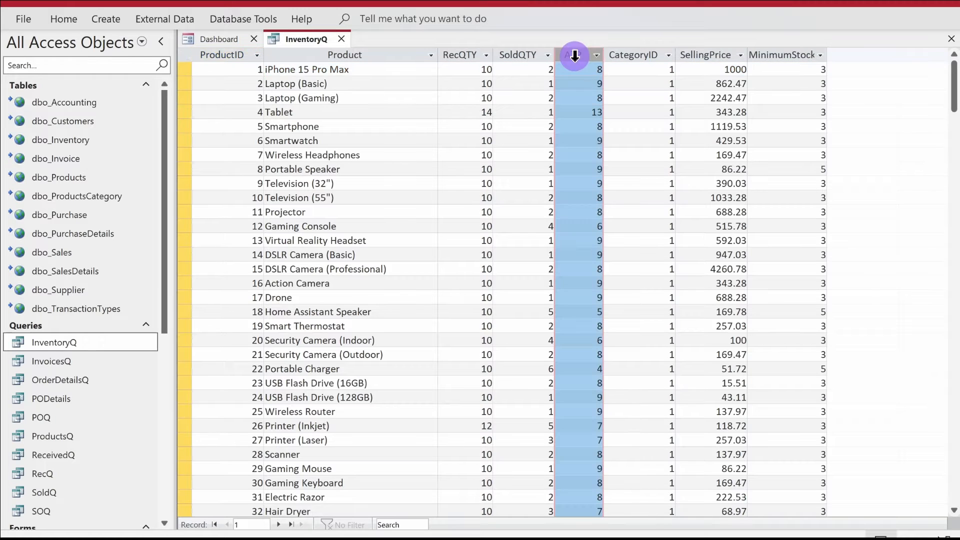
drag(604, 51, 621, 52)
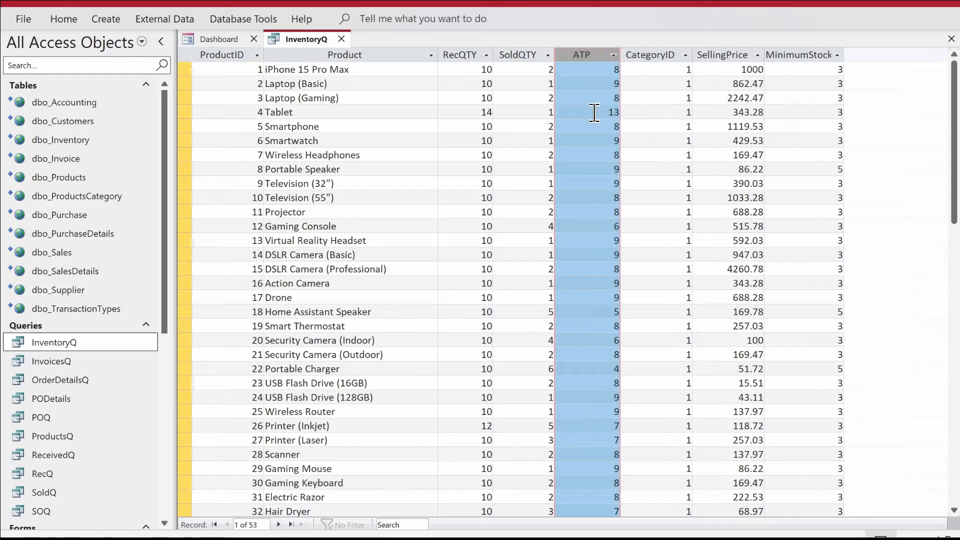
click(603, 83)
click(596, 56)
drag(365, 73, 242, 69)
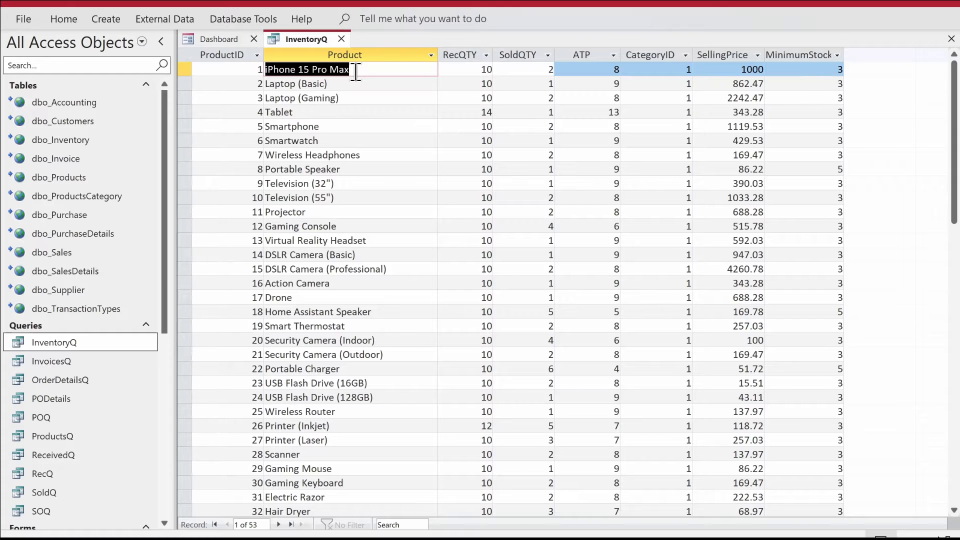
- Add the CostPrice field from dbo_Products to the InventoryQ query design and display the query's datasheet
right_click(296, 42)
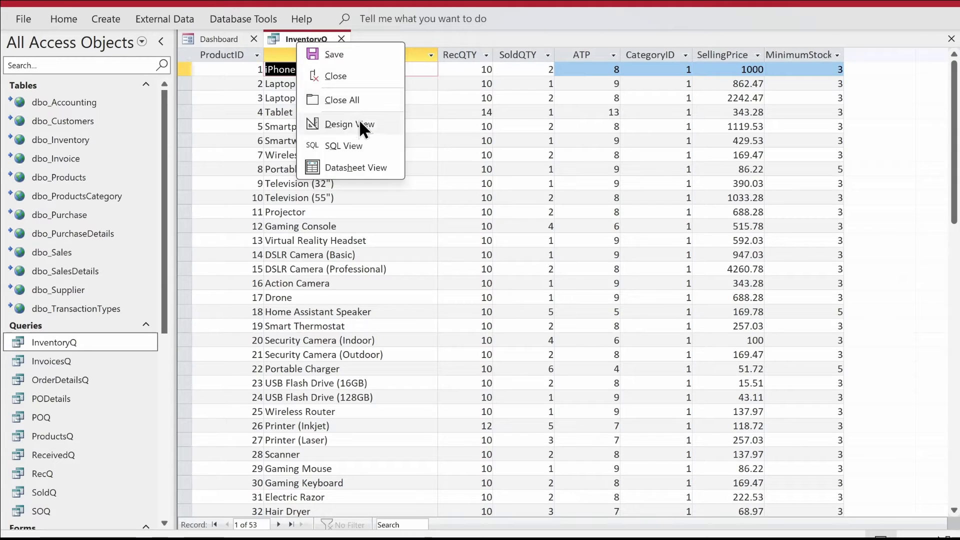
click(360, 124)
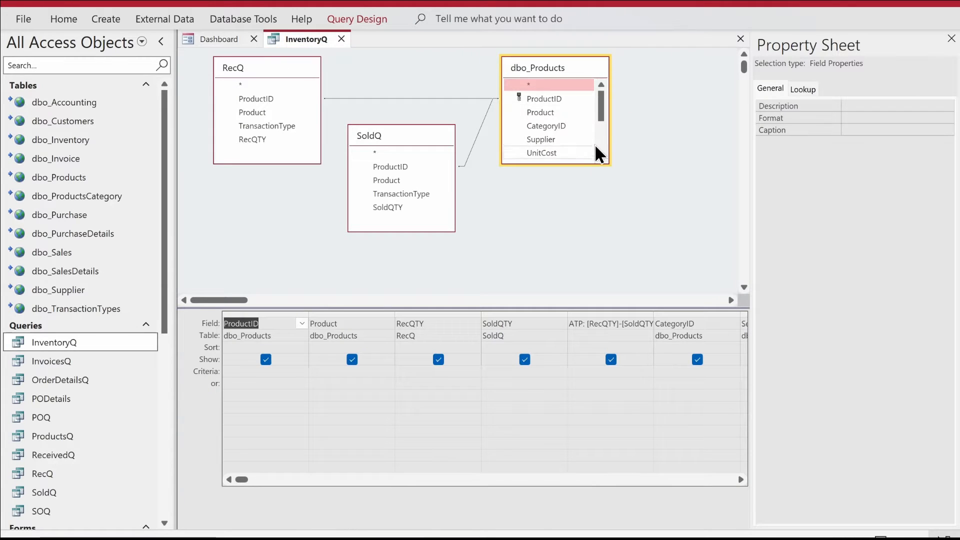
drag(568, 164, 576, 252)
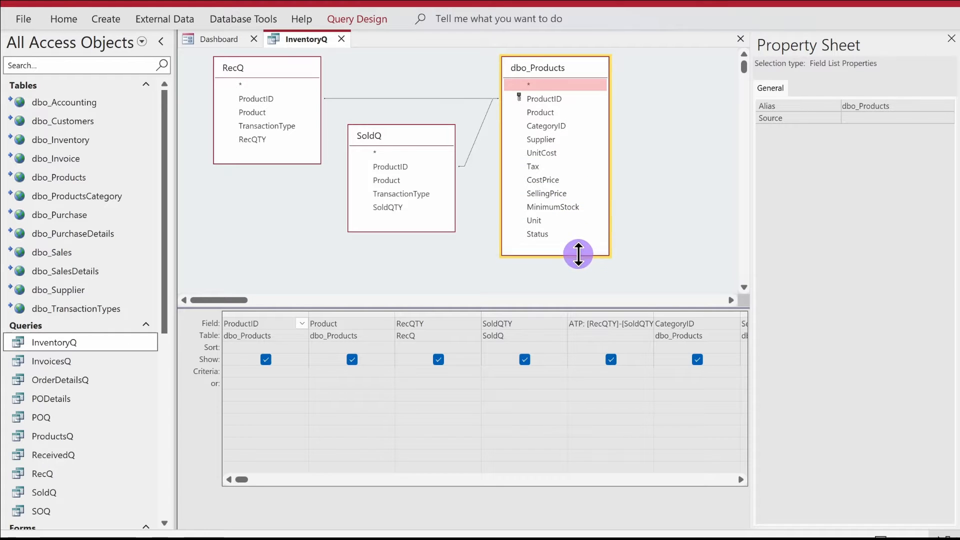
click(541, 179)
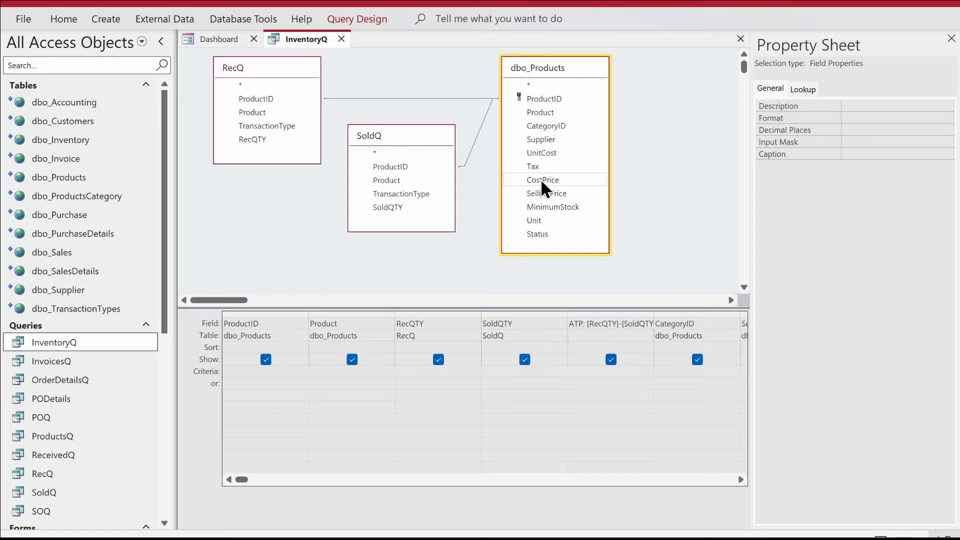
right_click(641, 144)
click(650, 169)
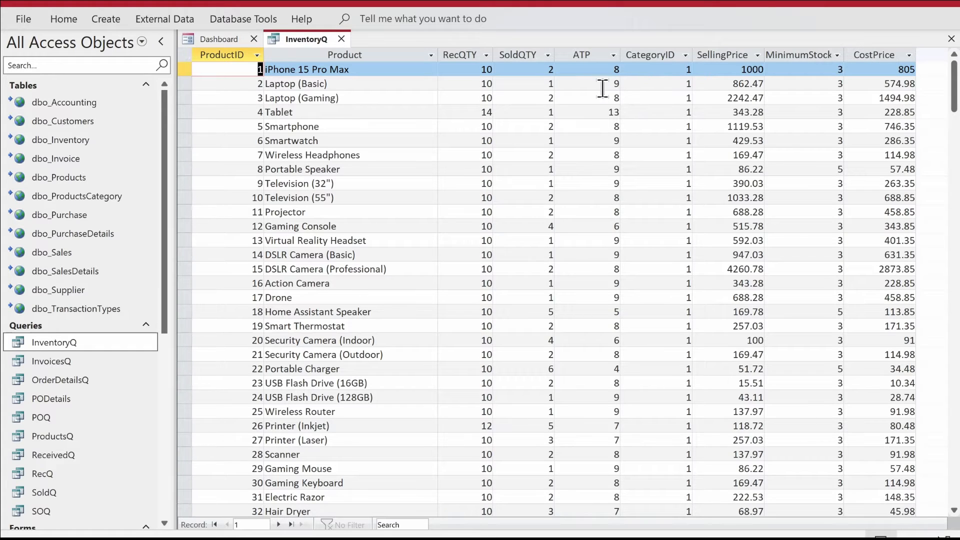
- Review the ProductID, Product, ATP and CostPrice columns, and close InventoryQ with its design changes saved
click(591, 55)
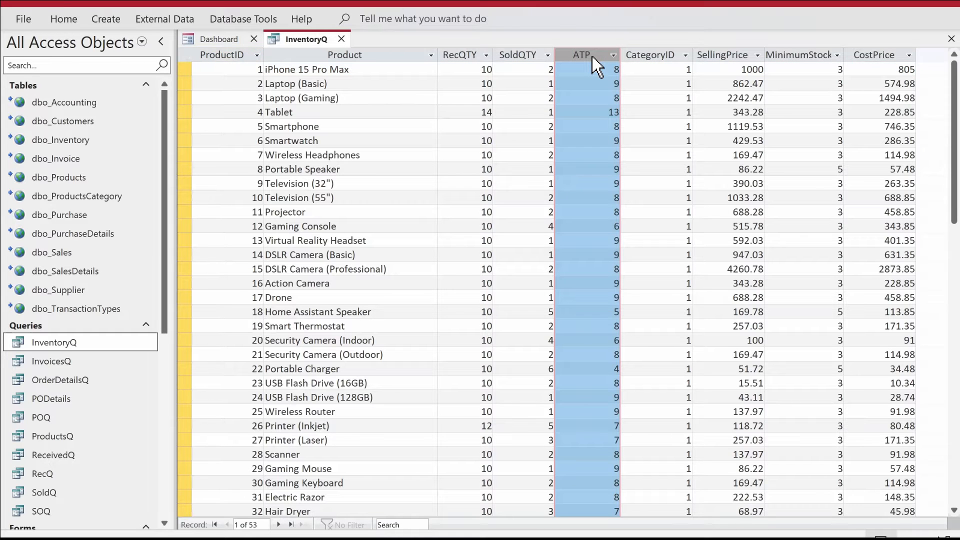
drag(245, 58, 366, 56)
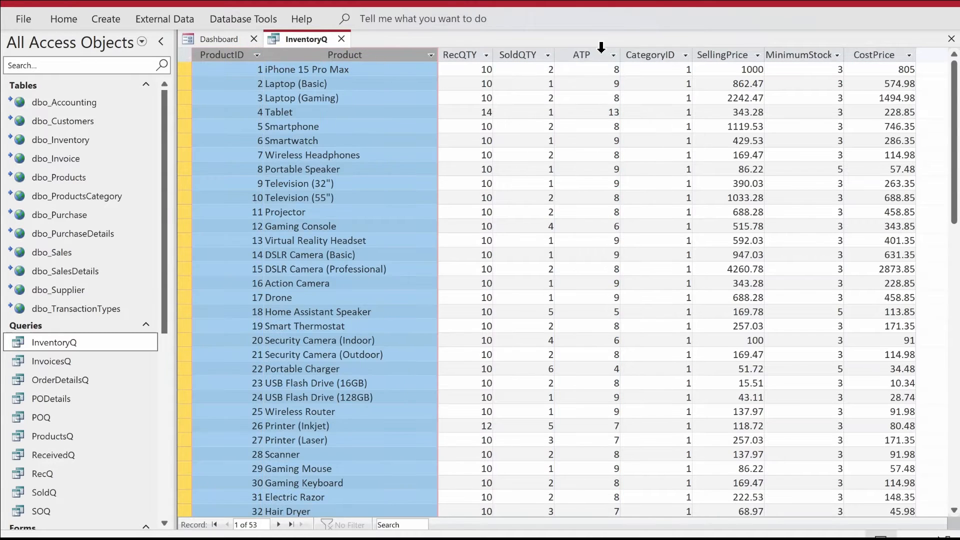
click(598, 55)
click(893, 54)
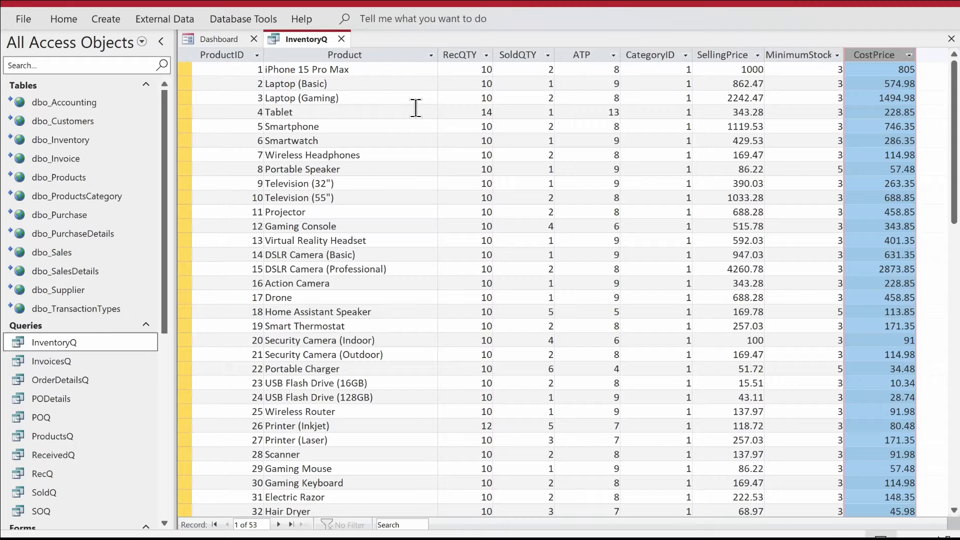
click(341, 39)
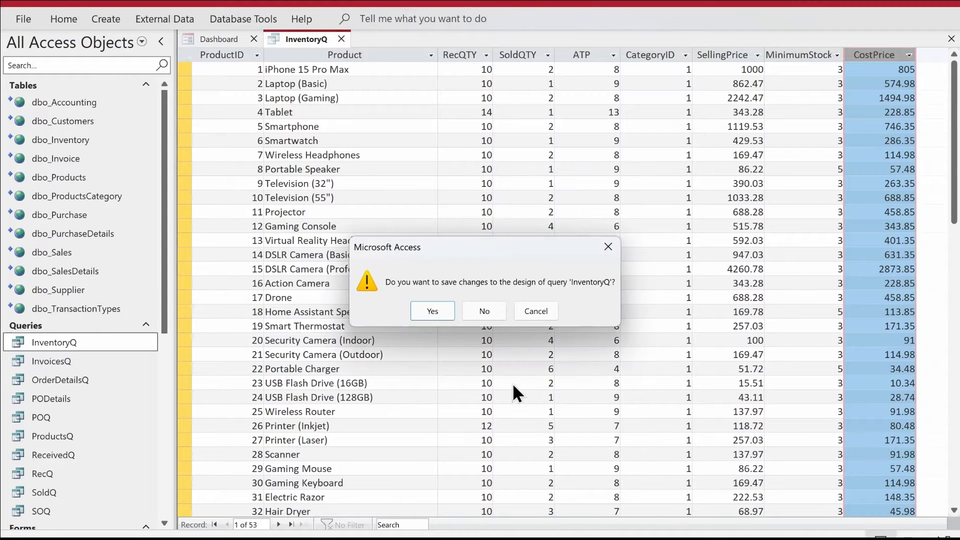
click(433, 311)
- Duplicate the StockOutAlerts report under the name InventoryValue
scroll(69, 446, down, 6)
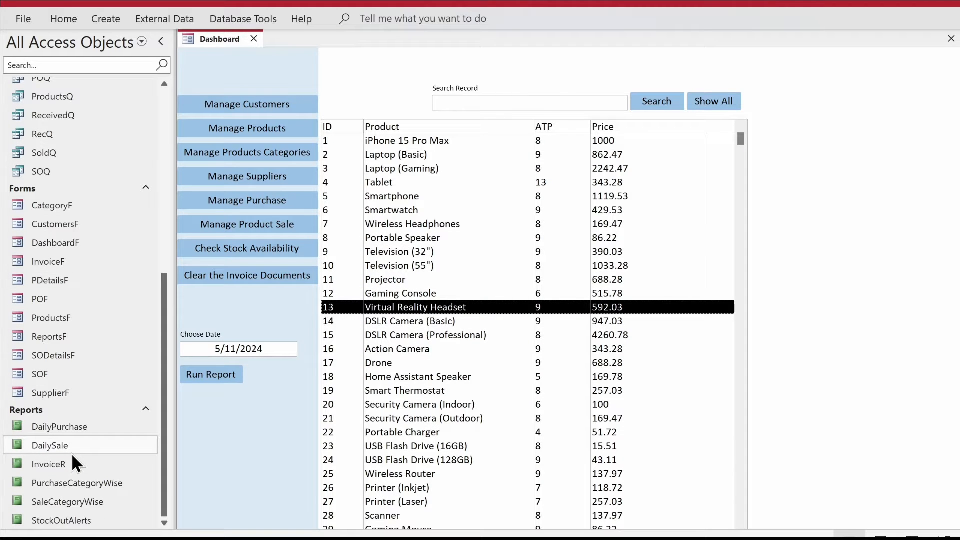
click(85, 523)
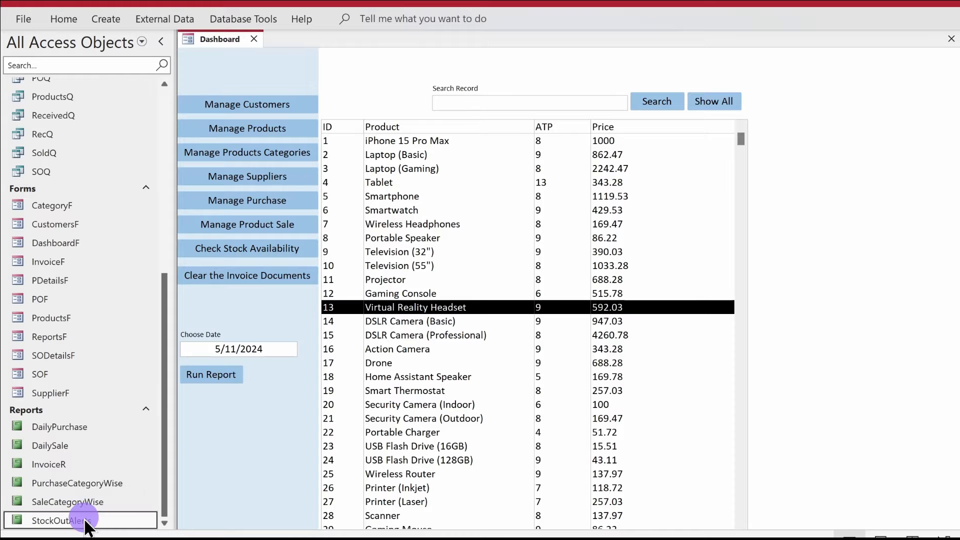
click(707, 11)
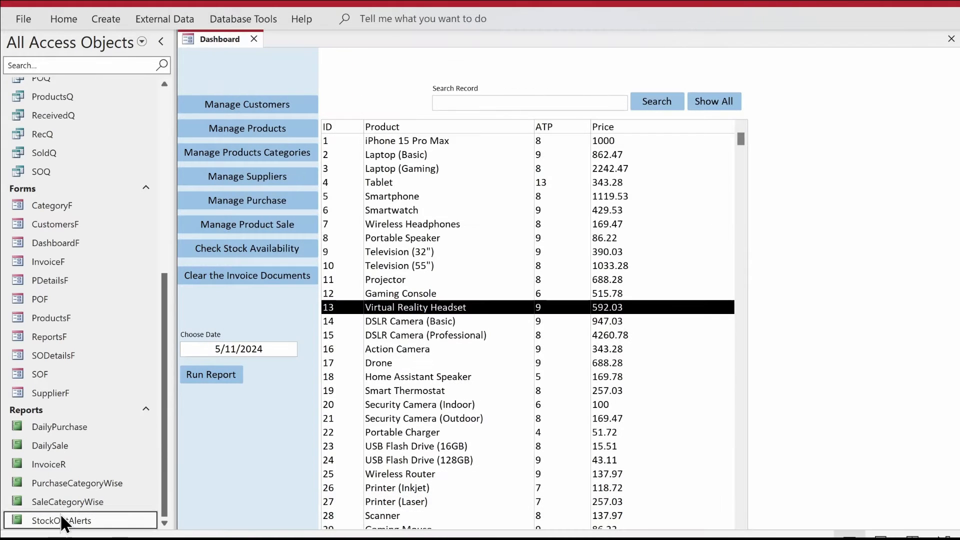
right_click(63, 520)
click(112, 418)
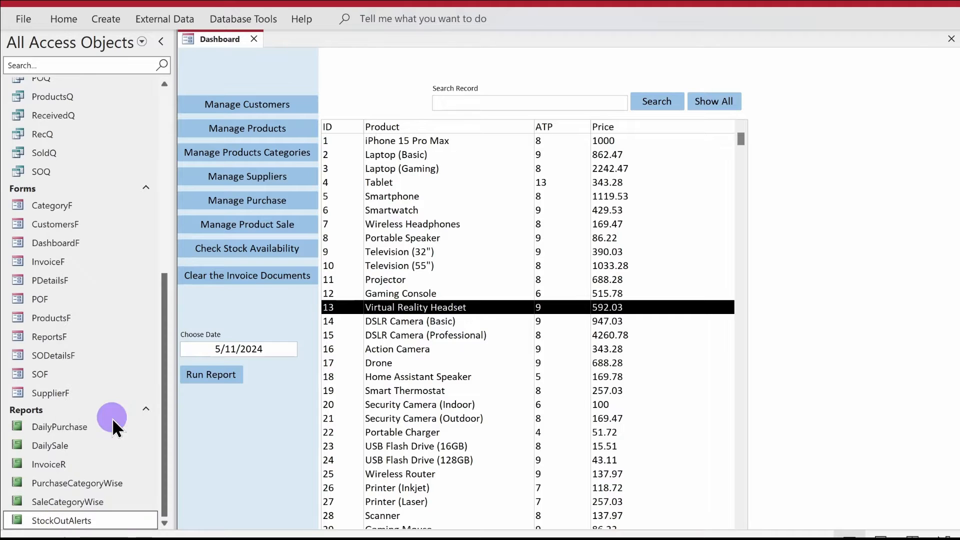
key(ctrl+v)
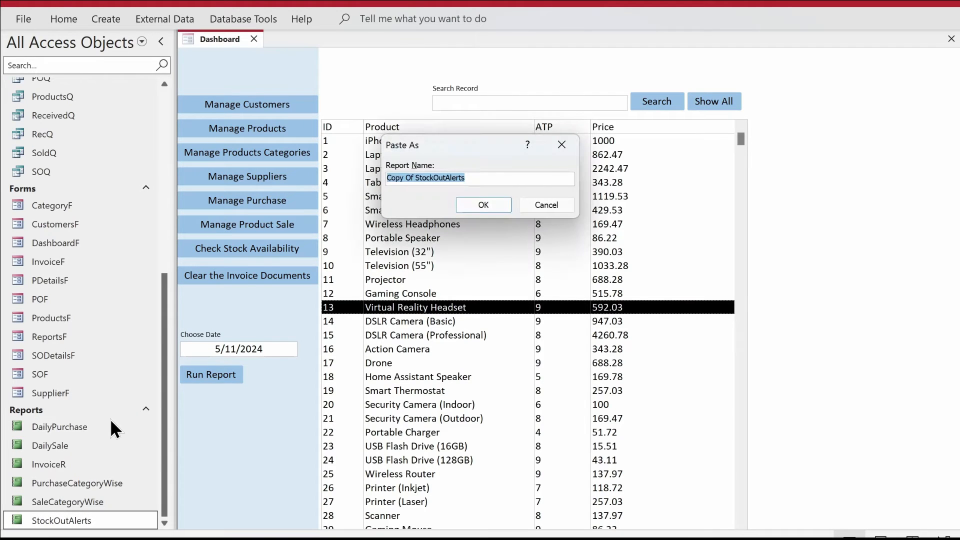
text(InventoryValue)
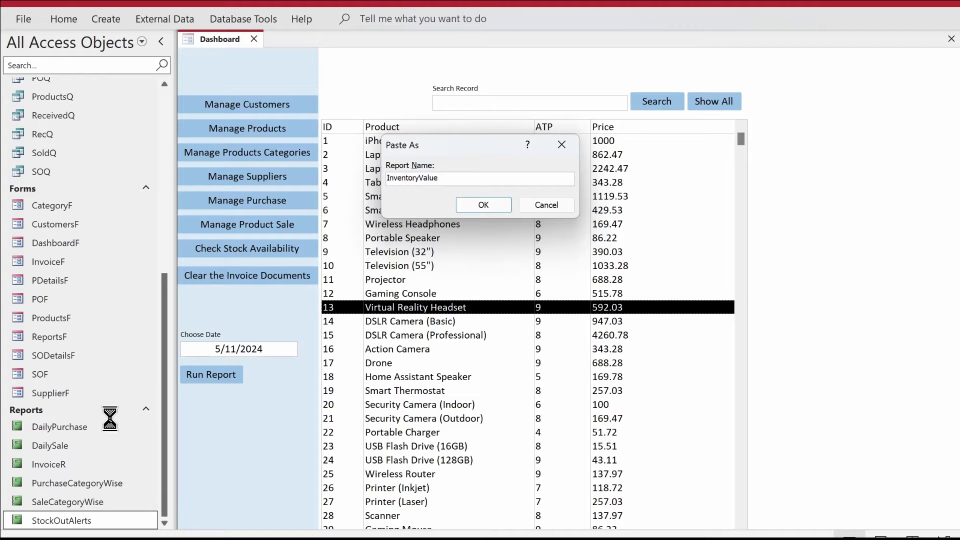
key(Return)
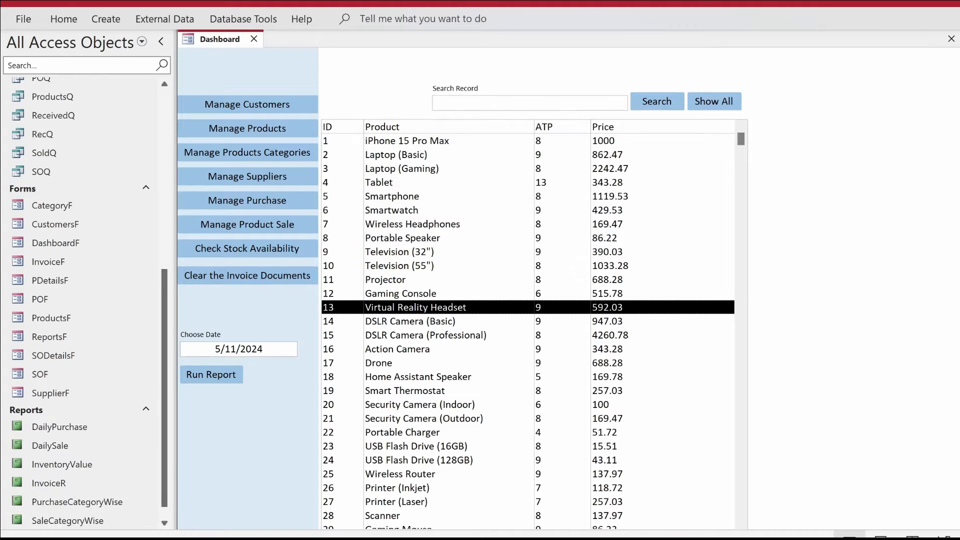
- Open the InventoryValue report in Design View and bring up its record source in the Query Builder
scroll(142, 514, down, 1)
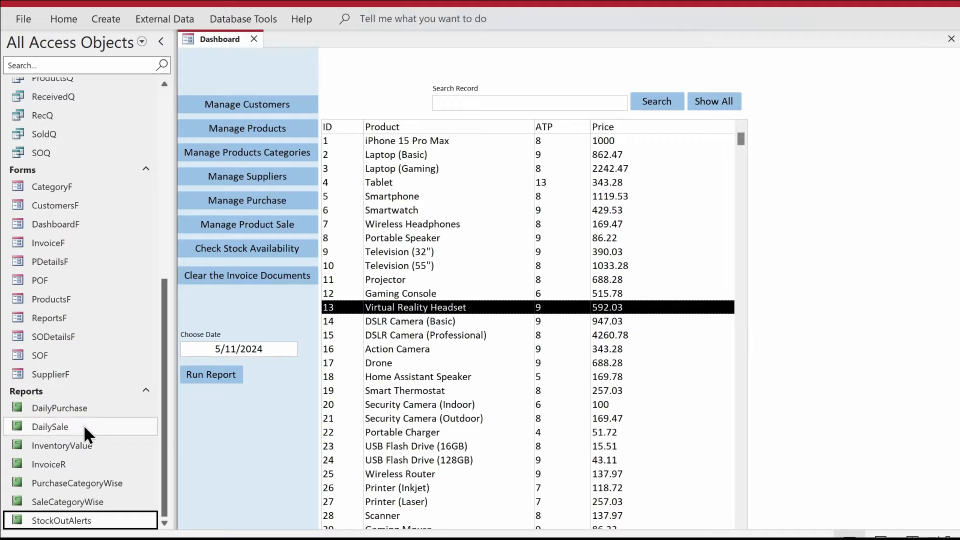
drag(81, 445, 80, 443)
click(134, 203)
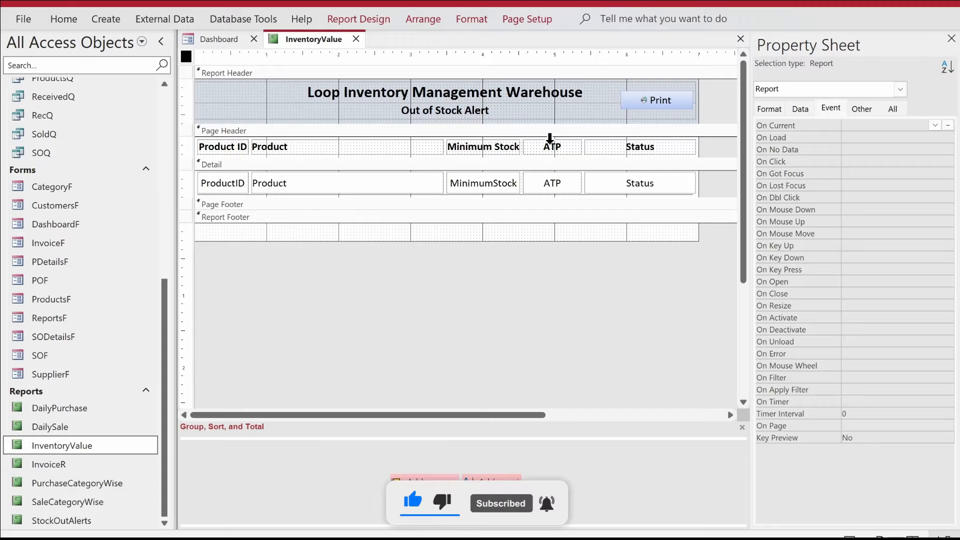
click(802, 108)
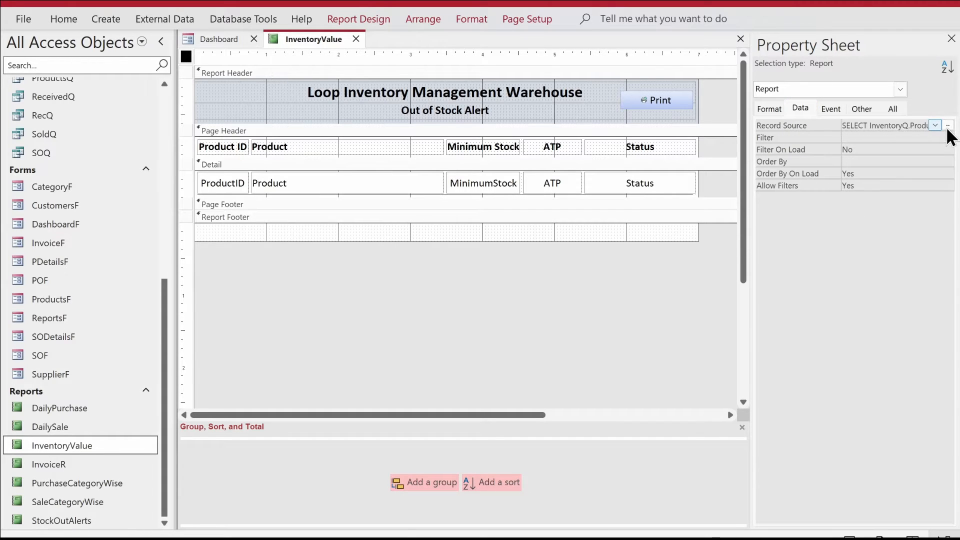
click(949, 126)
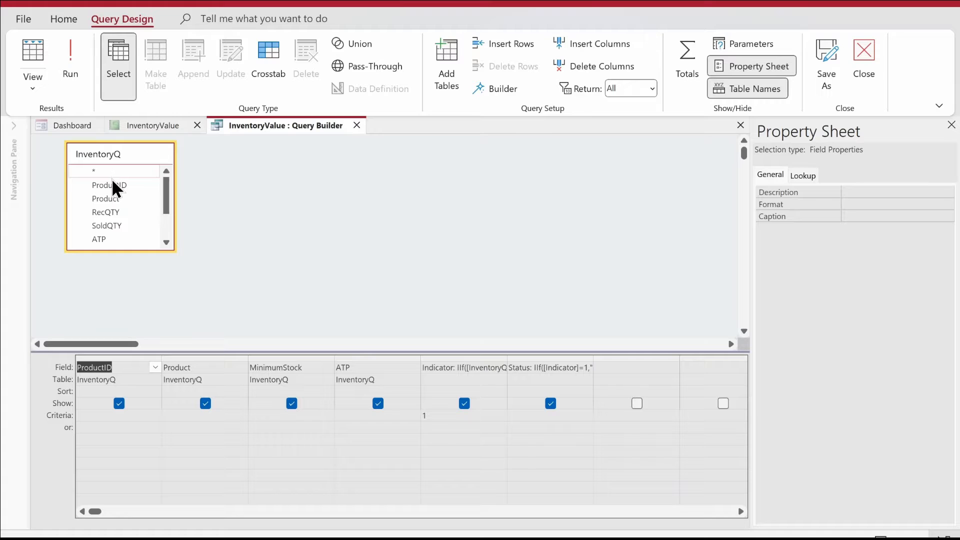
- Enlarge the query's table area, hide the Property Sheet, and delete the Indicator and Status columns from the design grid
drag(235, 349, 248, 428)
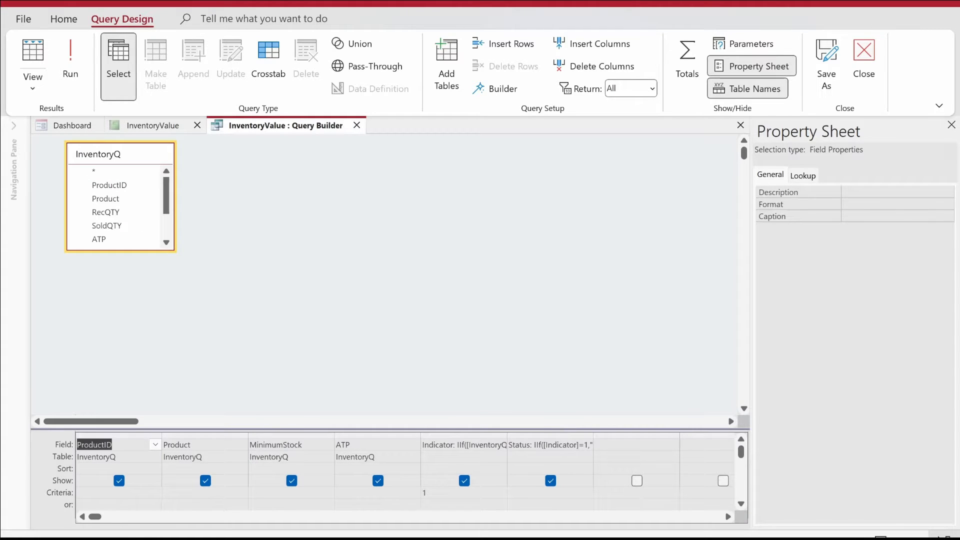
click(952, 125)
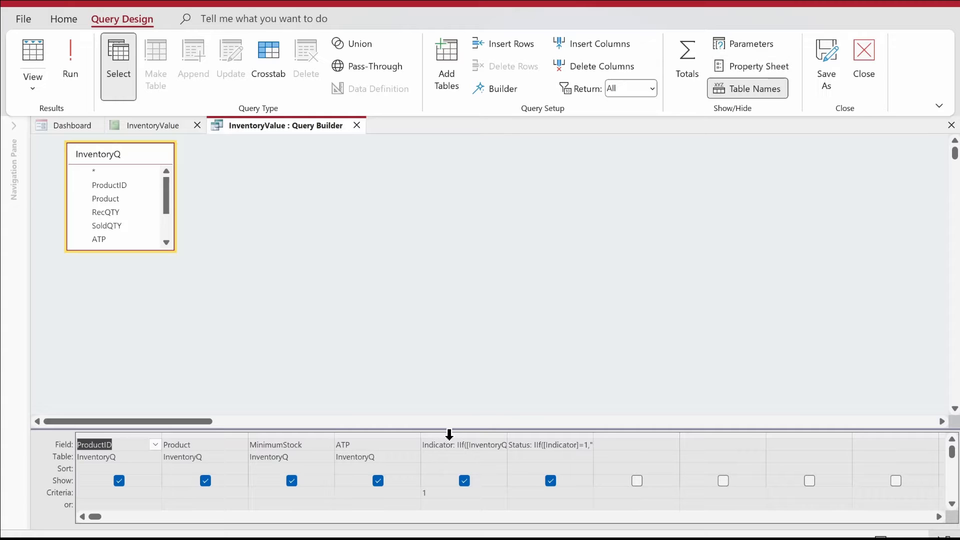
drag(448, 433, 526, 433)
key(Delete)
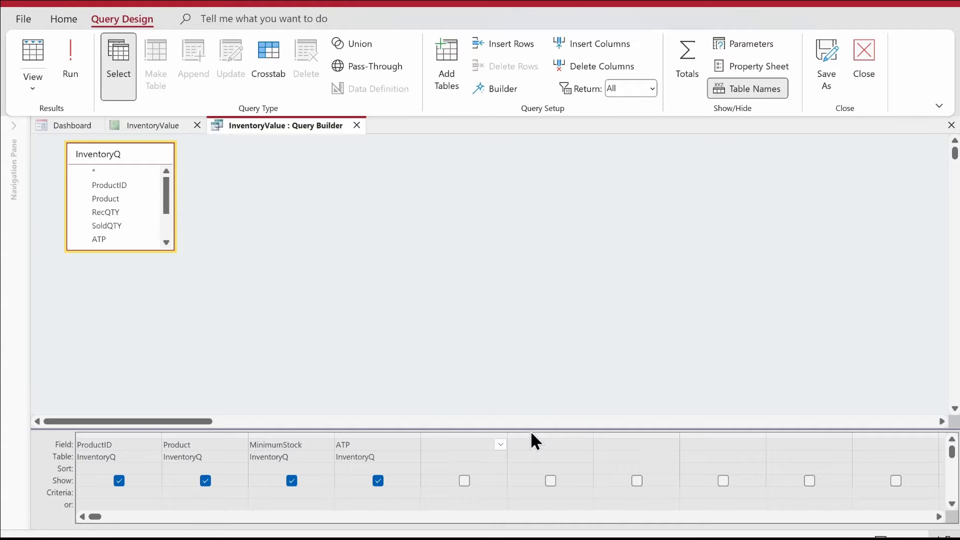
- Replace the MinimumStock field with CostPrice in the report's source query and run it
click(309, 444)
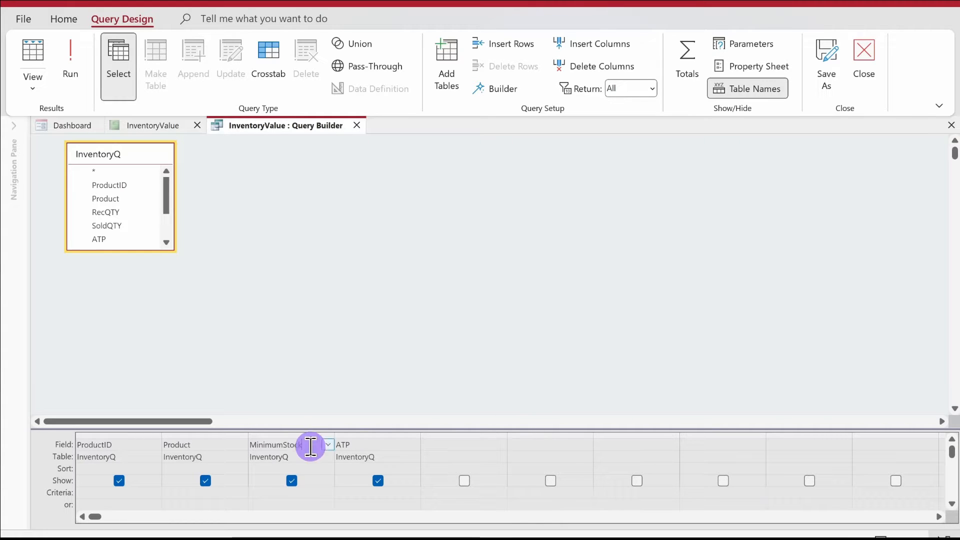
click(328, 444)
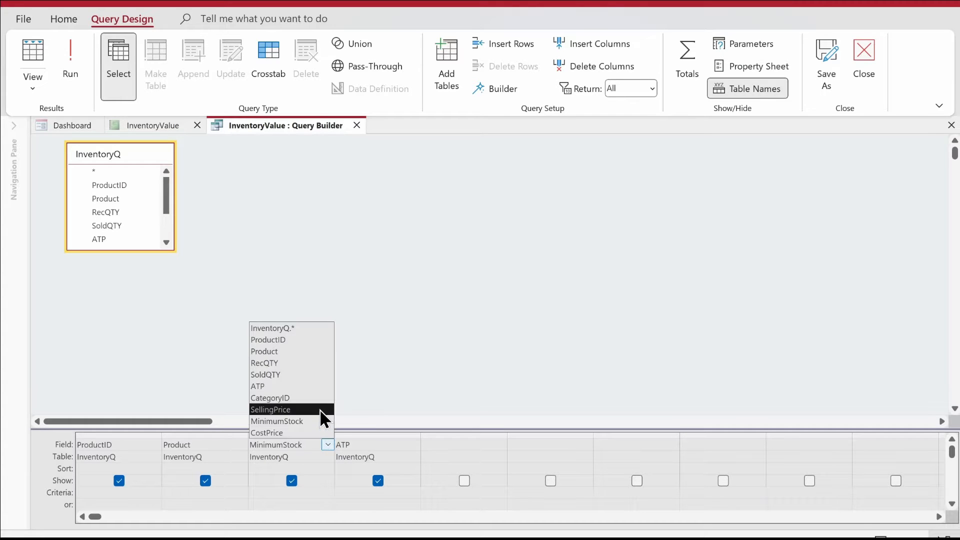
click(280, 434)
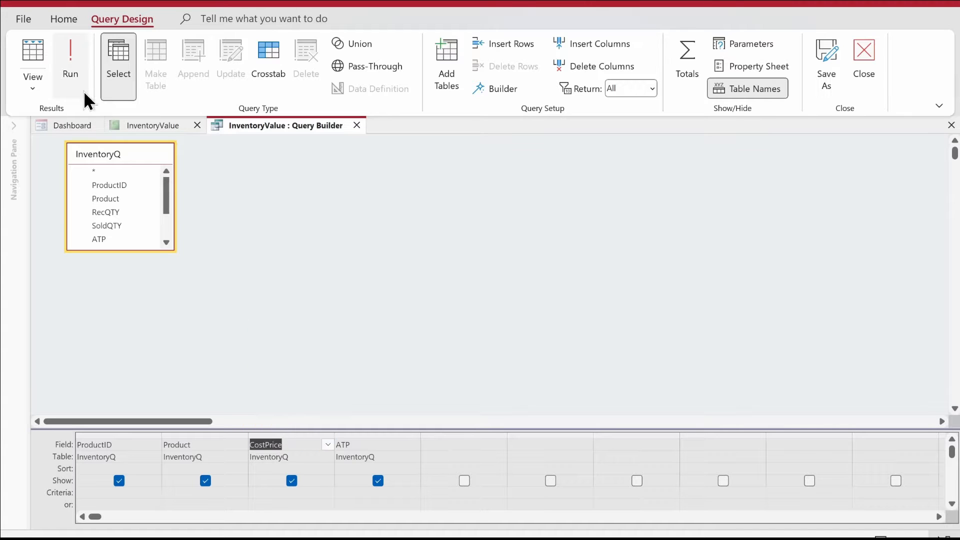
click(73, 64)
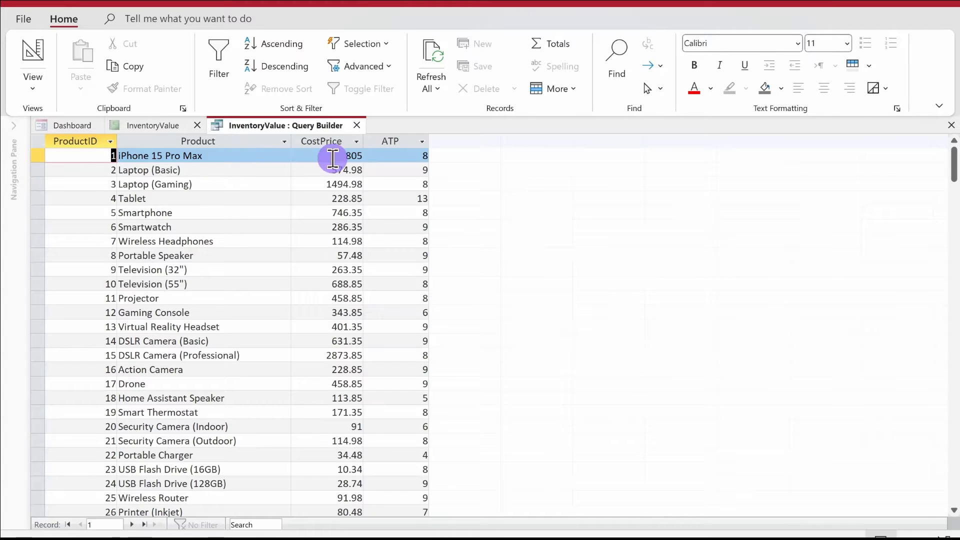
- Return the report's source query to Design View and open the Expression Builder for the first empty column
drag(328, 156, 385, 161)
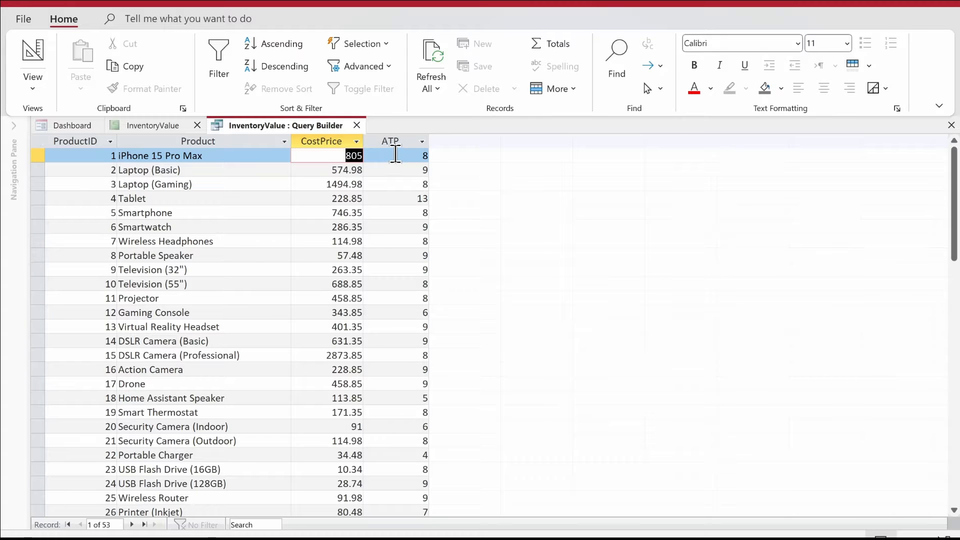
right_click(286, 126)
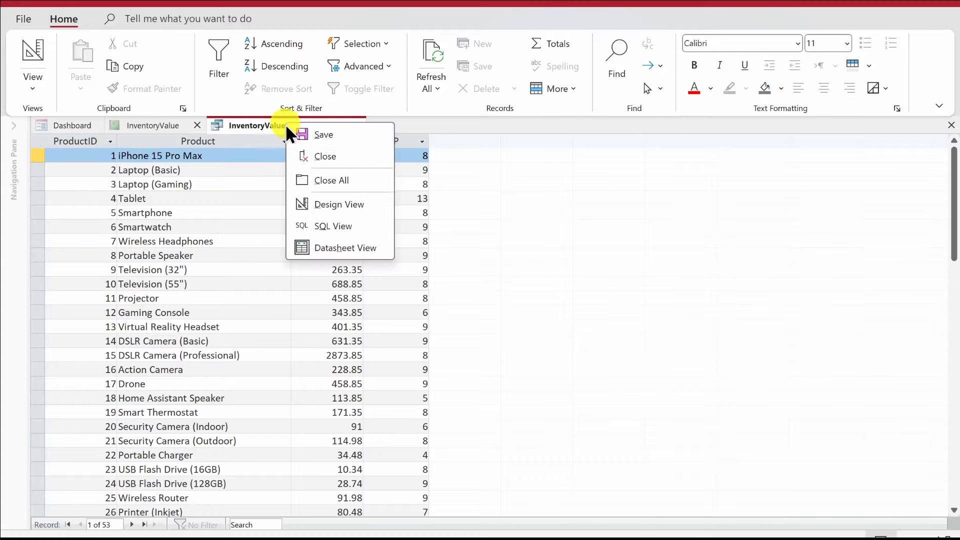
click(334, 206)
right_click(430, 443)
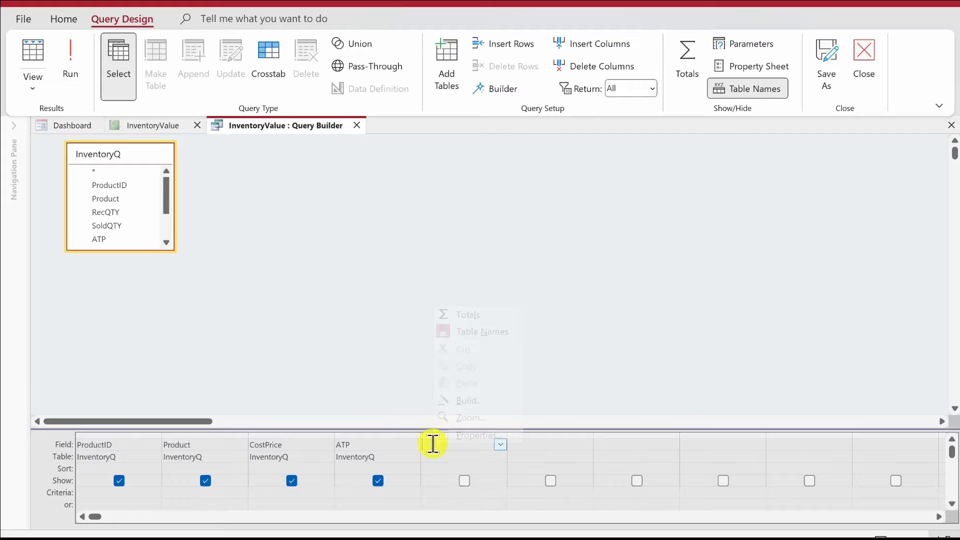
click(467, 400)
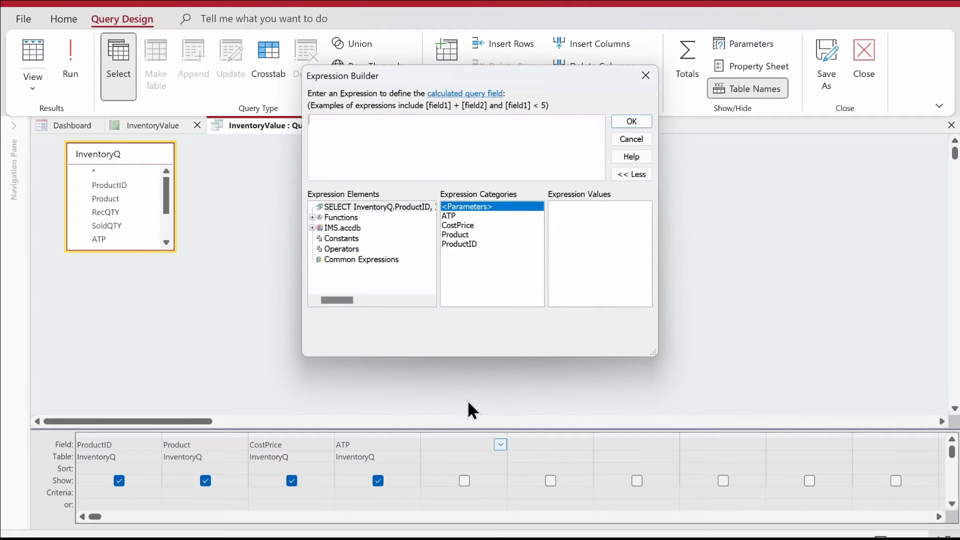
text(Inv)
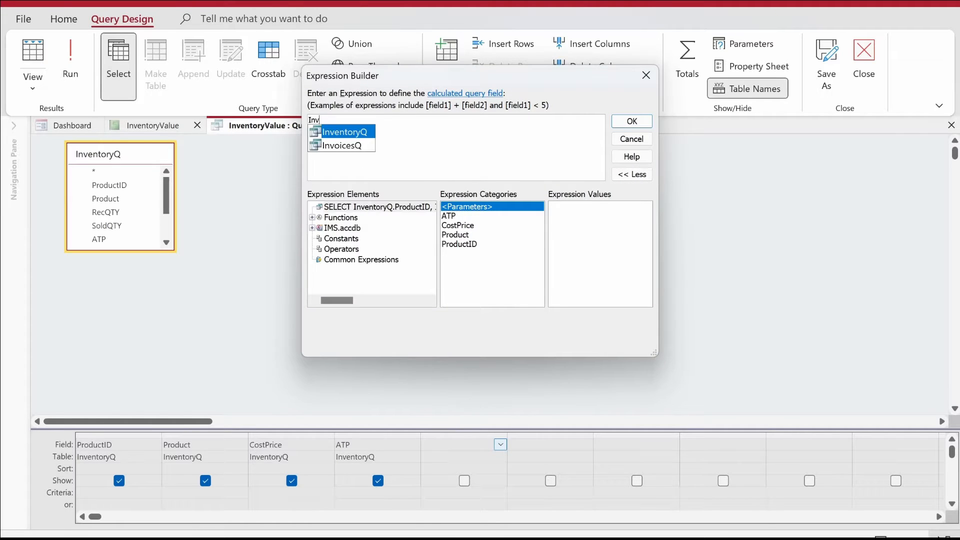
text(entoryValue)
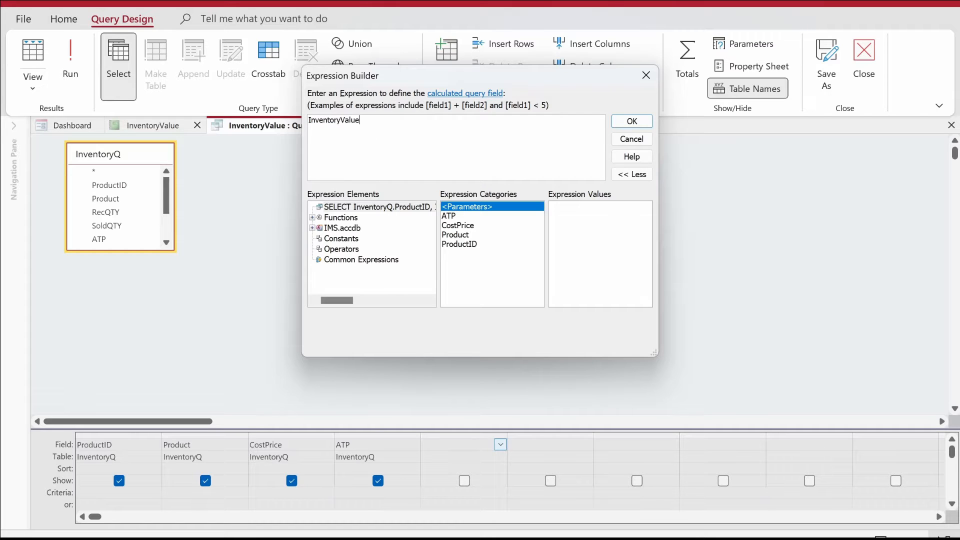
key(BackSpace)
key(BackSpace)
key(BackSpace)
key(BackSpace)
key(BackSpace)
key(BackSpace)
key(BackSpace)
key(BackSpace)
key(BackSpace)
key(BackSpace)
key(BackSpace)
key(BackSpace)
key(BackSpace)
key(BackSpace)
- Define the calculated field as Value: [CostPrice]*[ATP] and run the query
text(Valu)
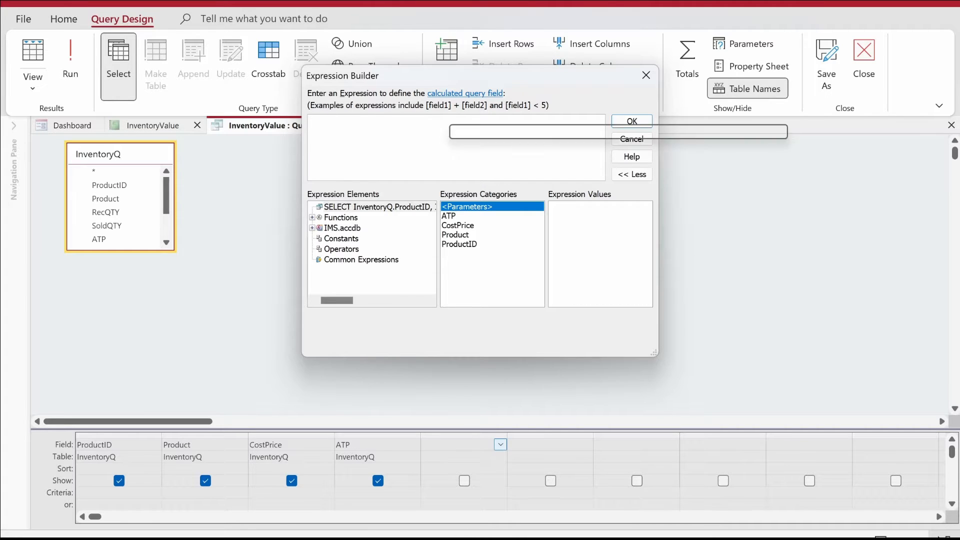
text(e:)
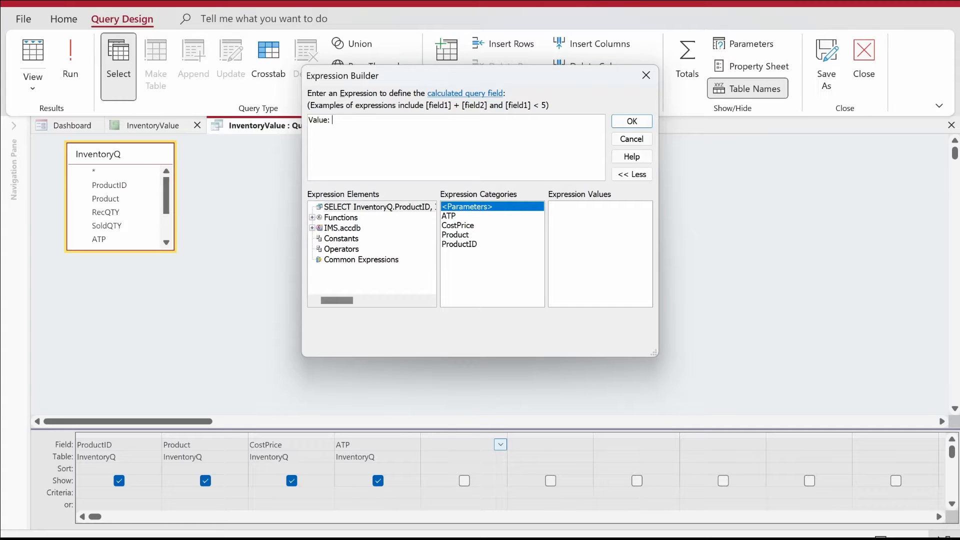
text(cost)
key(Tab)
text(*at)
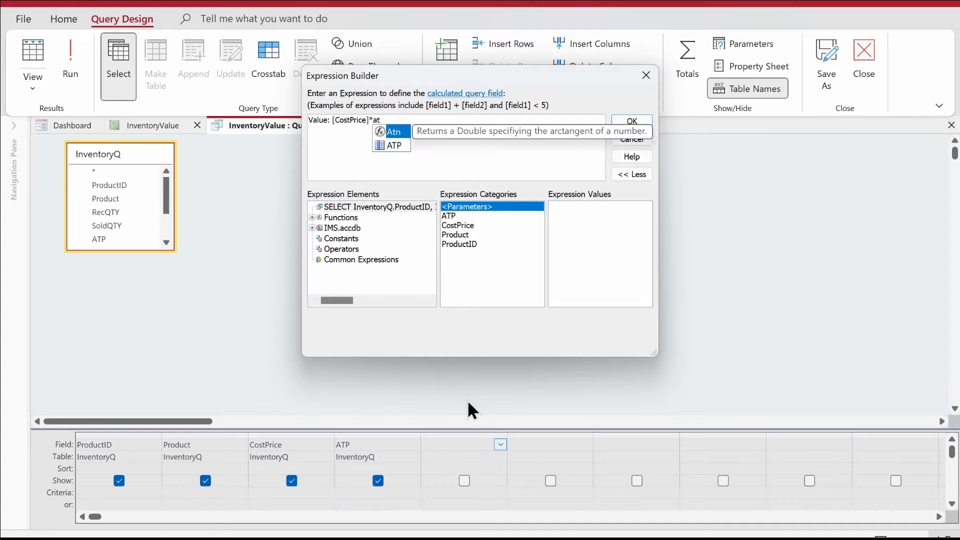
key(Down)
key(Tab)
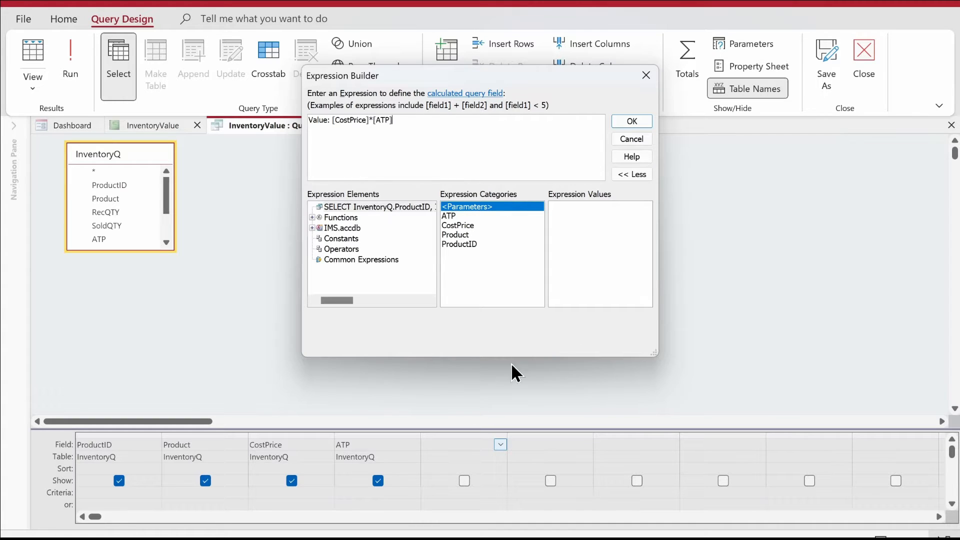
click(632, 121)
click(66, 70)
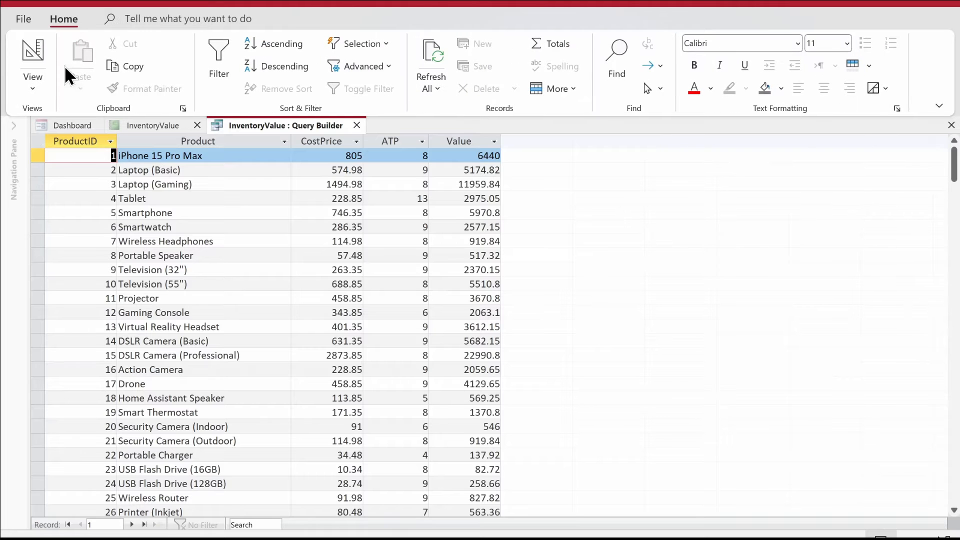
- Look through the calculated values, save the InventoryValue source query and return it to Design View
scroll(435, 313, down, 5)
scroll(435, 313, down, 7)
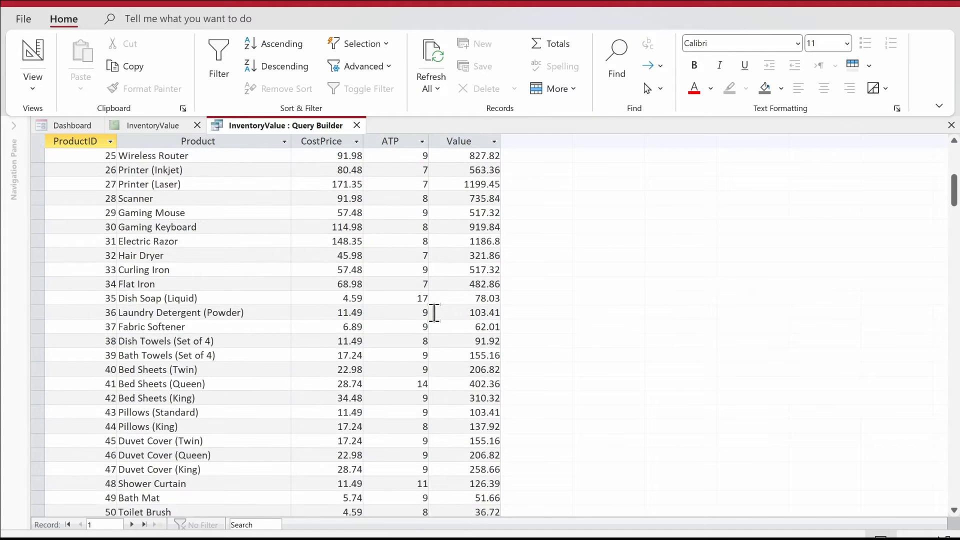
scroll(435, 313, up, 12)
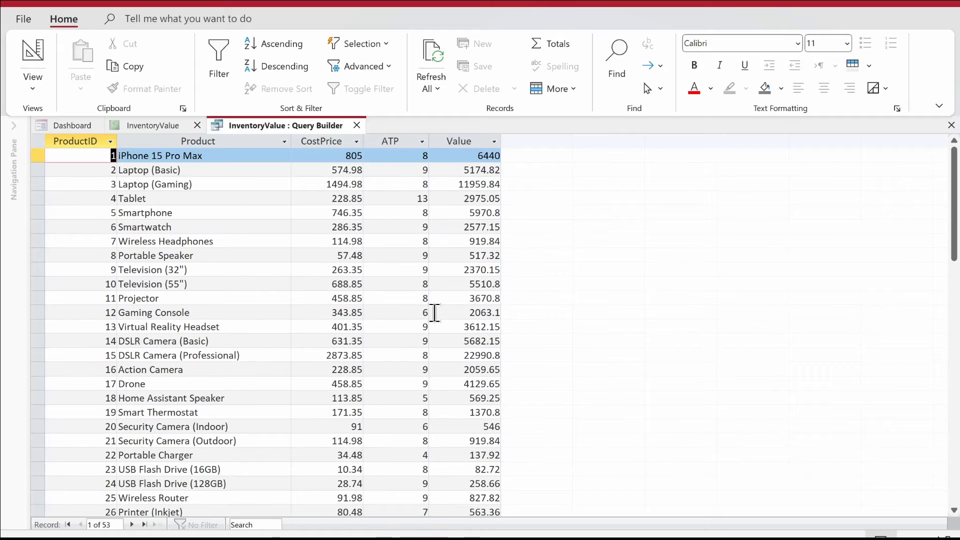
scroll(461, 400, down, 5)
scroll(461, 400, down, 4)
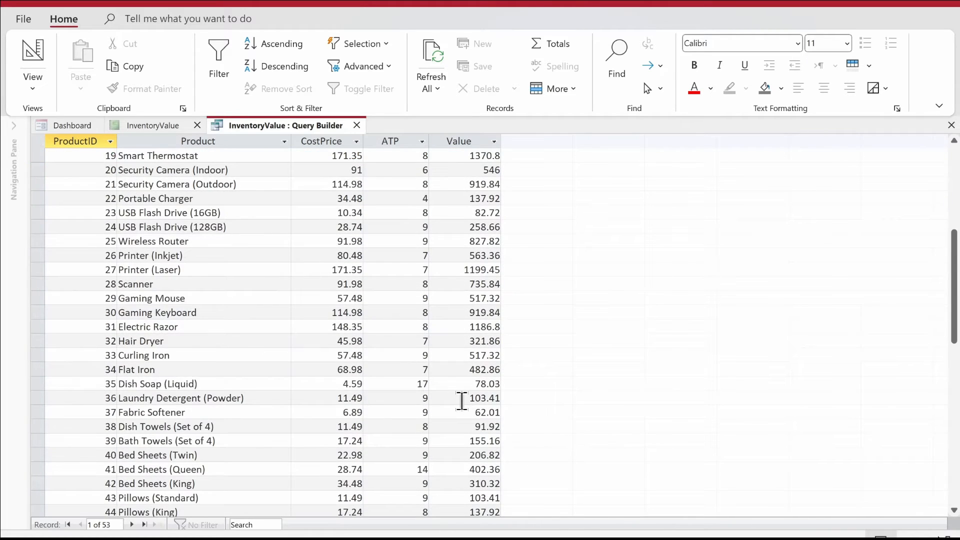
scroll(461, 399, up, 4)
right_click(279, 128)
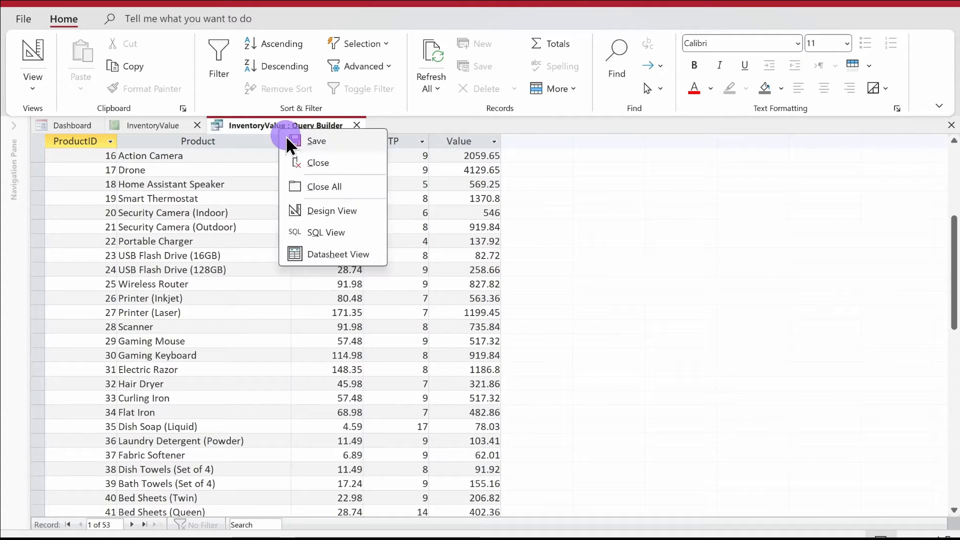
click(287, 136)
right_click(290, 122)
click(310, 132)
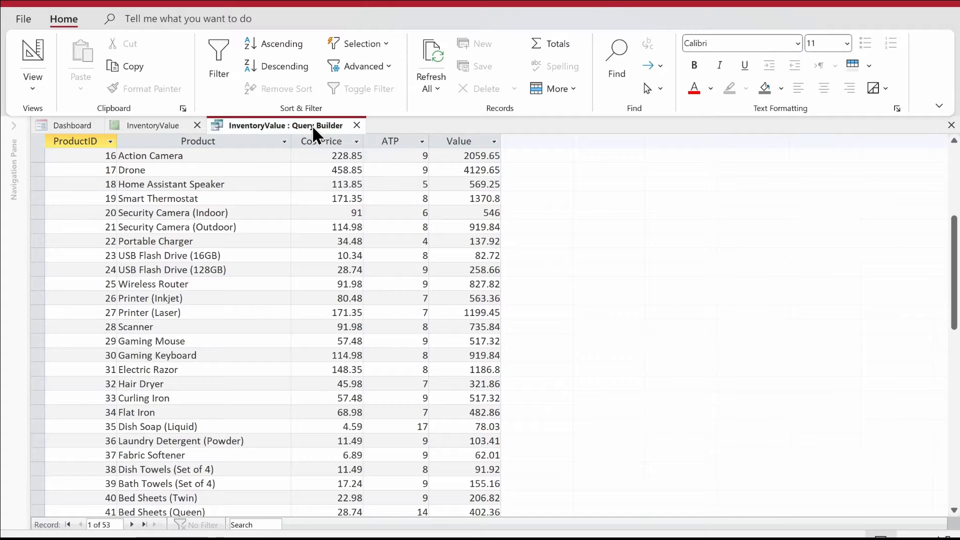
right_click(314, 128)
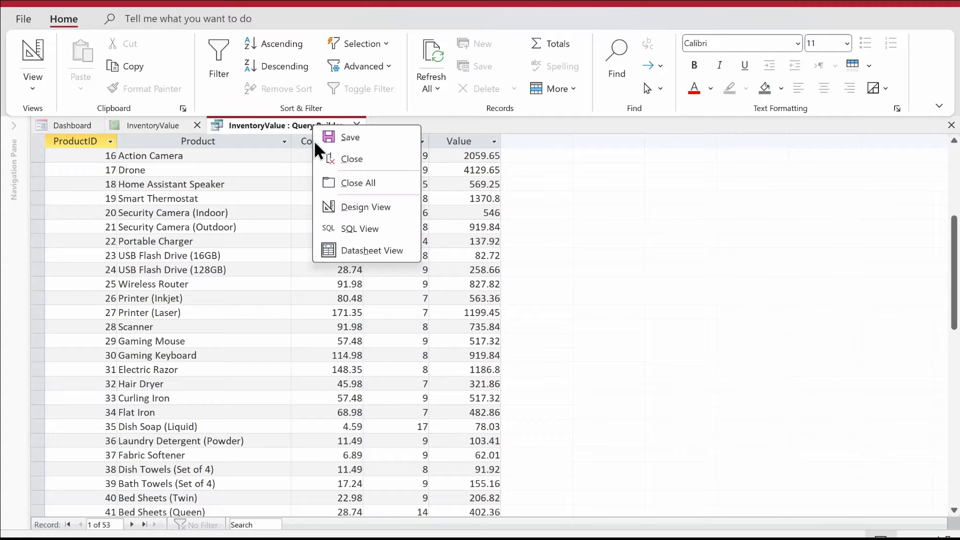
click(352, 210)
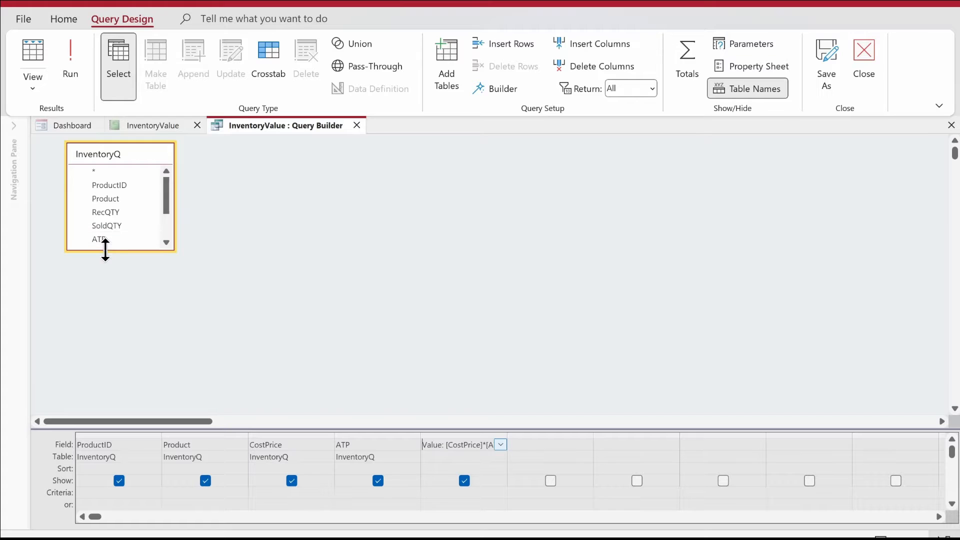
- Lengthen the InventoryQ field list to show all its fields and open the InventoryQ query in Design View
drag(105, 250, 121, 326)
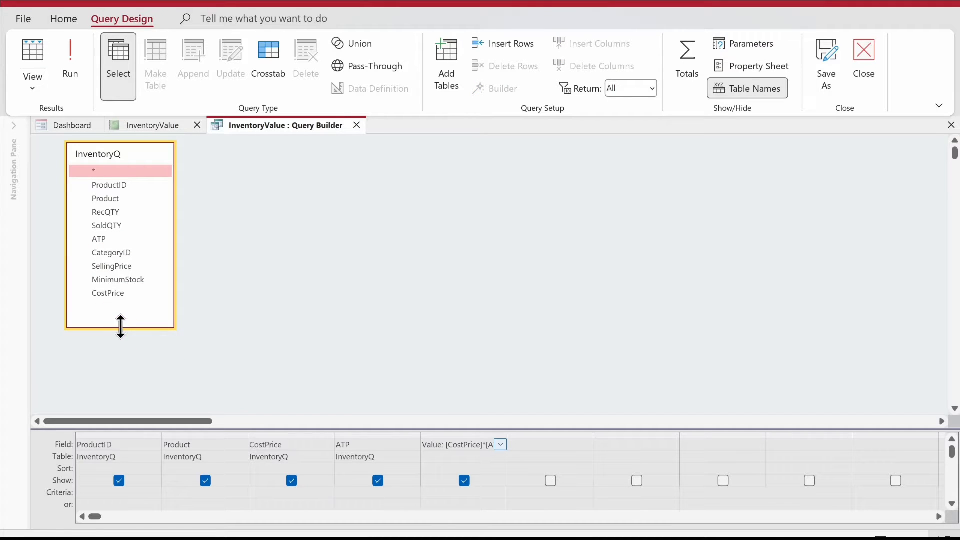
right_click(118, 171)
click(144, 195)
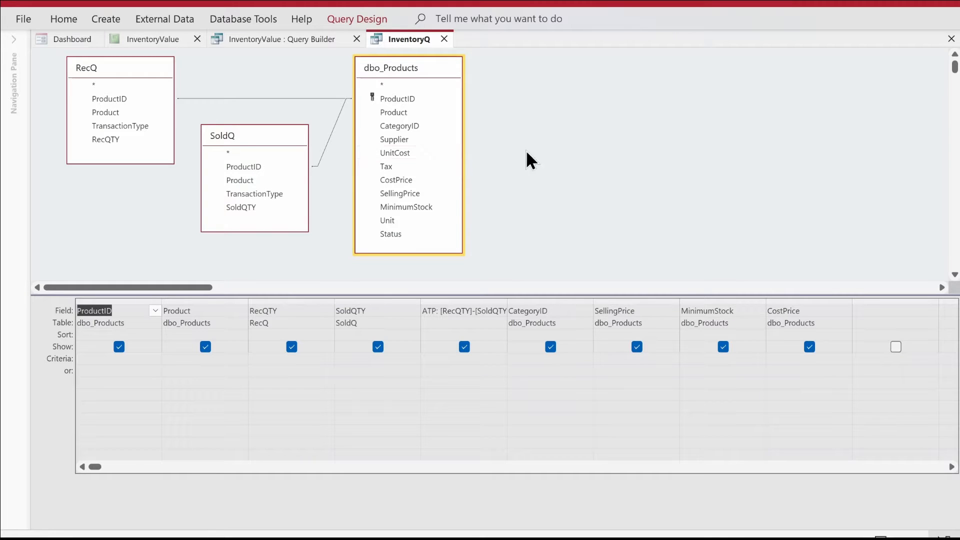
- Add the linked dbo_ProductsCategory table to InventoryQ and include its Category field in the design grid
right_click(579, 130)
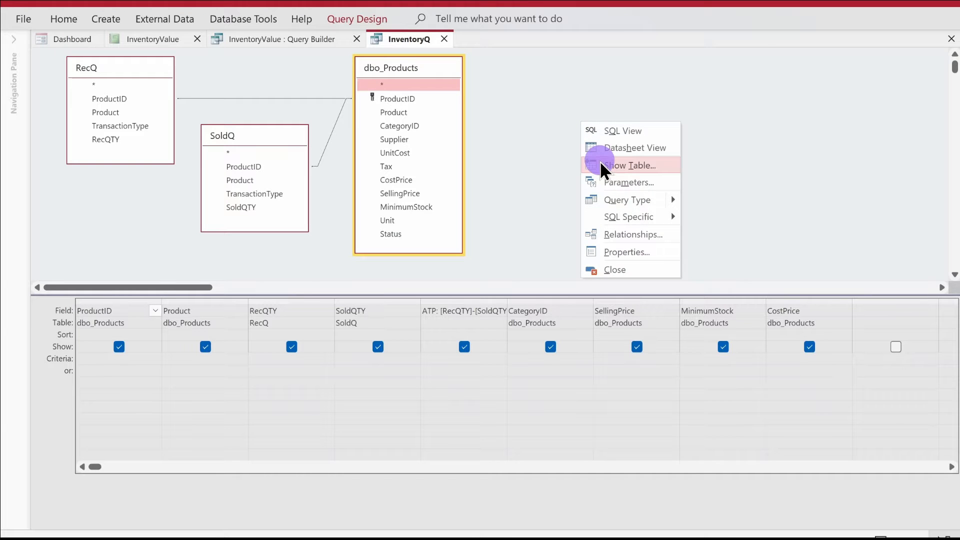
click(603, 162)
click(847, 77)
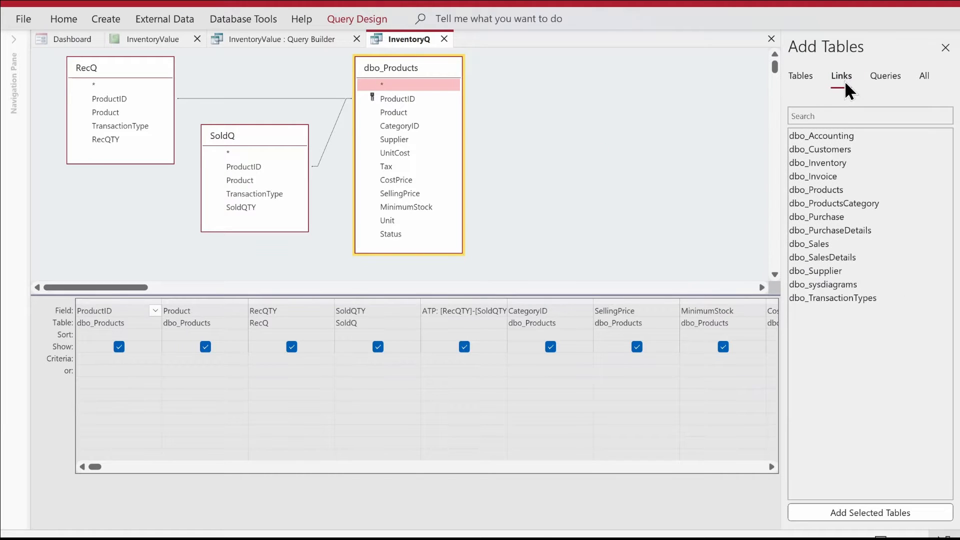
click(852, 203)
double_click(851, 202)
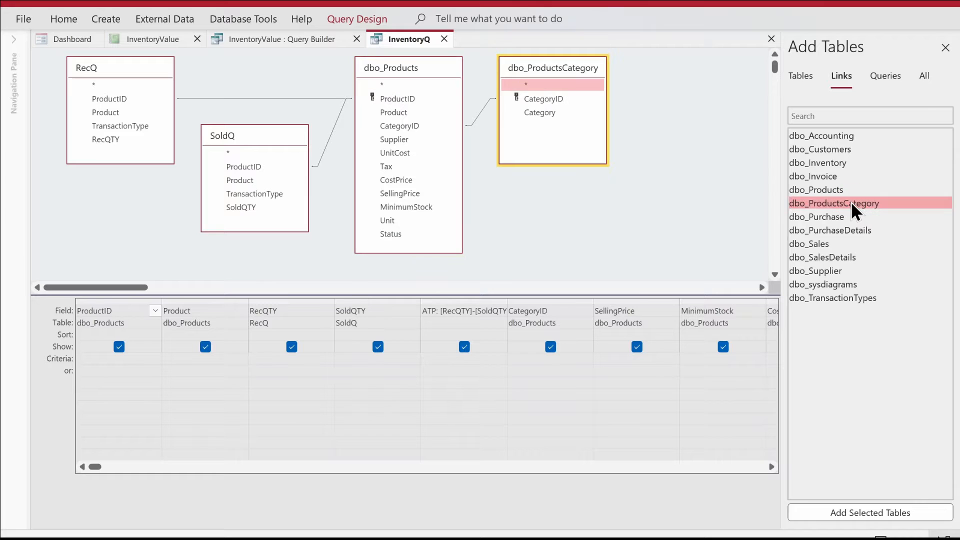
- Check the InventoryQ records in Datasheet View, then close the query and save its design changes
right_click(641, 123)
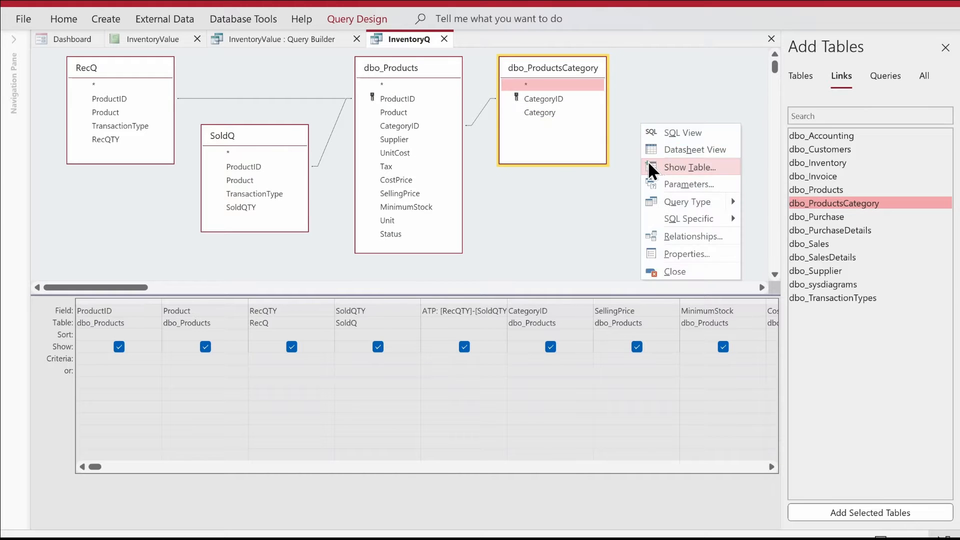
click(657, 150)
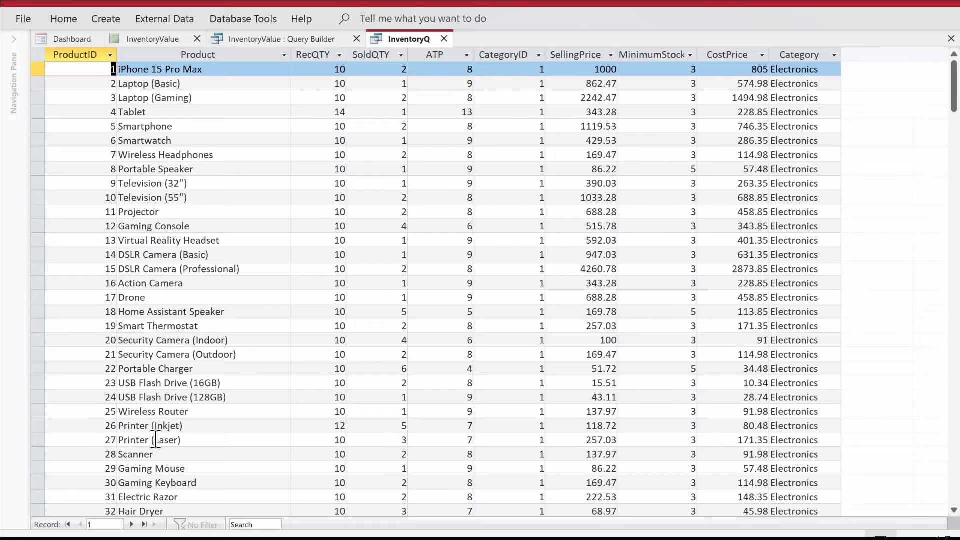
scroll(212, 449, down, 13)
scroll(212, 448, down, 1)
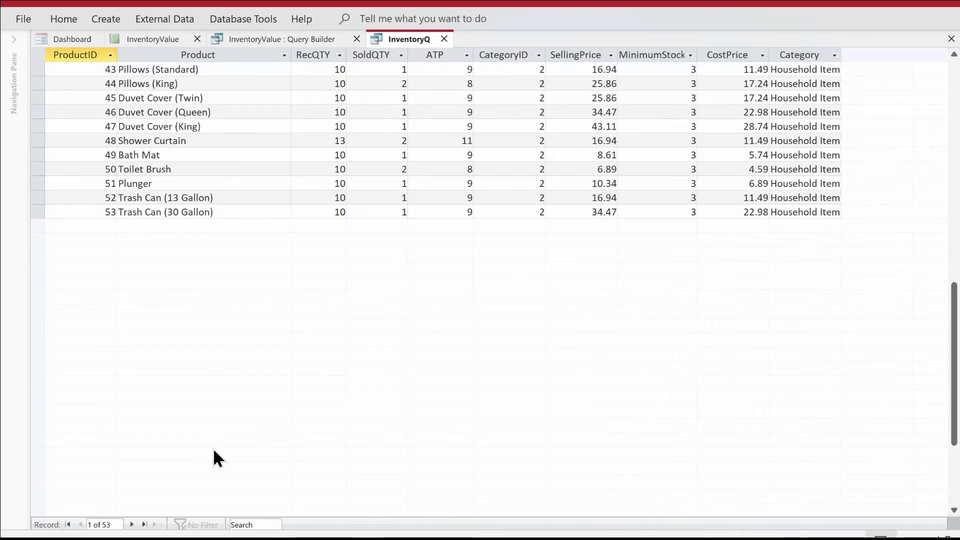
scroll(229, 414, up, 10)
scroll(323, 320, up, 4)
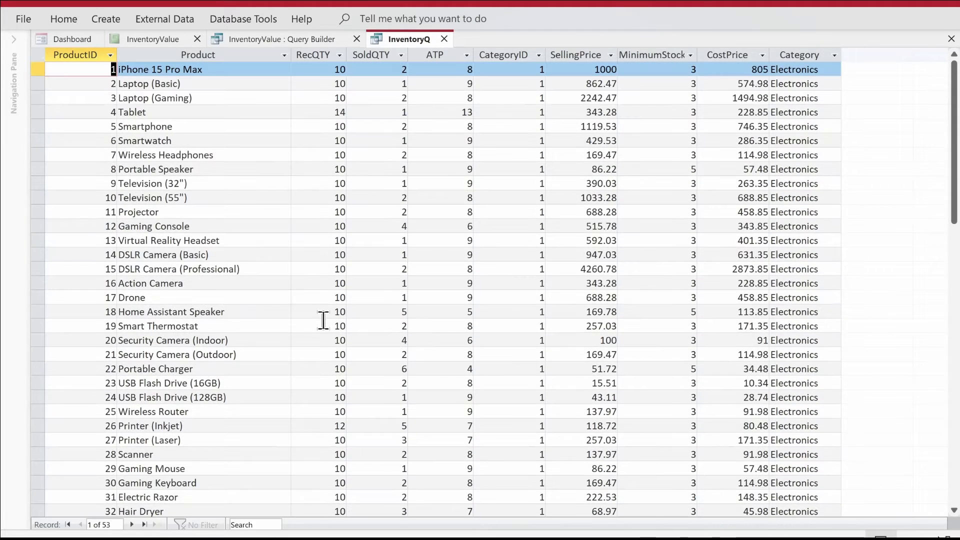
click(444, 38)
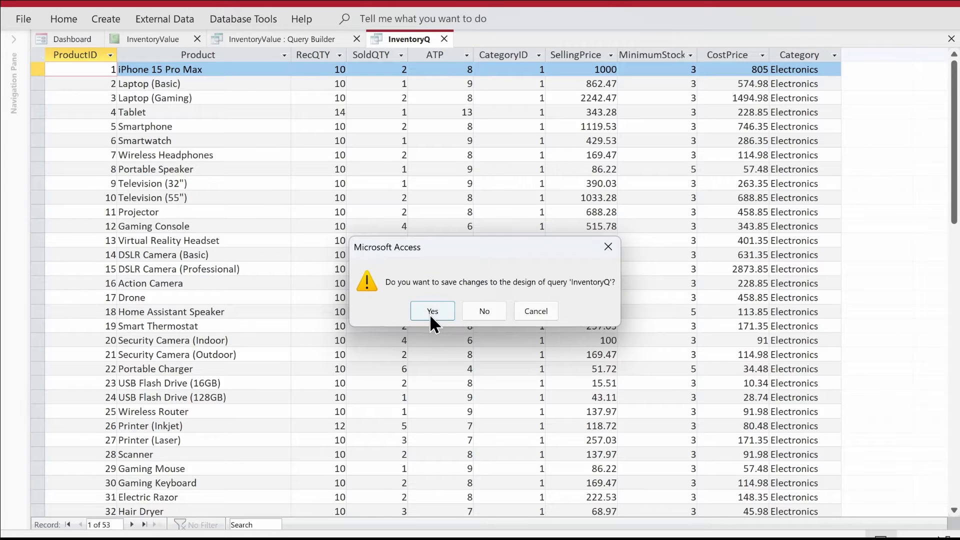
click(431, 313)
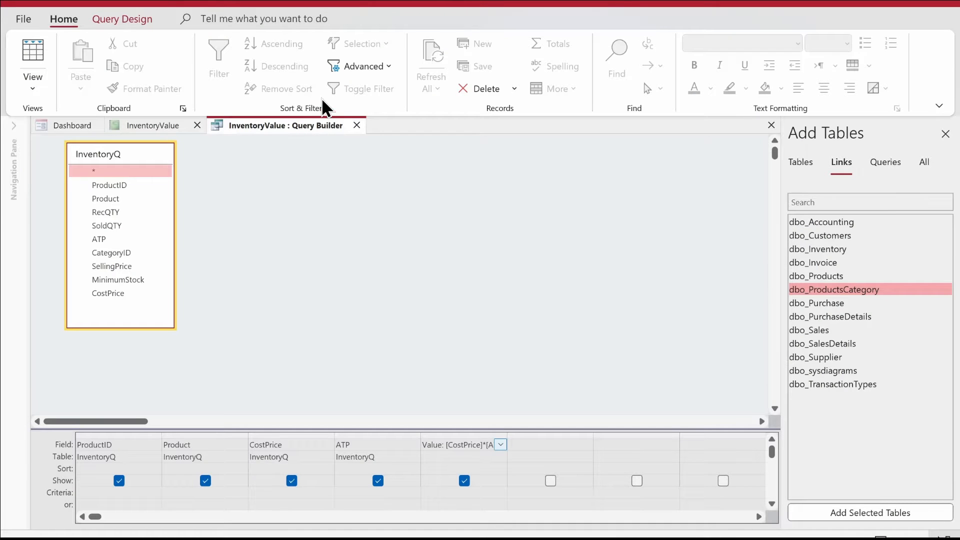
- Close the InventoryValue Query Builder and reopen it from the report's record source
click(357, 125)
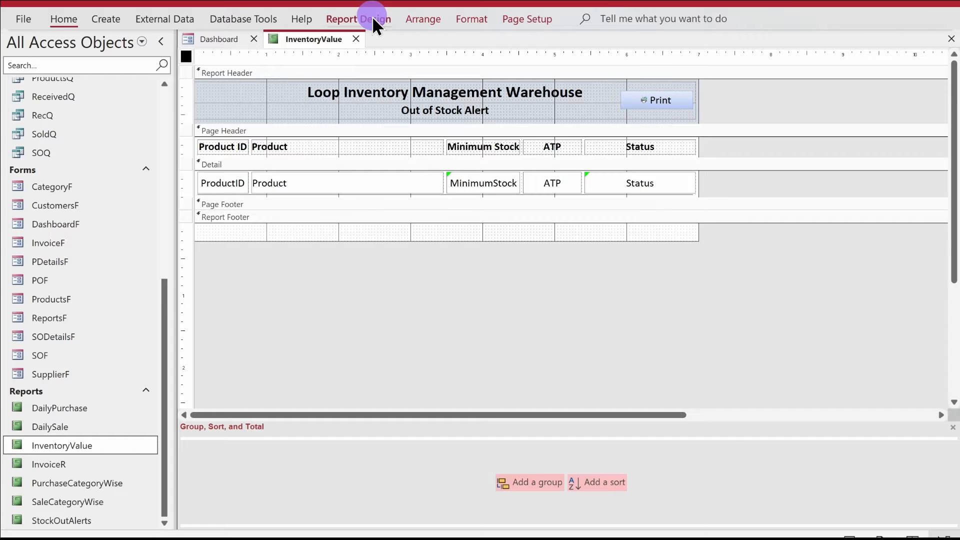
click(372, 18)
click(798, 64)
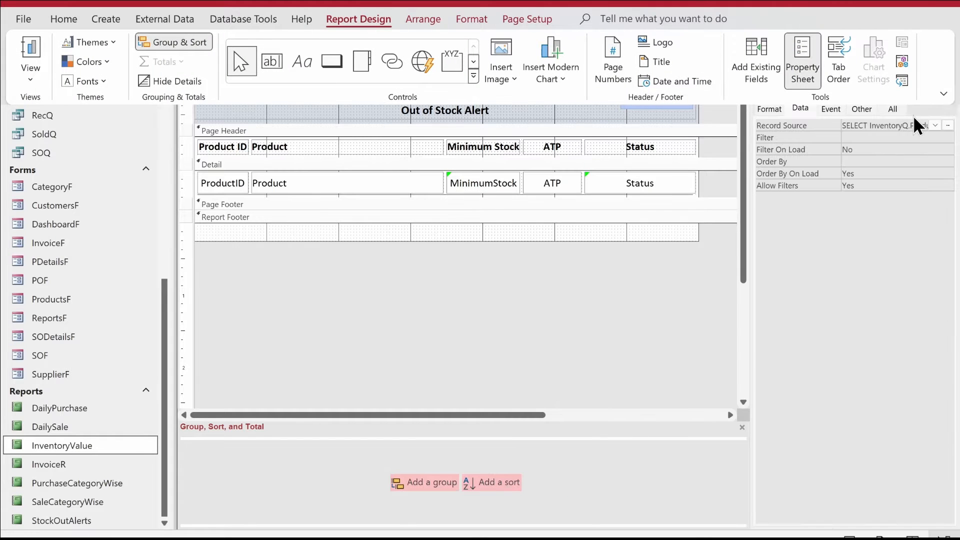
click(947, 126)
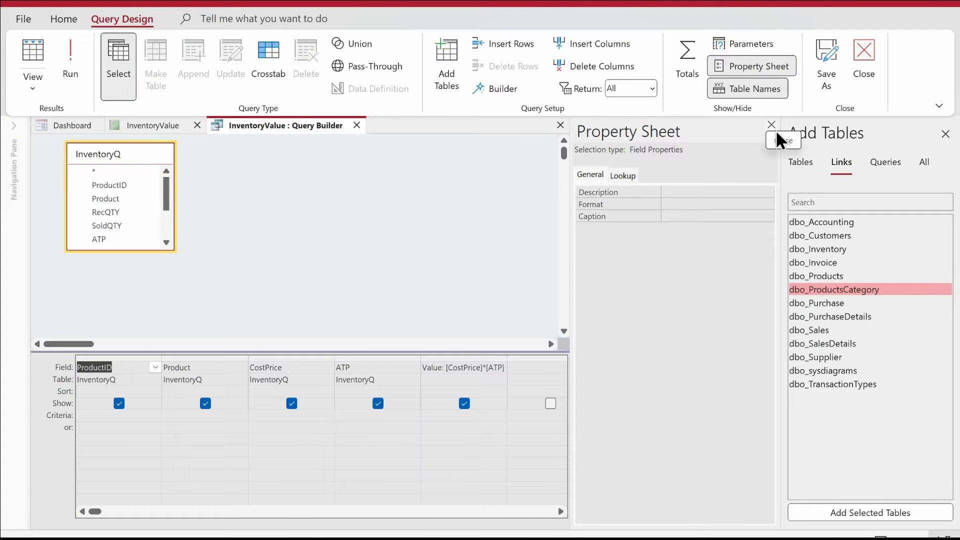
- Hide the Property Sheet and add the Category field from the lengthened InventoryQ list to the design grid
click(772, 123)
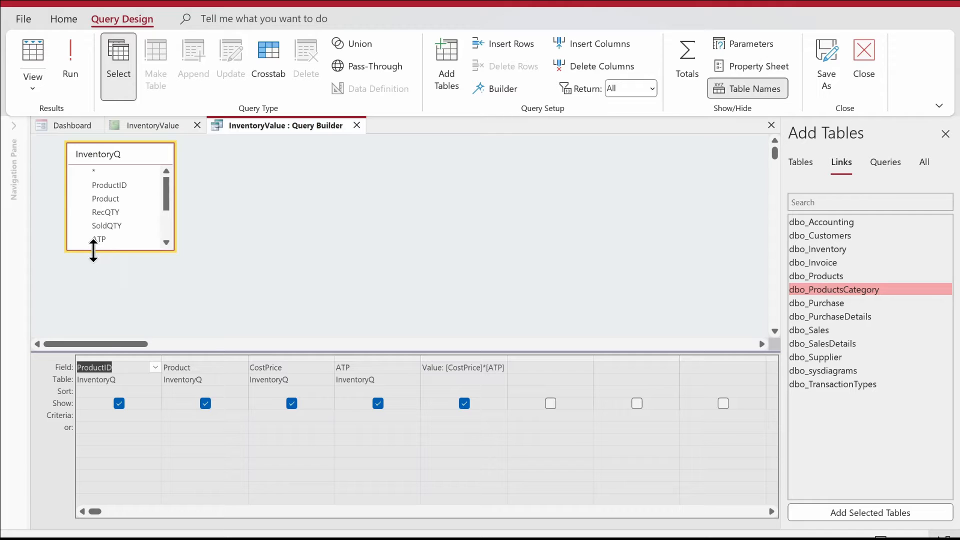
drag(93, 251, 103, 335)
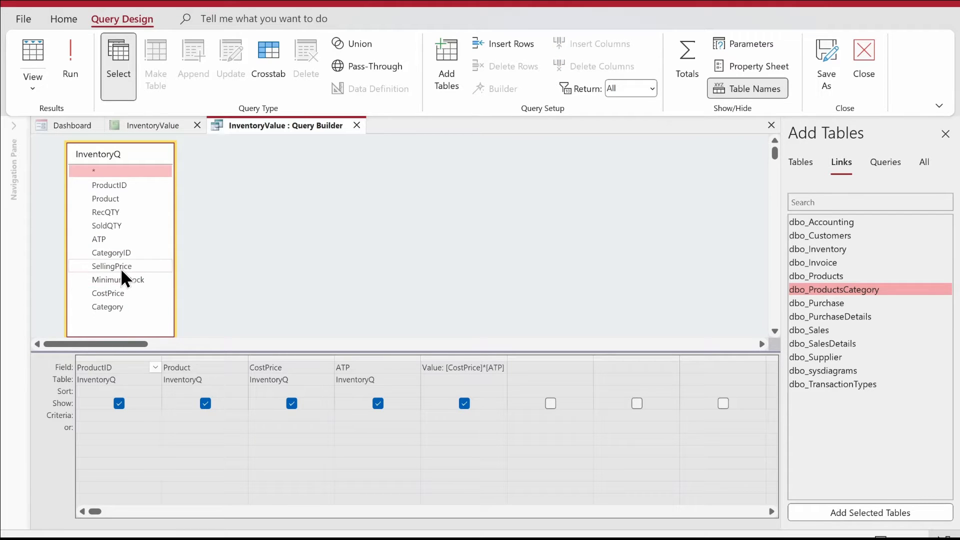
double_click(127, 307)
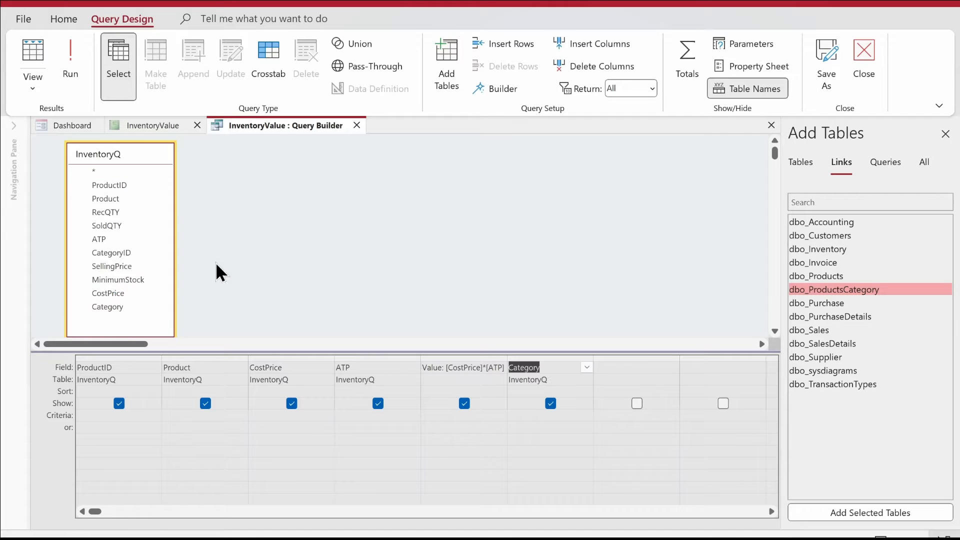
- Add the CategoryID field to the query design grid and place it directly before Category
double_click(108, 253)
click(615, 356)
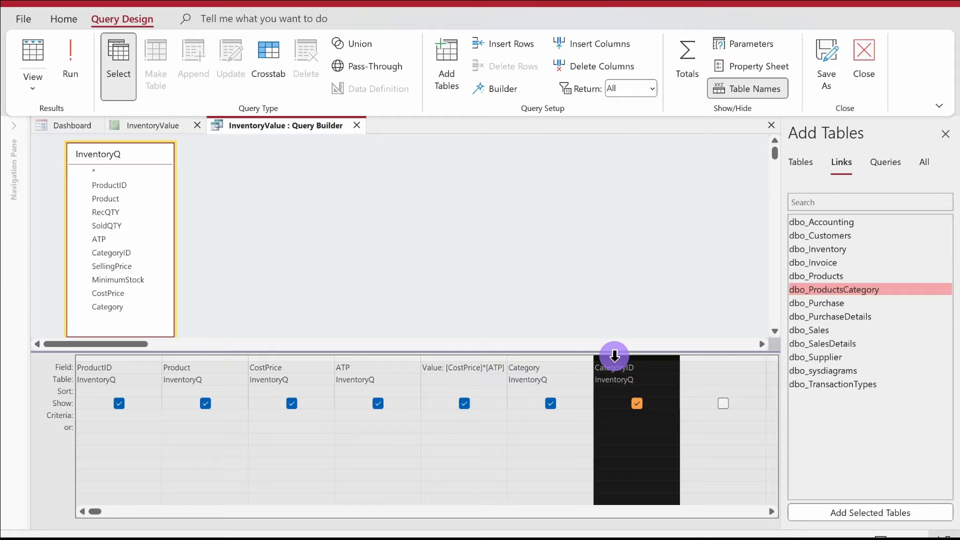
drag(615, 357, 574, 369)
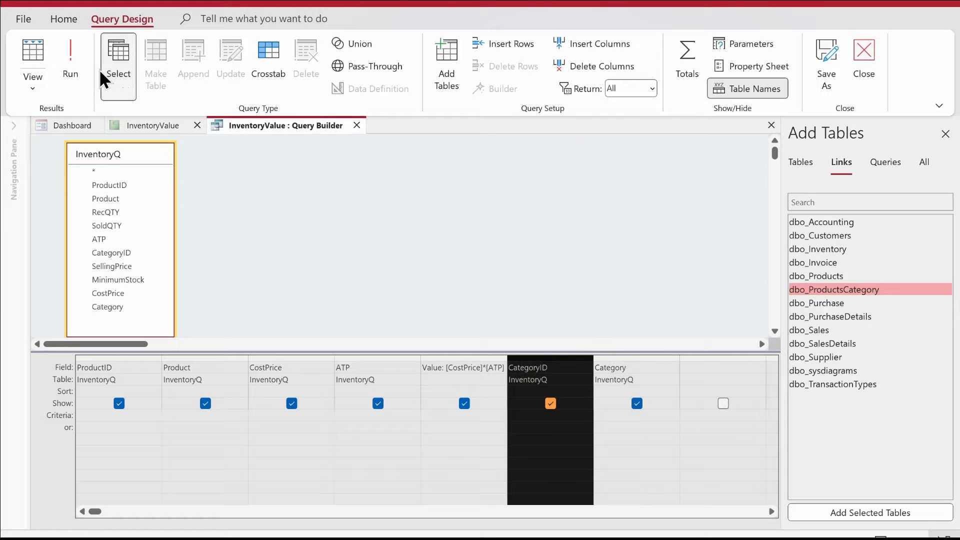
- Run the query to review its product, value and category records, then save and close the InventoryValue Query Builder
click(70, 65)
scroll(487, 226, down, 2)
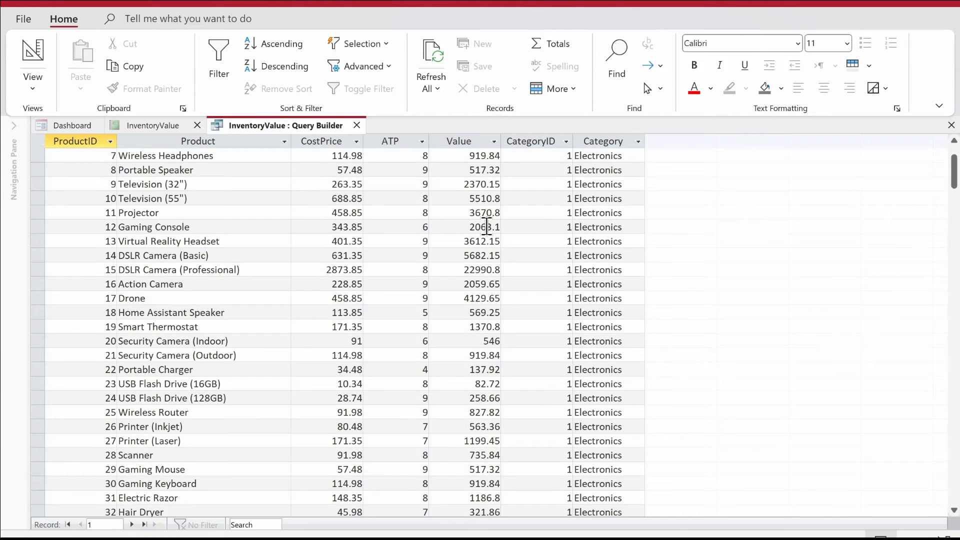
scroll(487, 226, down, 10)
scroll(486, 226, up, 8)
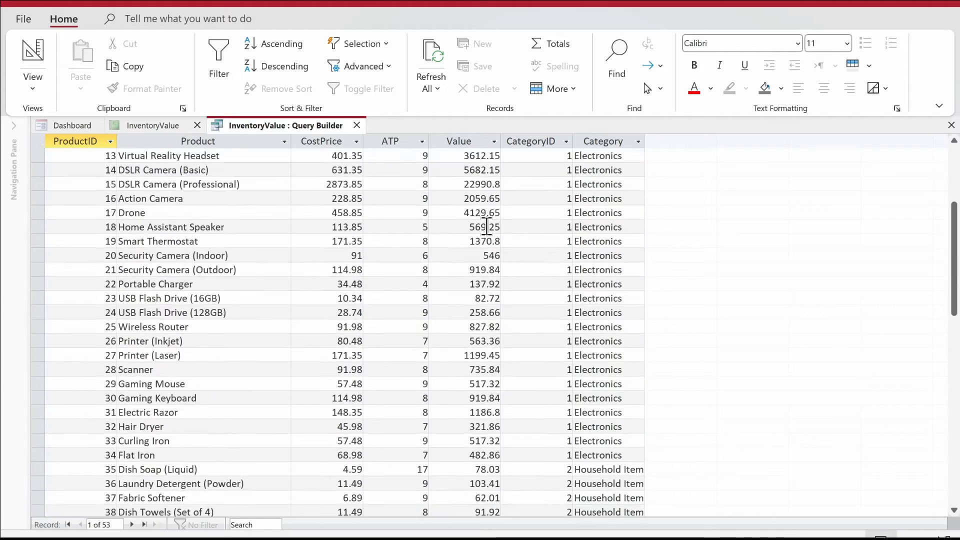
scroll(487, 226, up, 4)
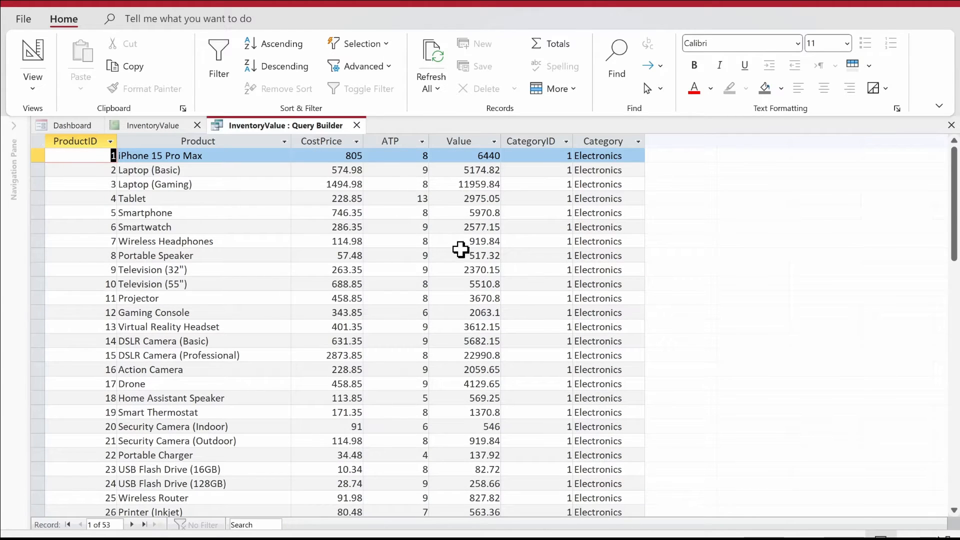
right_click(284, 126)
click(296, 133)
click(354, 125)
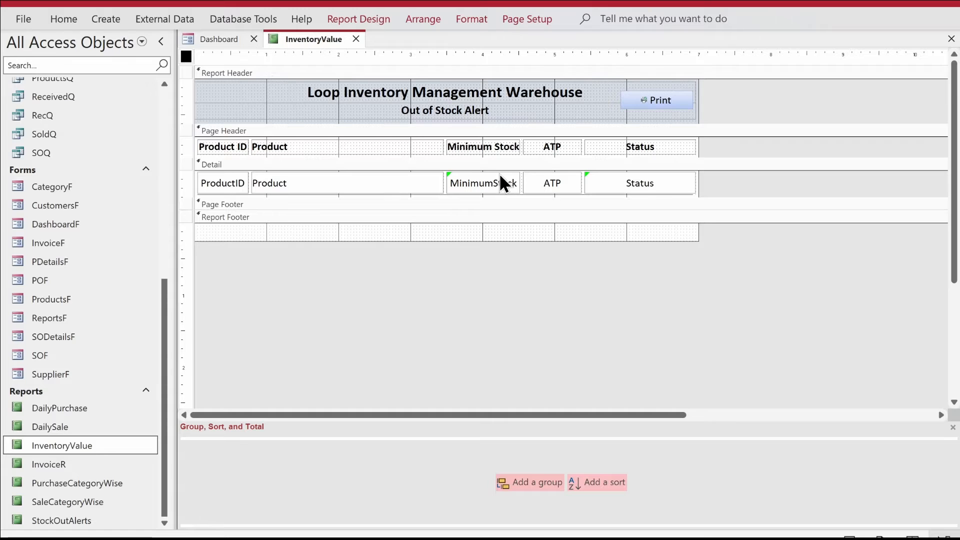
- Delete the Minimum Stock and Status columns, including their headings, from the InventoryValue report
click(502, 136)
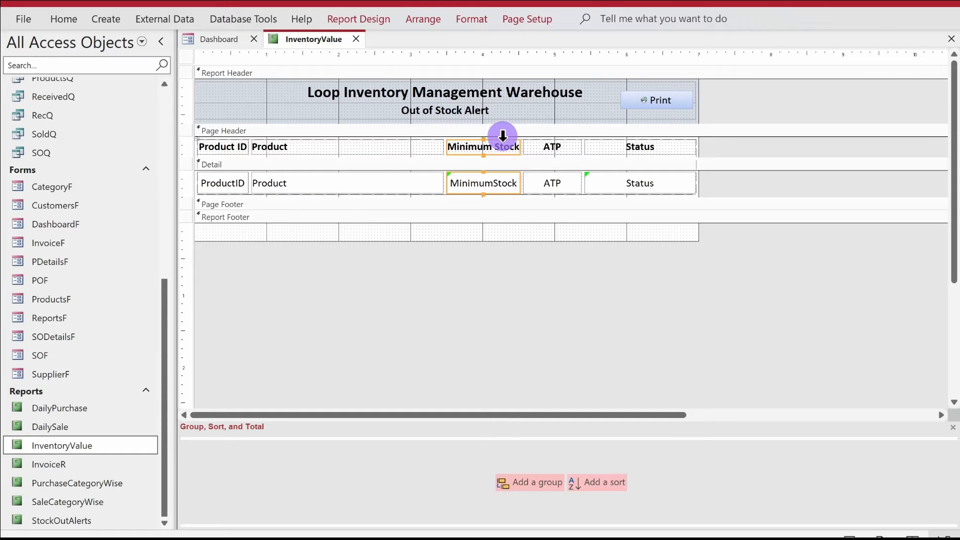
ctrl+click(662, 136)
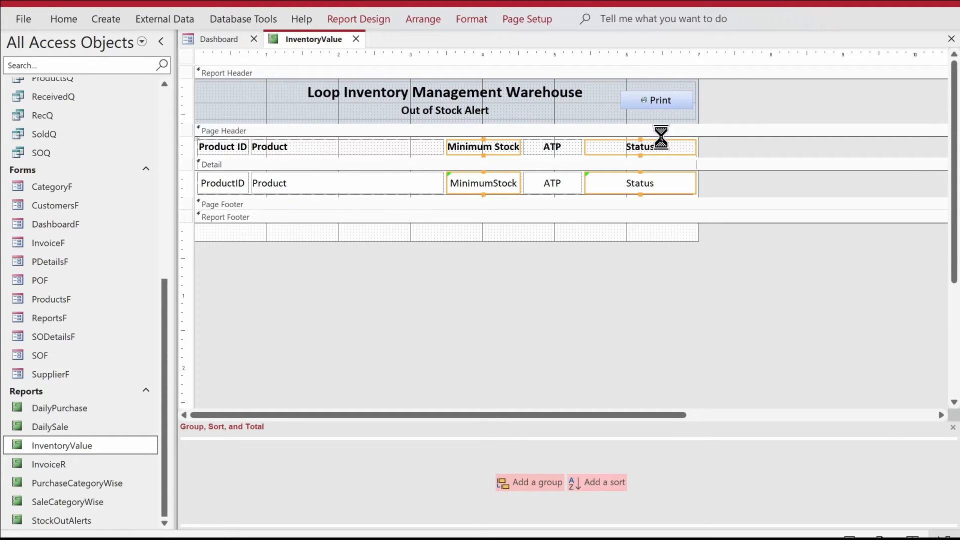
key(Delete)
- Insert the existing CostPrice field between Product and ATP, and the Value field after ATP, in the report layout
click(342, 15)
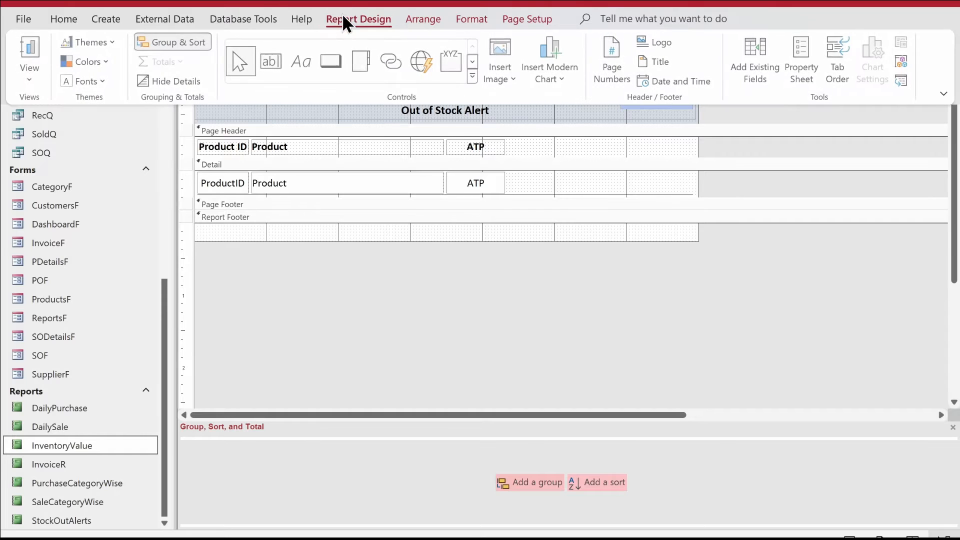
click(762, 52)
click(788, 184)
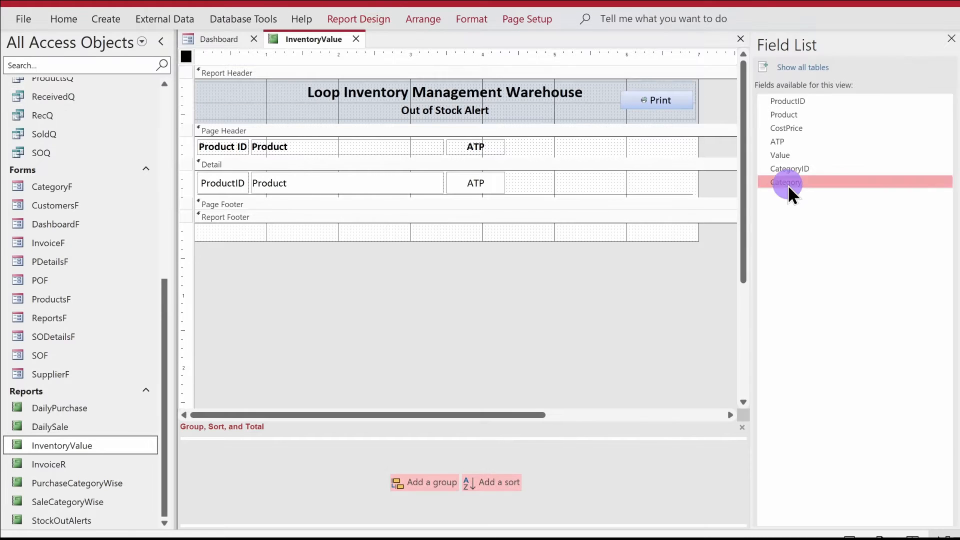
click(779, 142)
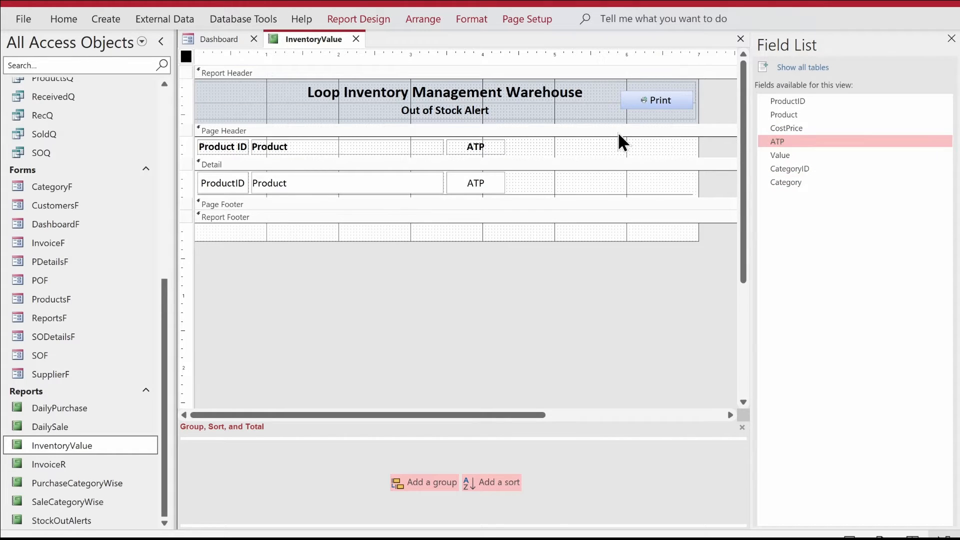
click(779, 155)
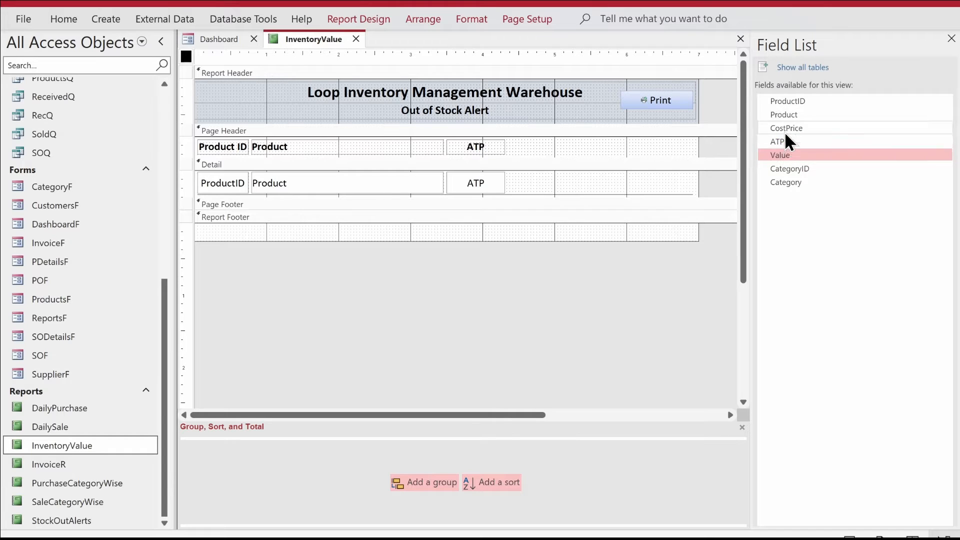
drag(787, 129, 455, 152)
click(775, 138)
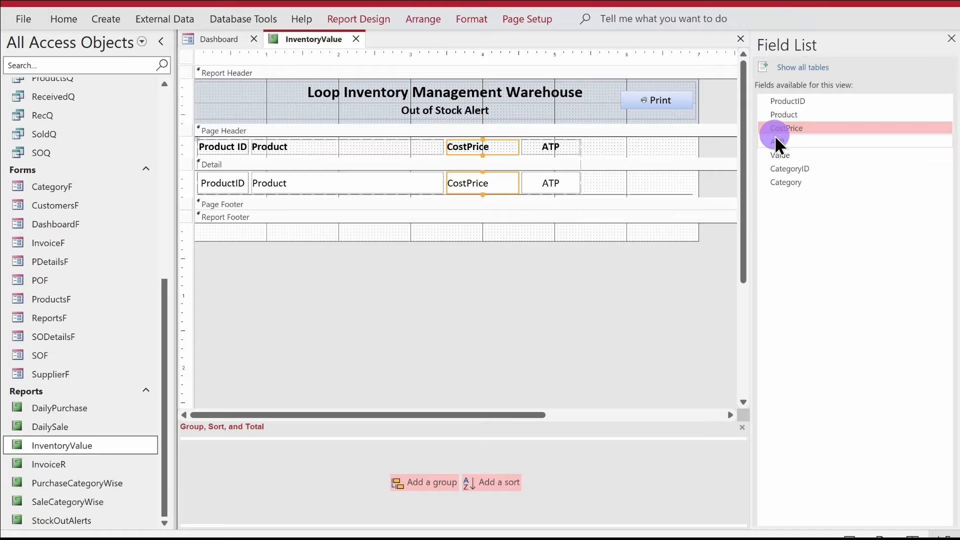
drag(776, 148, 582, 145)
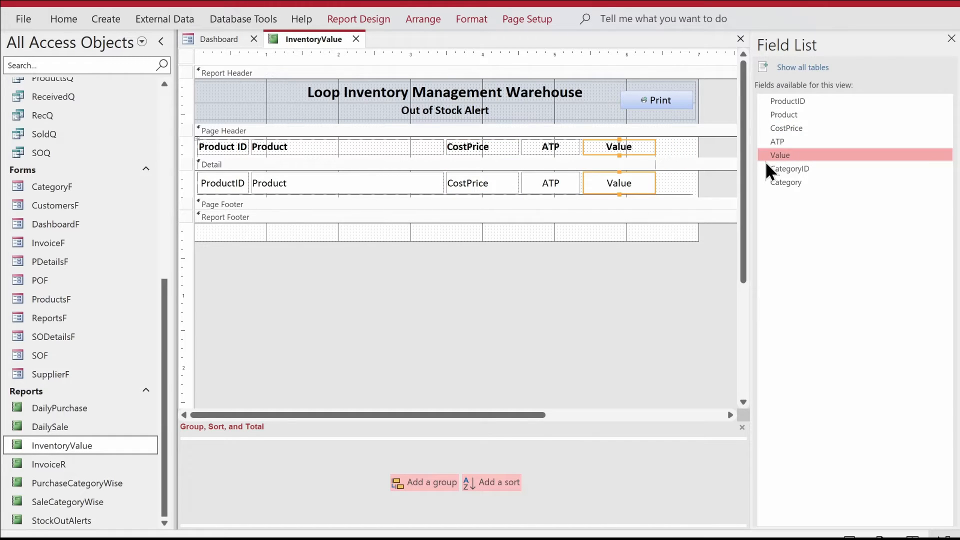
- Group the report on CategoryID and increase the height of the CategoryID Header section
click(426, 487)
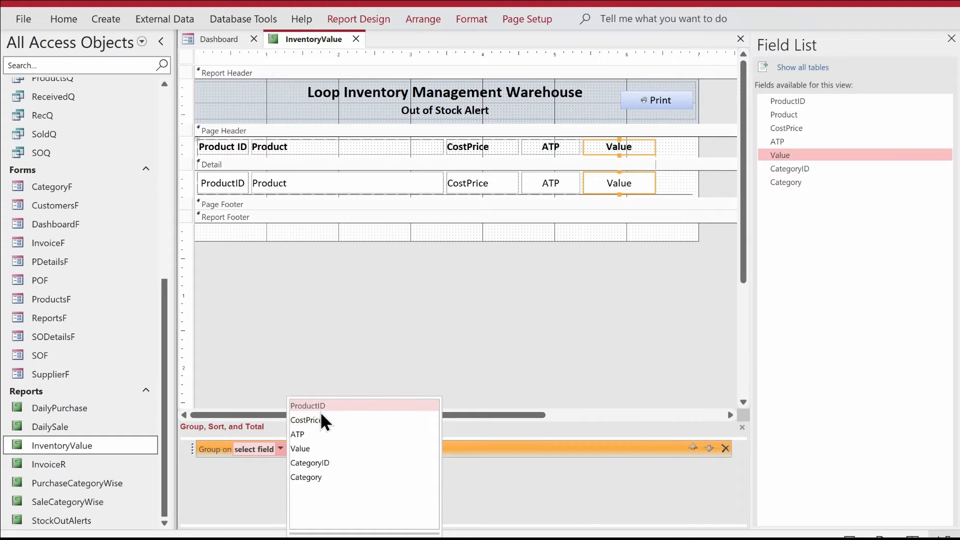
click(326, 465)
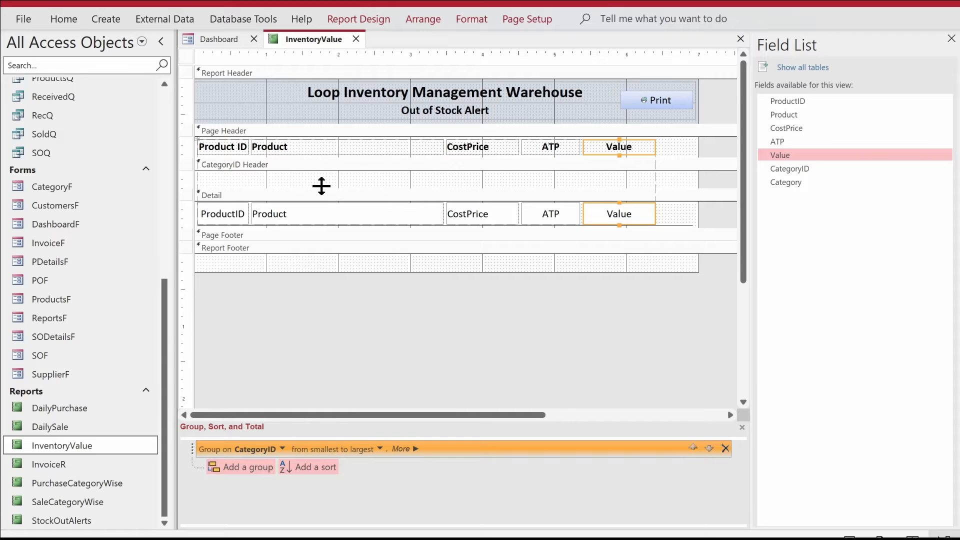
click(321, 199)
drag(321, 199, 320, 220)
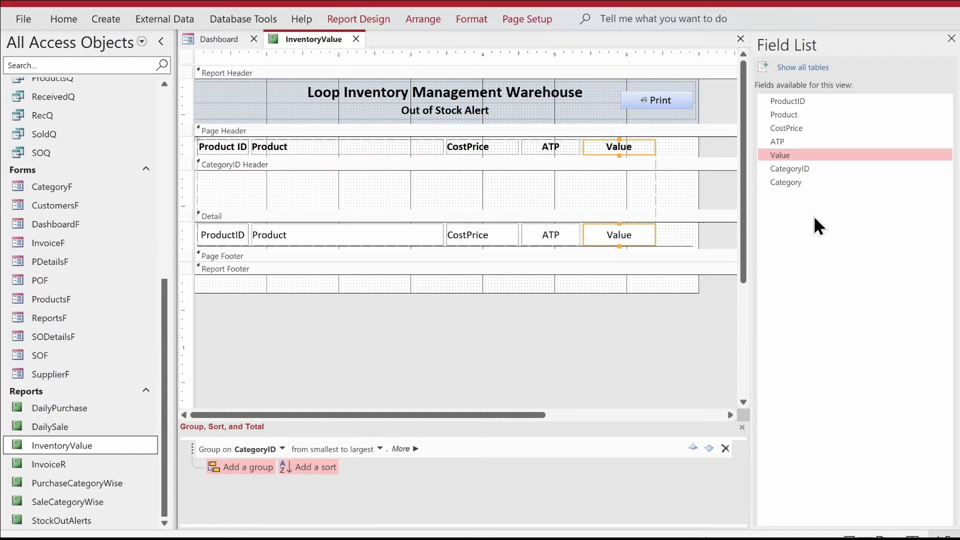
- Place the CategoryID and Category fields in the CategoryID Header and set their labels and text boxes to black font
click(790, 171)
shift+click(793, 182)
drag(792, 182, 435, 183)
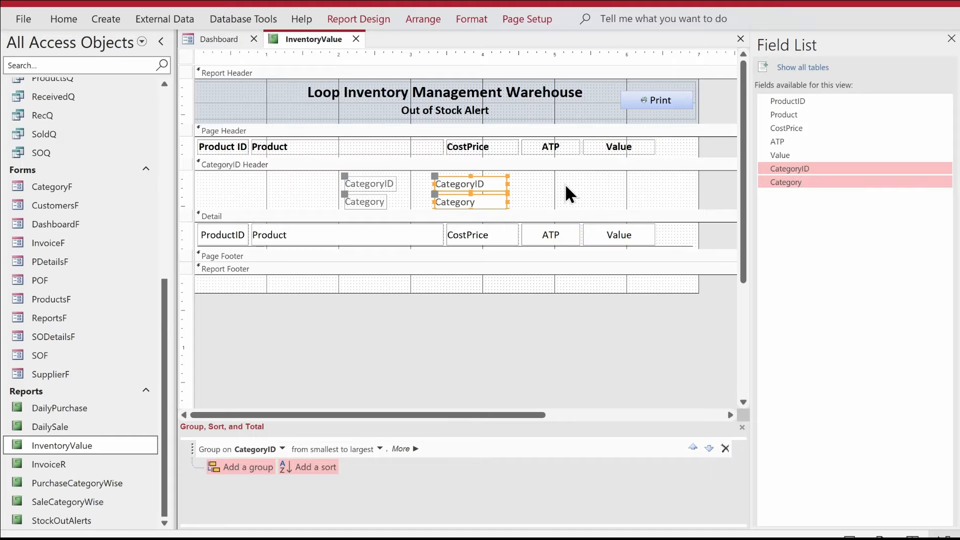
drag(566, 184, 361, 196)
drag(307, 173, 531, 211)
click(65, 19)
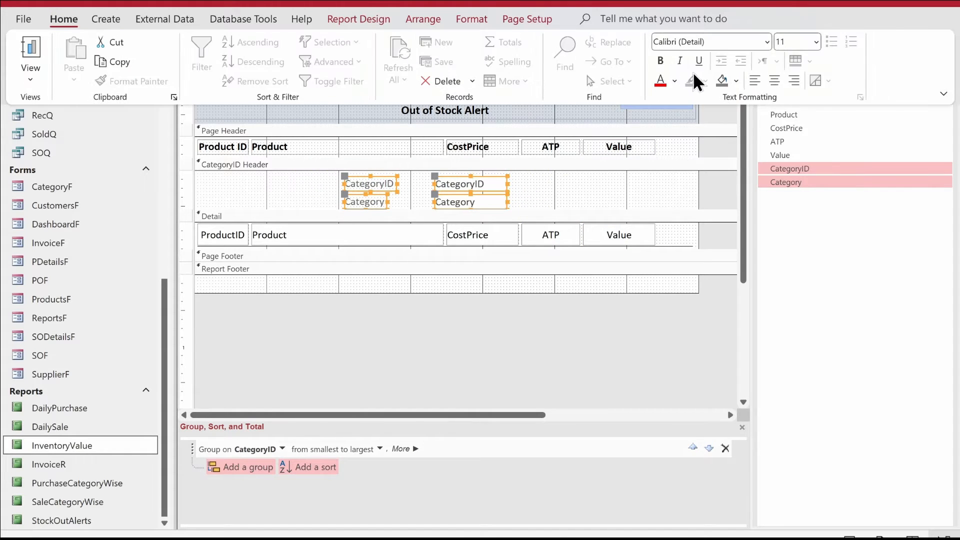
click(674, 82)
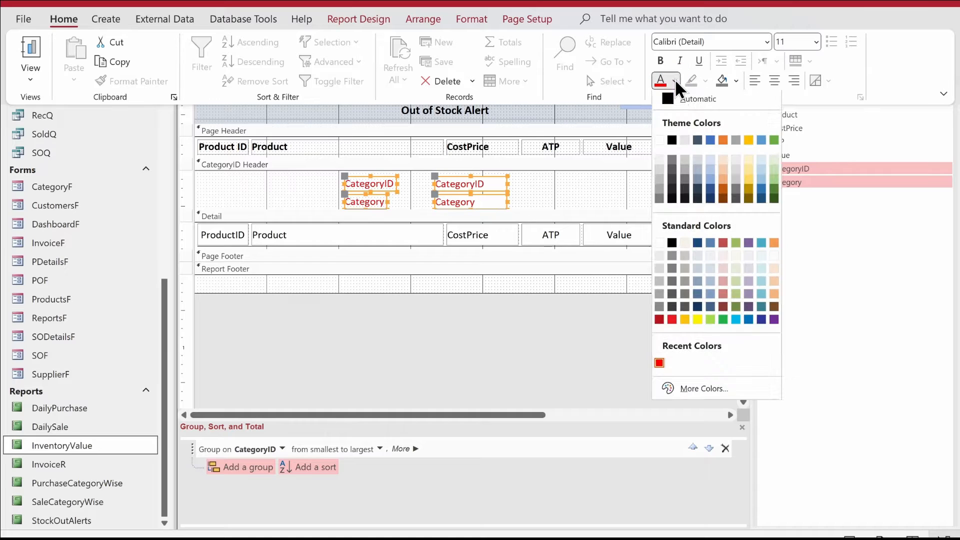
click(671, 143)
click(534, 185)
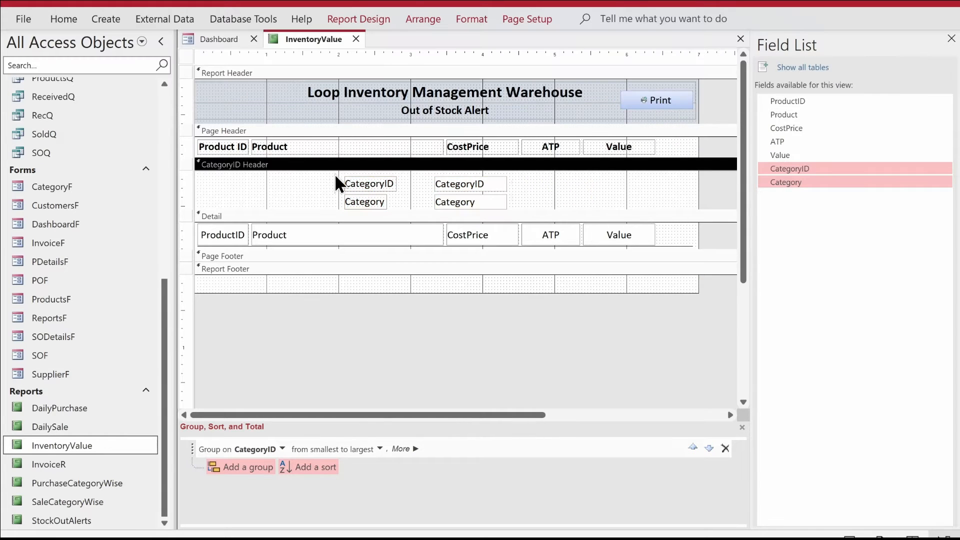
- Remove both labels and the CategoryID box from the CategoryID Header, and enlarge the Category box at the section's left edge
drag(323, 174, 370, 217)
key(Delete)
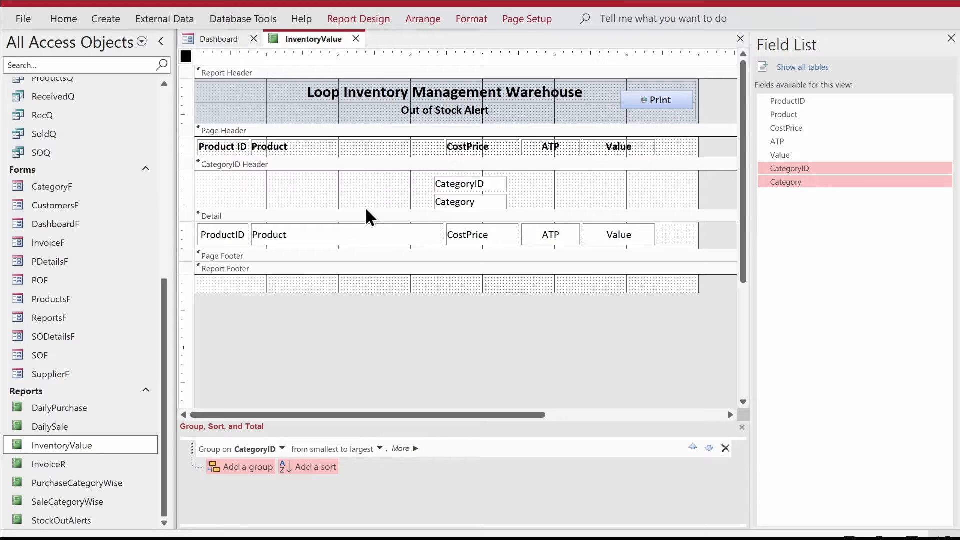
drag(476, 184, 364, 195)
- Format the Category text box in the group header with black, bold, 16-point text
click(63, 19)
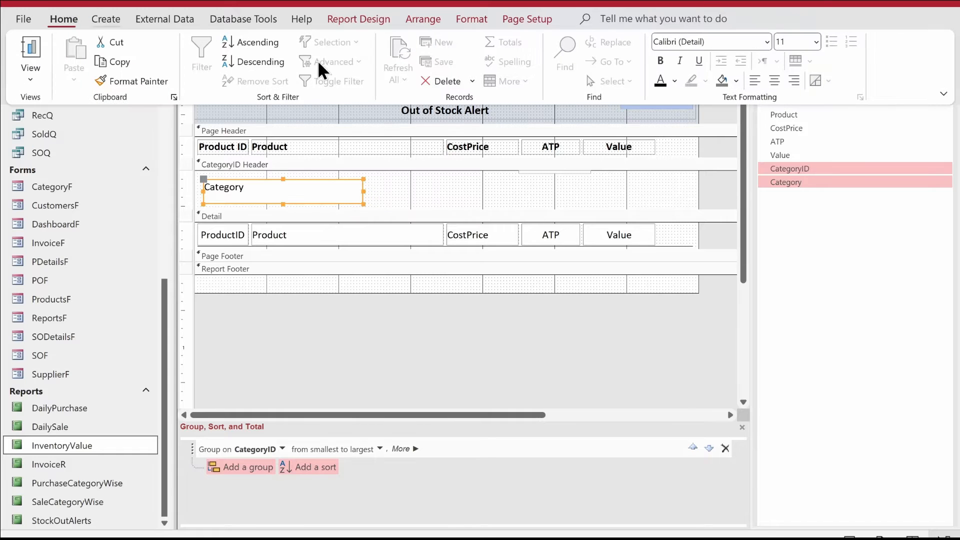
click(676, 81)
click(672, 144)
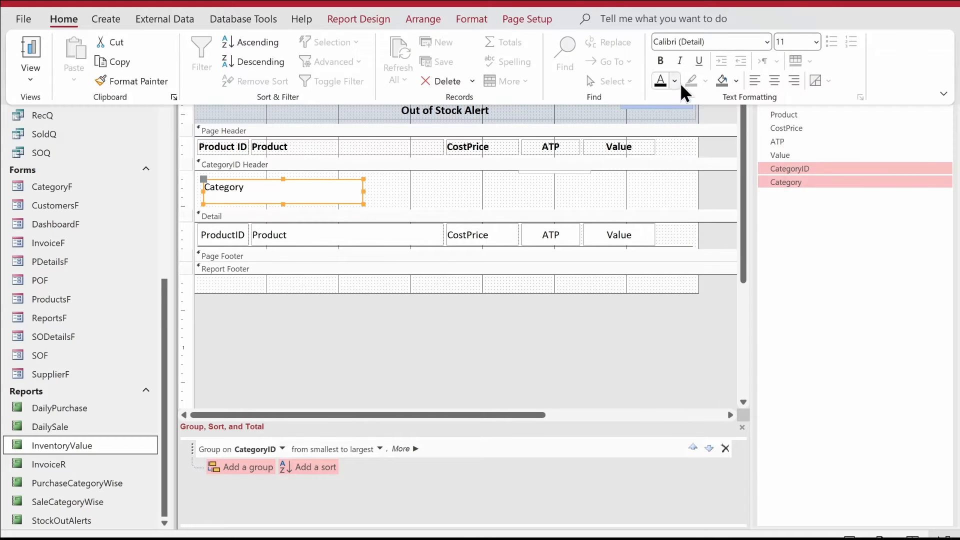
click(815, 41)
click(794, 161)
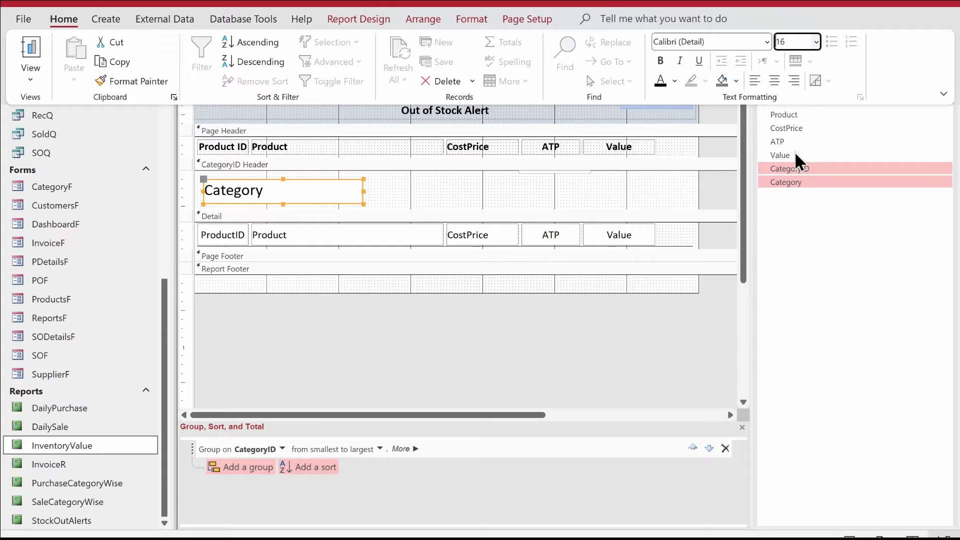
click(660, 61)
- Widen the Category box to nearly the ATP column, nudge it toward the header's upper-left corner, and slightly reduce the header height
click(361, 186)
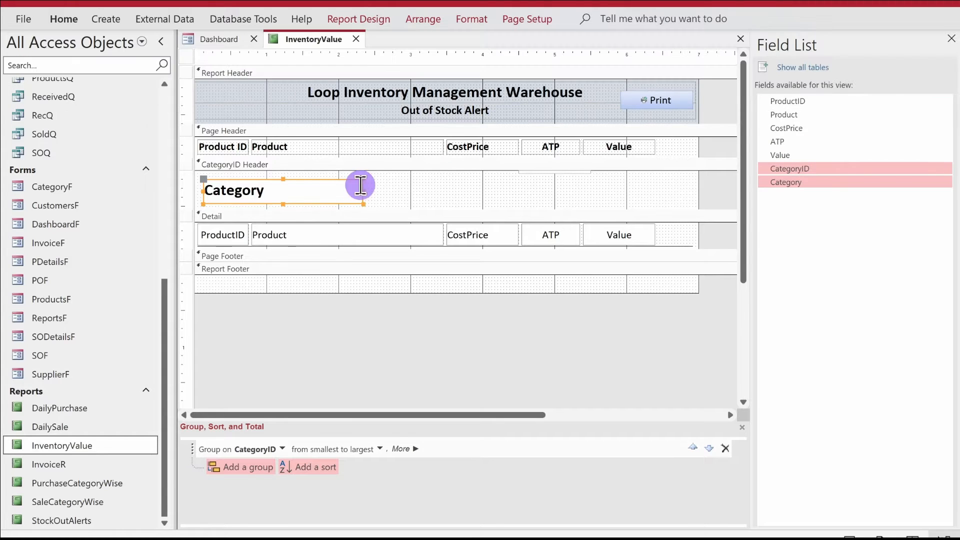
drag(362, 192, 534, 192)
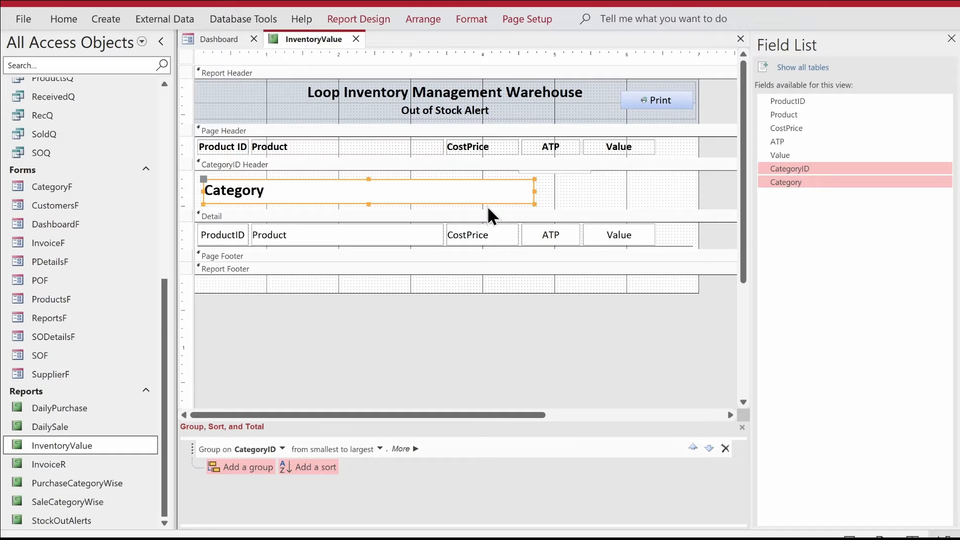
click(483, 200)
click(573, 200)
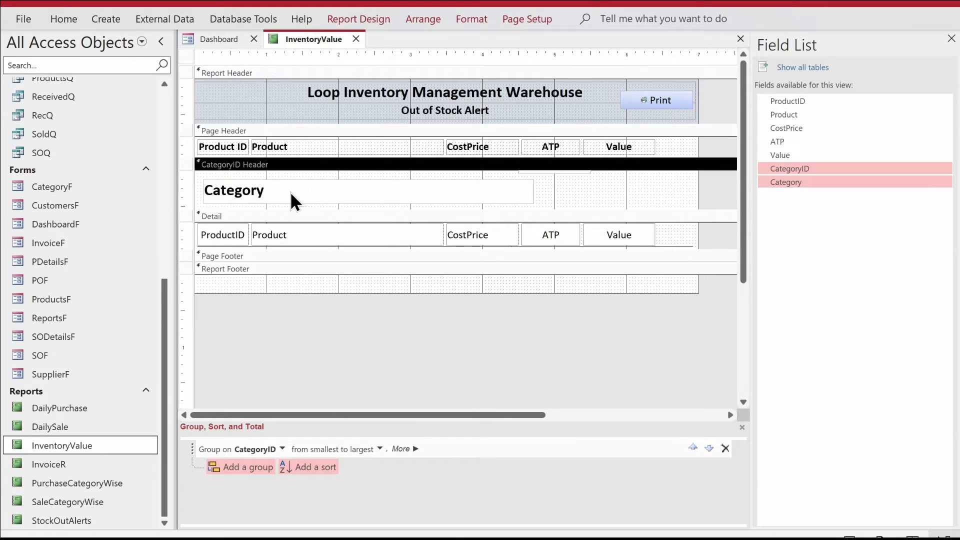
click(284, 190)
drag(285, 190, 281, 187)
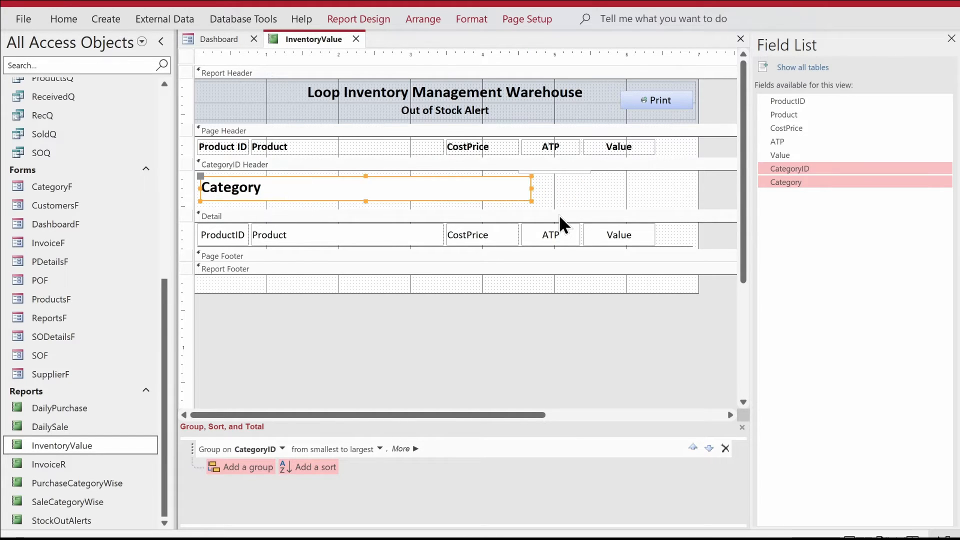
drag(563, 208, 562, 205)
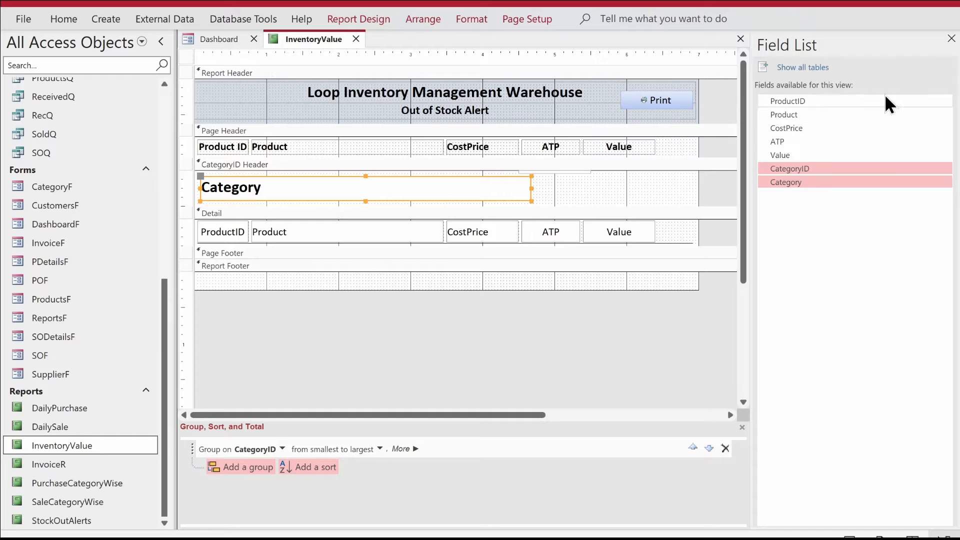
- Hide the Field List and change the CostPrice column heading in the Page Header to Cost Price
click(952, 38)
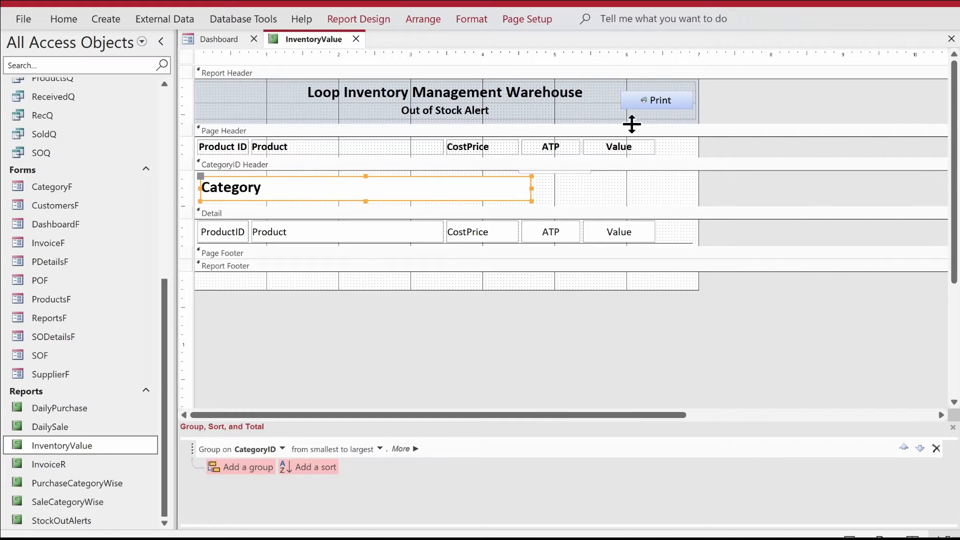
click(399, 143)
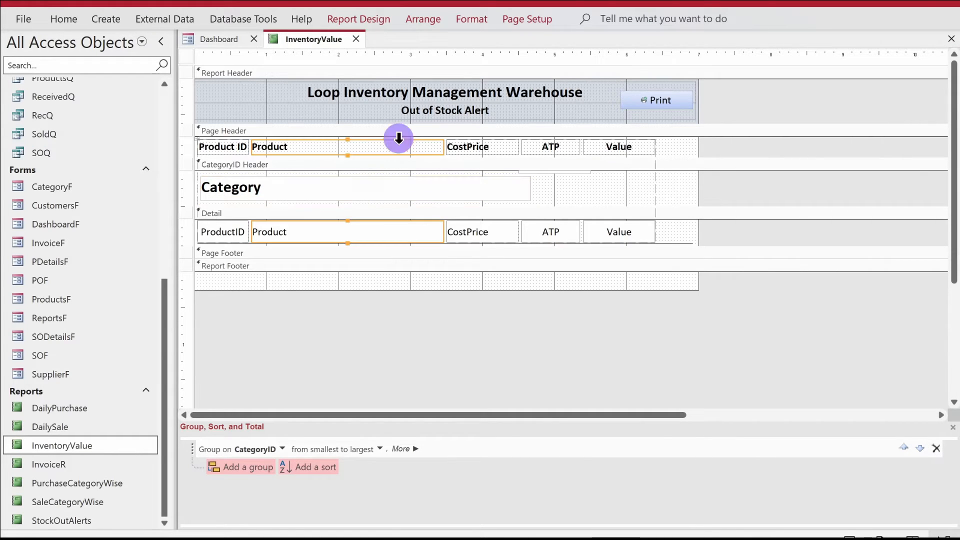
click(615, 143)
click(480, 143)
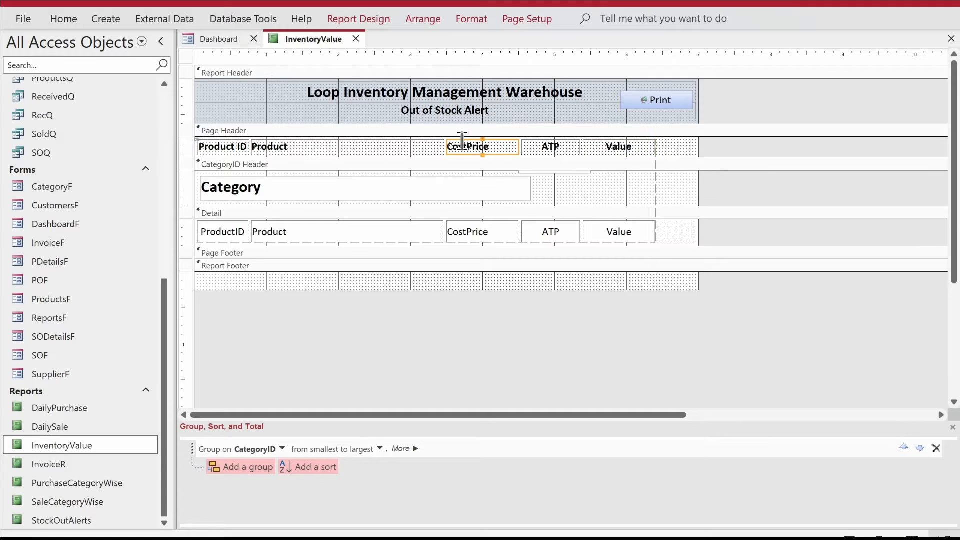
click(470, 141)
click(673, 149)
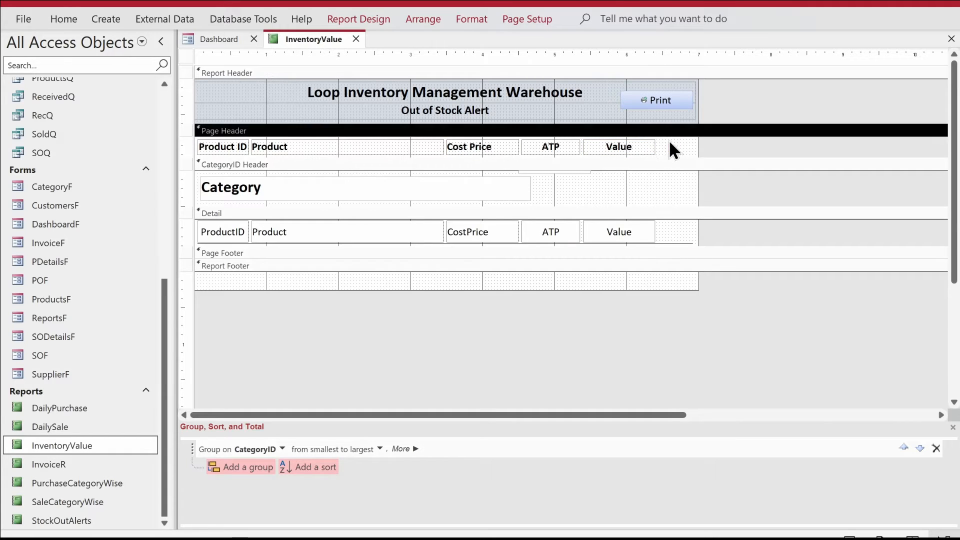
click(641, 145)
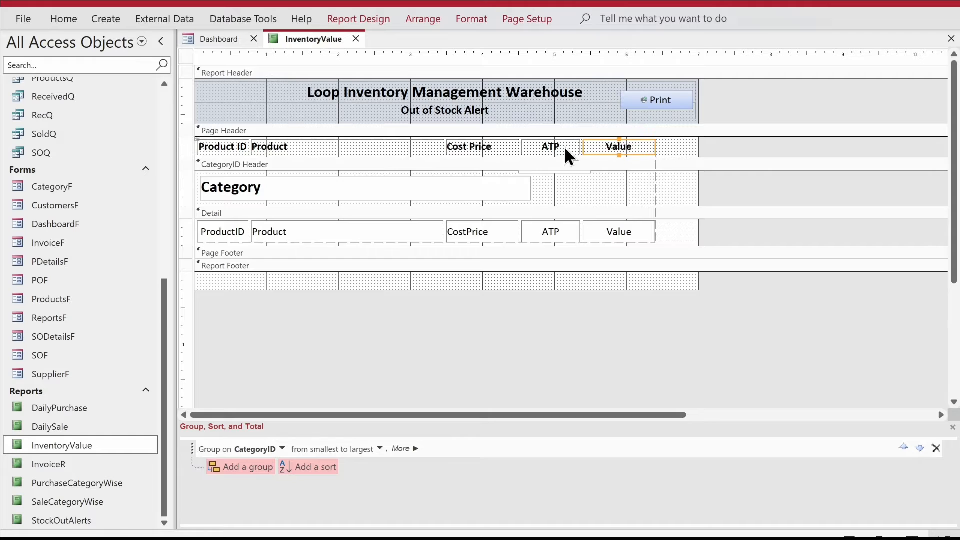
- Widen the Value column slightly, and widen the Product column until the columns reach nearly the report's right edge
click(653, 144)
drag(656, 150, 675, 150)
click(419, 149)
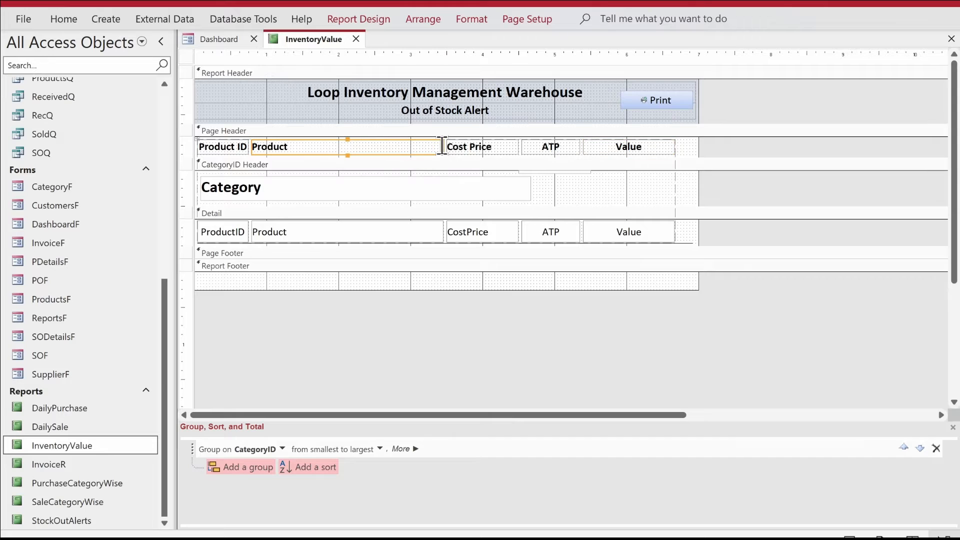
drag(442, 146, 463, 147)
click(492, 346)
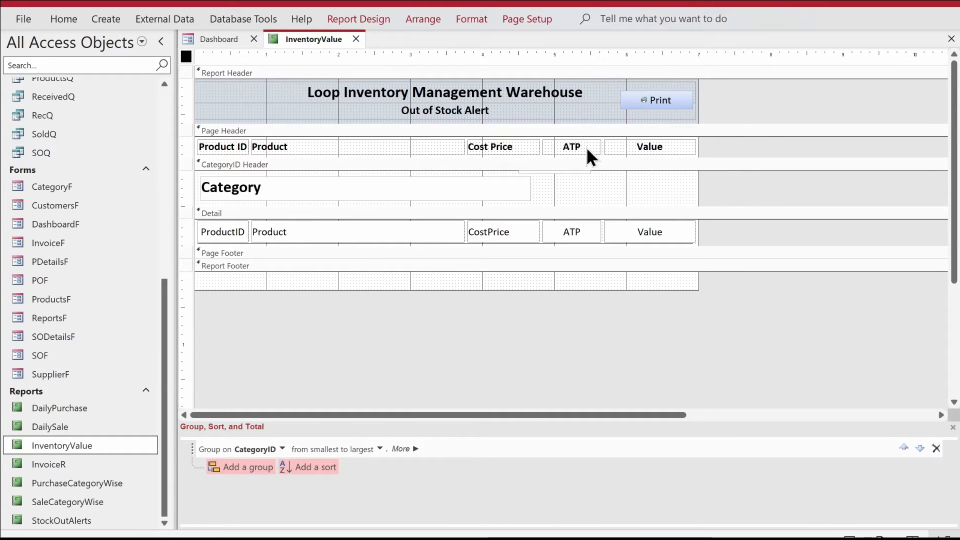
- Make the outlines of all Page Header column headings and Detail text boxes transparent
click(198, 139)
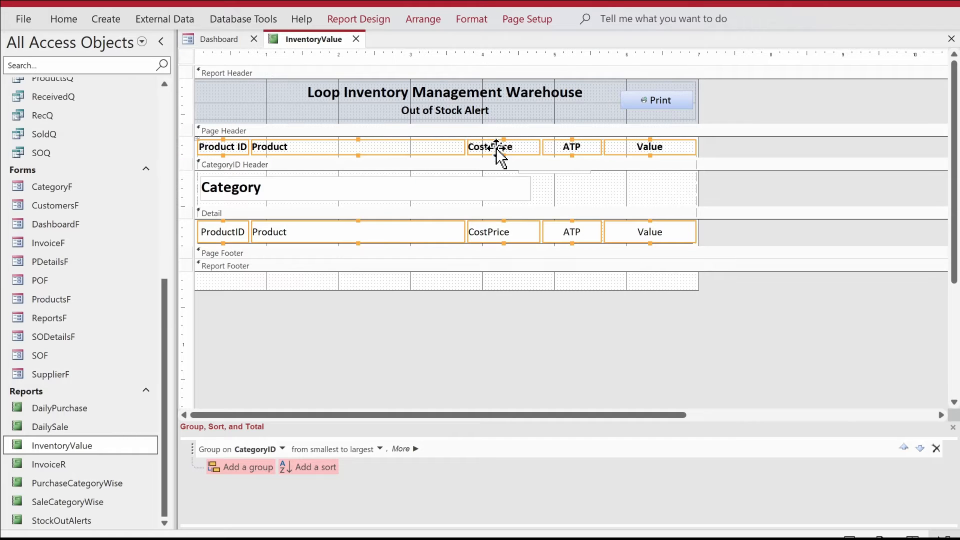
click(378, 17)
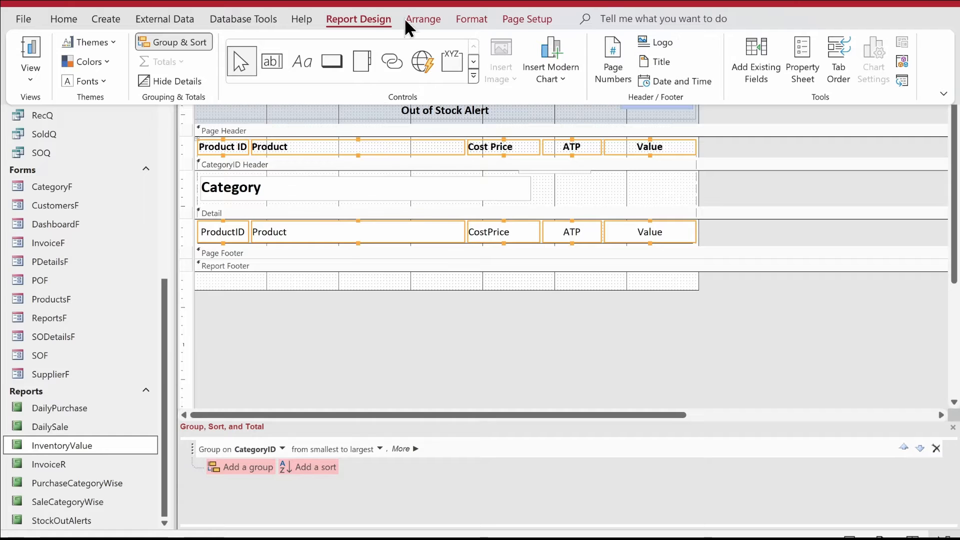
click(490, 18)
click(711, 63)
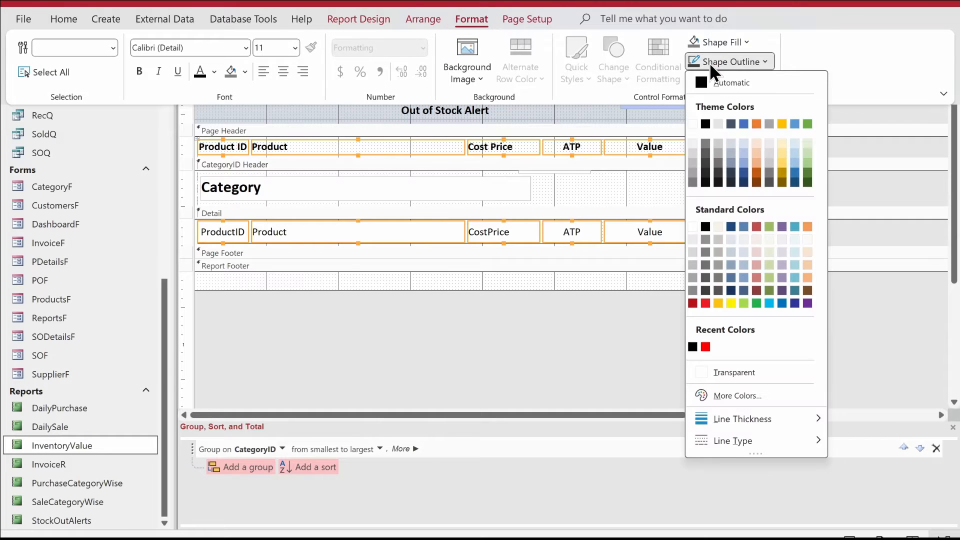
click(722, 370)
click(435, 326)
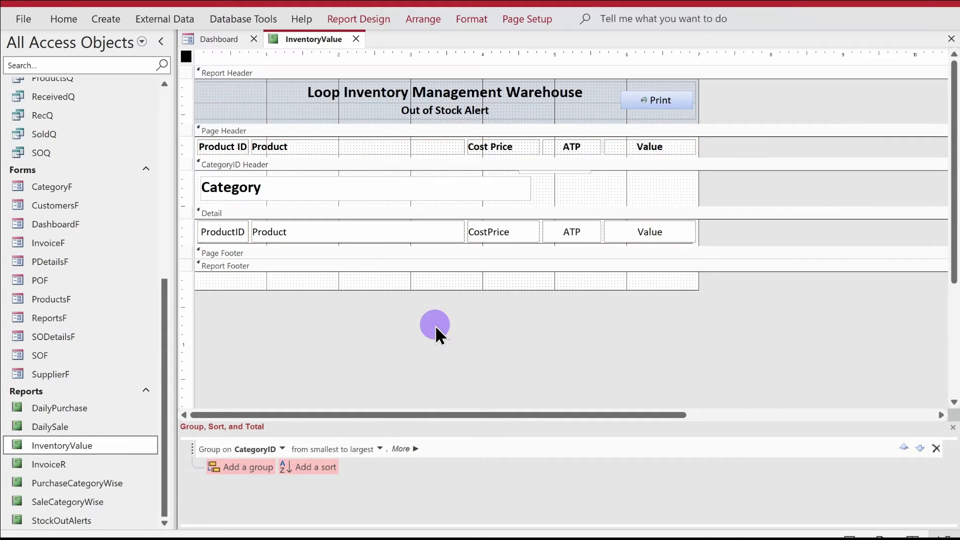
- Center the text of the Cost Price and Value headings and their Detail text boxes
click(502, 233)
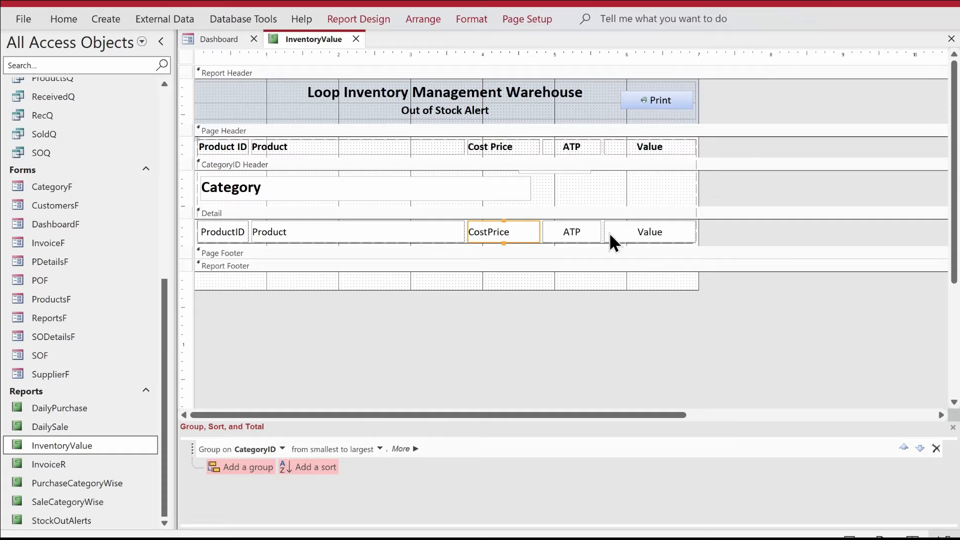
shift+click(496, 148)
shift+click(639, 145)
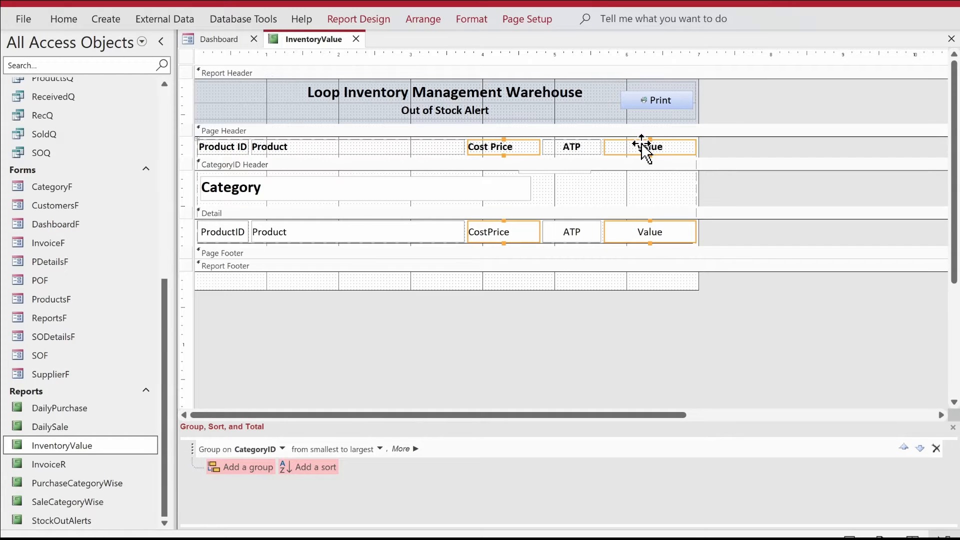
click(65, 19)
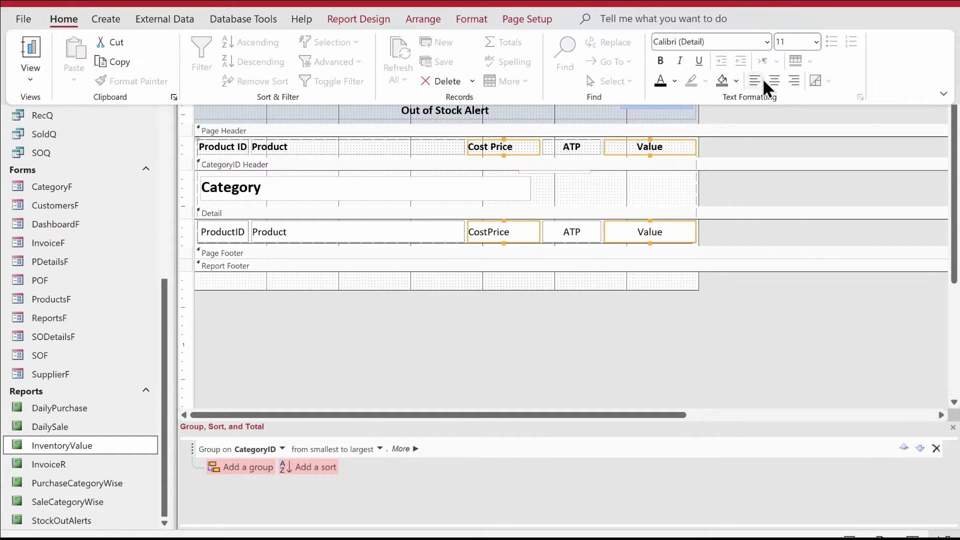
click(774, 80)
click(774, 77)
click(543, 296)
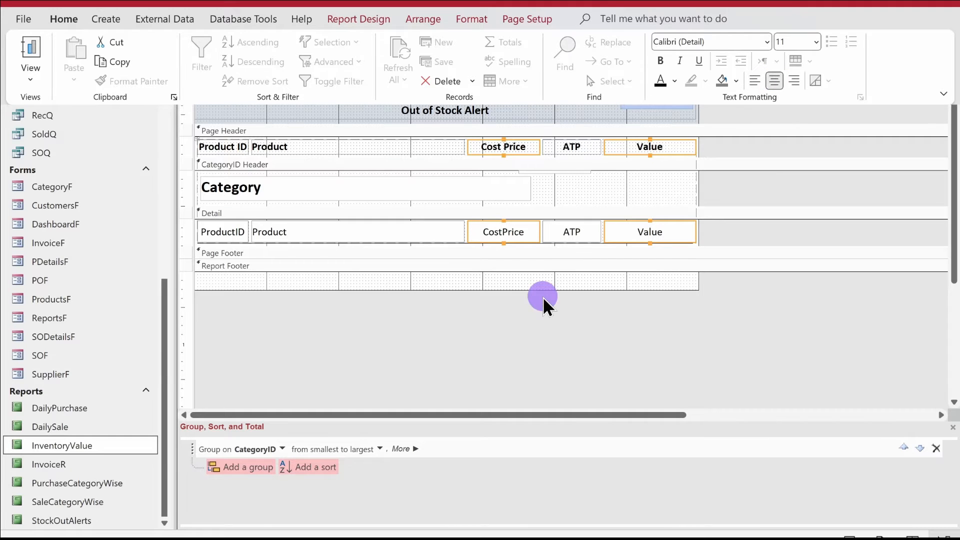
- Set the Detail CostPrice and Value text boxes to Standard format with 1 decimal place and hide the Property Sheet
click(510, 235)
shift+click(680, 228)
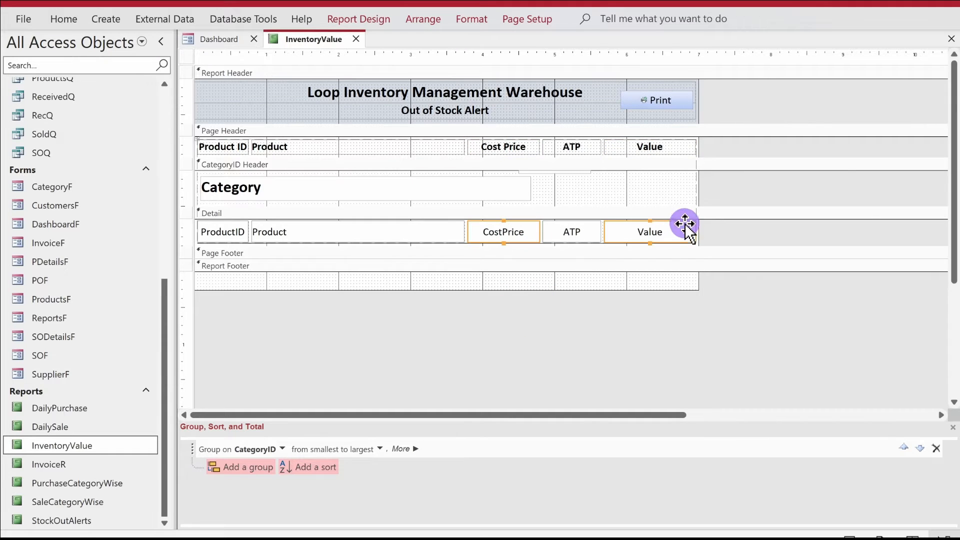
click(358, 19)
click(798, 65)
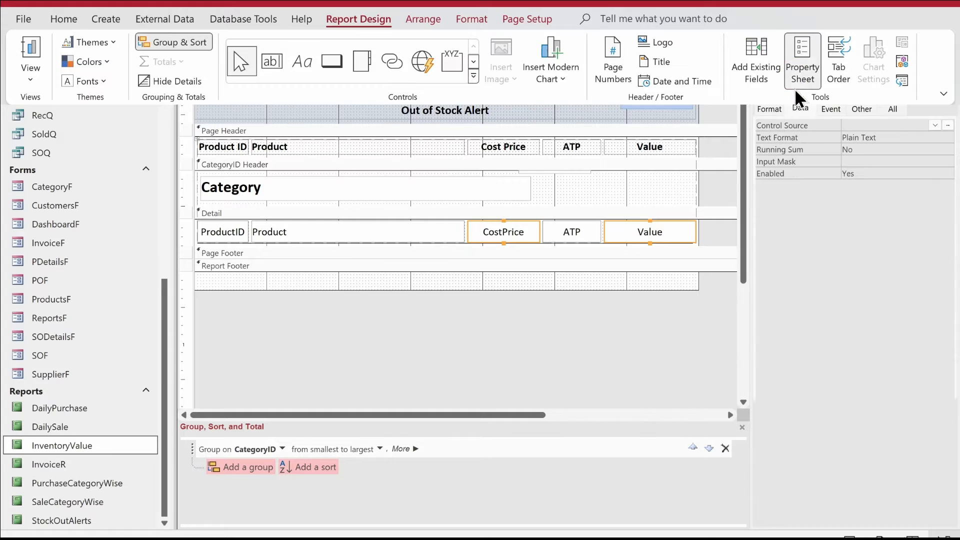
click(774, 109)
click(841, 123)
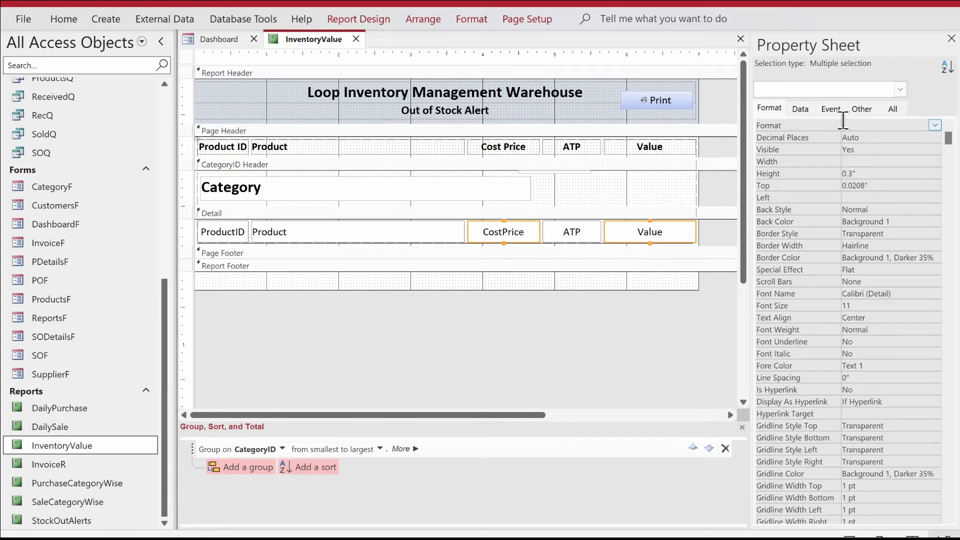
text(Standard)
key(Return)
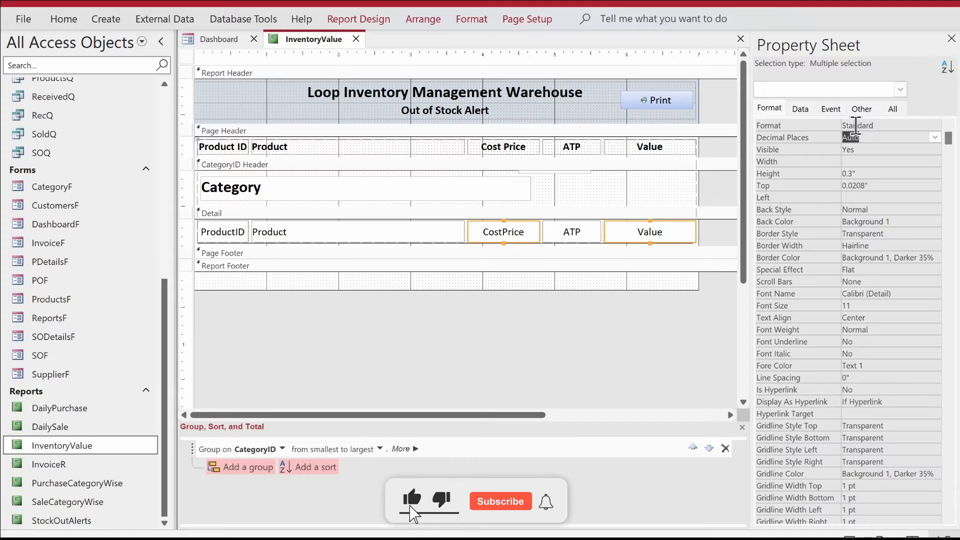
text(0)
key(Return)
key(Return)
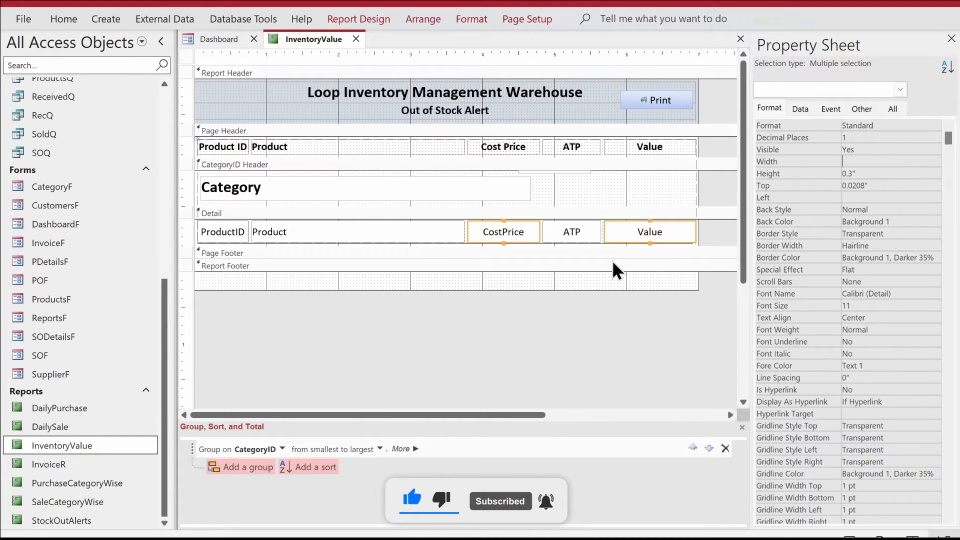
click(950, 41)
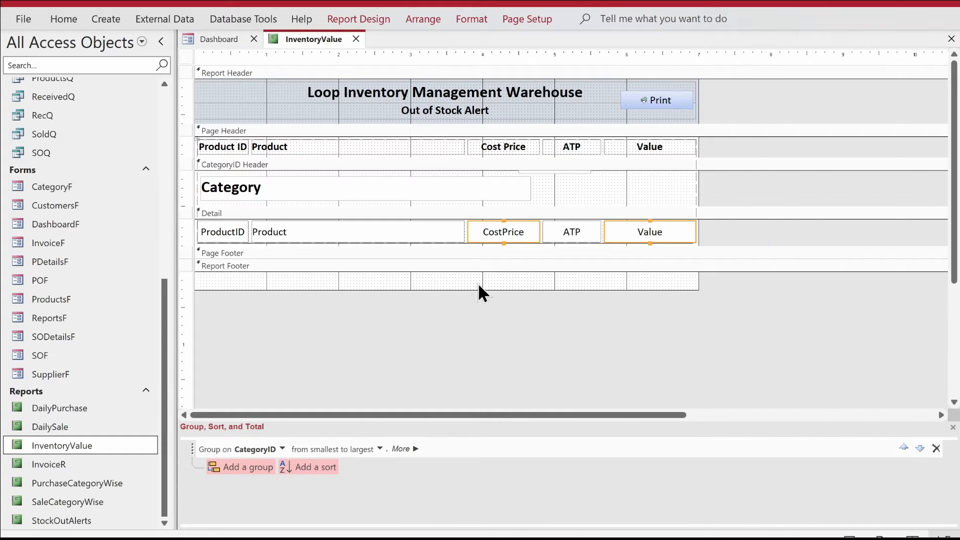
- Display the InventoryValue report in Report View and move its window slightly to the right
right_click(286, 29)
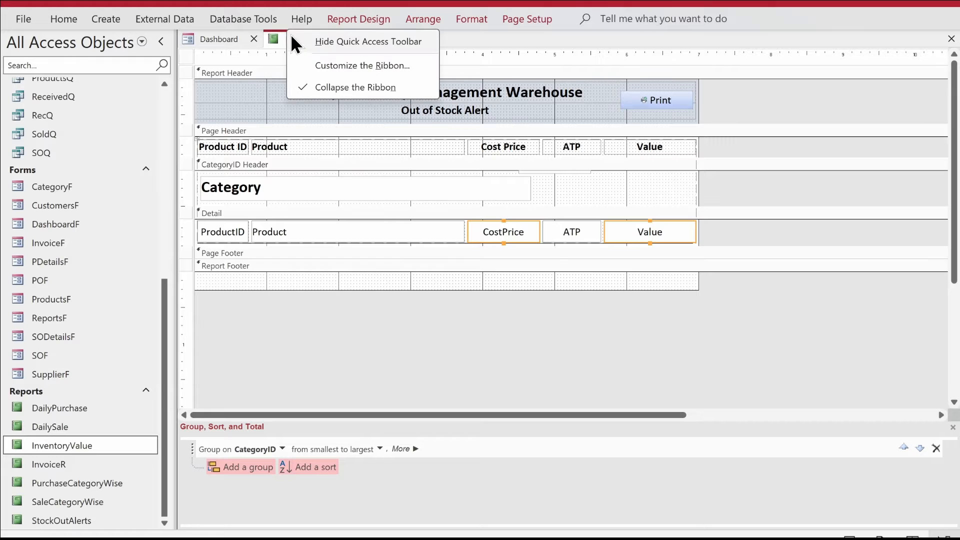
right_click(280, 34)
right_click(299, 40)
click(335, 114)
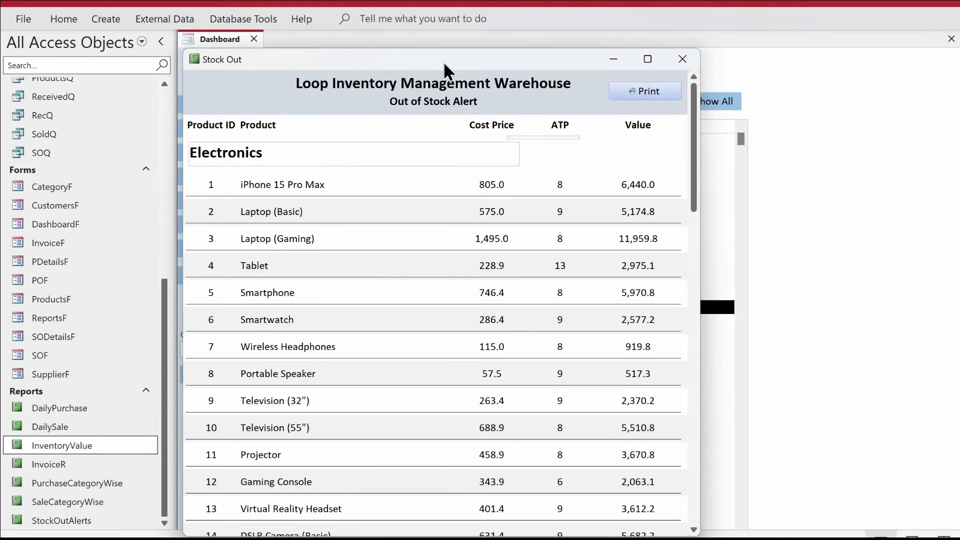
drag(444, 61, 481, 56)
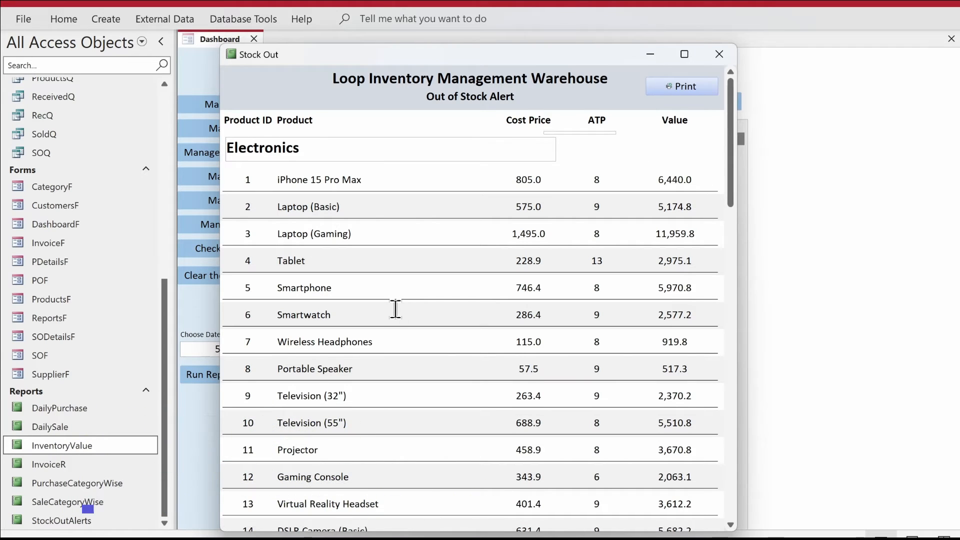
- Look through the report's category headings and product rows, checking the cost price, ATP and value columns from start to end
scroll(311, 223, down, 1)
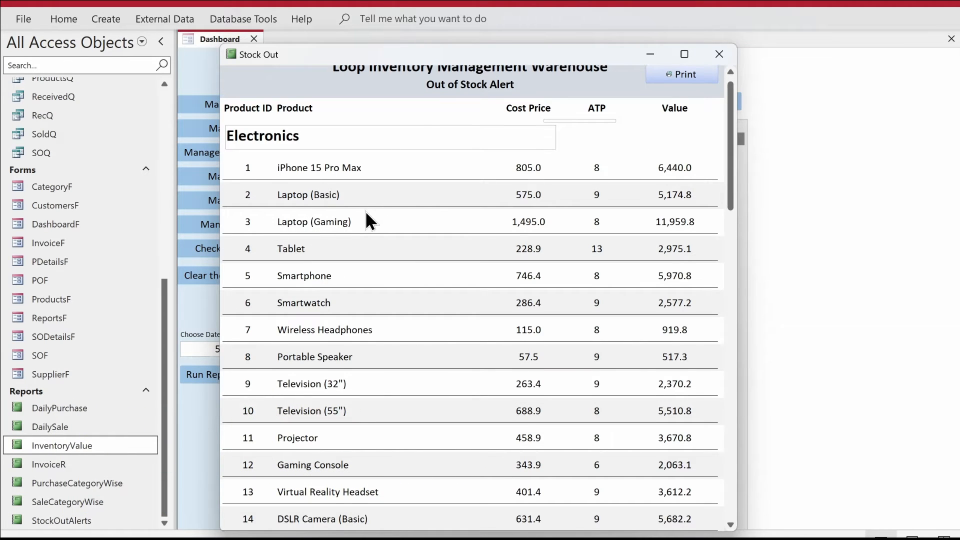
scroll(501, 251, up, 1)
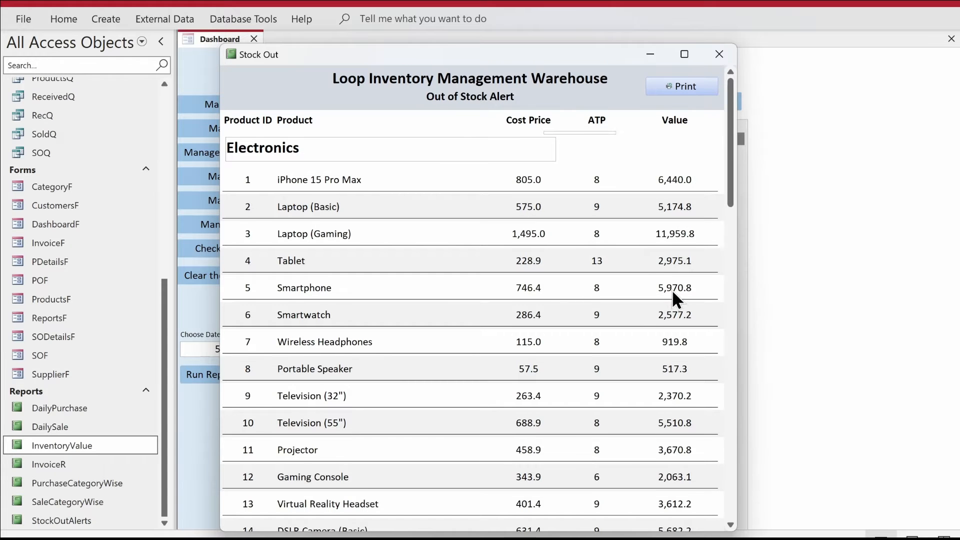
scroll(676, 299, down, 10)
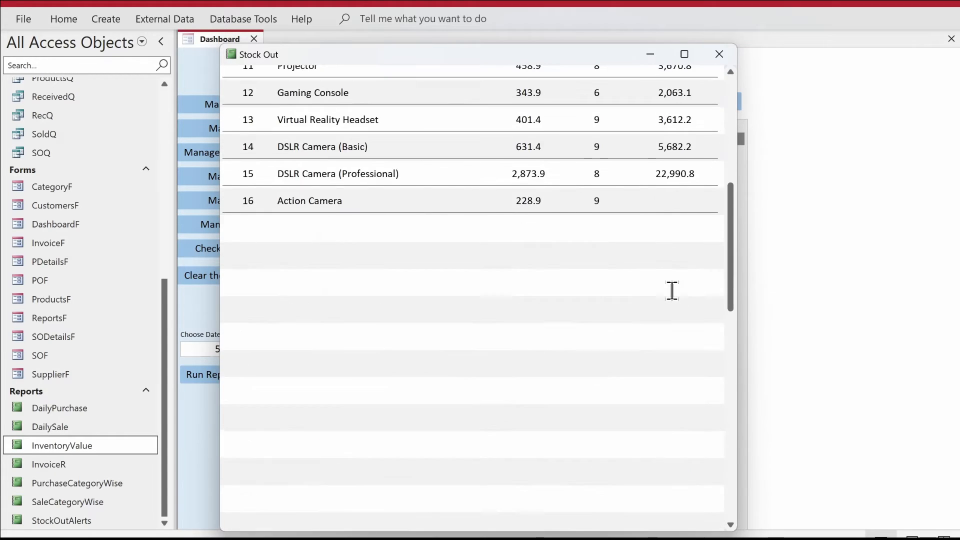
scroll(673, 290, down, 9)
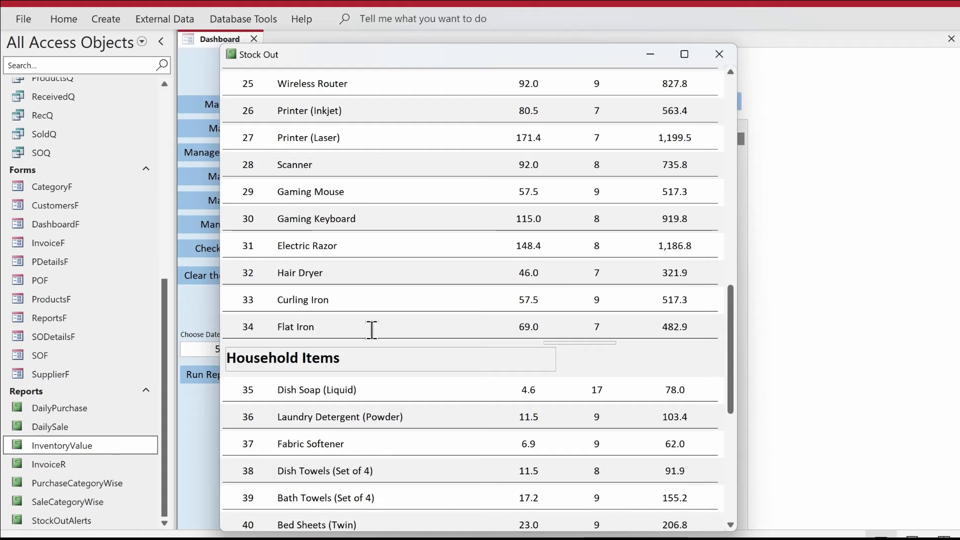
scroll(337, 366, down, 3)
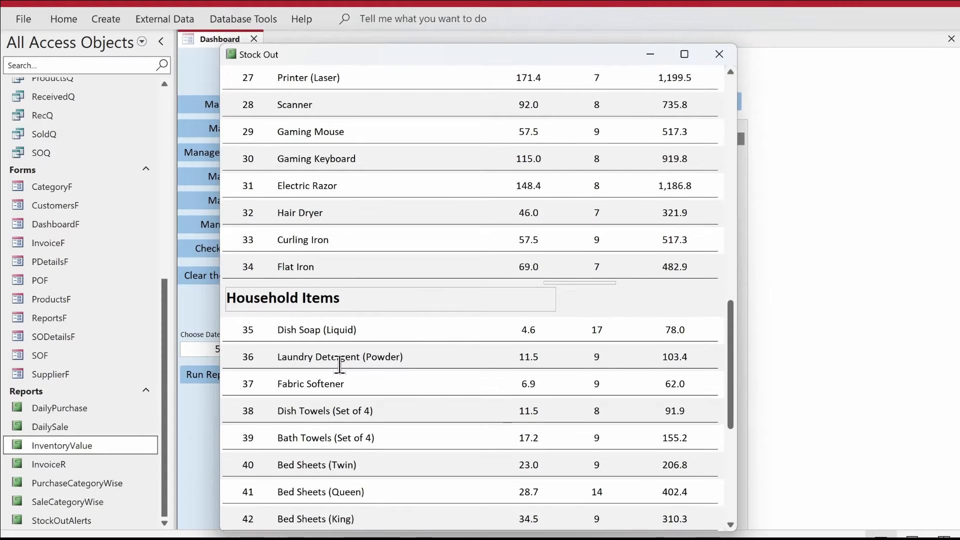
scroll(340, 364, down, 2)
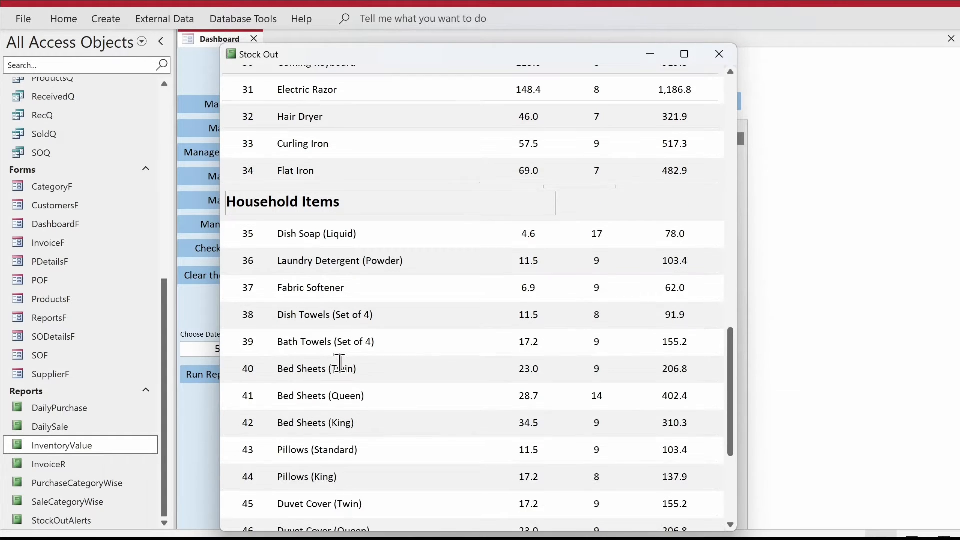
scroll(340, 363, down, 2)
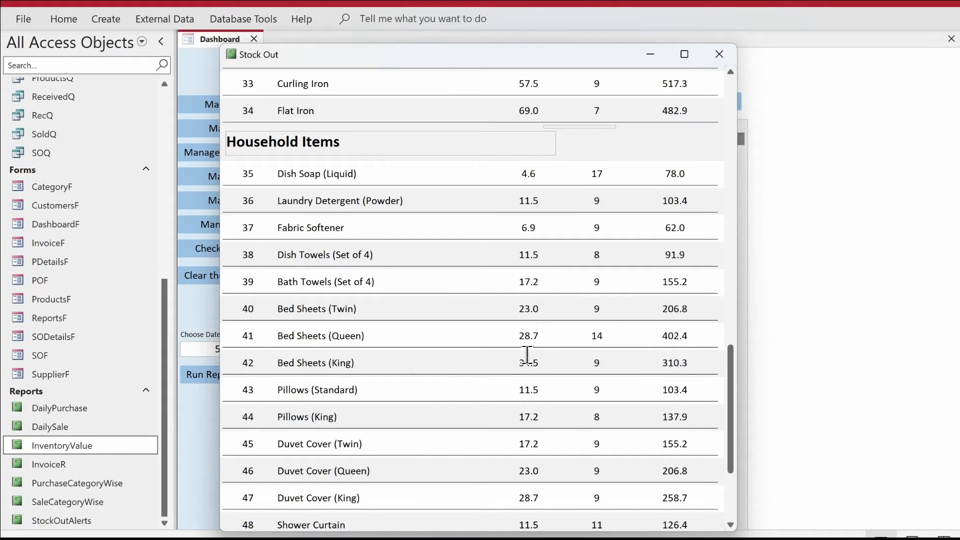
scroll(671, 425, down, 6)
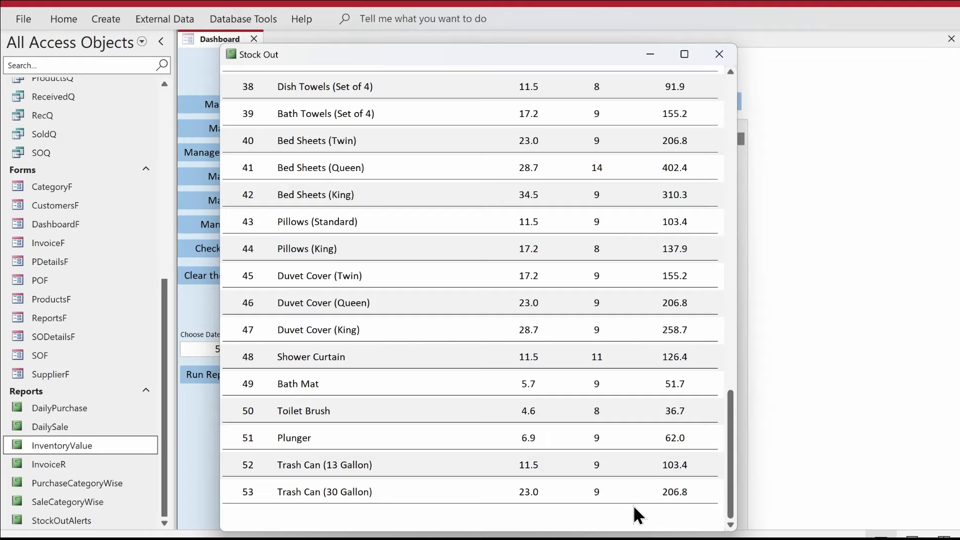
scroll(540, 392, up, 9)
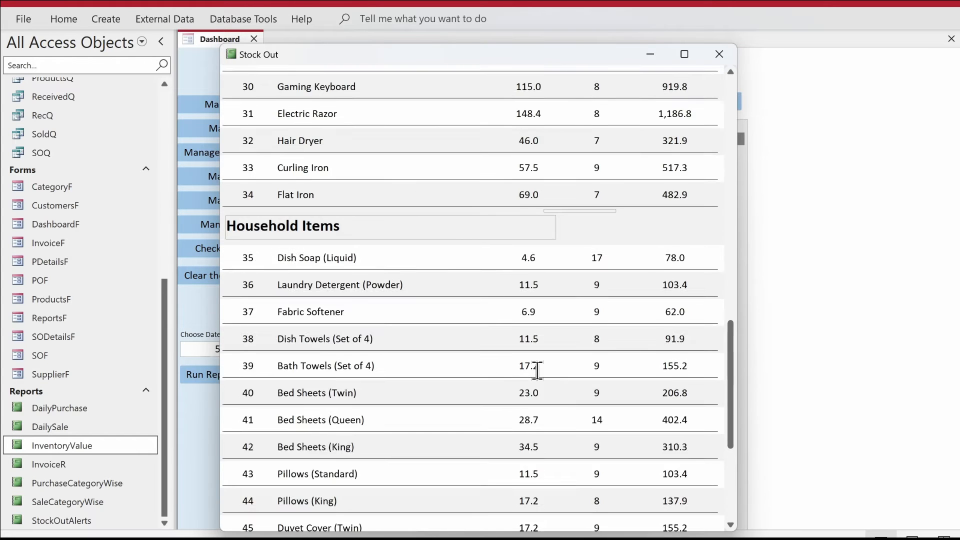
scroll(537, 370, up, 3)
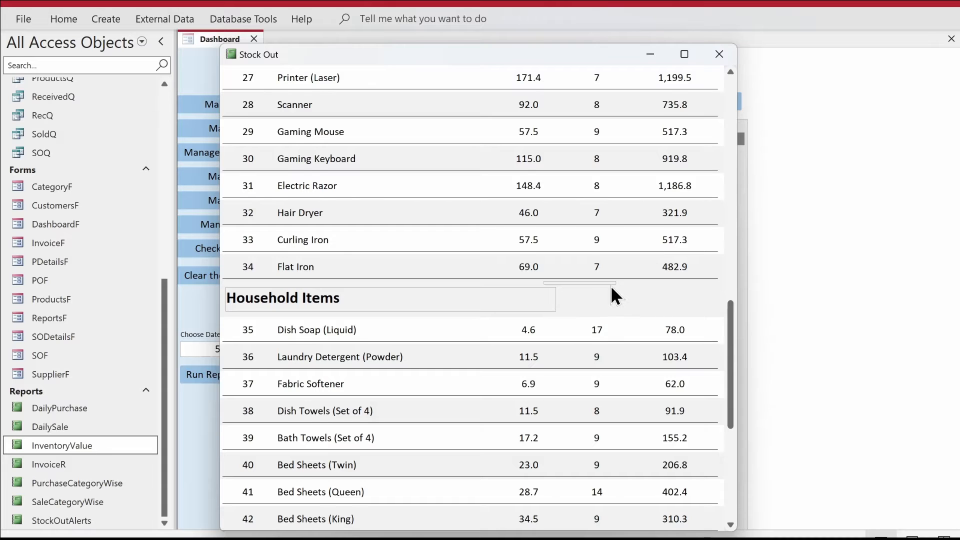
scroll(600, 301, up, 8)
scroll(598, 307, up, 13)
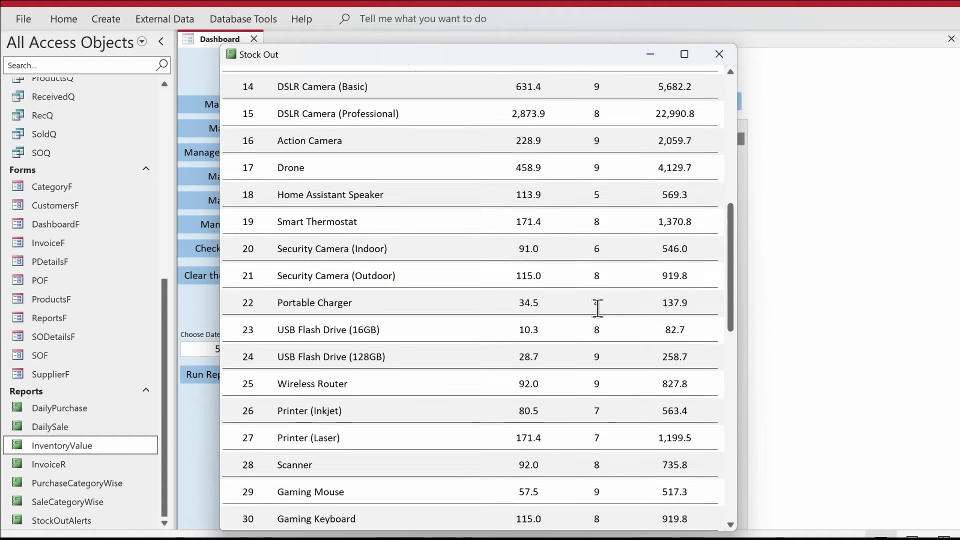
scroll(599, 314, up, 8)
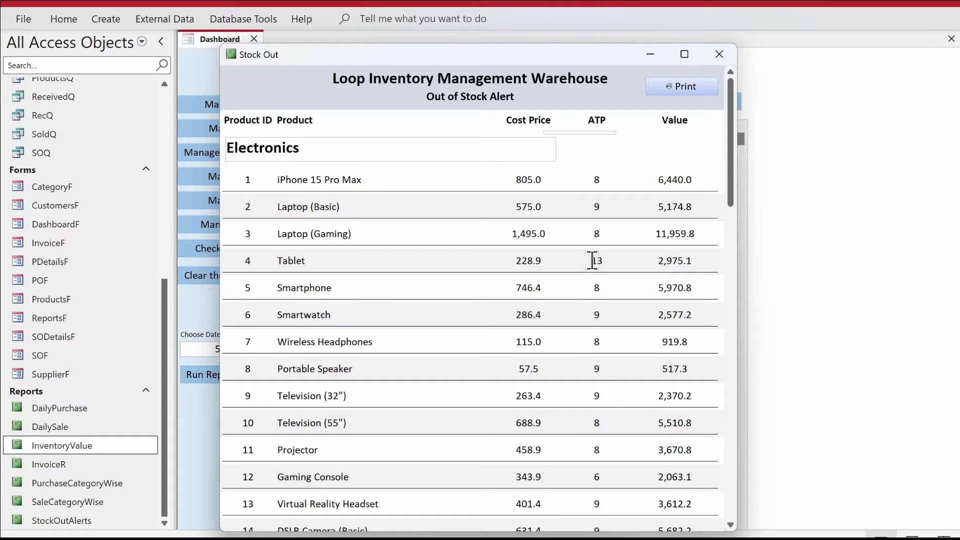
- Return the report to Design View and set the Visible property of the thin CategoryID box in the CategoryID Header to No
right_click(250, 82)
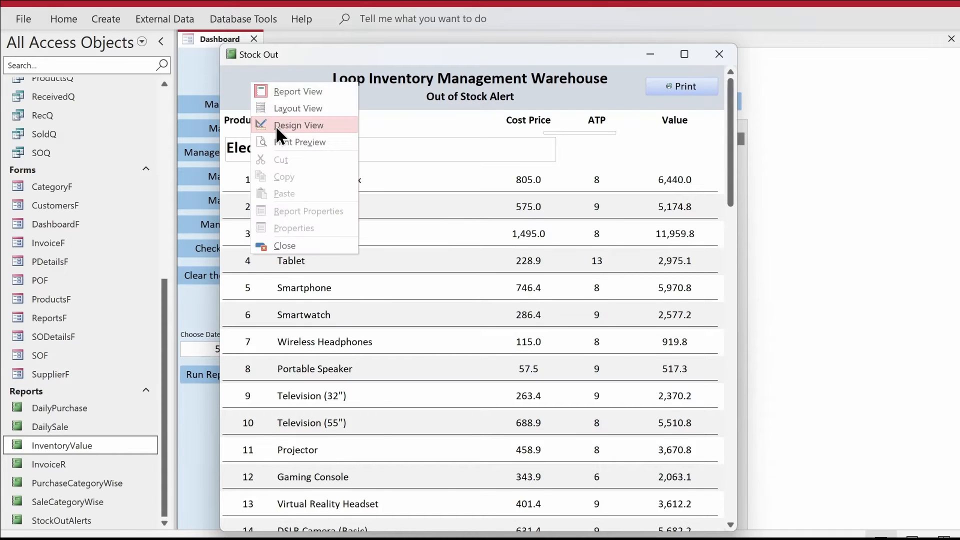
click(275, 124)
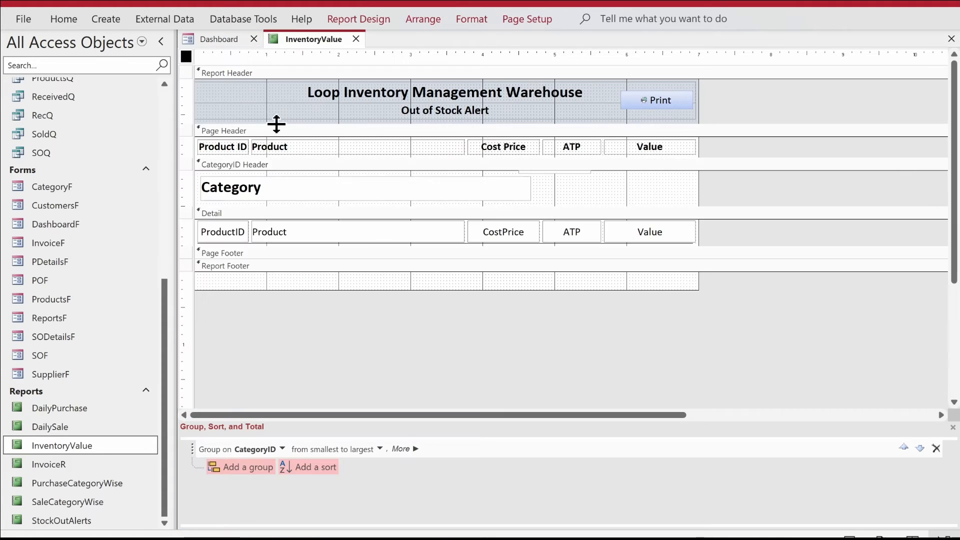
click(565, 173)
click(370, 21)
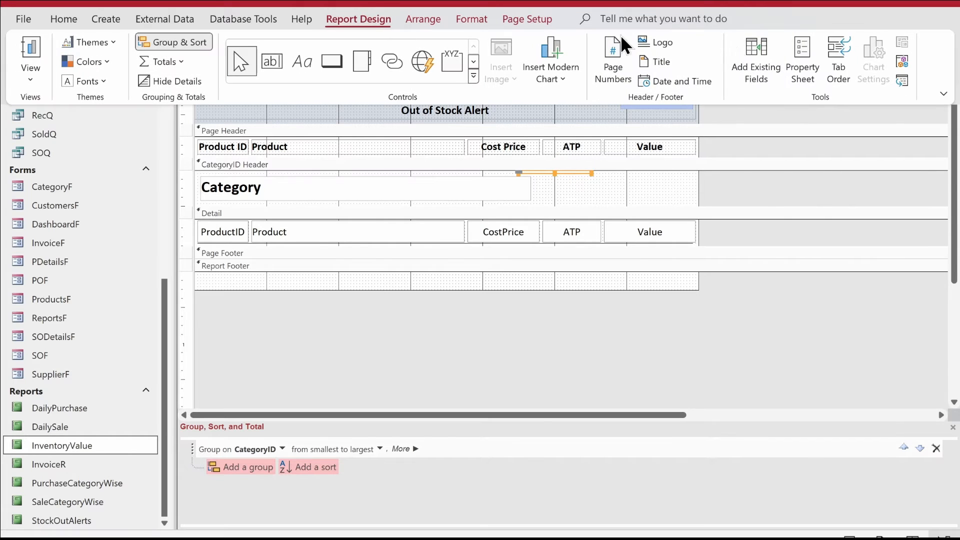
click(803, 53)
double_click(870, 149)
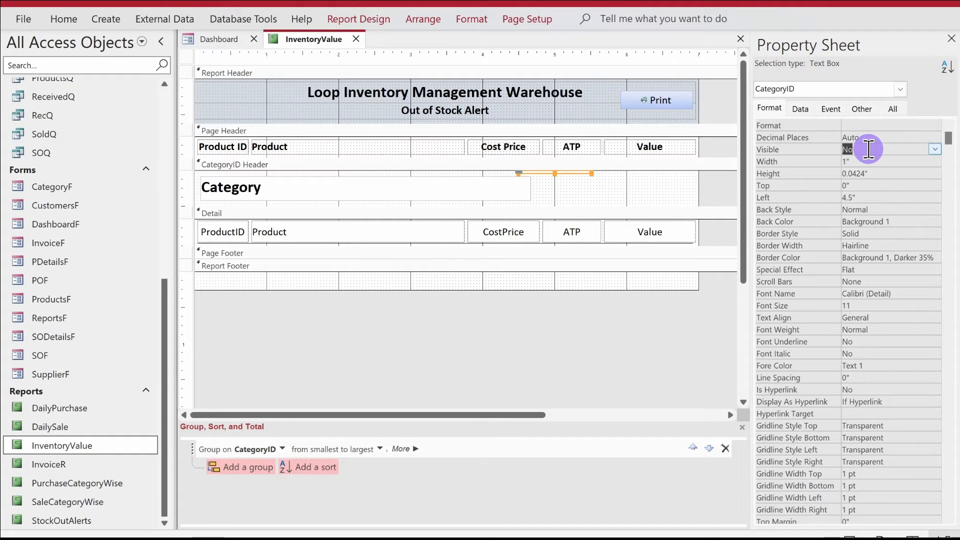
- Confirm hiding the thin CategoryID box and give the Category text box in the CategoryID Header a transparent outline
key(Return)
click(616, 176)
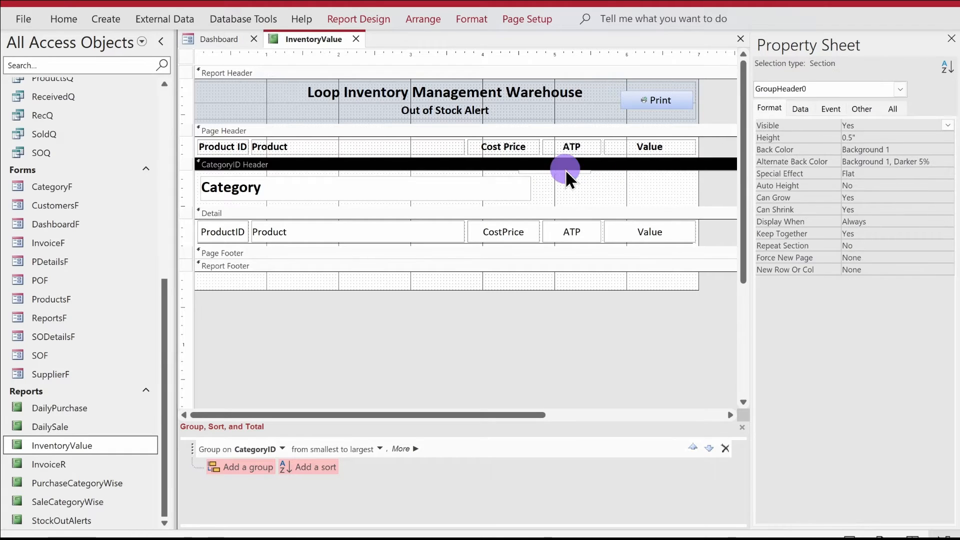
click(550, 173)
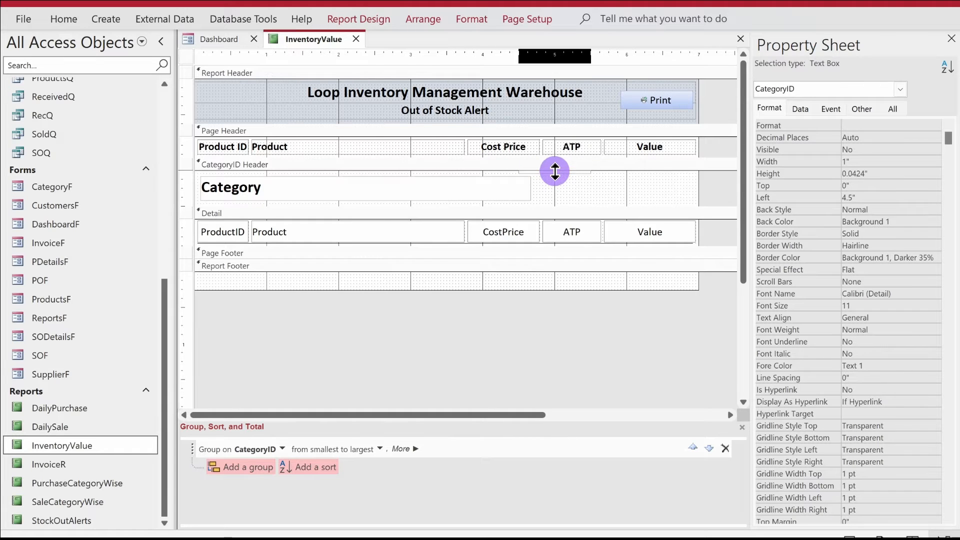
click(555, 181)
click(494, 187)
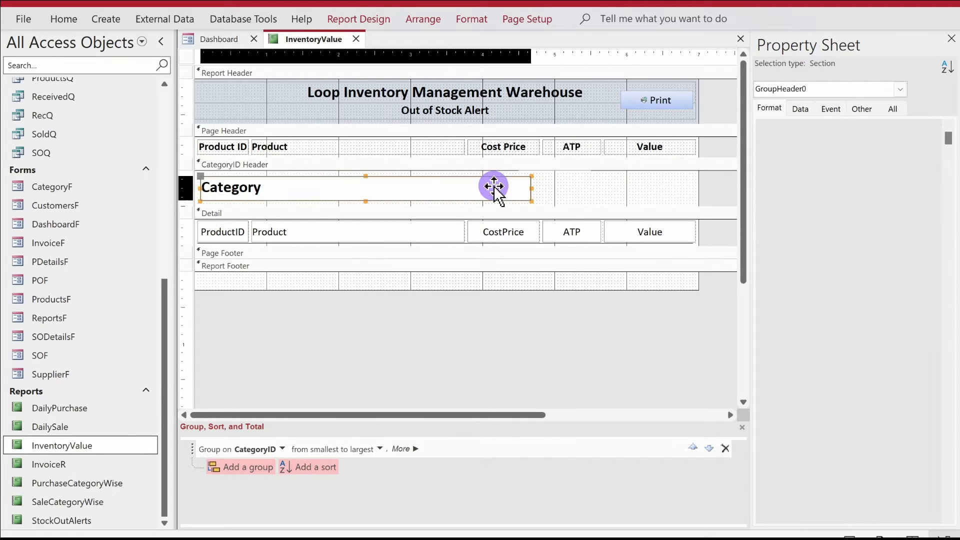
click(470, 18)
click(735, 60)
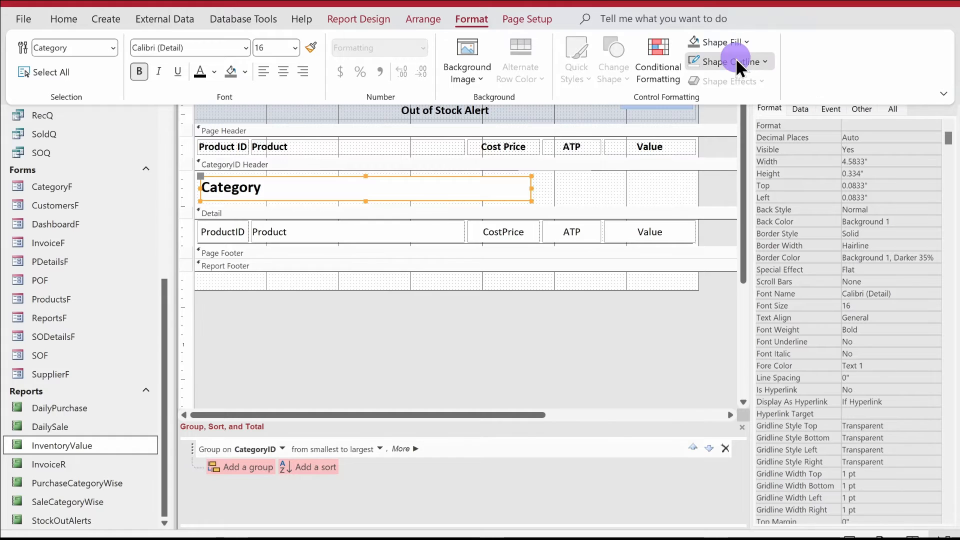
click(733, 373)
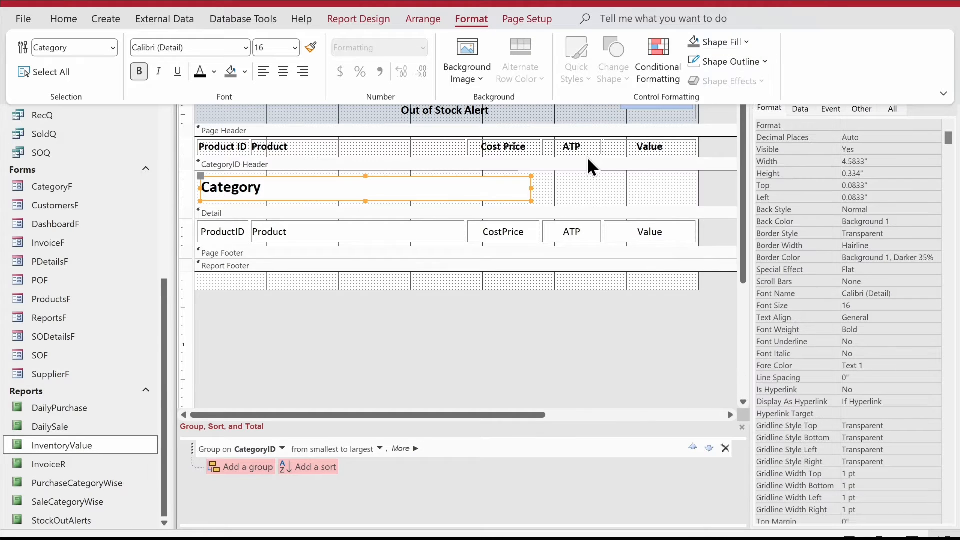
click(586, 179)
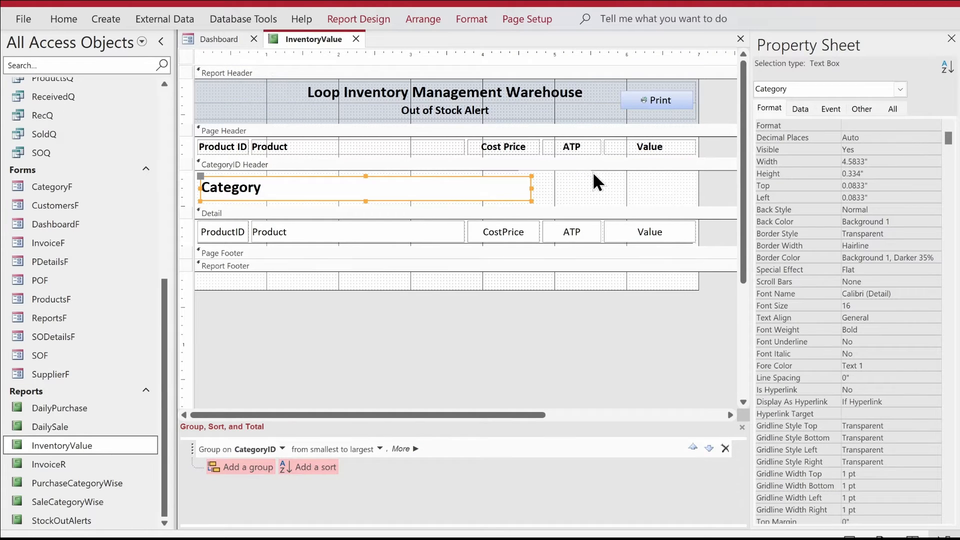
- Set both the back color and the alternate back color of the CategoryID Header section to light gray #ECECEC
click(601, 164)
right_click(593, 164)
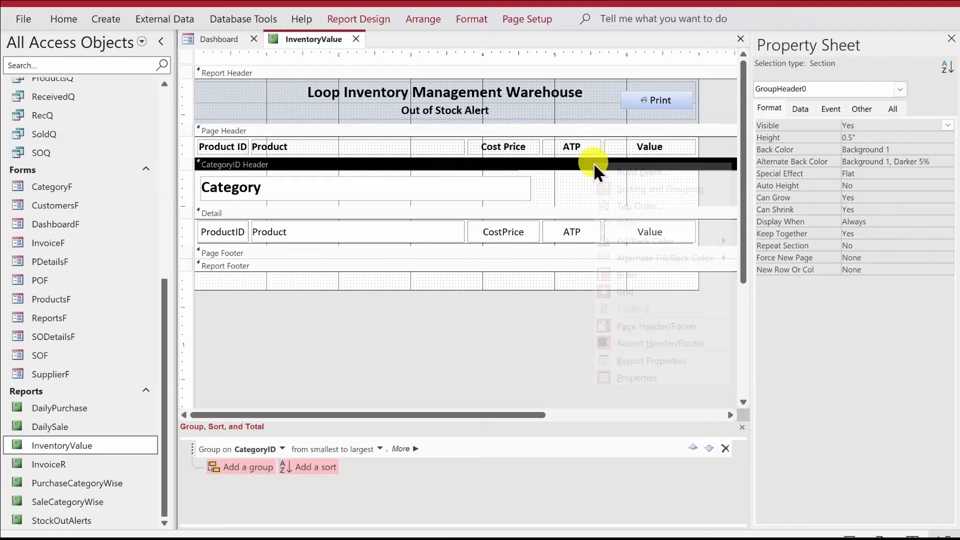
mouse_move(662, 240)
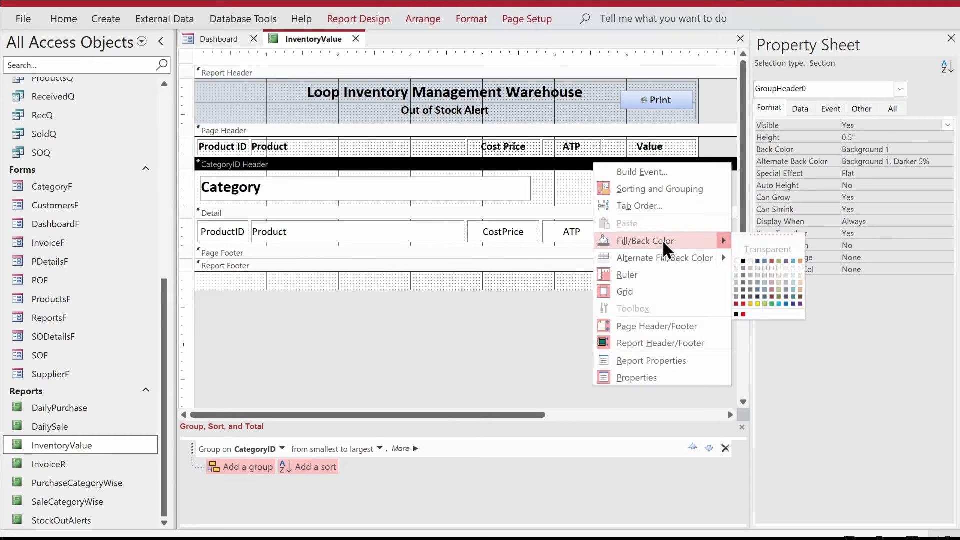
click(736, 268)
right_click(601, 162)
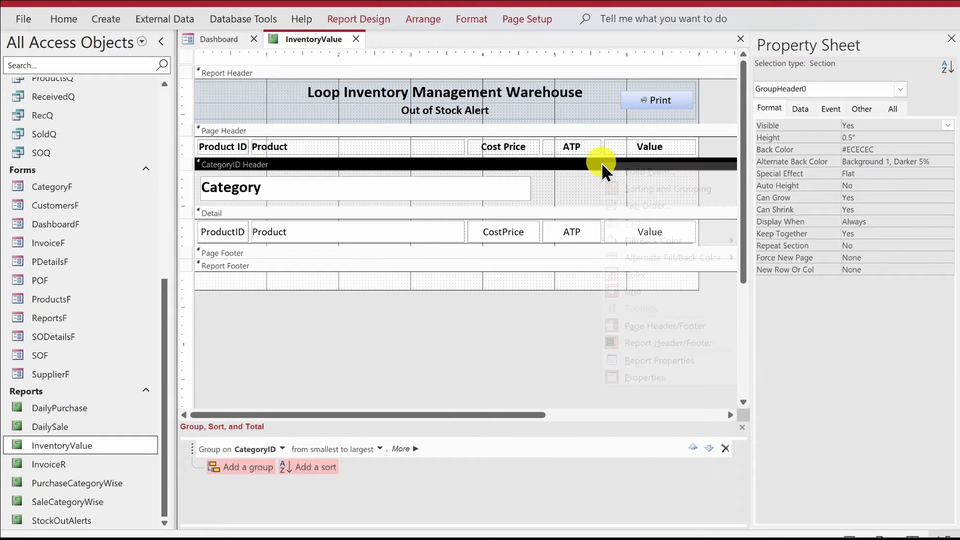
mouse_move(647, 259)
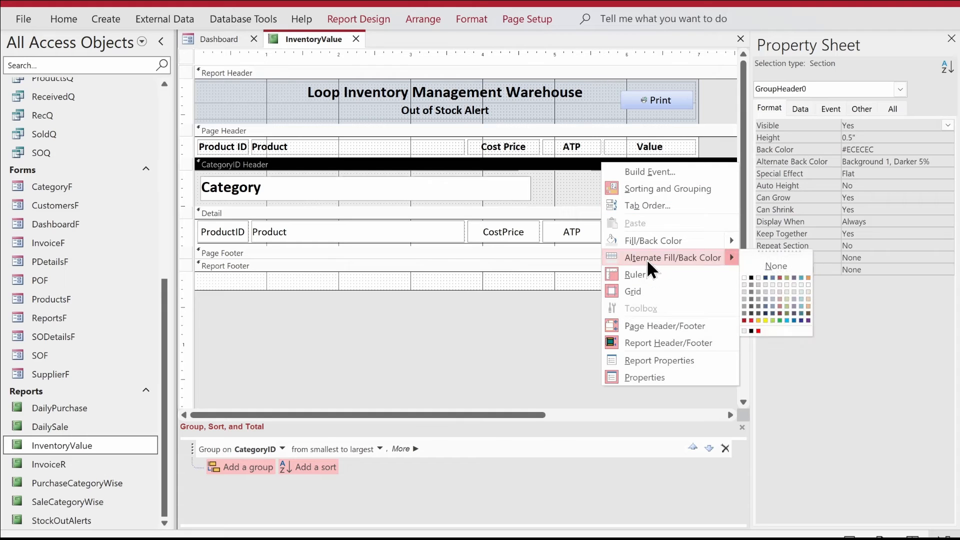
click(745, 284)
- Make the fill of the Category text box in the CategoryID Header transparent
click(493, 194)
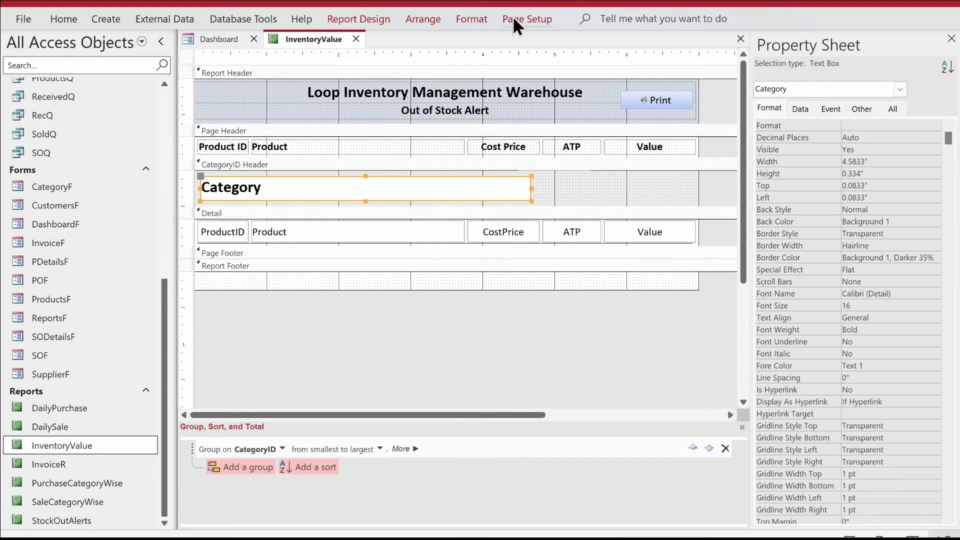
click(472, 19)
click(738, 42)
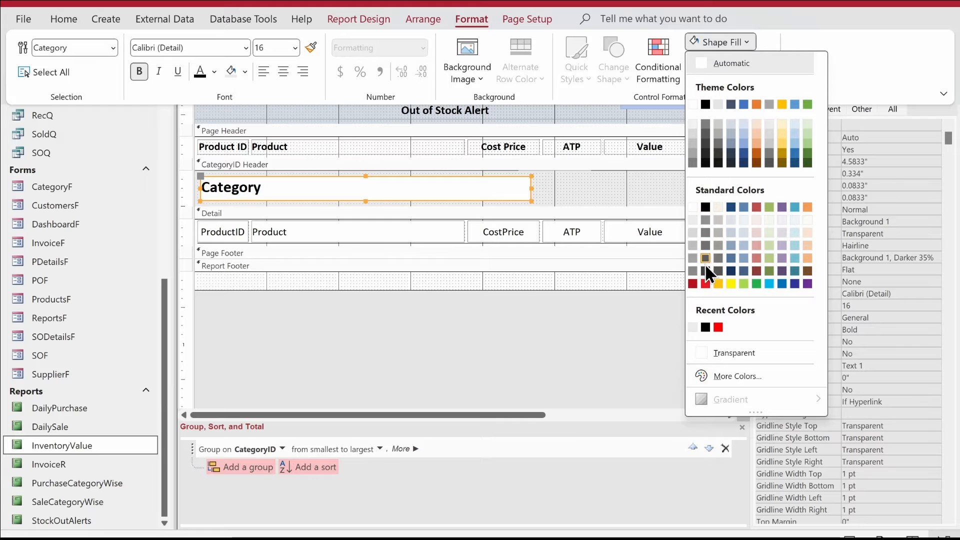
click(693, 103)
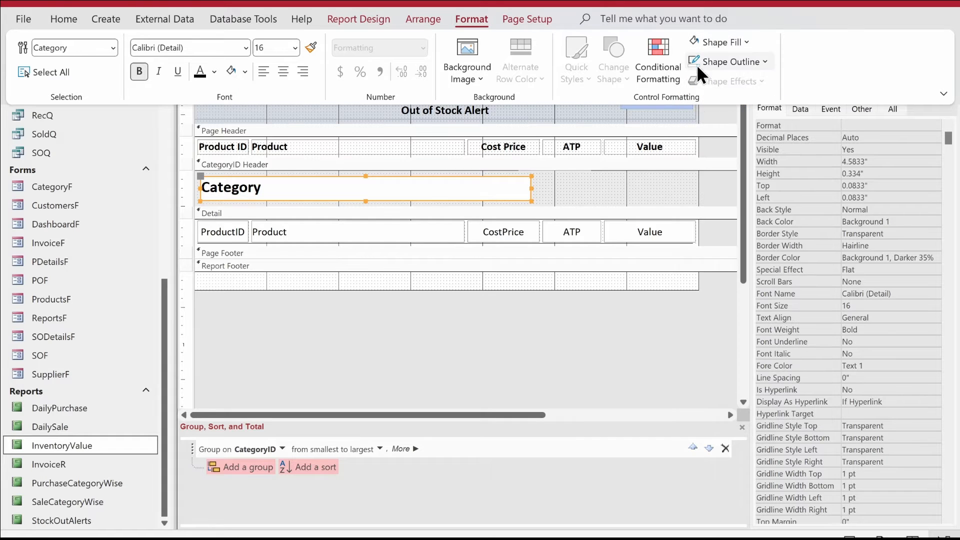
click(718, 42)
click(734, 353)
click(578, 175)
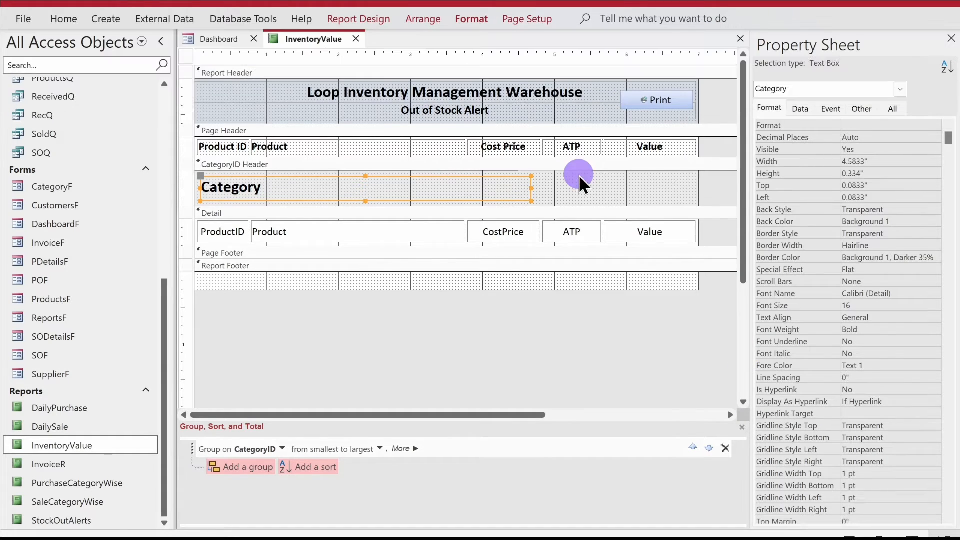
click(555, 184)
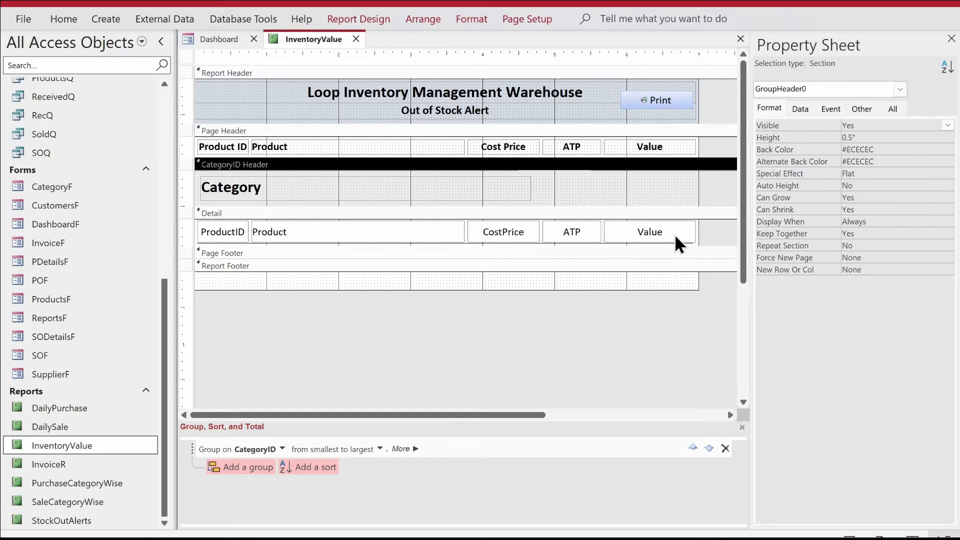
- Add Sum totals for the Detail section's CostPrice, ATP and Value fields
click(516, 234)
click(346, 13)
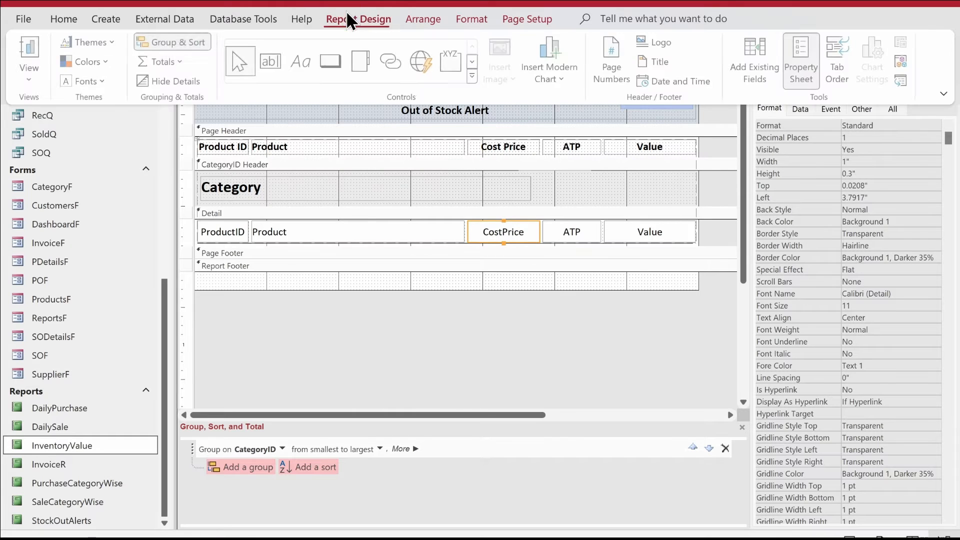
click(175, 61)
click(208, 98)
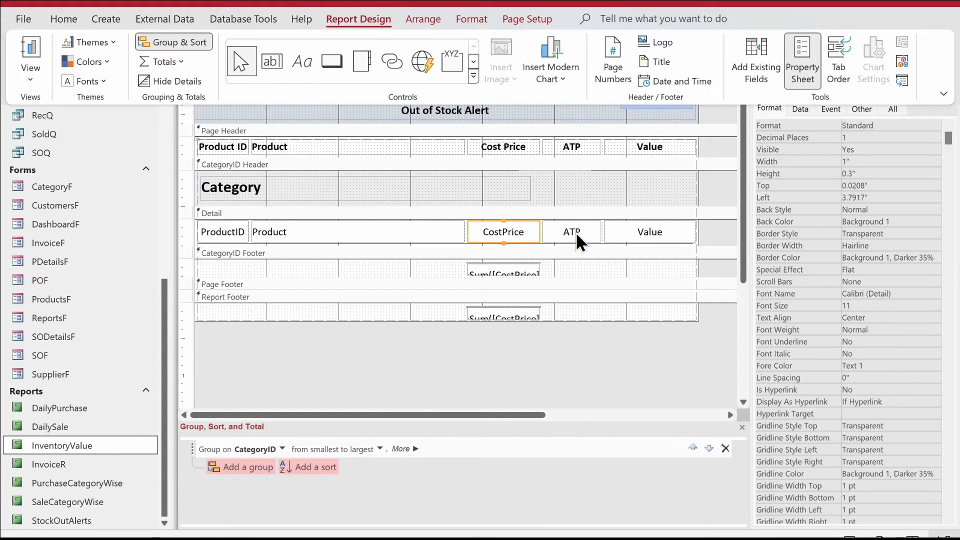
click(575, 232)
click(379, 15)
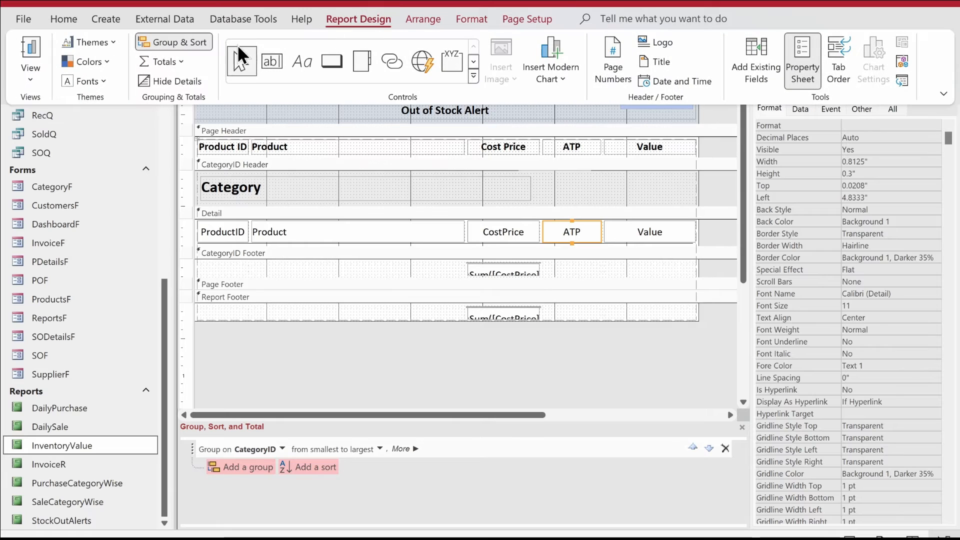
click(161, 62)
click(161, 85)
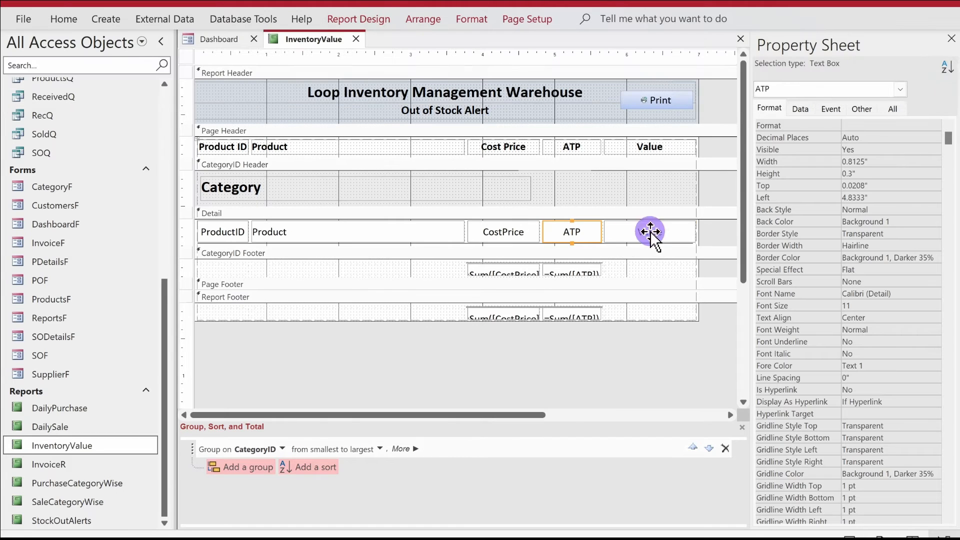
click(649, 231)
click(391, 18)
click(181, 62)
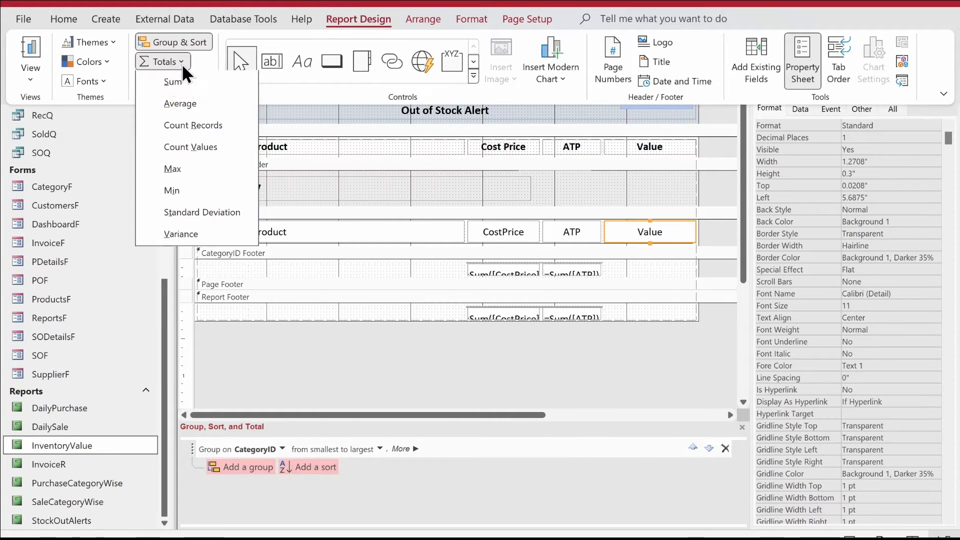
click(176, 82)
- Set the height of all six Sum text boxes in the CategoryID Footer and Report Footer to 0.3"
click(664, 342)
drag(682, 343, 483, 268)
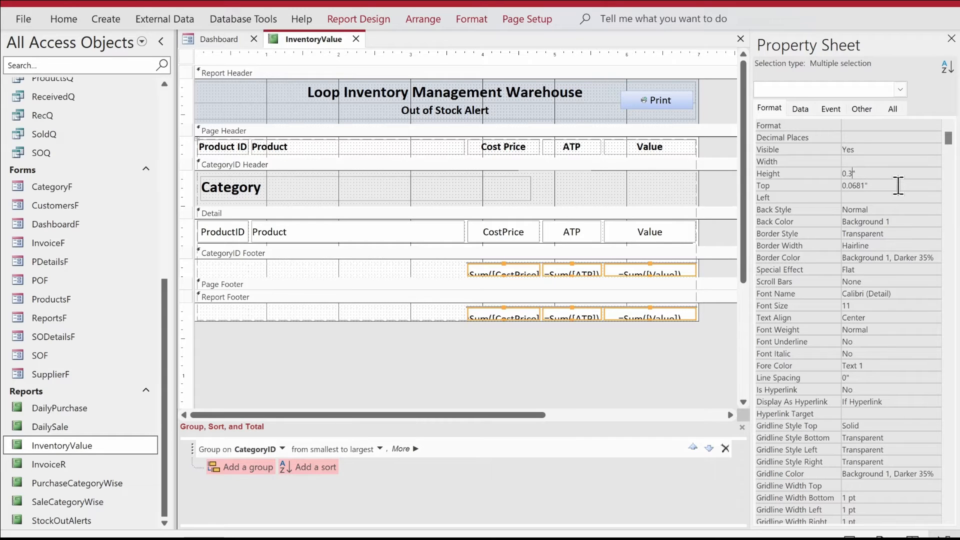
key(Return)
key(Down)
key(Down)
key(Down)
key(Down)
key(Down)
key(Down)
key(Down)
key(Down)
key(Down)
key(Down)
key(Down)
key(Down)
key(Down)
key(Down)
key(Down)
key(Down)
key(Down)
key(Down)
key(Down)
key(Down)
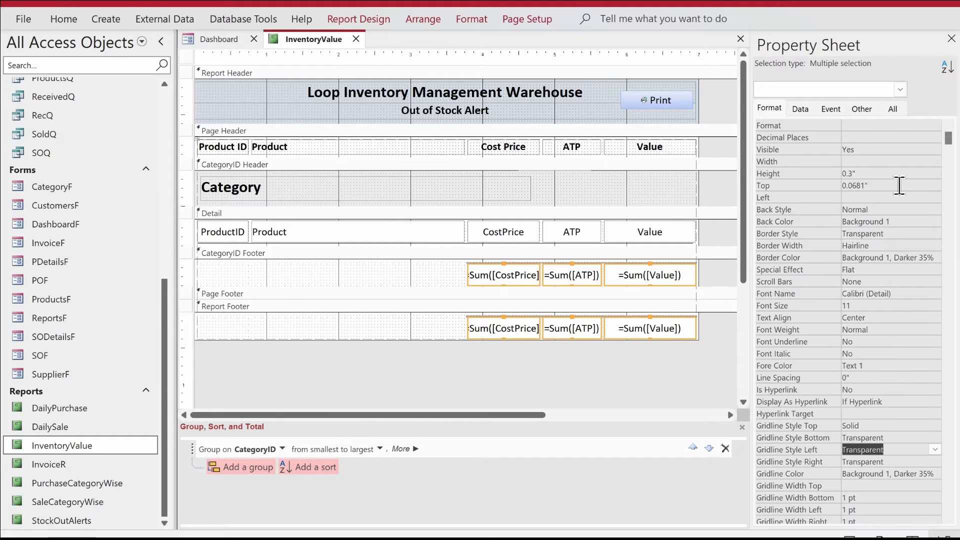
- Set Gridline Style Top to Transparent for the Sum text boxes in both footers
scroll(819, 483, down, 2)
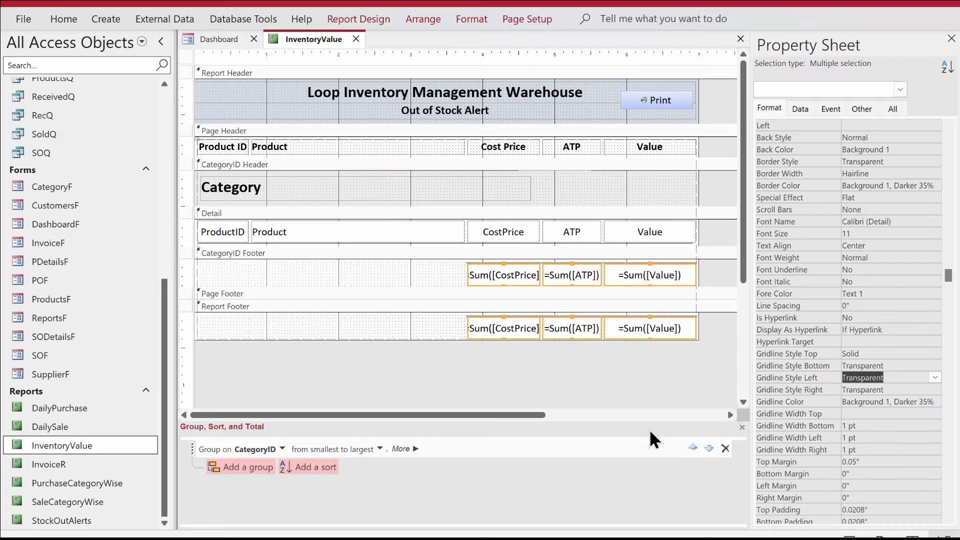
scroll(859, 317, up, 1)
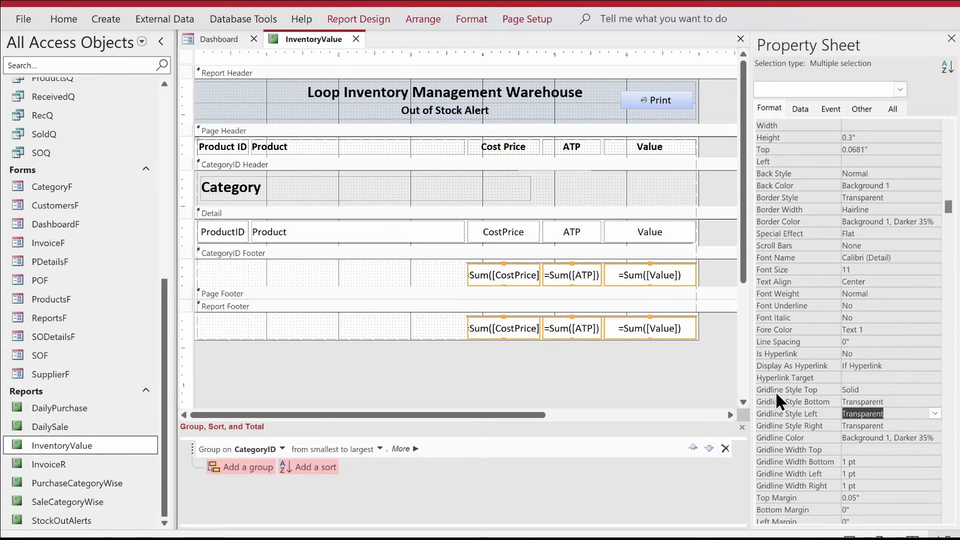
click(928, 390)
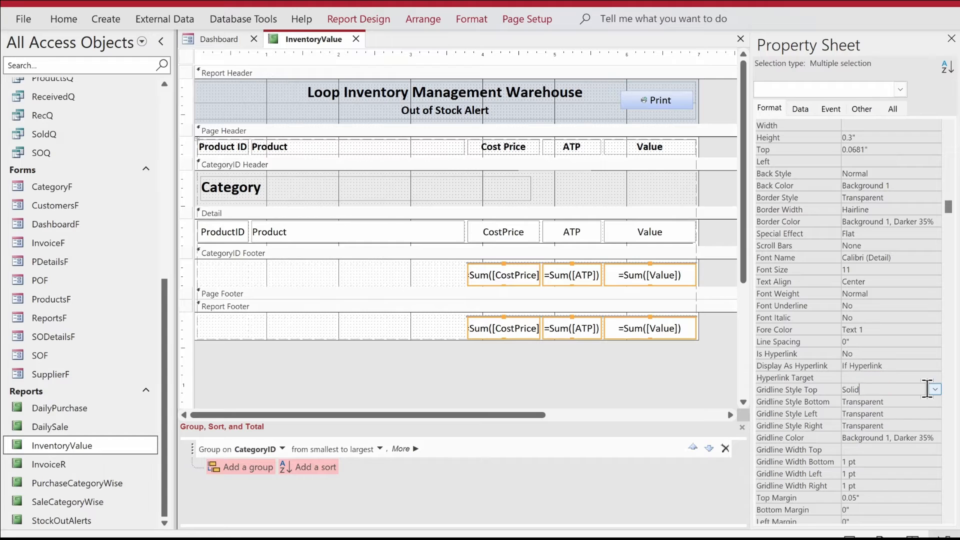
click(934, 390)
click(922, 398)
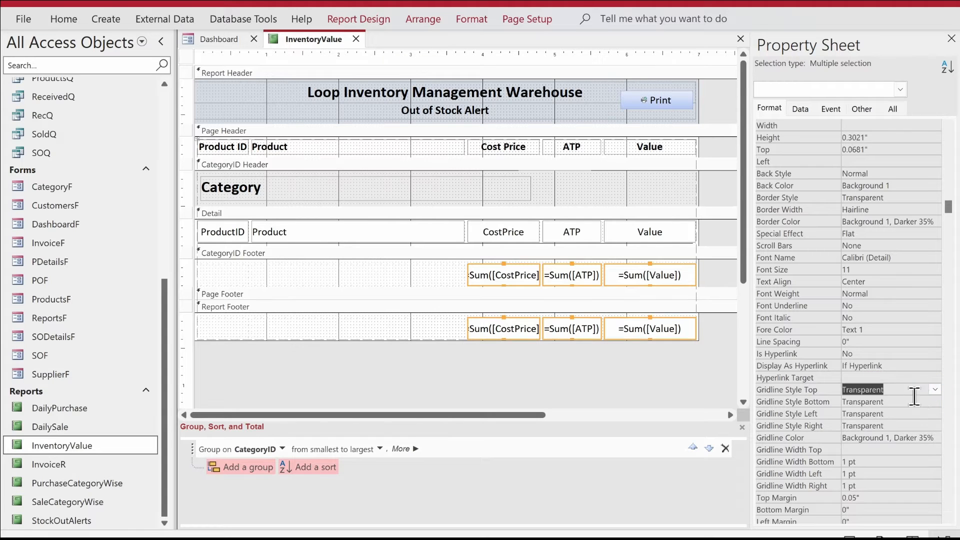
click(528, 369)
- Move the total rows in the CategoryID Footer and Report Footer up to a Top of 0.0208" and shorten both sections
drag(715, 285, 482, 270)
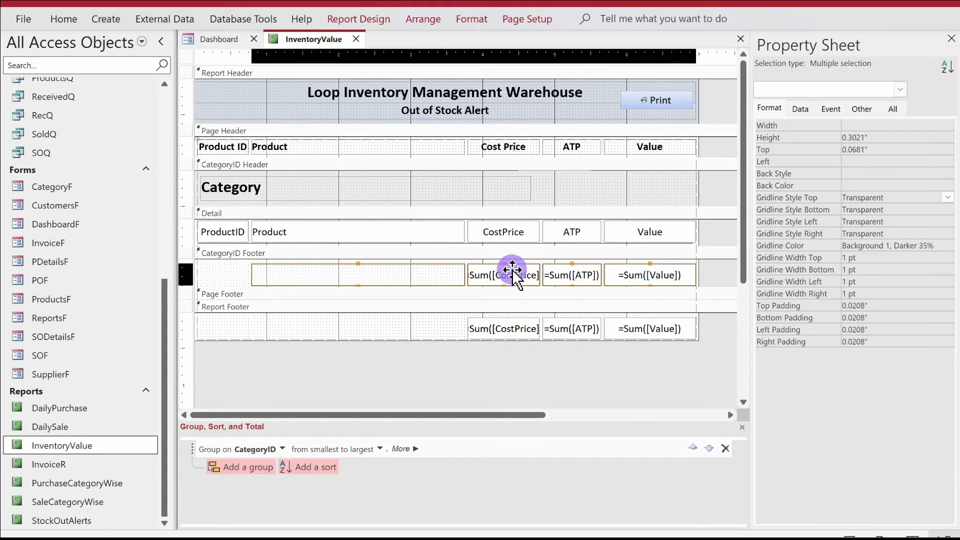
drag(710, 288, 710, 274)
key(ctrl+a)
drag(686, 349, 492, 321)
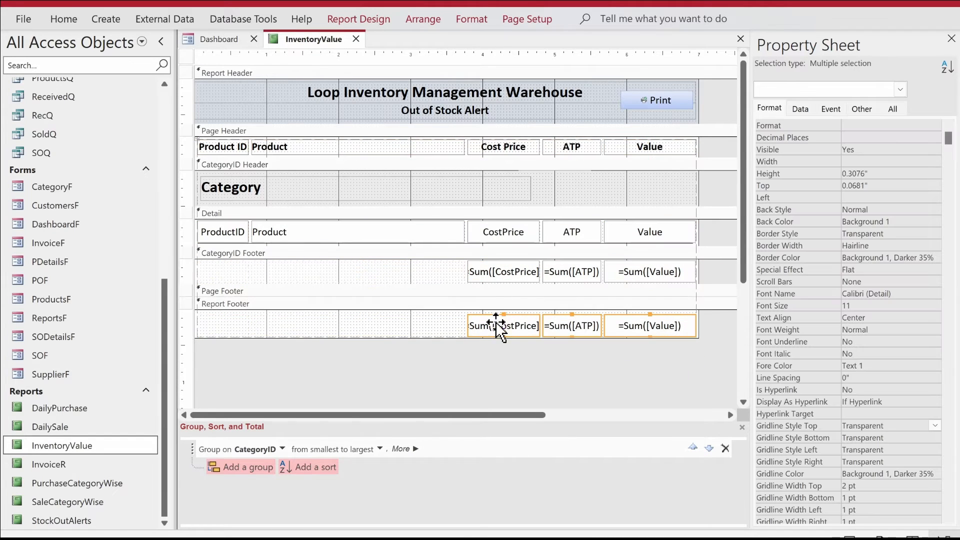
drag(694, 355, 495, 318)
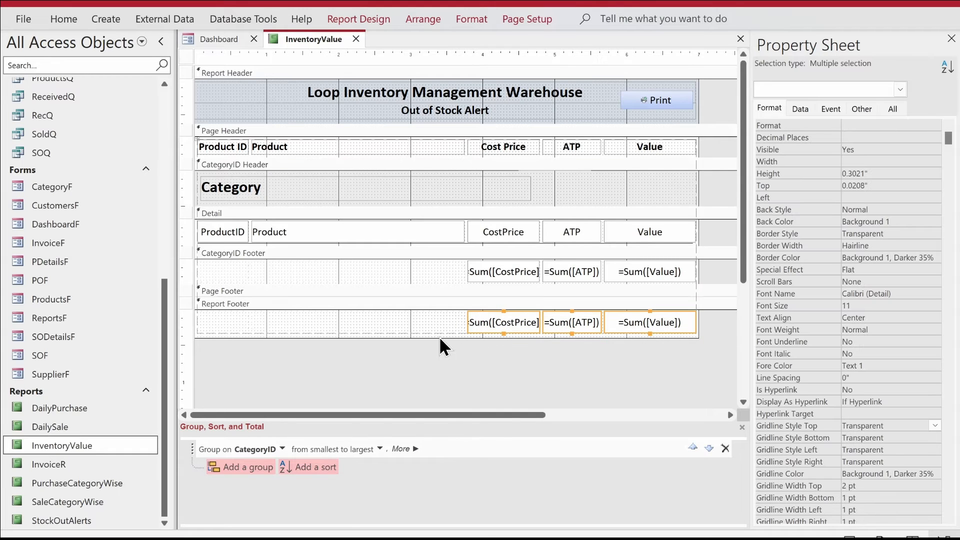
drag(439, 339, 442, 298)
click(443, 281)
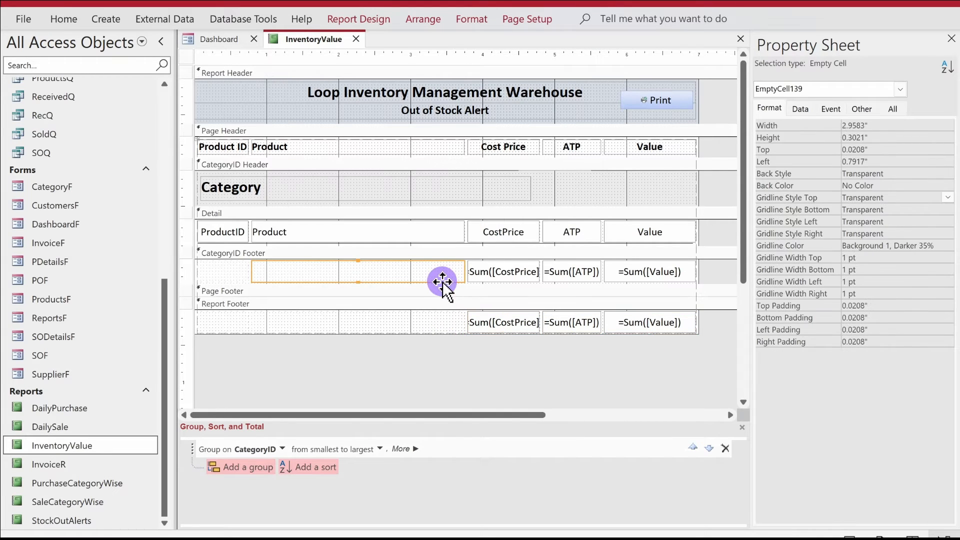
- Copy the Cost Price label from the Page Header into the empty cell before the CostPrice sum in the CategoryID Footer
click(401, 386)
click(518, 144)
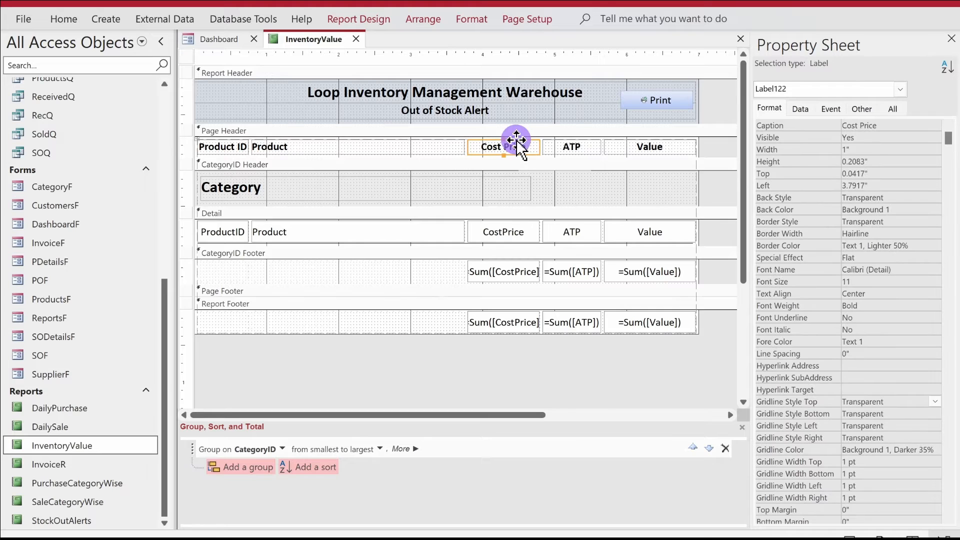
click(581, 186)
key(ctrl+v)
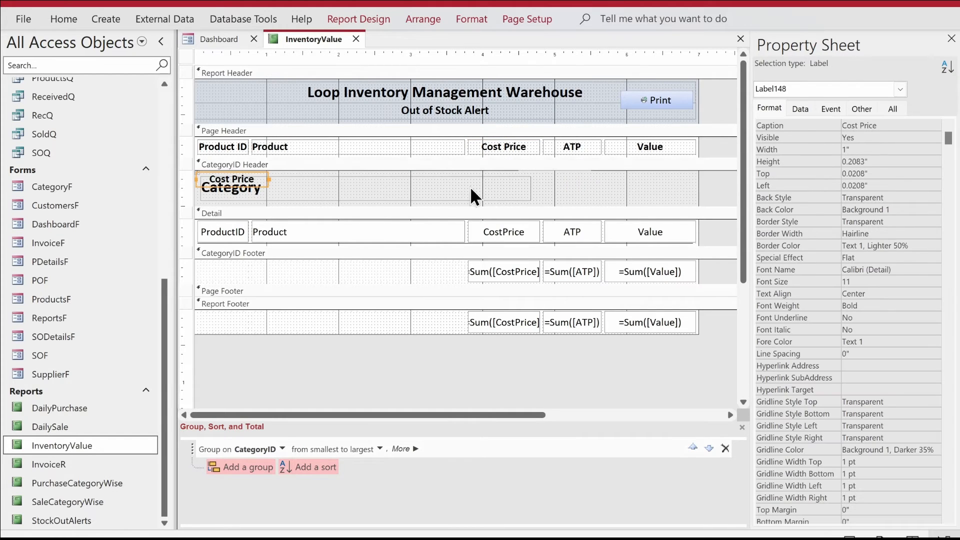
click(612, 191)
drag(263, 196, 454, 268)
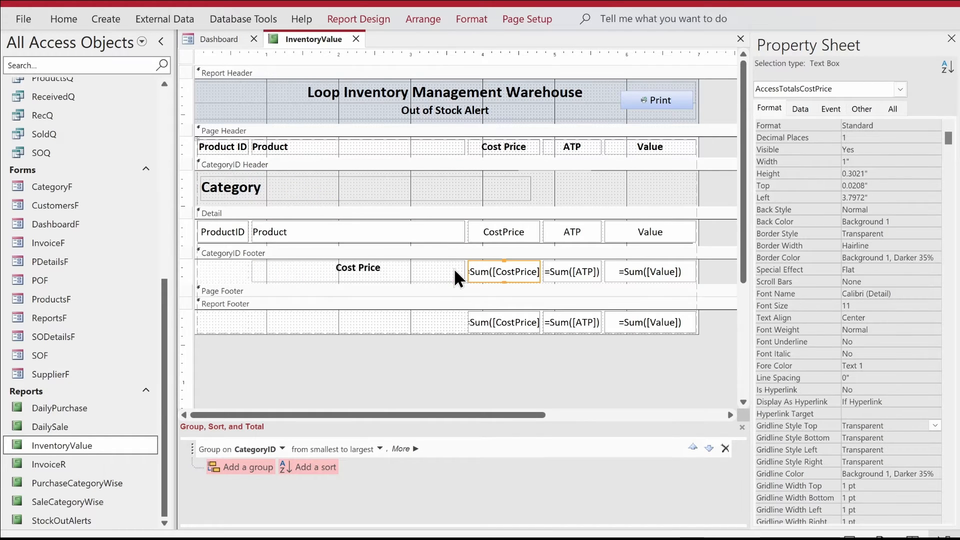
- Change the caption of the copied Cost Price label in the CategoryID Footer to "Subtotal:"
click(353, 265)
double_click(316, 264)
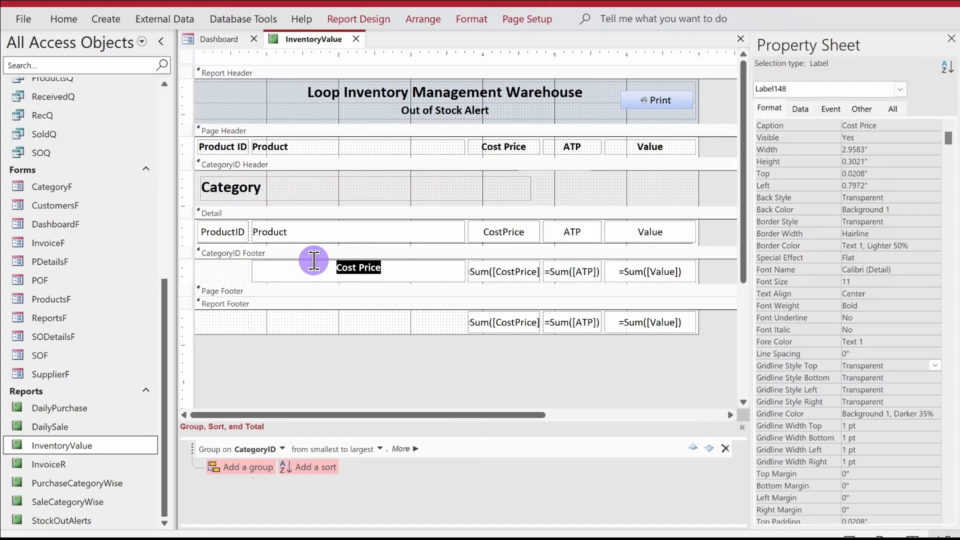
text(Subtot)
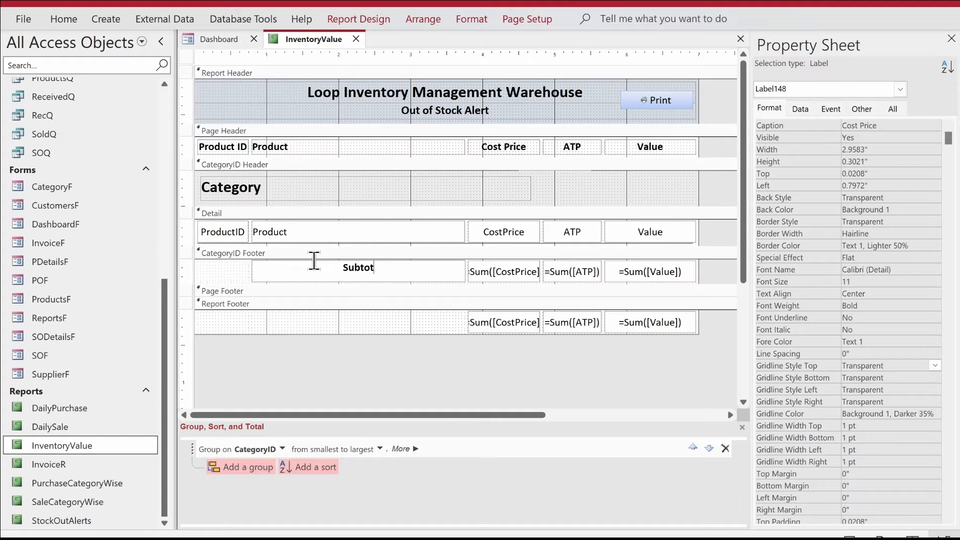
text(al:)
key(Return)
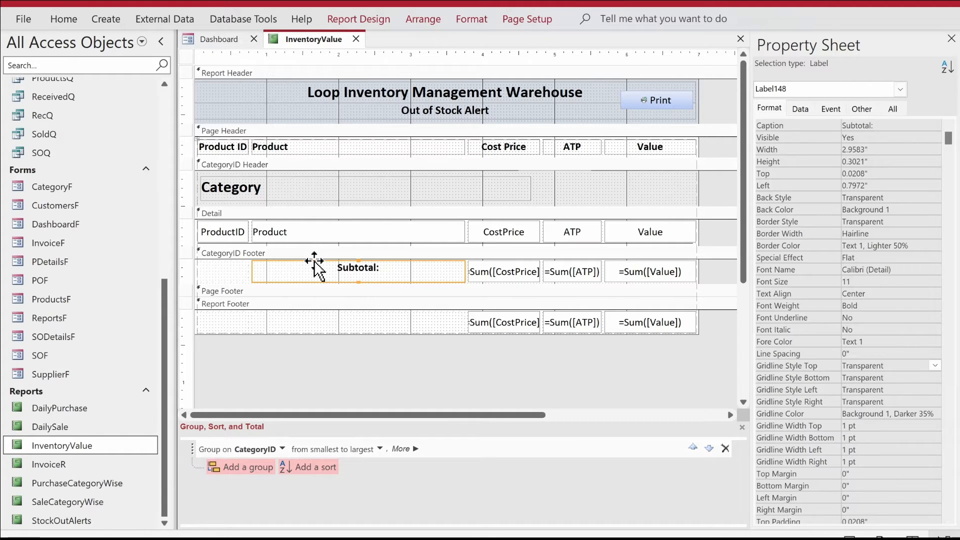
- Set the Subtotal label's Top Margin to 0.05" and align its text right
click(829, 474)
text(0.05)
key(Return)
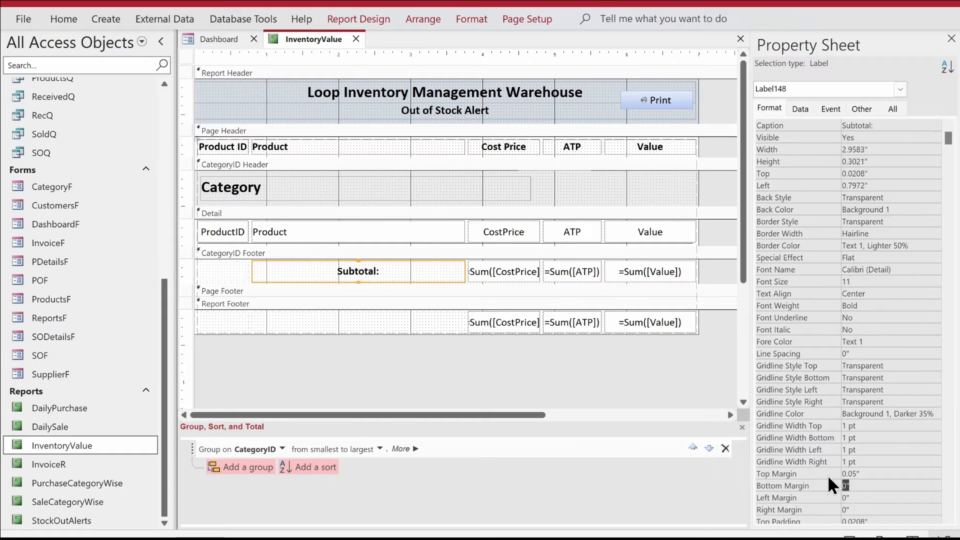
click(55, 18)
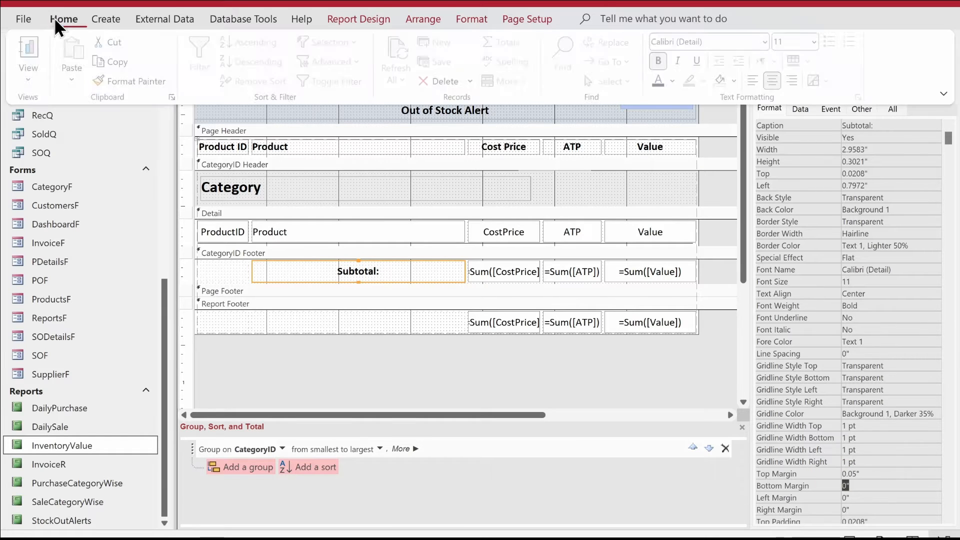
click(793, 81)
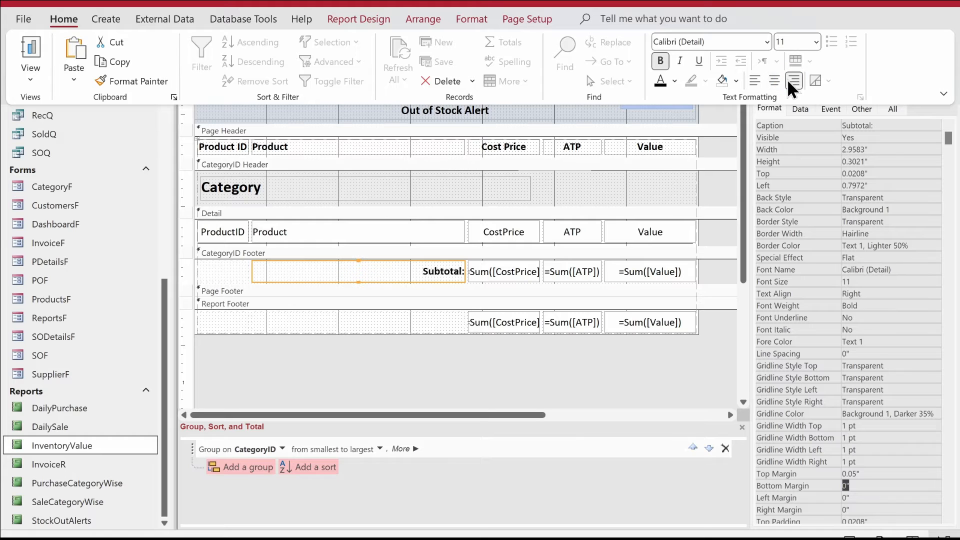
- Duplicate the Subtotal label and move the copy into the Report Footer cell before the CostPrice sum
click(724, 263)
click(434, 271)
click(226, 273)
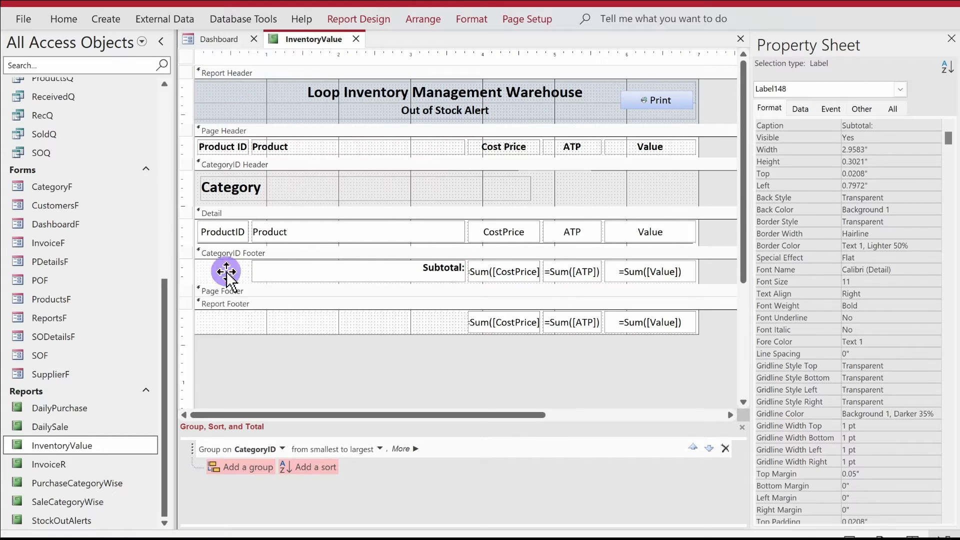
click(285, 270)
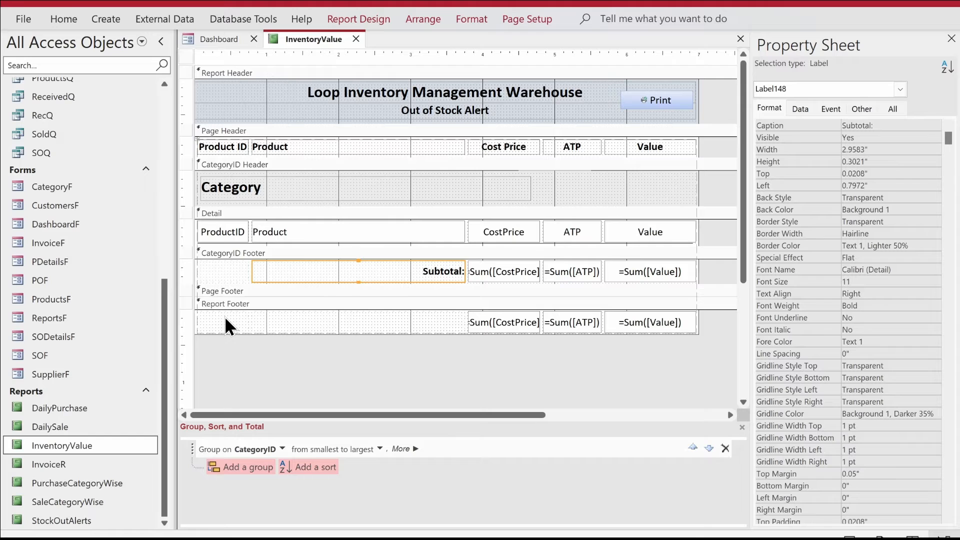
key(ctrl+v)
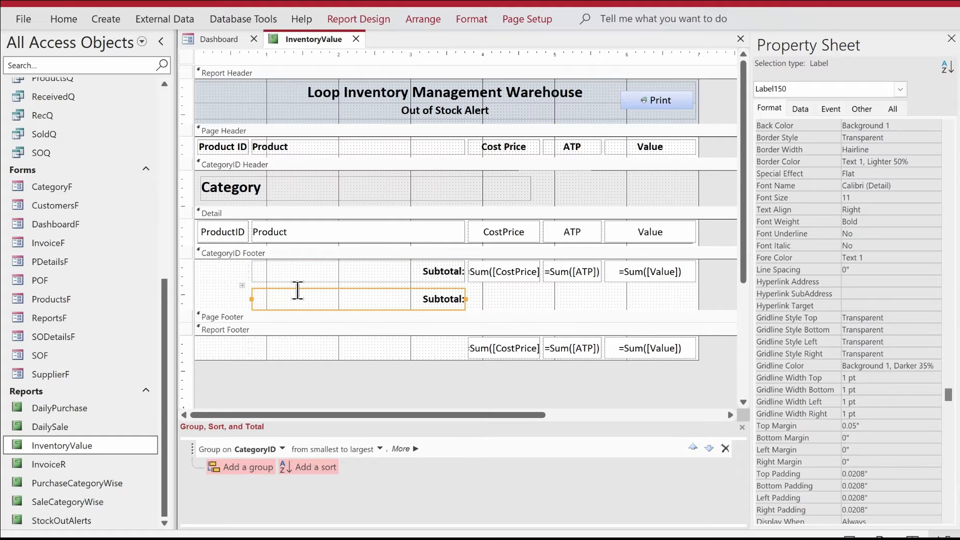
drag(299, 289, 295, 340)
click(365, 330)
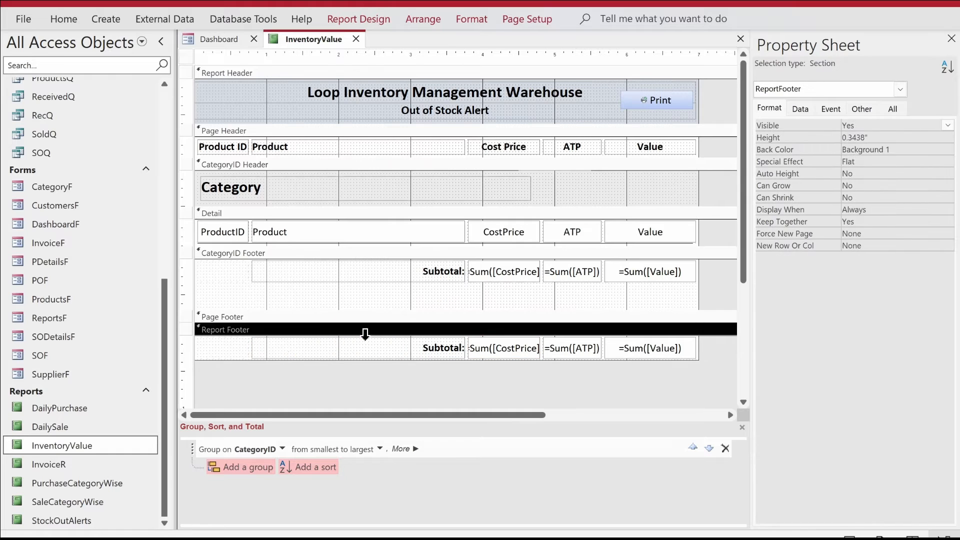
- Change the Report Footer label's caption to "Grand Total:" and shorten the CategoryID Footer to fit its total row
click(429, 343)
double_click(444, 343)
text(Grand T)
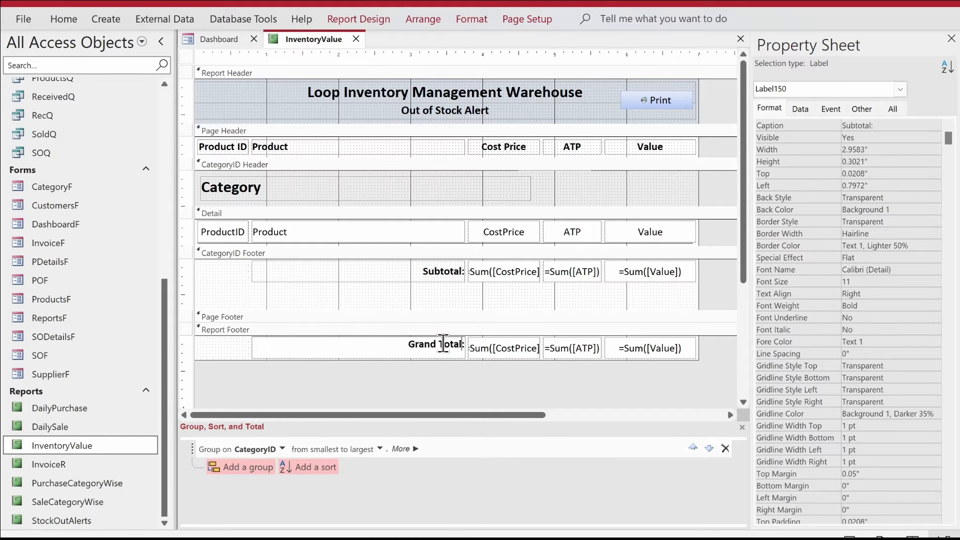
key(Return)
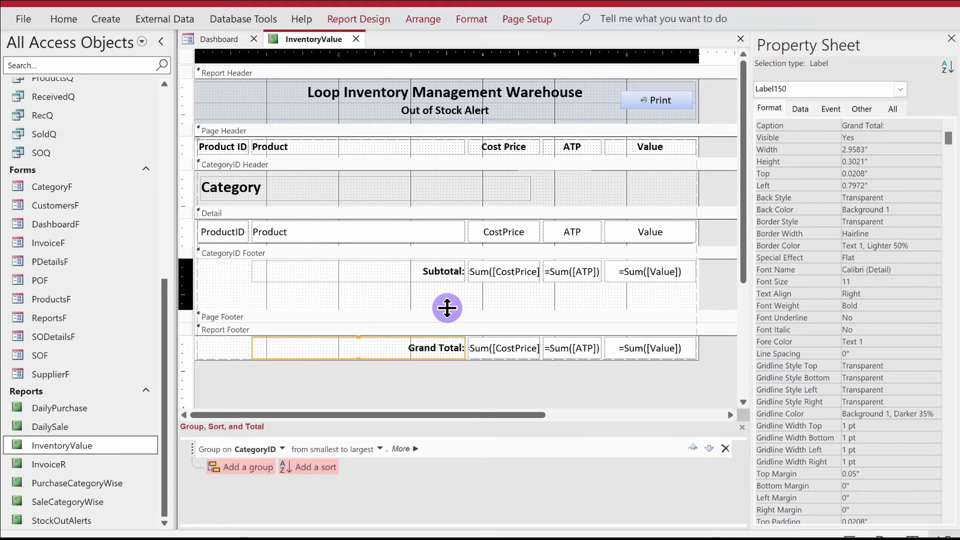
drag(448, 309, 442, 284)
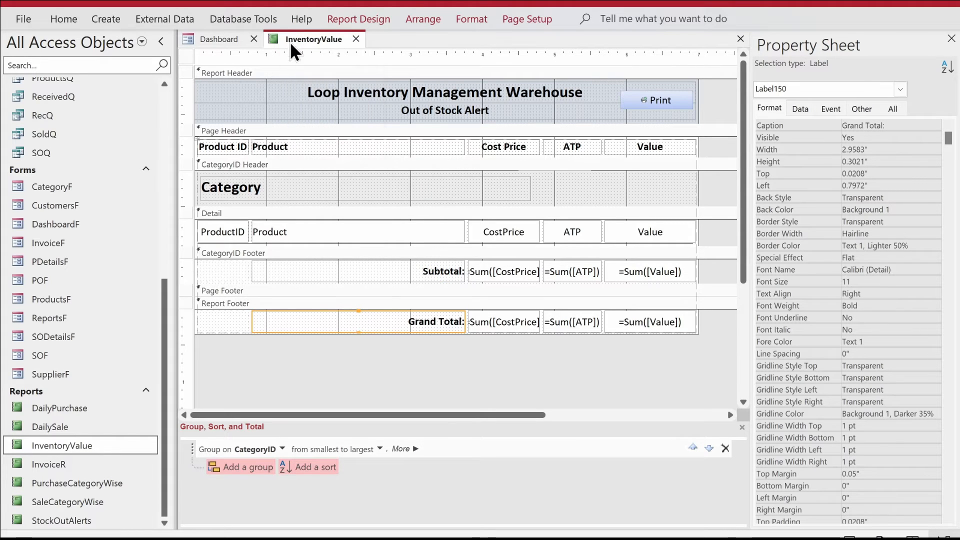
- Set both the Back Color and the Alternate Back Color of the CategoryID Footer to white (#FFFFFF)
click(451, 250)
right_click(451, 249)
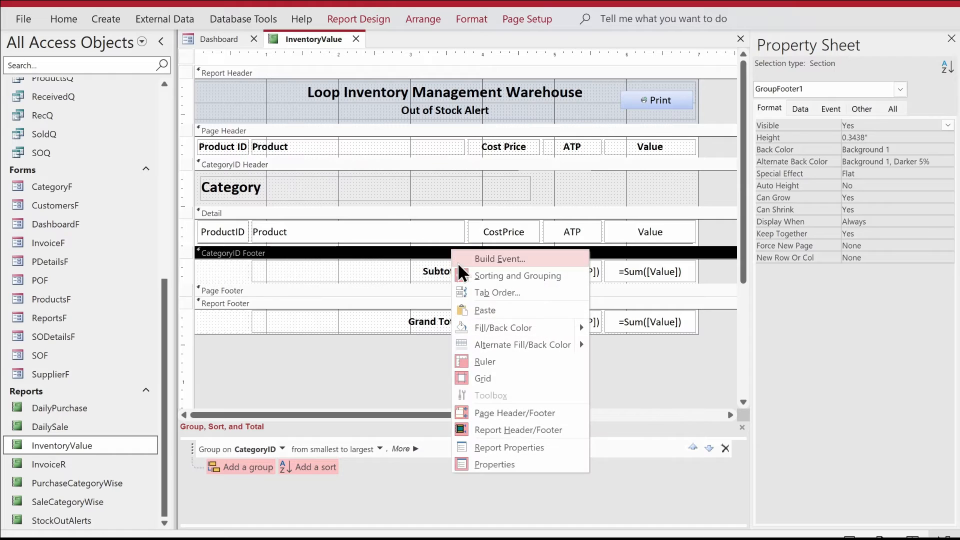
mouse_move(587, 347)
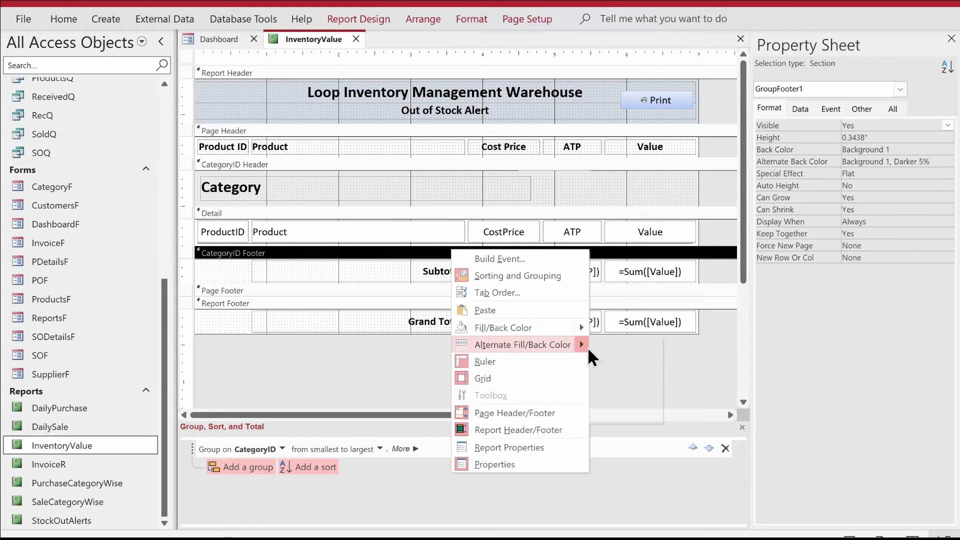
click(626, 354)
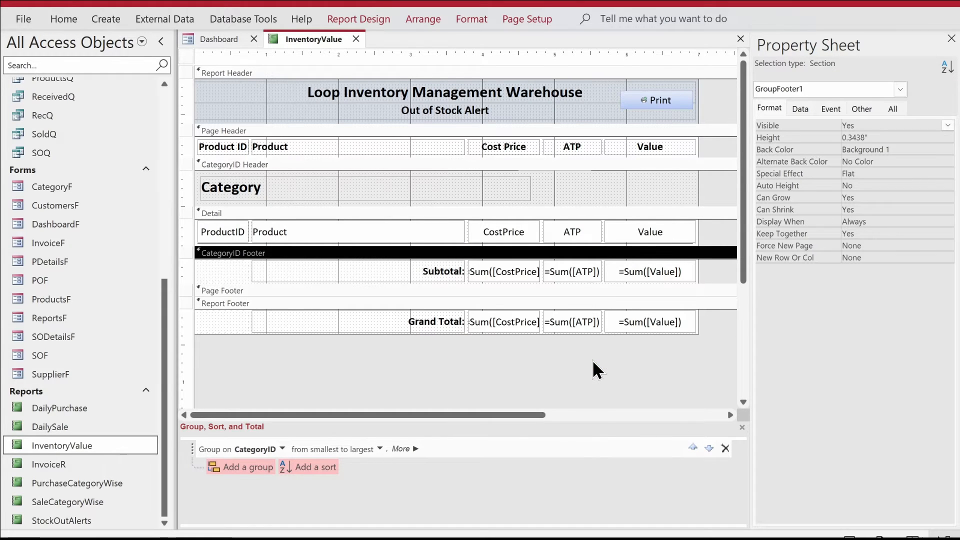
mouse_move(524, 334)
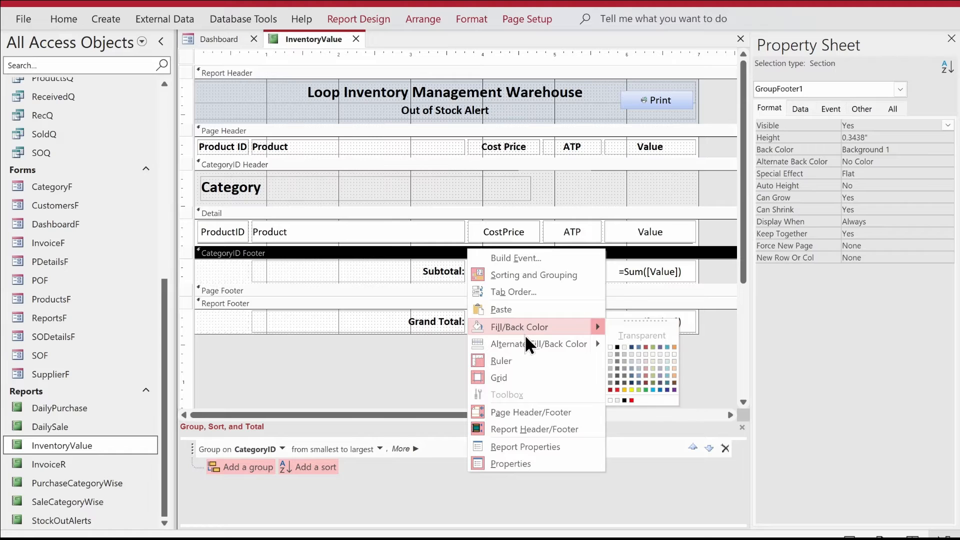
click(612, 347)
right_click(505, 255)
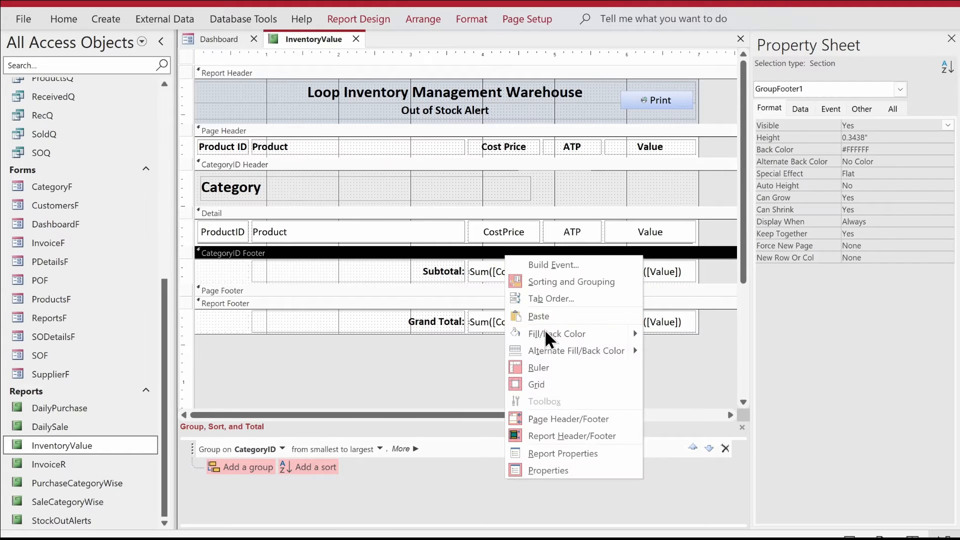
mouse_move(551, 355)
click(647, 369)
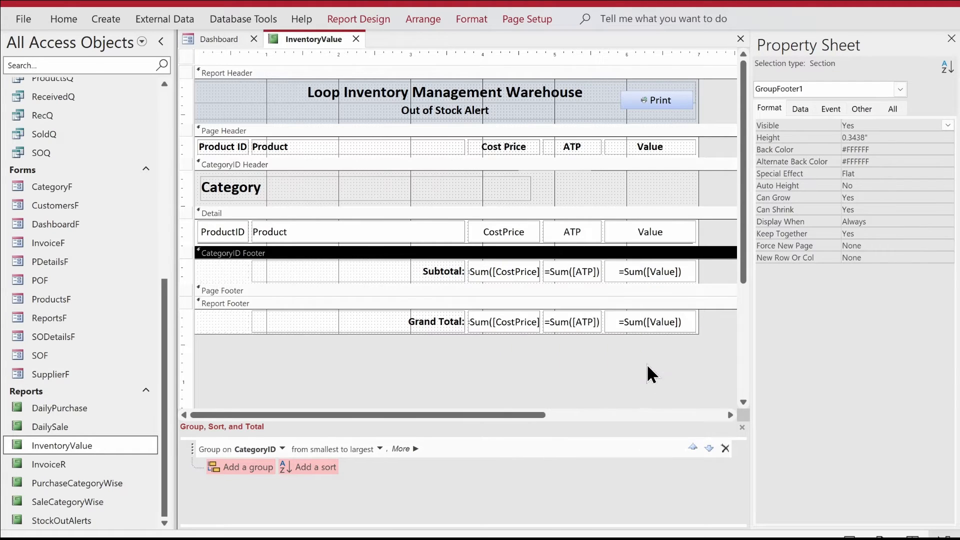
- Set both the Back Color and the Alternate Back Color of the Detail section to white (#FFFFFF)
right_click(526, 213)
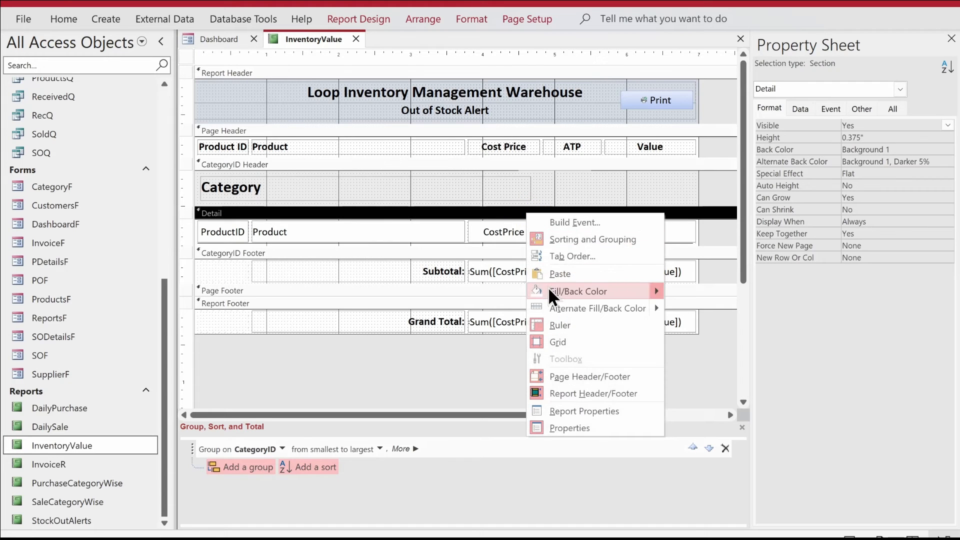
mouse_move(641, 292)
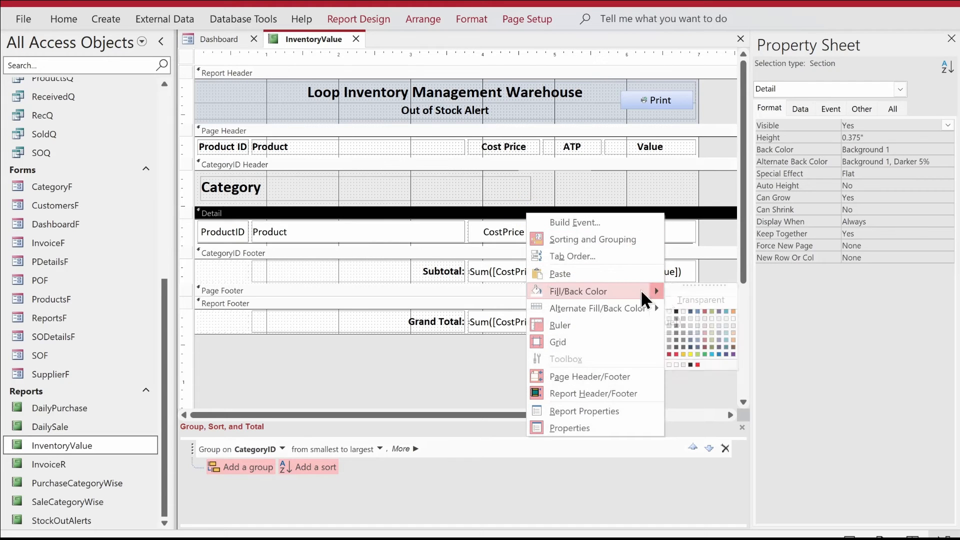
click(668, 311)
right_click(579, 219)
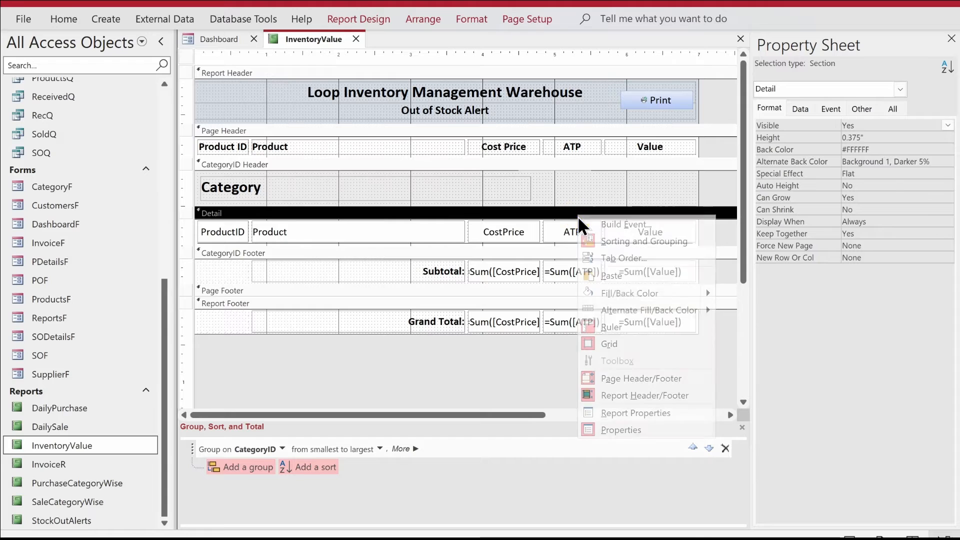
mouse_move(629, 312)
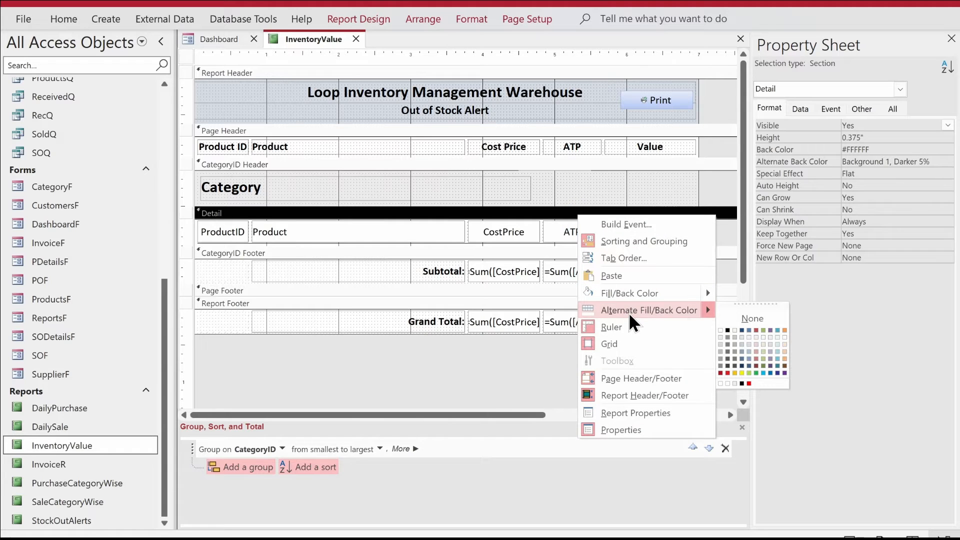
click(721, 330)
right_click(292, 40)
- Change the Out of Stock Alert subtitle in the Report Header to "Inventory Value Report"
click(393, 107)
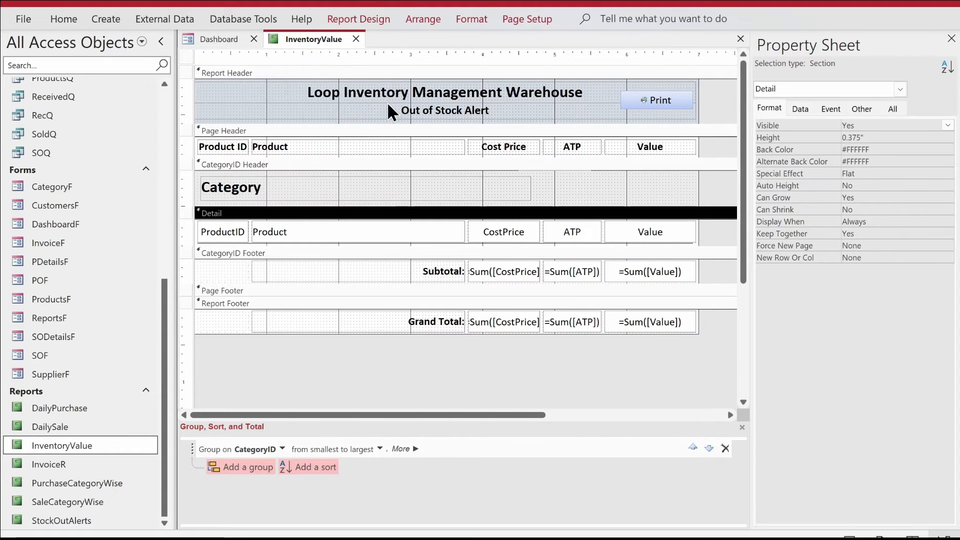
click(398, 110)
drag(500, 111, 397, 110)
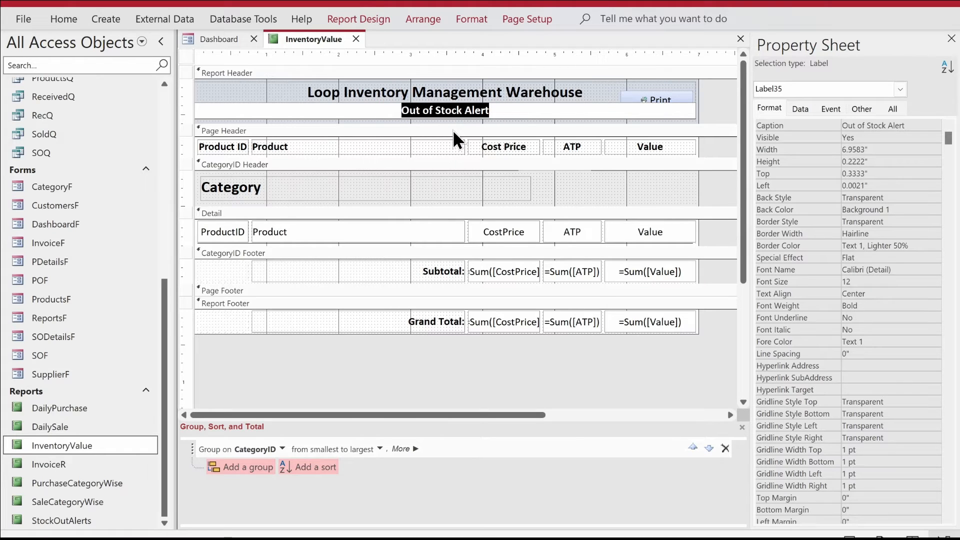
text(Inve)
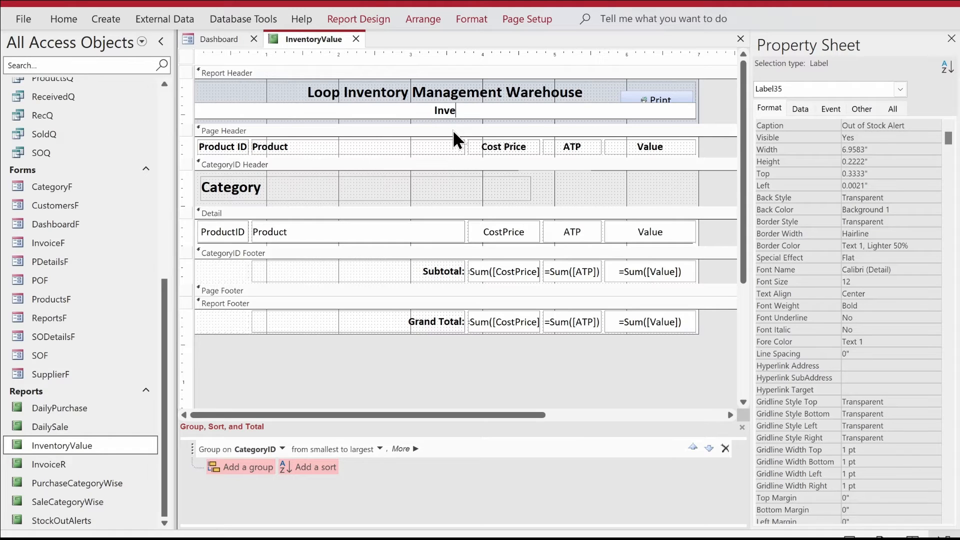
text(ntory Value Report)
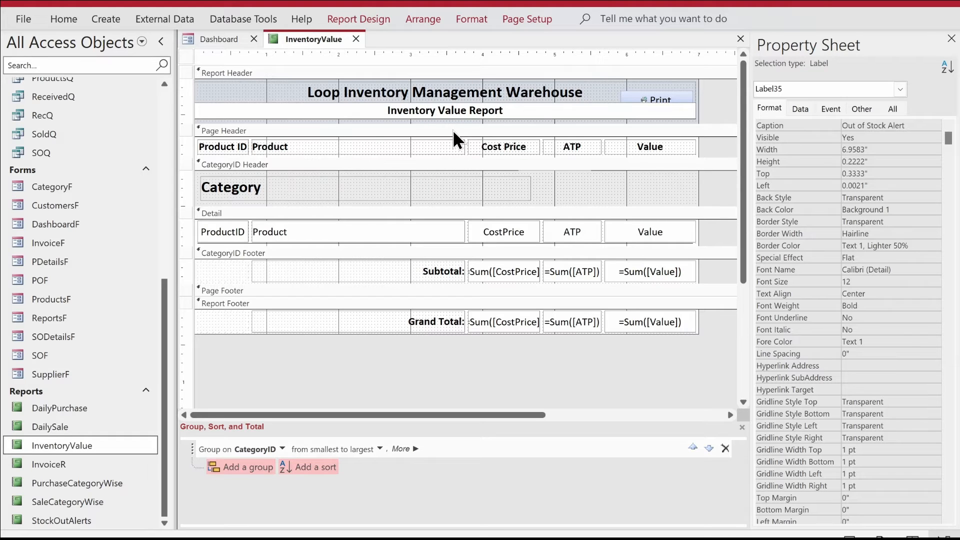
key(Return)
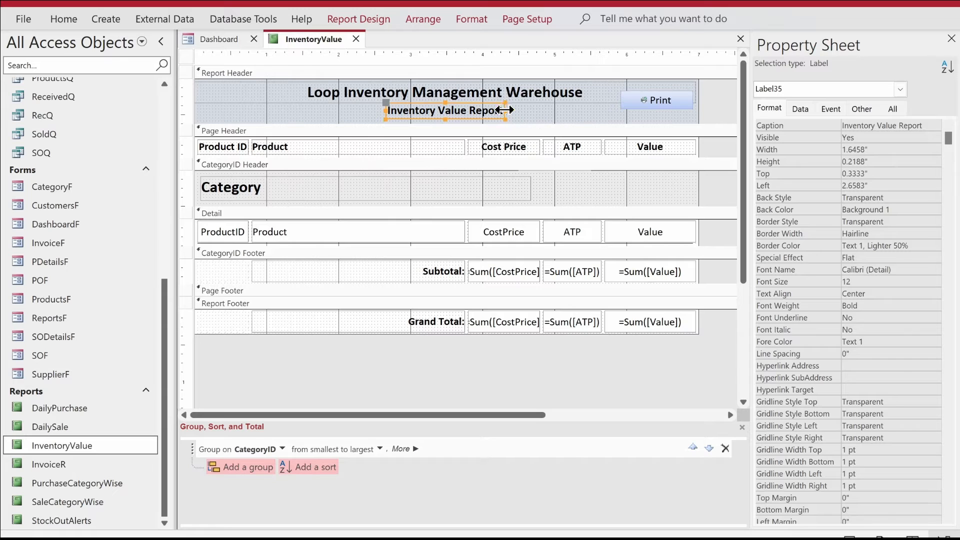
- Stretch the subtitle label across the full Report Header to a width of about 6.92" so it sits centred
drag(505, 110, 696, 107)
click(384, 110)
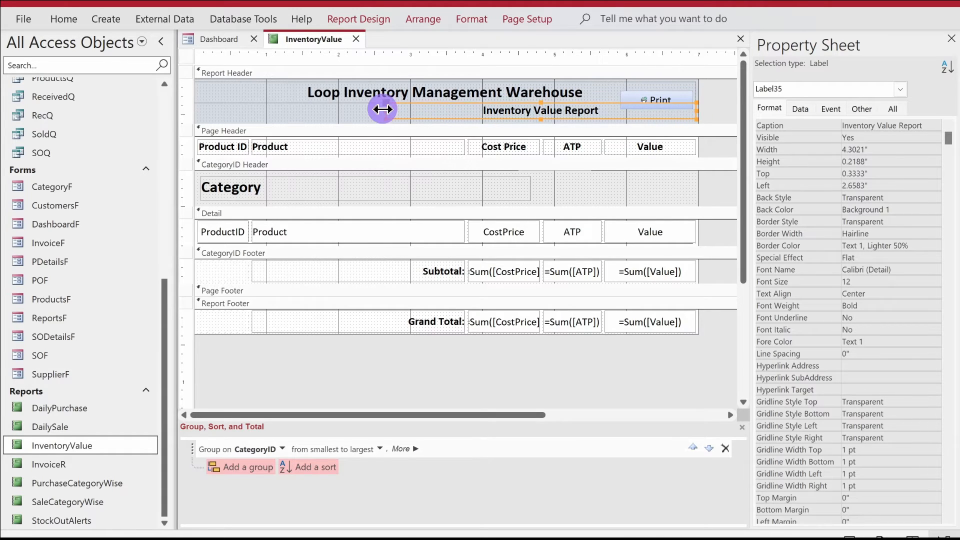
drag(383, 109, 199, 102)
- Open the InventoryValue report in Report View and check its header, category heading and product rows
right_click(296, 38)
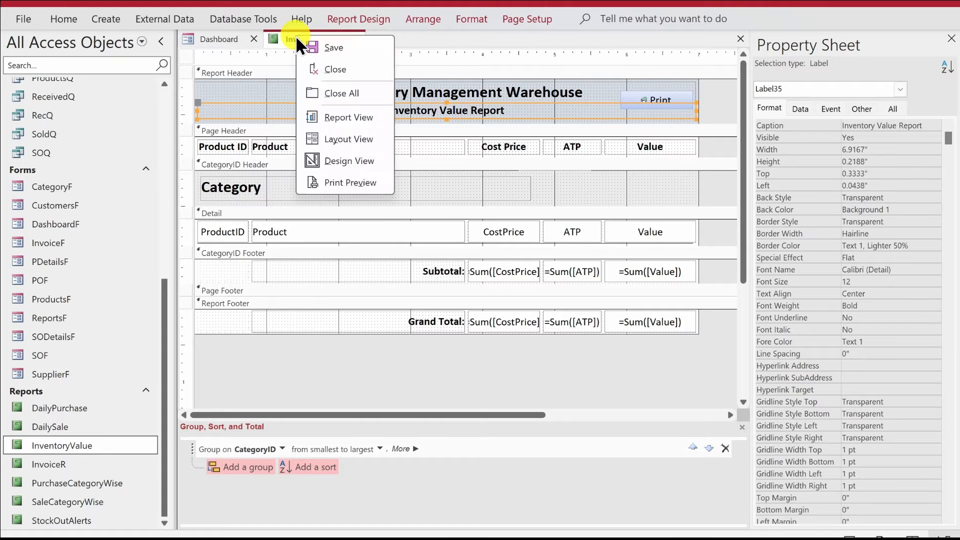
click(296, 36)
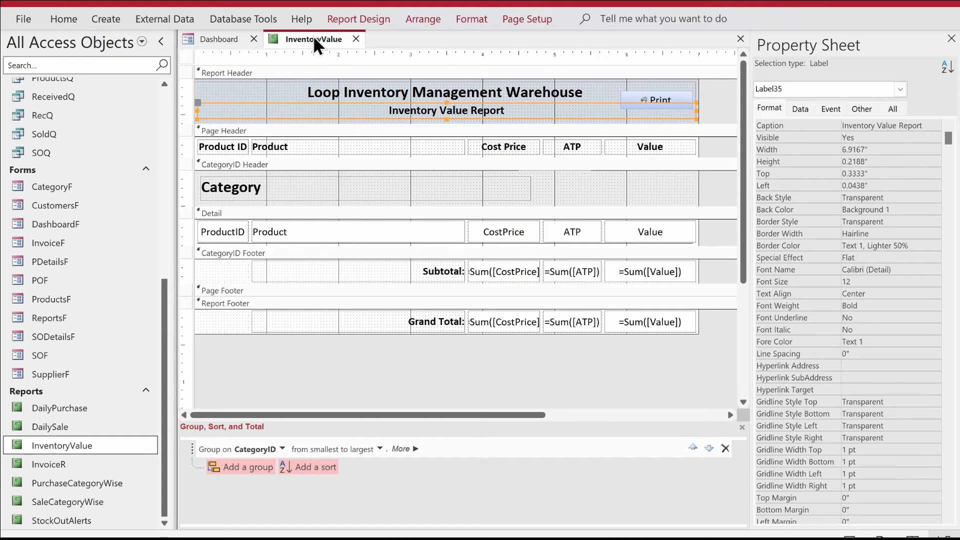
right_click(315, 44)
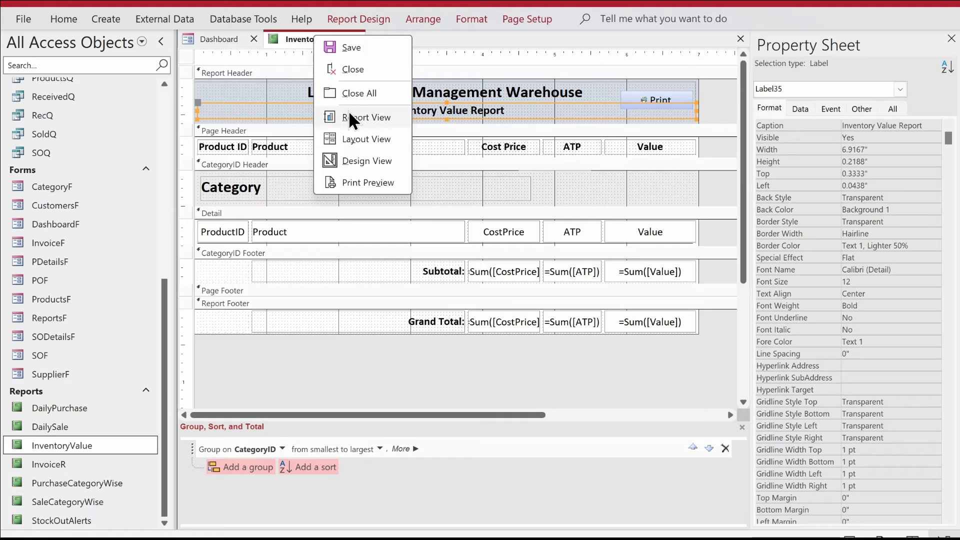
click(350, 116)
drag(473, 65, 522, 59)
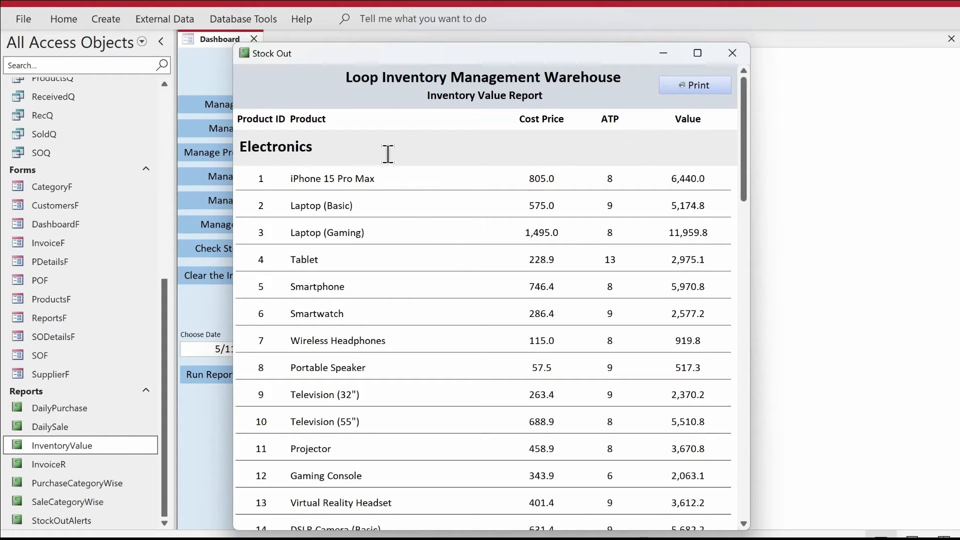
scroll(555, 266, down, 1)
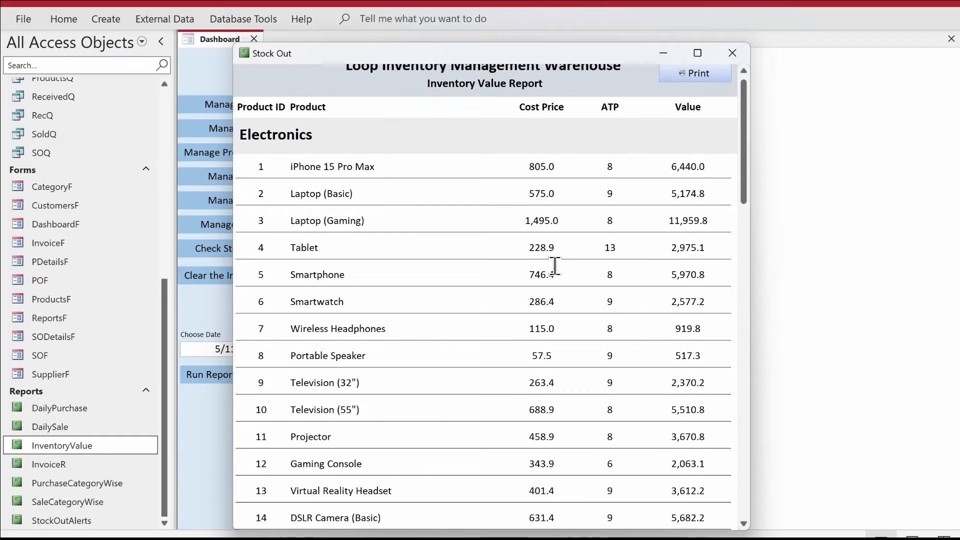
scroll(555, 265, up, 1)
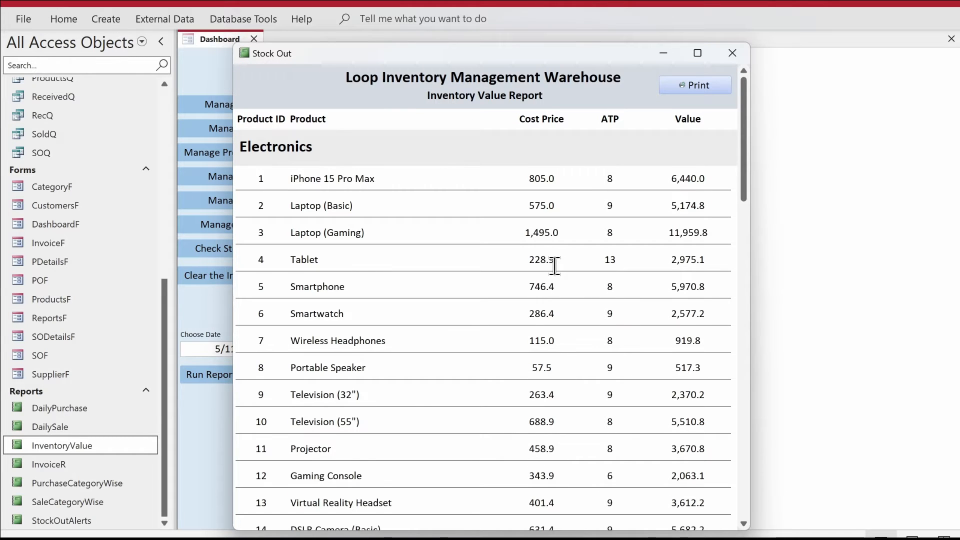
- Review the InventoryValue report's product rows, the Electronics and Household Items subtotals, and the grand total
scroll(551, 272, down, 5)
scroll(547, 273, down, 14)
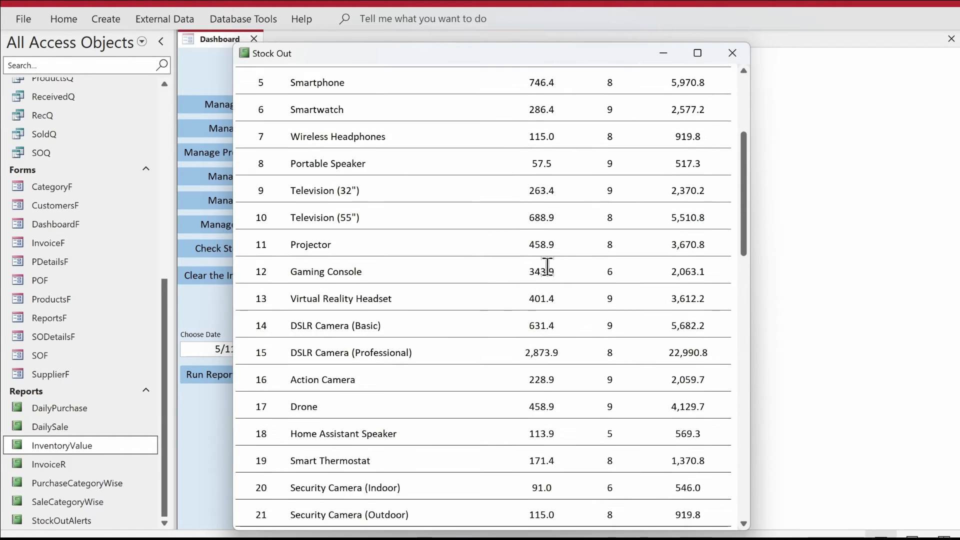
scroll(548, 269, down, 5)
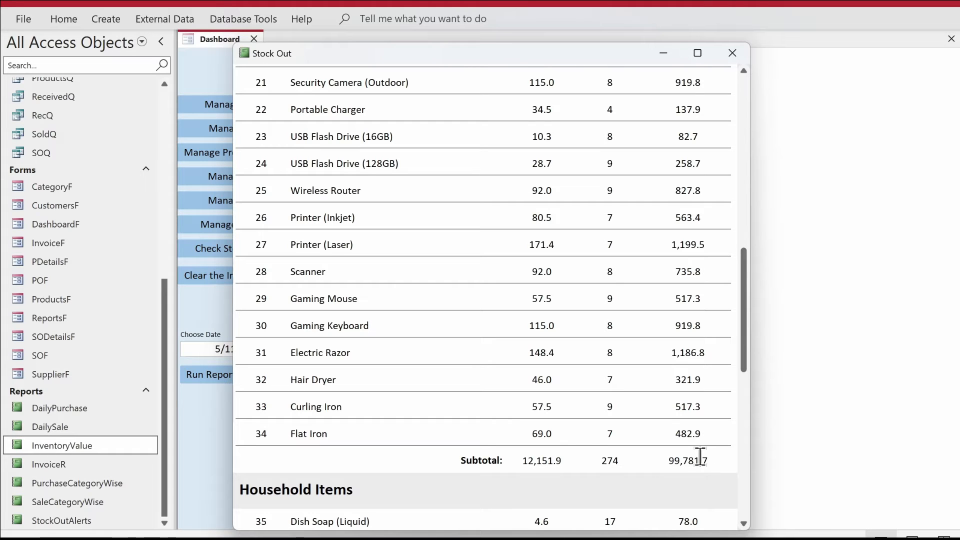
scroll(509, 461, down, 2)
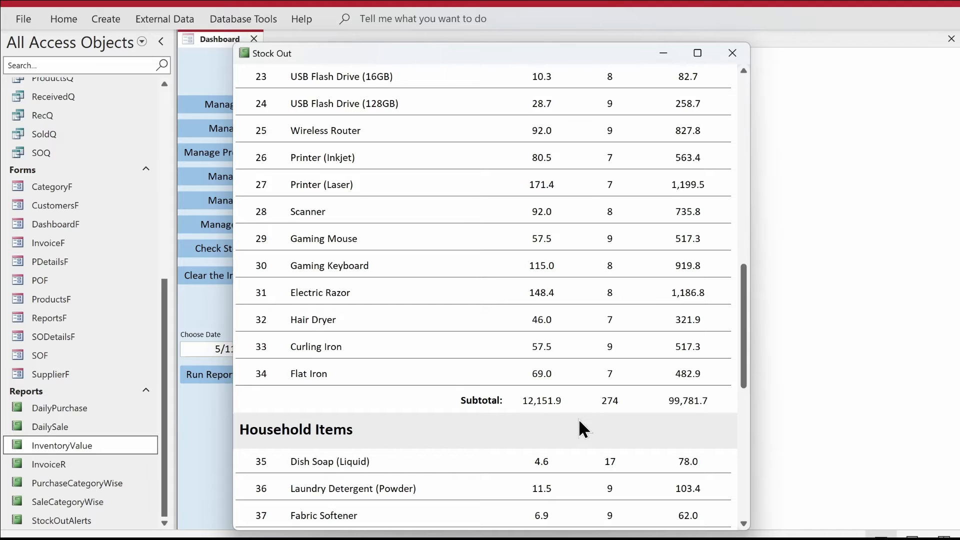
scroll(453, 392, down, 8)
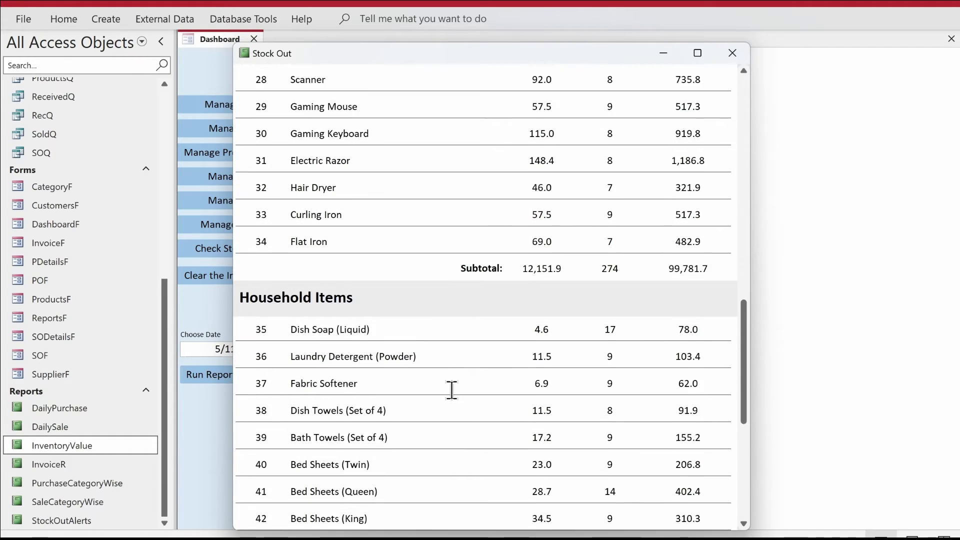
scroll(452, 390, down, 10)
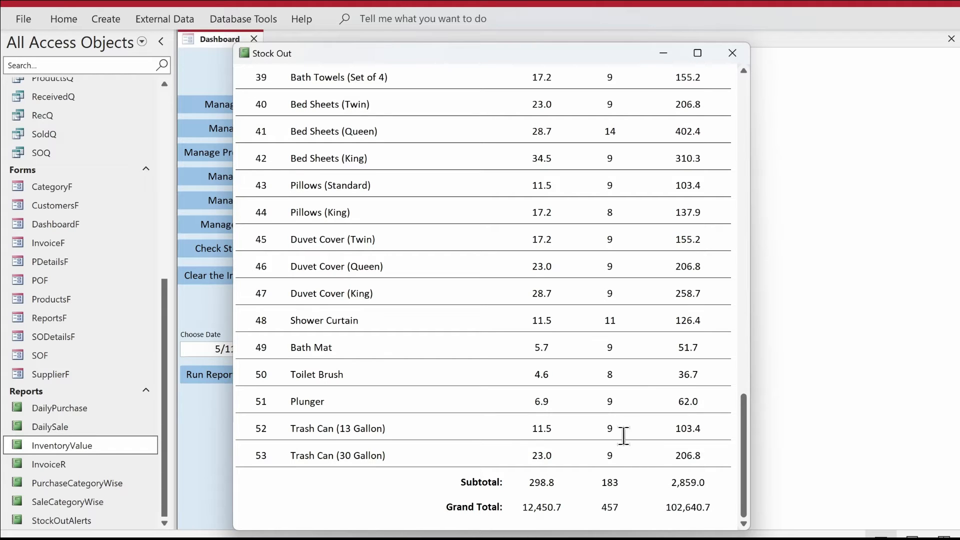
scroll(619, 418, up, 1)
scroll(620, 418, up, 5)
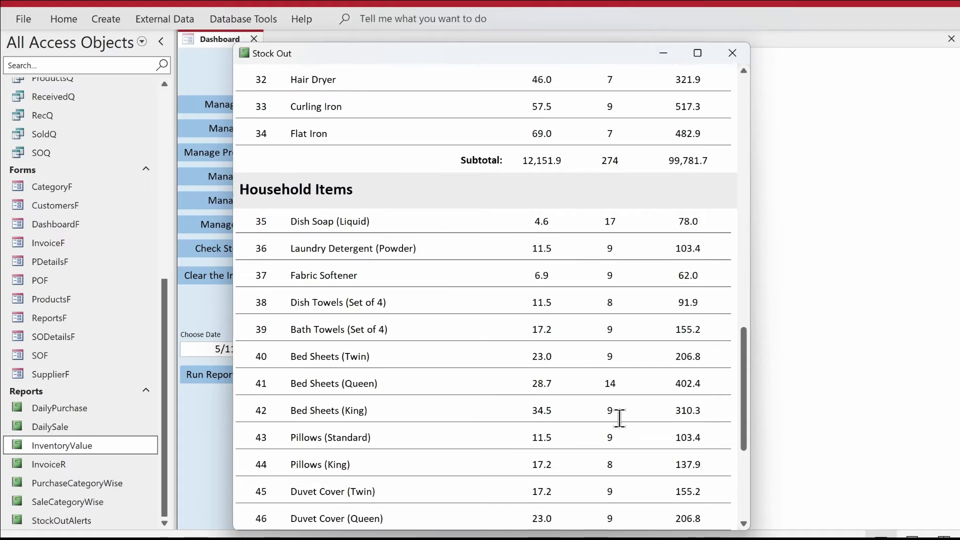
scroll(620, 418, up, 8)
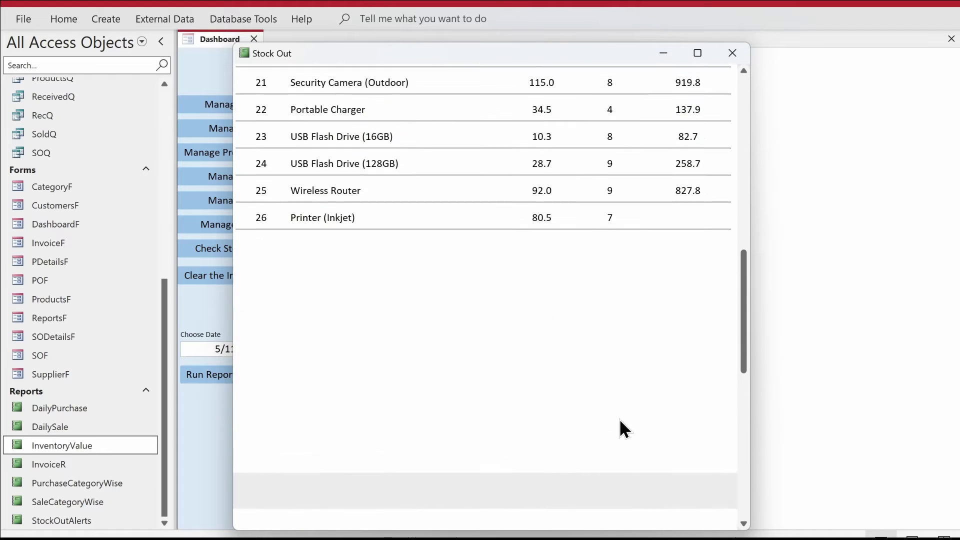
scroll(620, 424, down, 3)
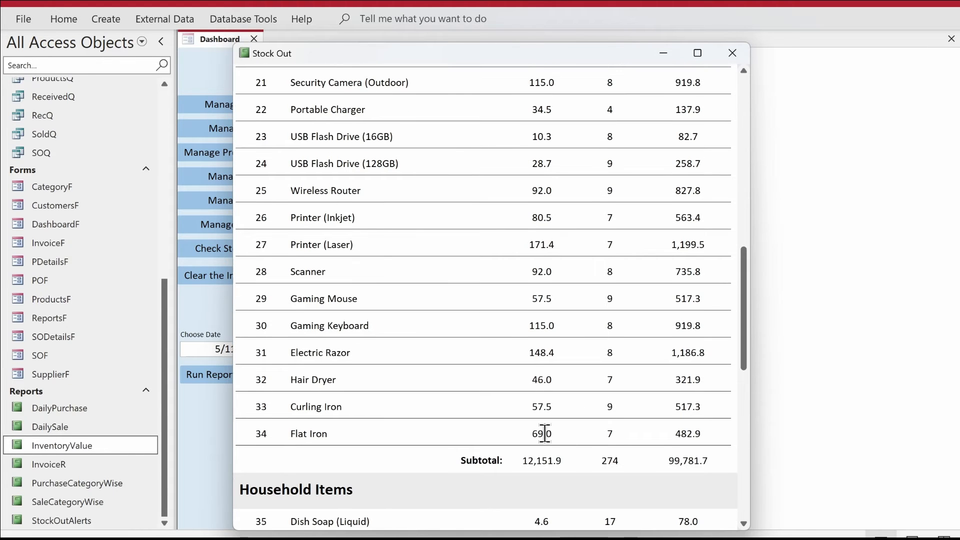
drag(742, 313, 745, 506)
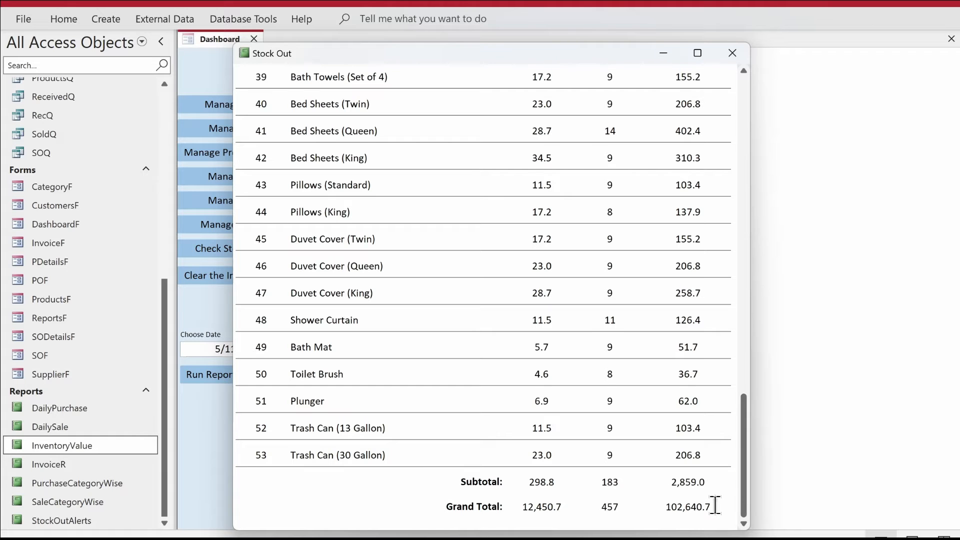
drag(743, 500, 741, 149)
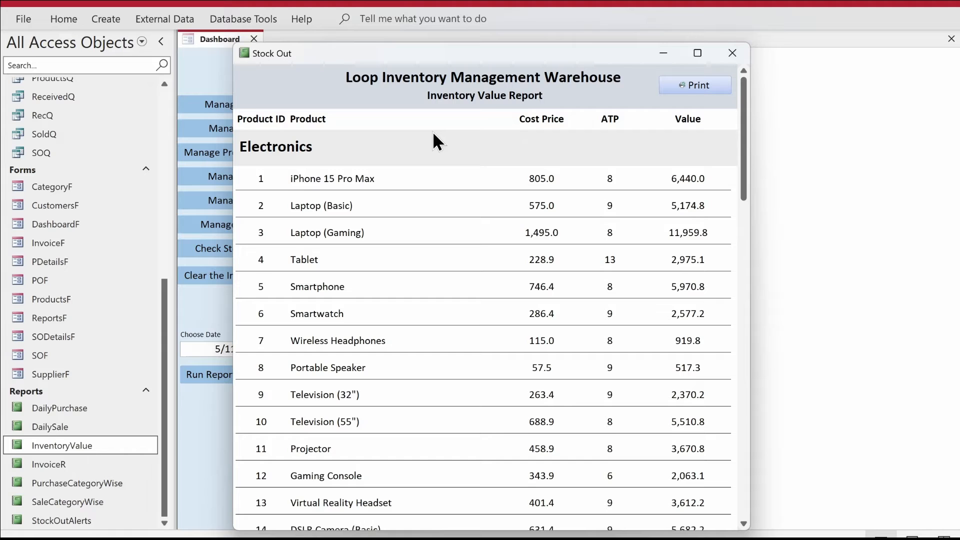
- Inspect the report's print dialog and its available printers, dismiss it without printing, and close the report
click(701, 82)
drag(514, 96, 508, 142)
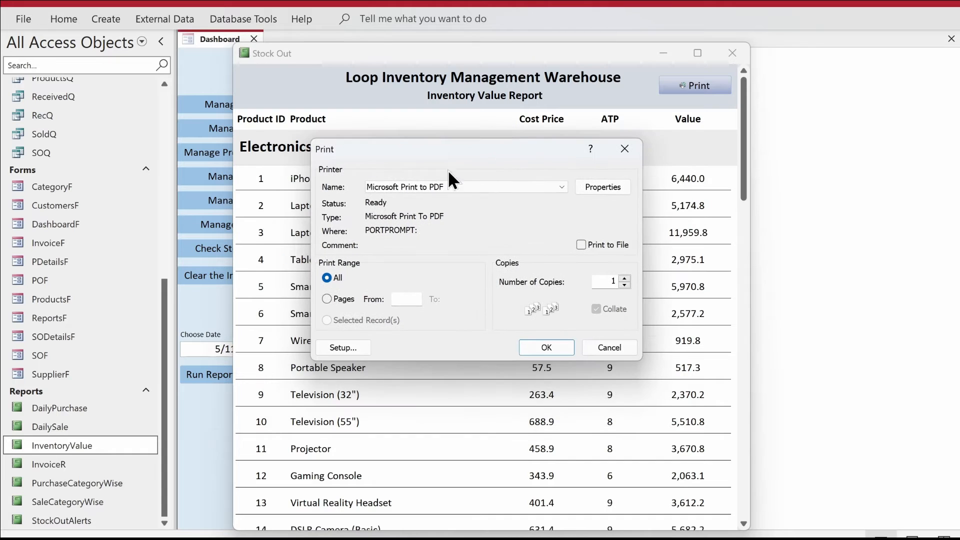
click(425, 185)
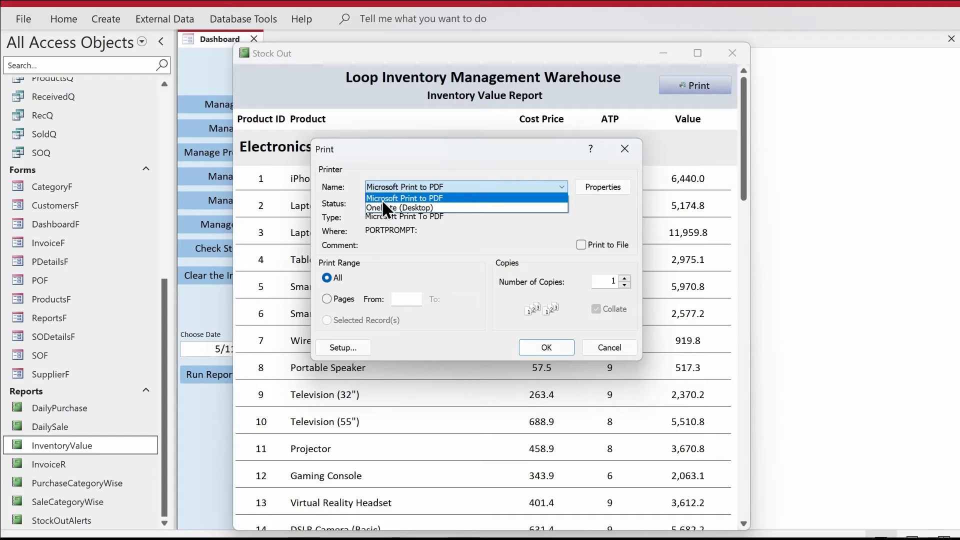
click(453, 192)
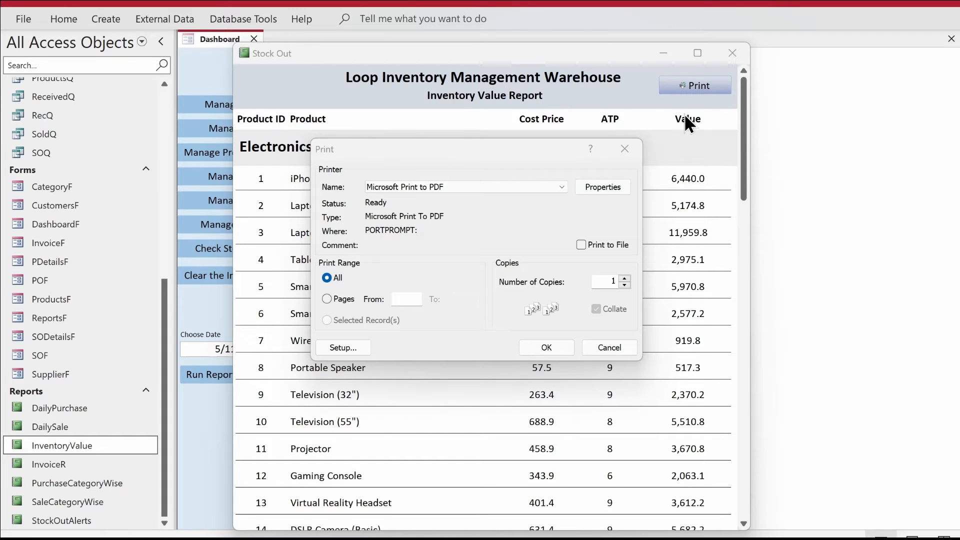
click(533, 150)
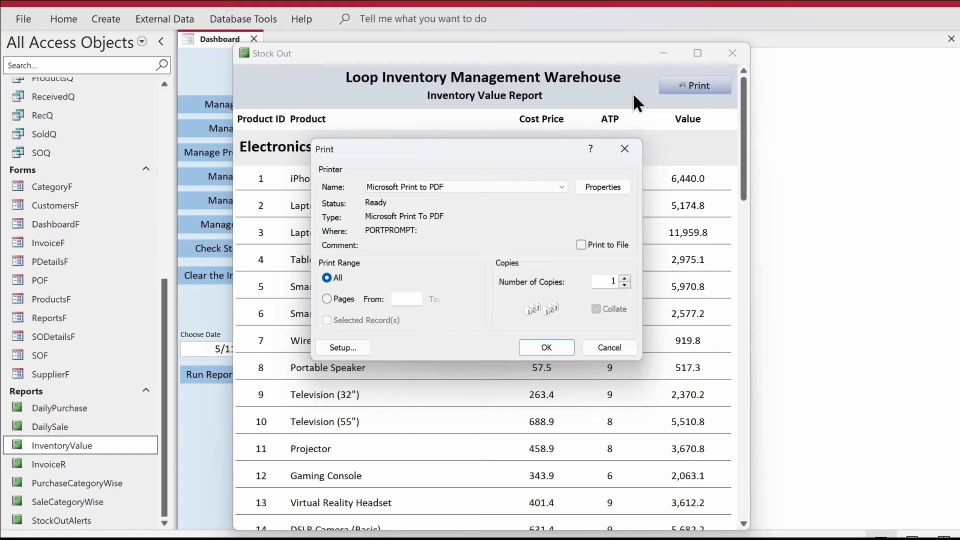
click(542, 148)
click(622, 149)
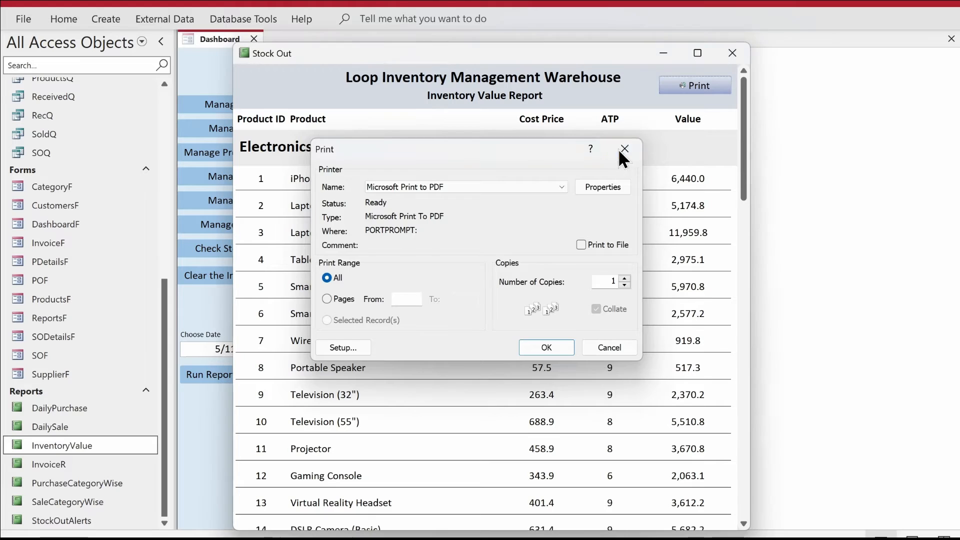
click(724, 52)
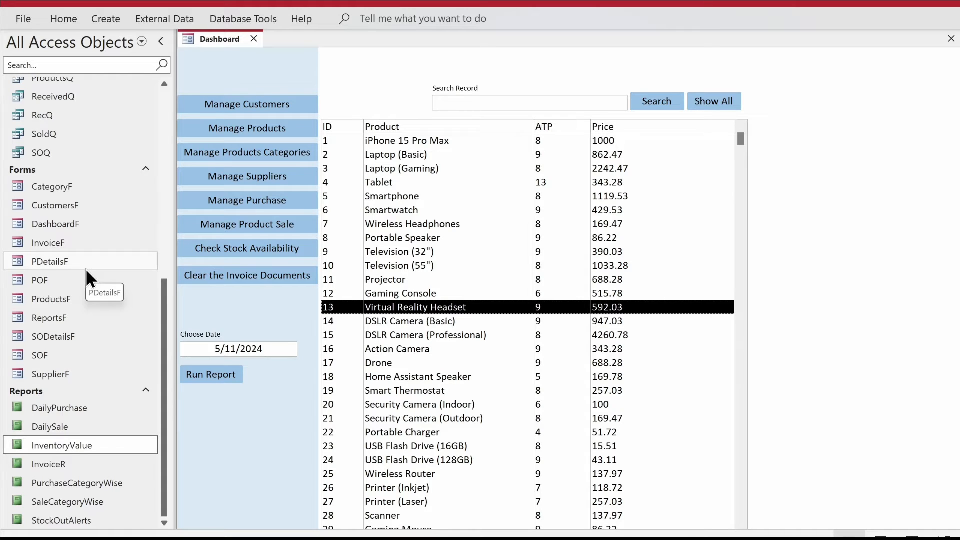
- Open the ReportsF form and switch it to Design View
right_click(41, 318)
double_click(30, 319)
drag(510, 81, 535, 200)
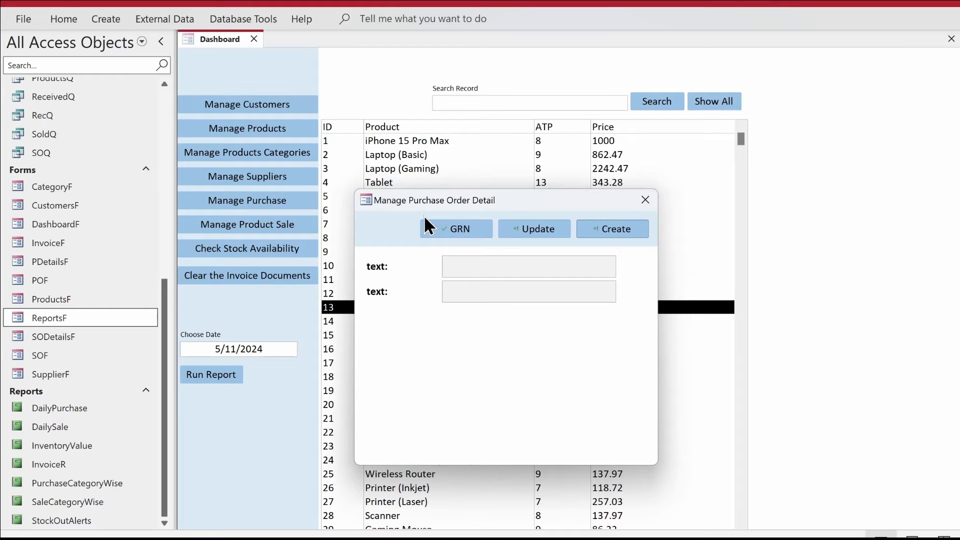
right_click(487, 328)
click(505, 370)
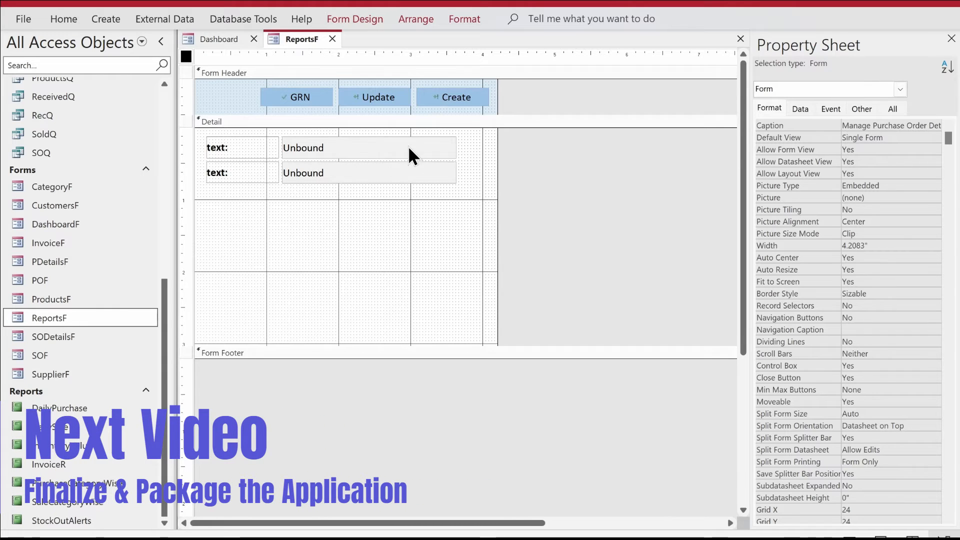
- Set Enabled to Yes and Locked to No for both unbound text boxes in the Detail section
drag(479, 136, 425, 181)
click(800, 109)
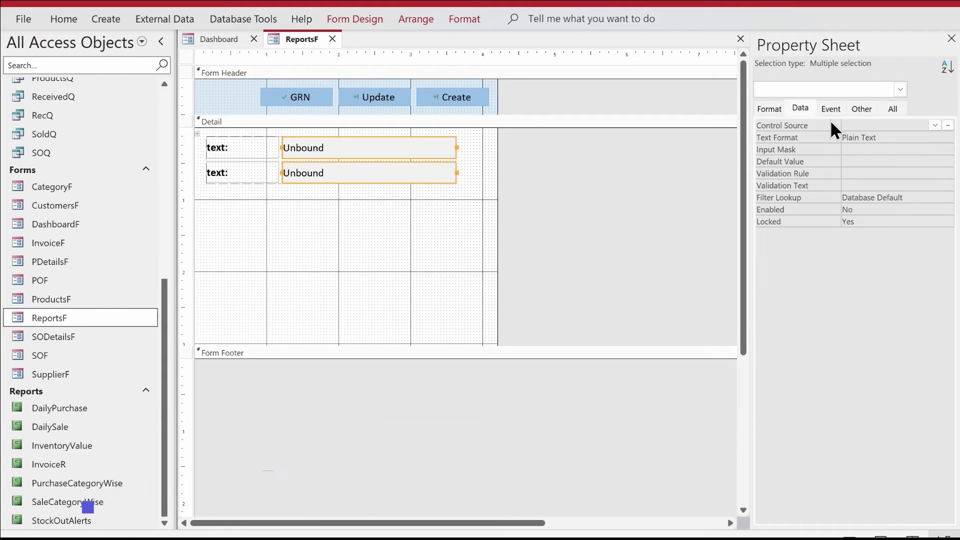
click(887, 218)
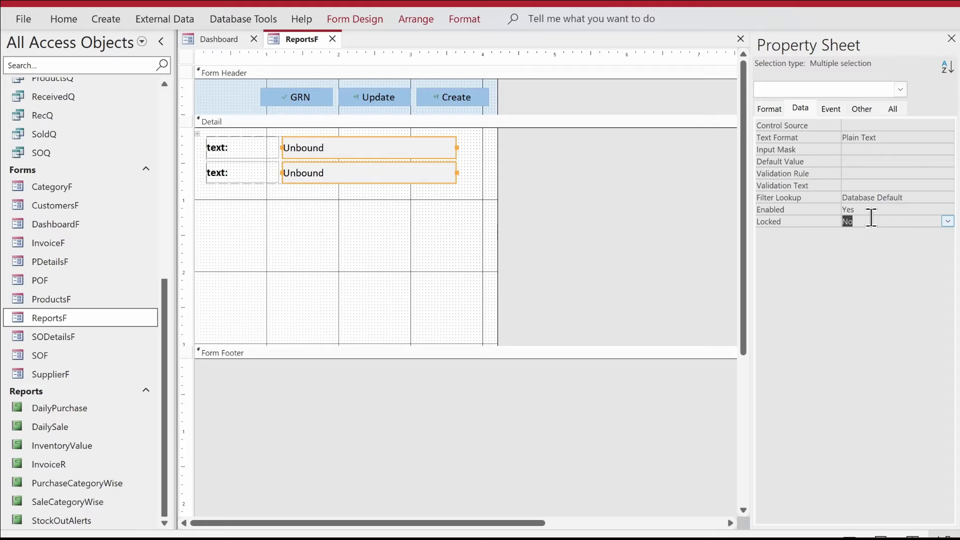
- Make the shape fill of the two unbound text boxes in the Detail section transparent
click(473, 24)
click(745, 42)
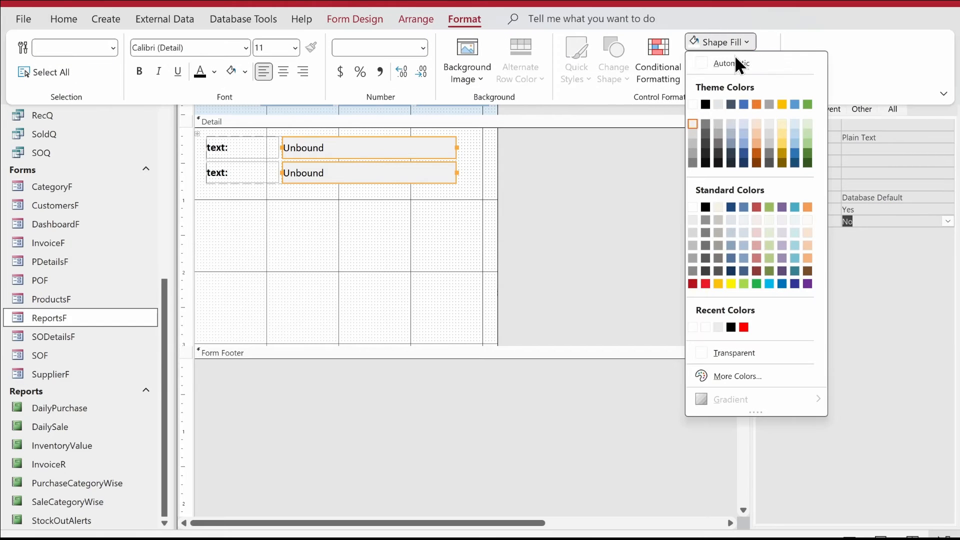
click(754, 349)
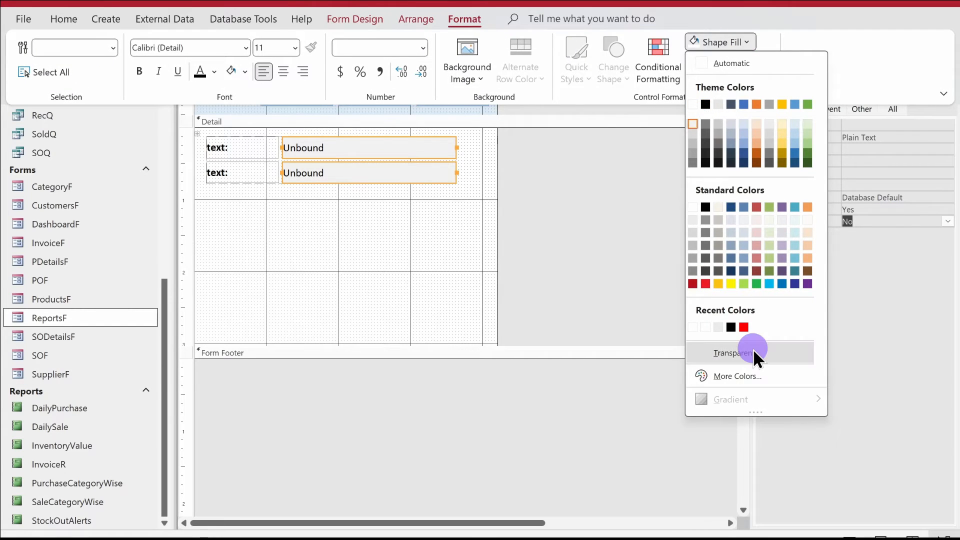
click(391, 231)
click(464, 120)
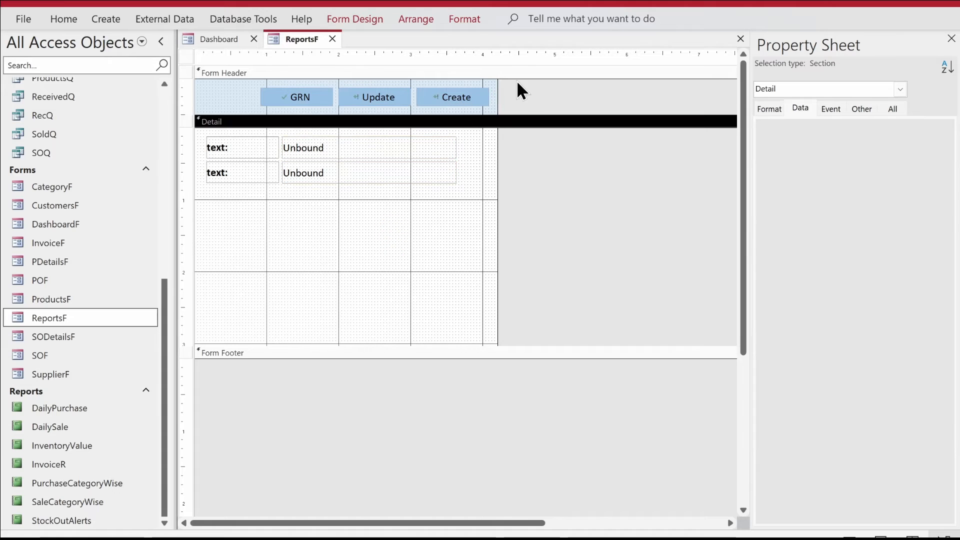
- Move the Update and Create buttons from the form header into the Detail section, below the text boxes
click(429, 97)
shift+click(376, 94)
drag(375, 94, 308, 230)
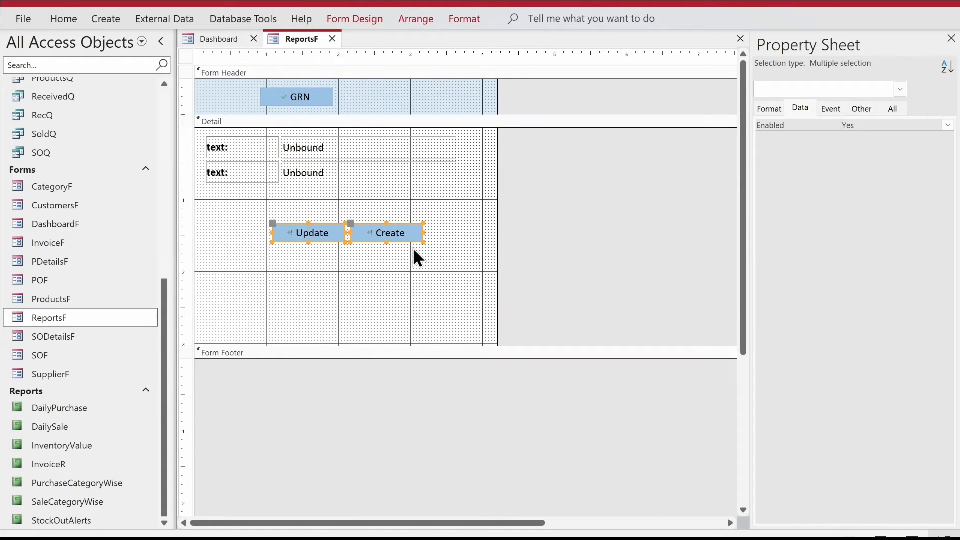
click(413, 248)
- Delete the Update and GRN buttons, and place the Create button, widened, directly below the second label
click(296, 231)
shift+click(316, 98)
key(Delete)
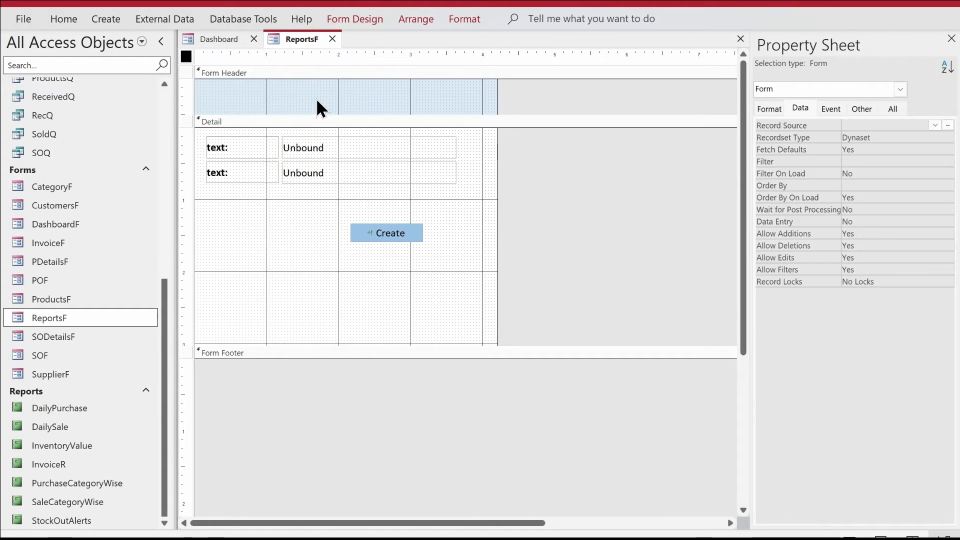
drag(388, 231, 365, 199)
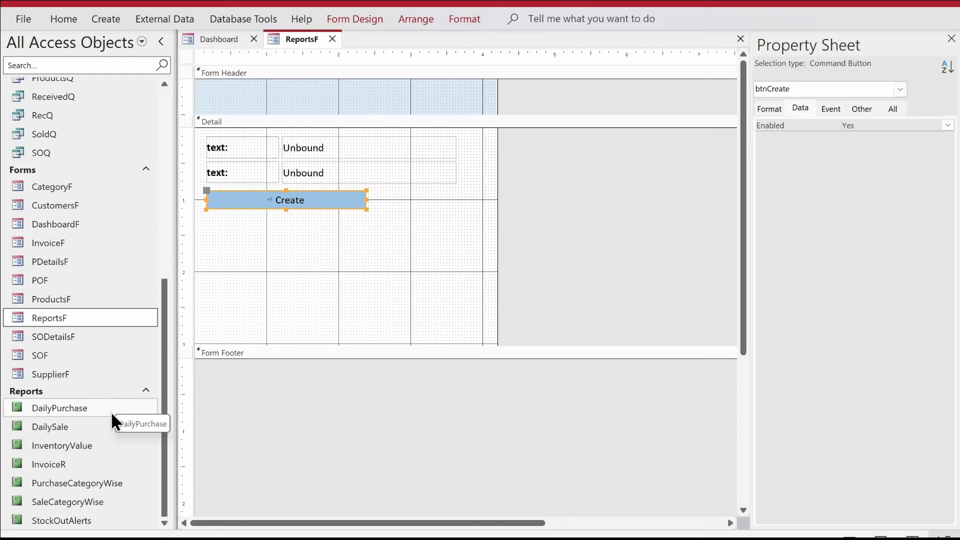
- Preview and close the DailyPurchase report, and change the first label's text on the form to "Date:"
double_click(82, 407)
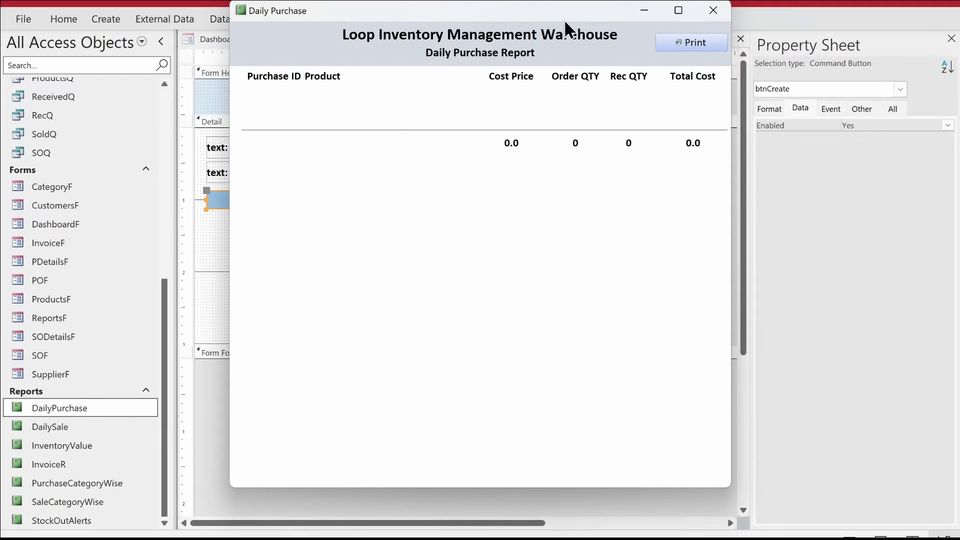
click(712, 12)
click(323, 156)
click(217, 147)
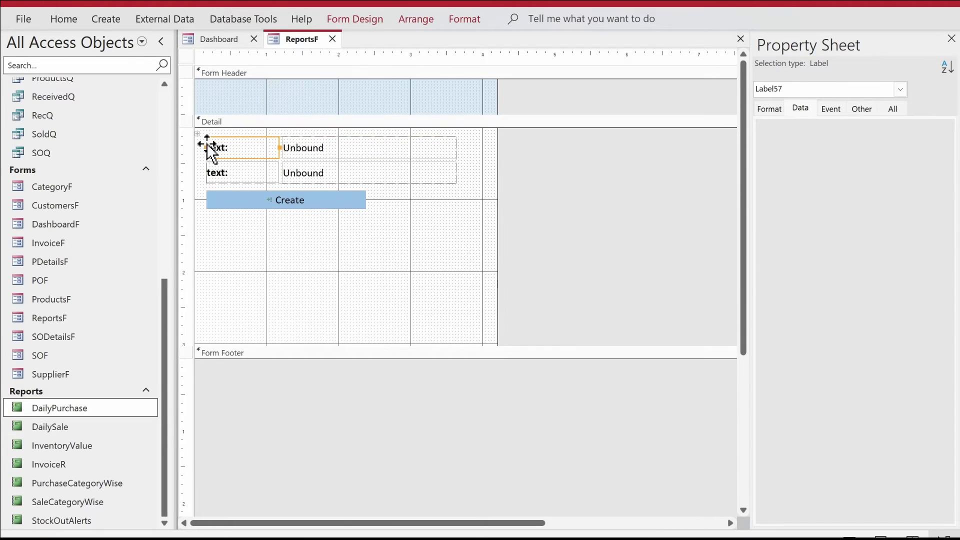
double_click(215, 144)
text(Date:)
key(Return)
- Preview the DailySale and InventoryValue reports and close each of them
double_click(91, 424)
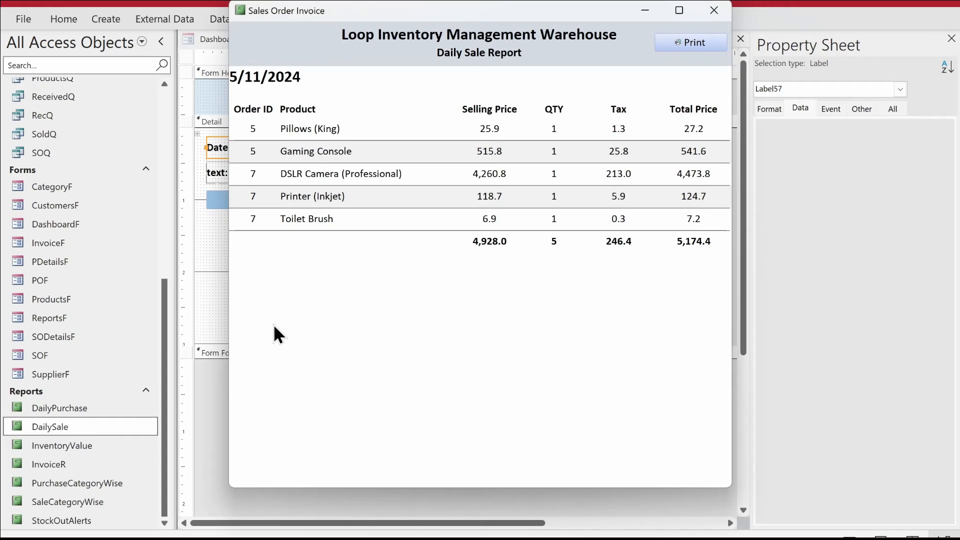
drag(606, 7, 559, 76)
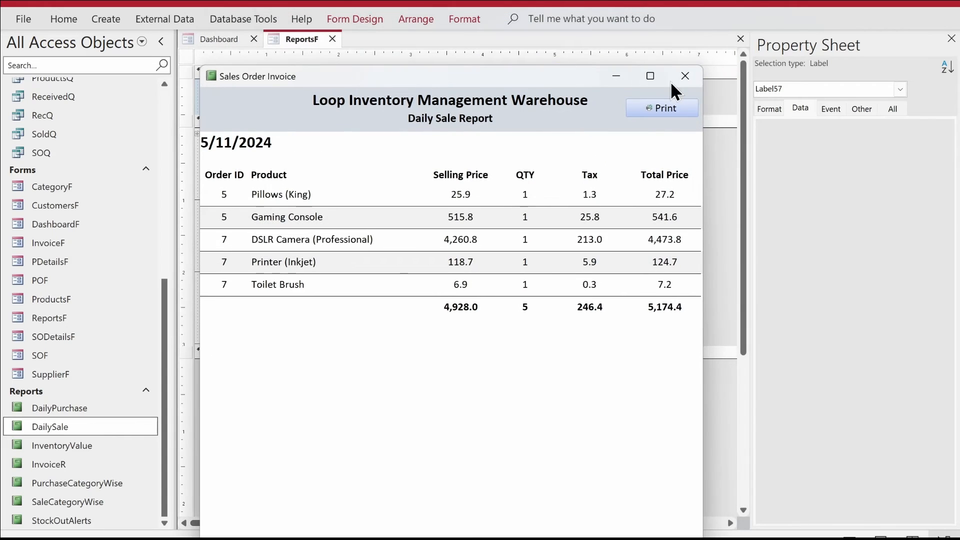
click(690, 76)
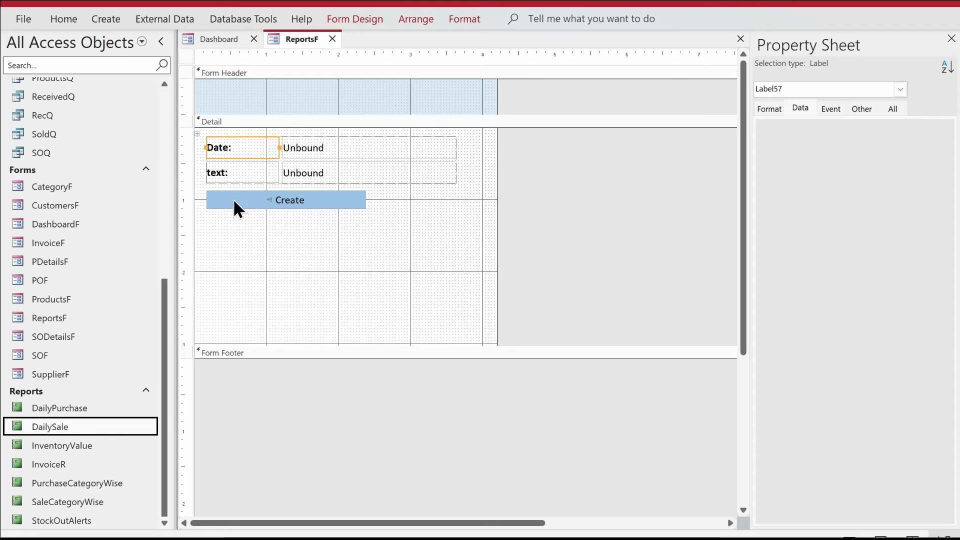
double_click(84, 449)
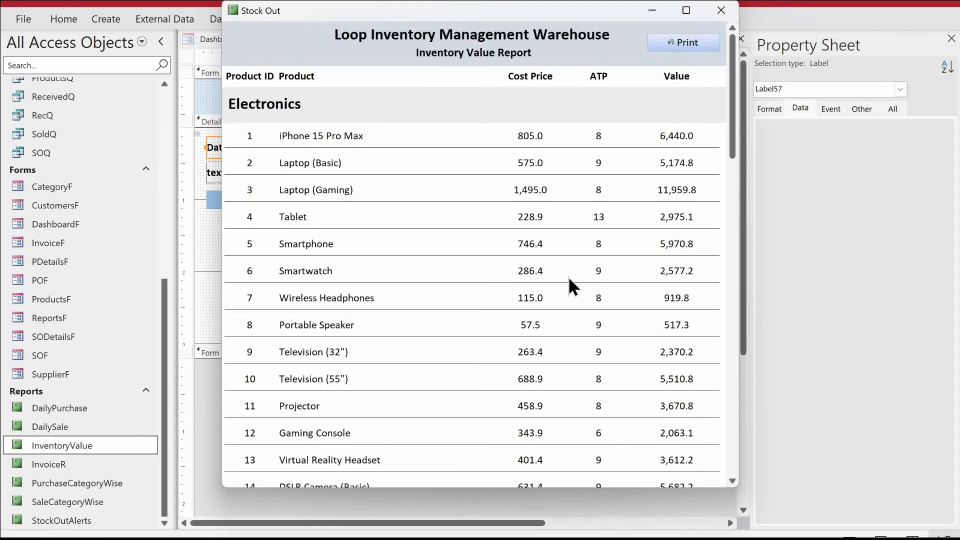
click(721, 10)
- Change the caption of the Create button to "Daily Purchase Report"
click(292, 199)
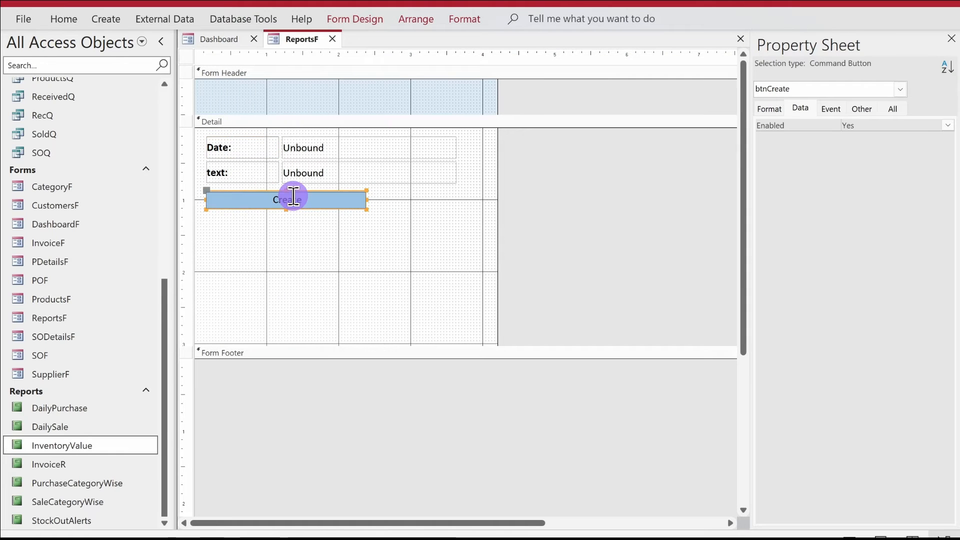
click(293, 199)
text(Dail)
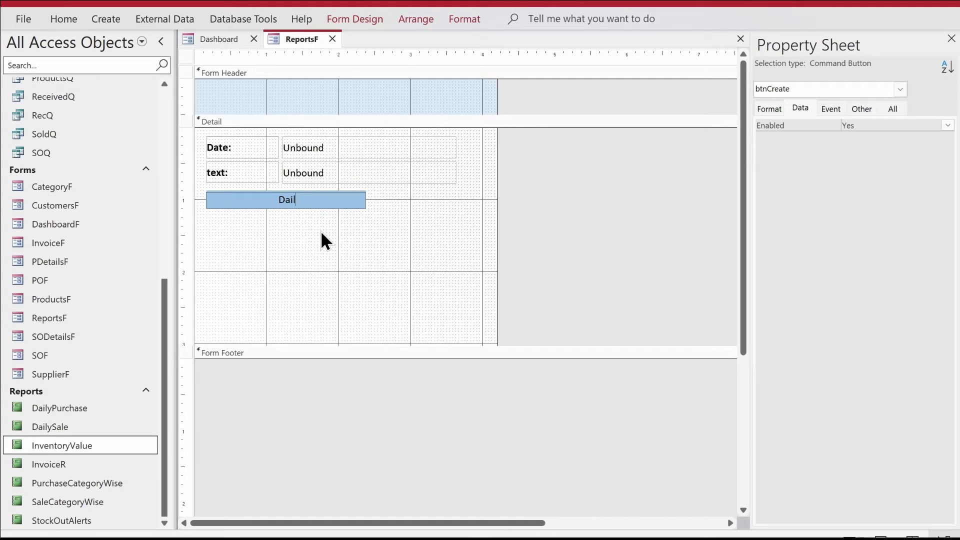
text(yy Purchase Report)
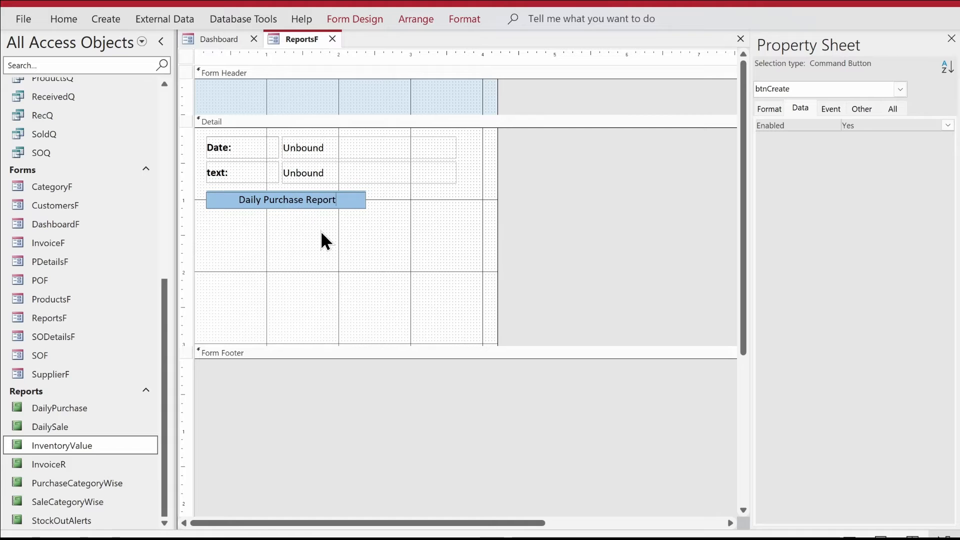
click(322, 233)
- Duplicate the Daily Purchase Report button directly below it and caption the copy "Purchase Category Wise Report"
click(324, 204)
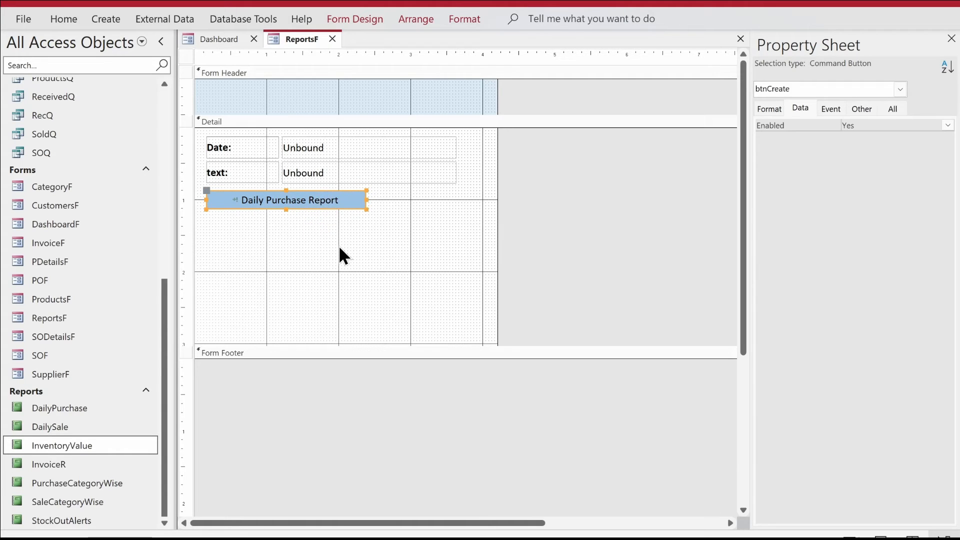
key(ctrl+v)
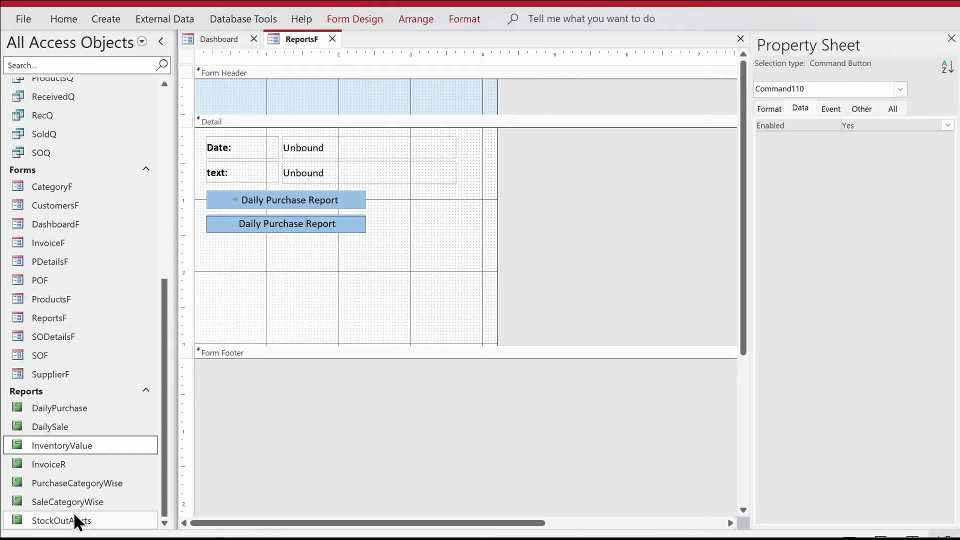
click(350, 269)
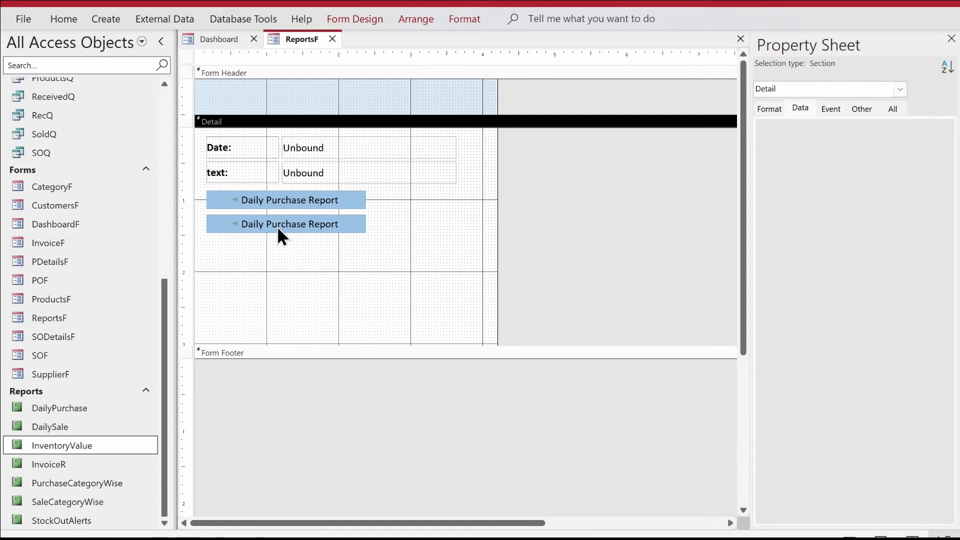
click(244, 219)
click(253, 222)
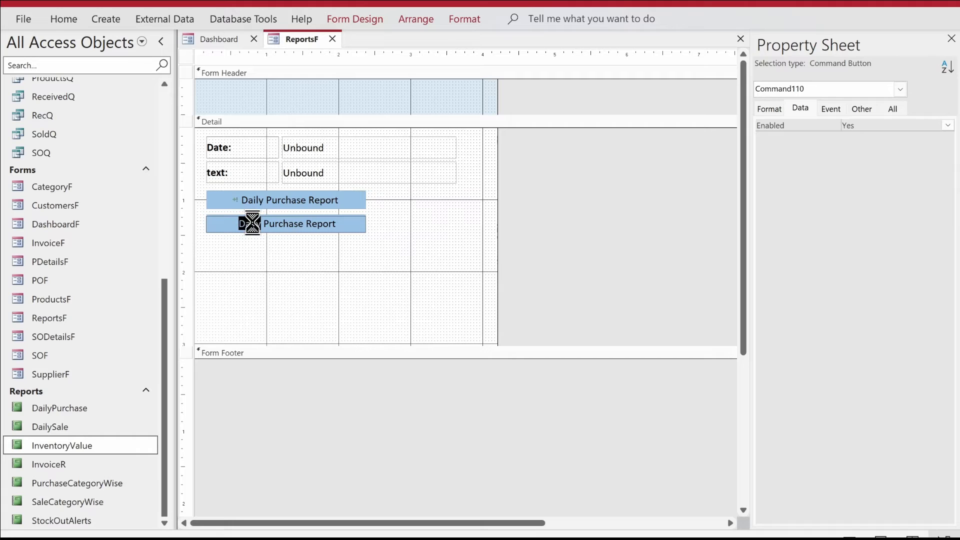
key(BackSpace)
key(Delete)
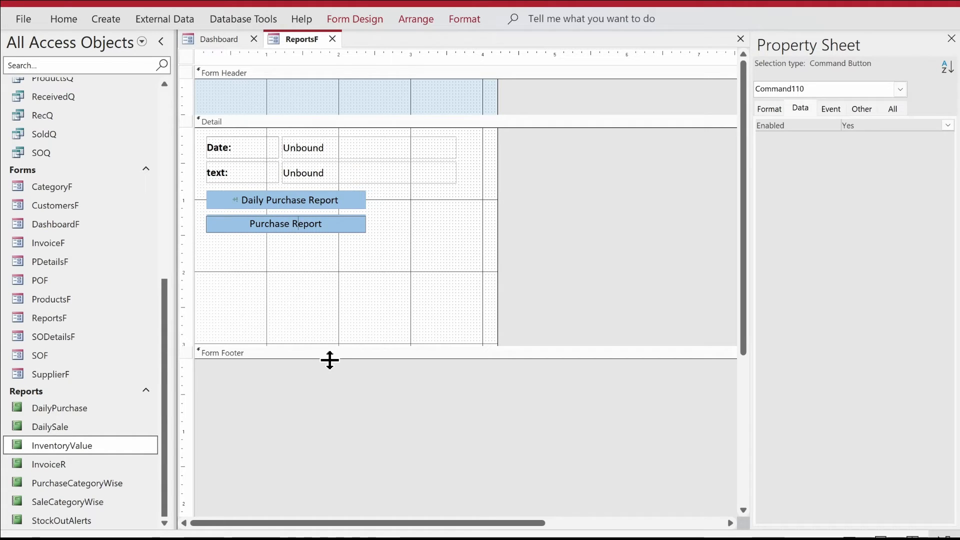
text(Categor)
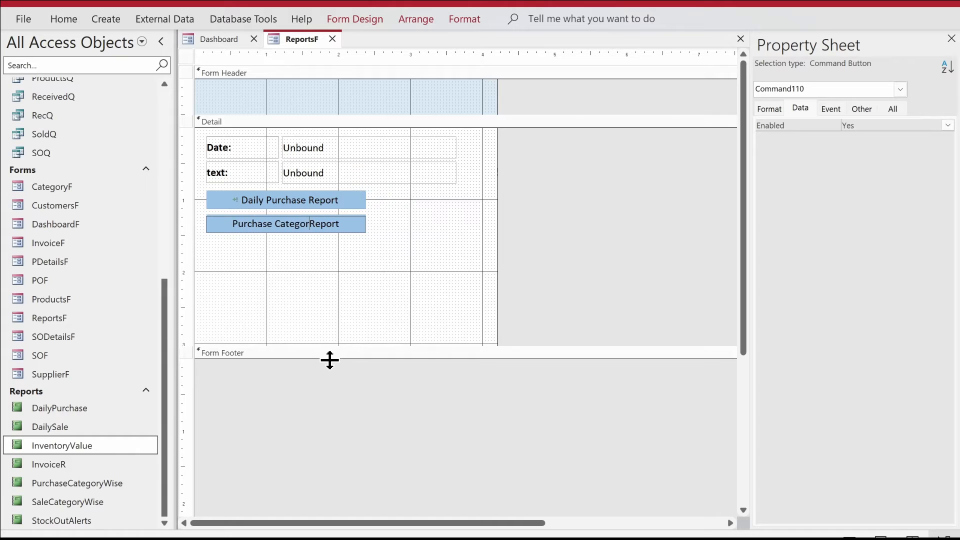
text(y Wise)
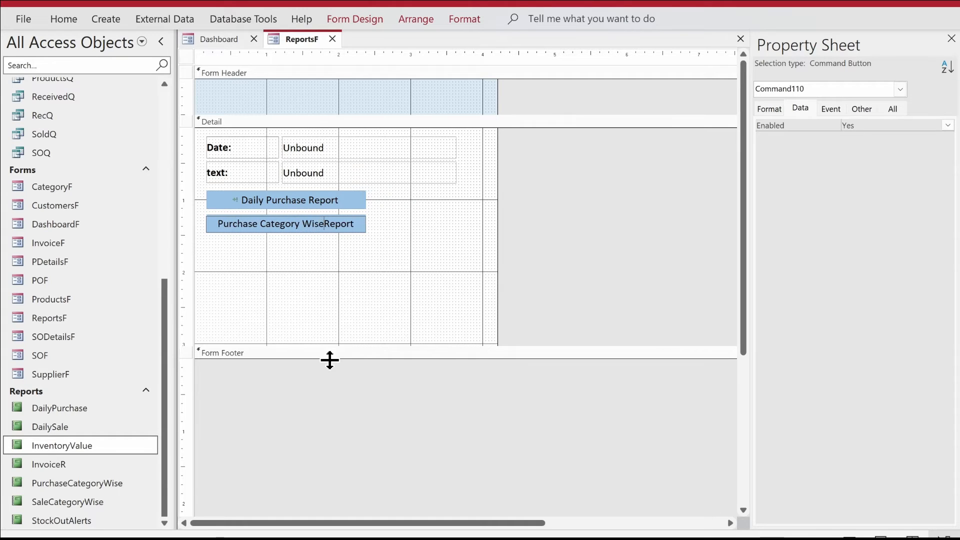
key(Return)
- Apply the white quick style with a blue outline to both report buttons
shift+click(354, 200)
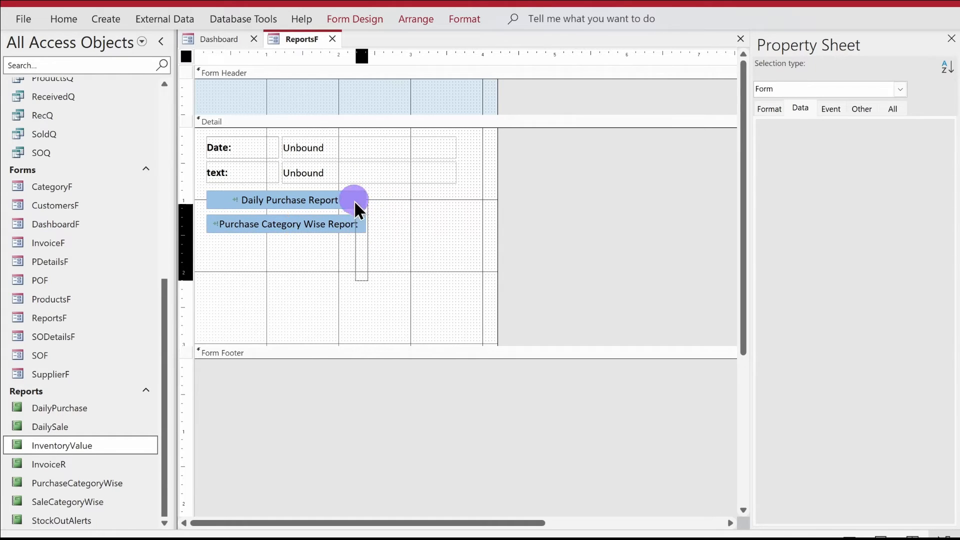
click(450, 24)
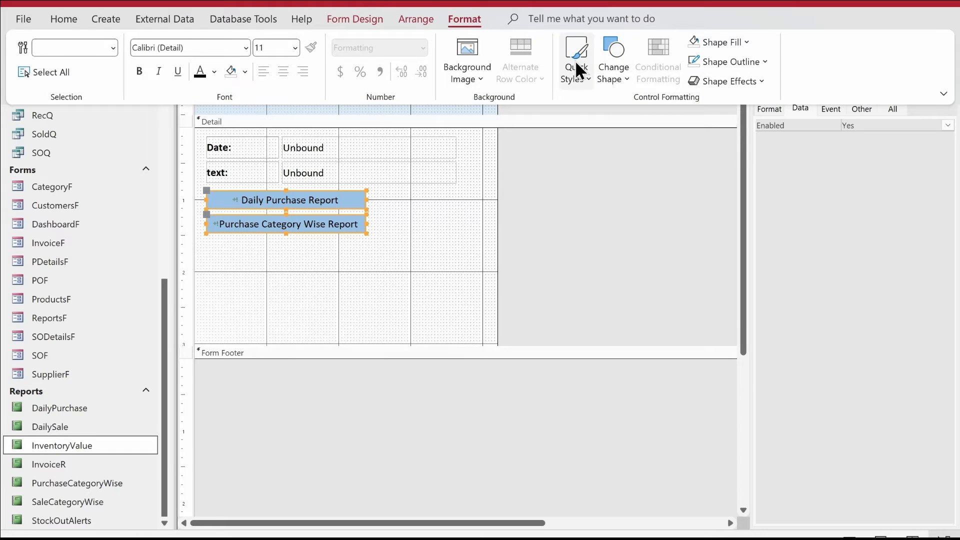
click(577, 68)
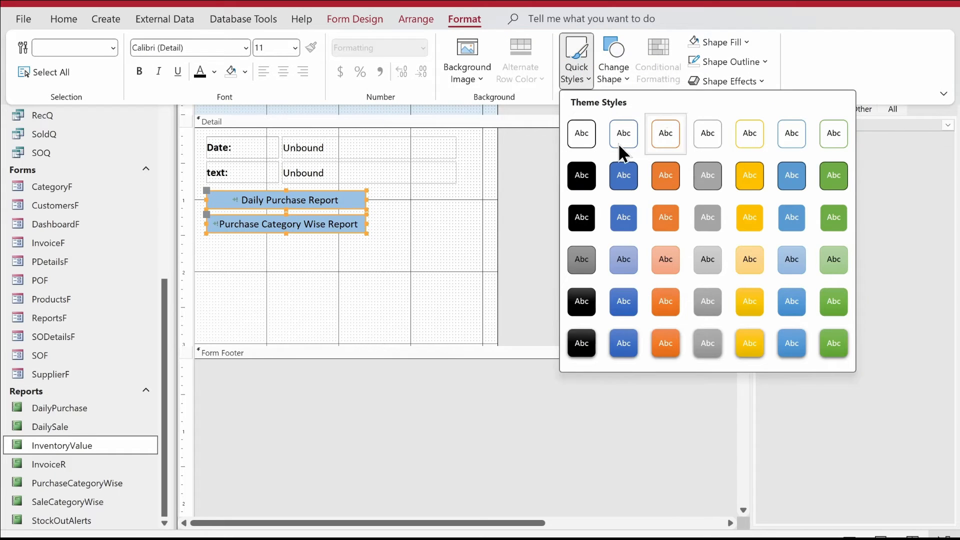
click(630, 132)
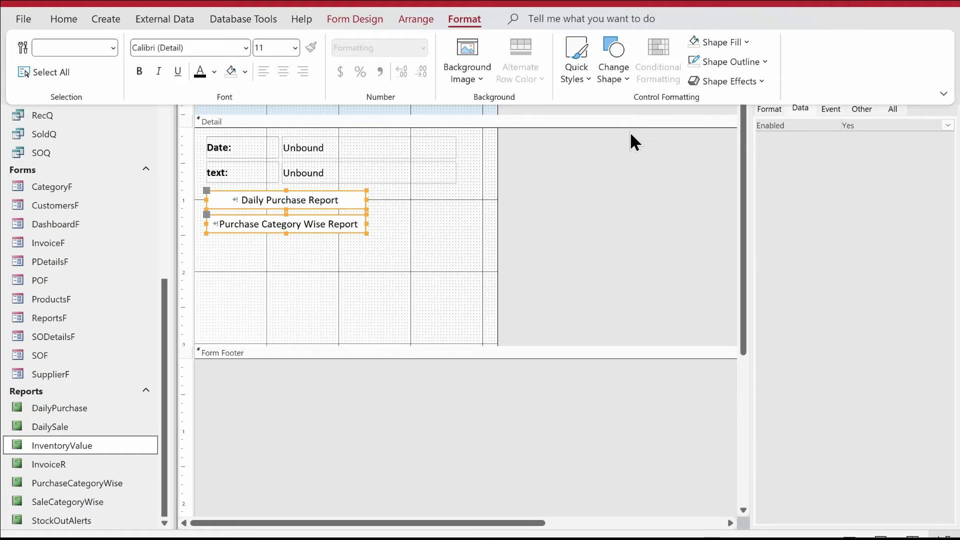
click(400, 309)
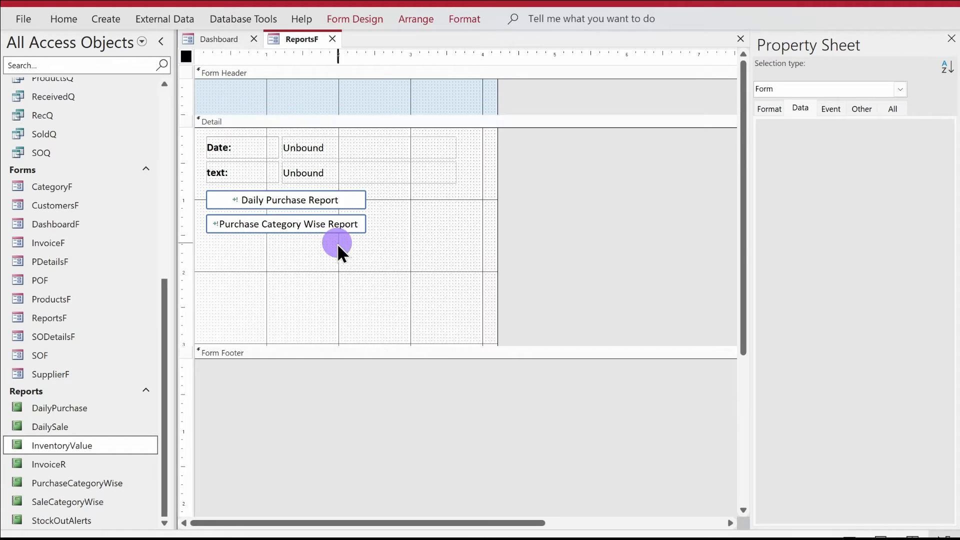
- Reduce the outline of both report buttons to the thinnest line thickness
drag(337, 243, 281, 182)
click(464, 19)
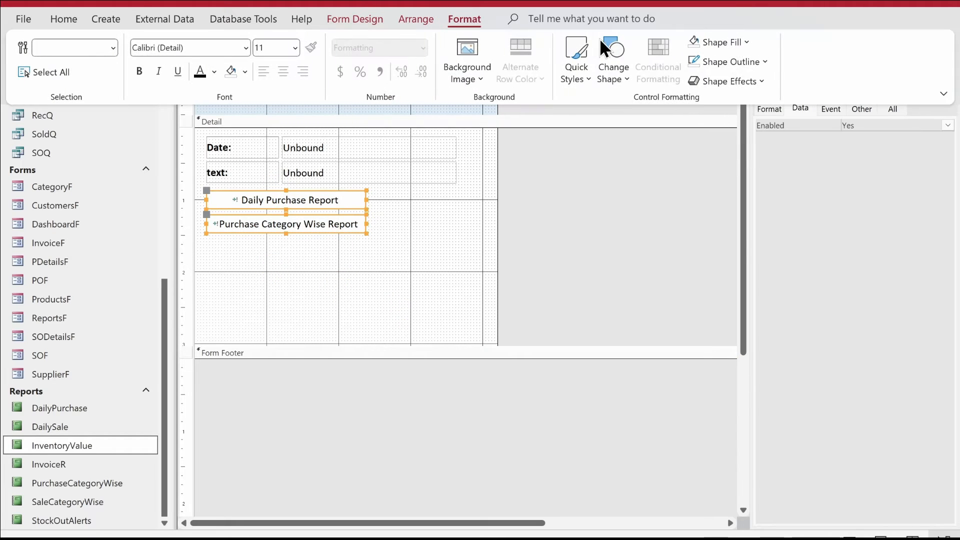
click(746, 62)
mouse_move(802, 423)
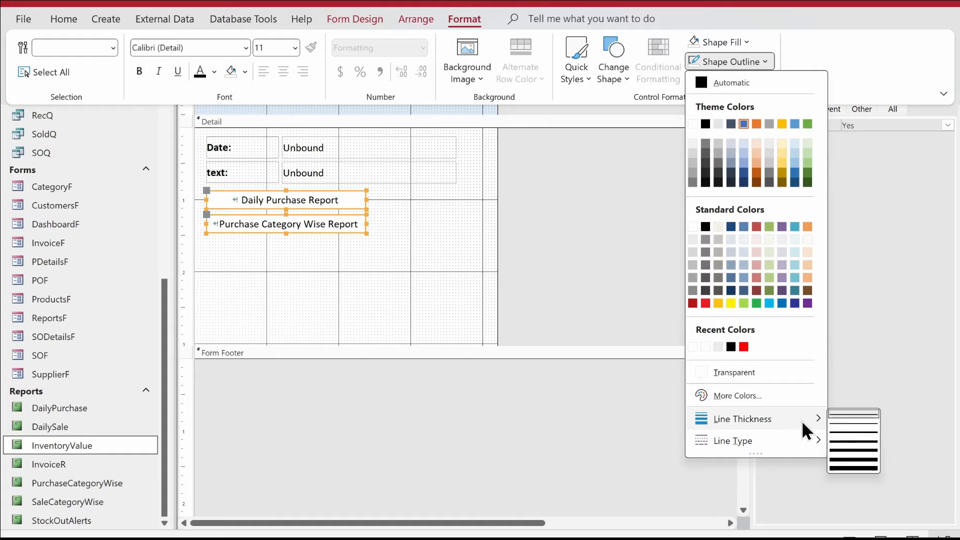
click(855, 419)
click(295, 283)
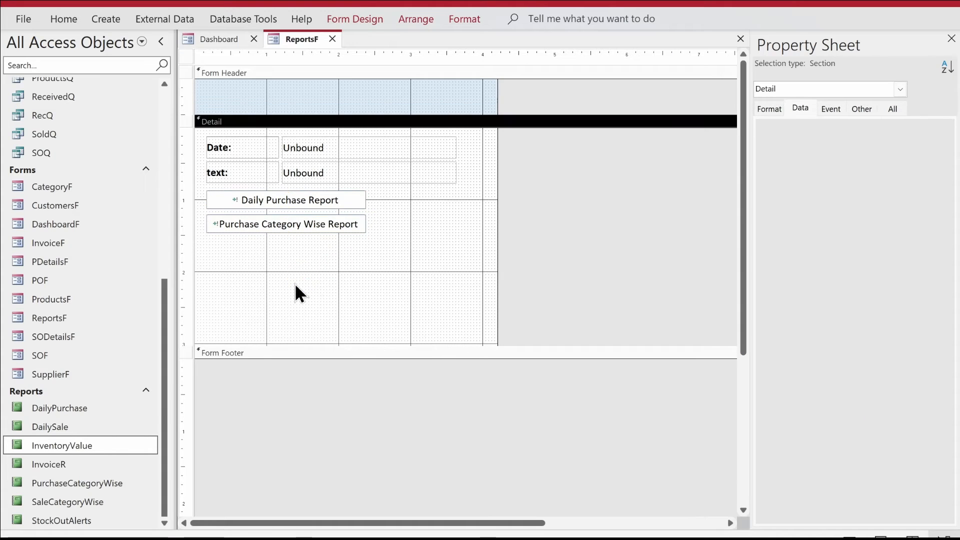
- Set the outline thickness of both report buttons to 1 pt
drag(396, 251, 255, 200)
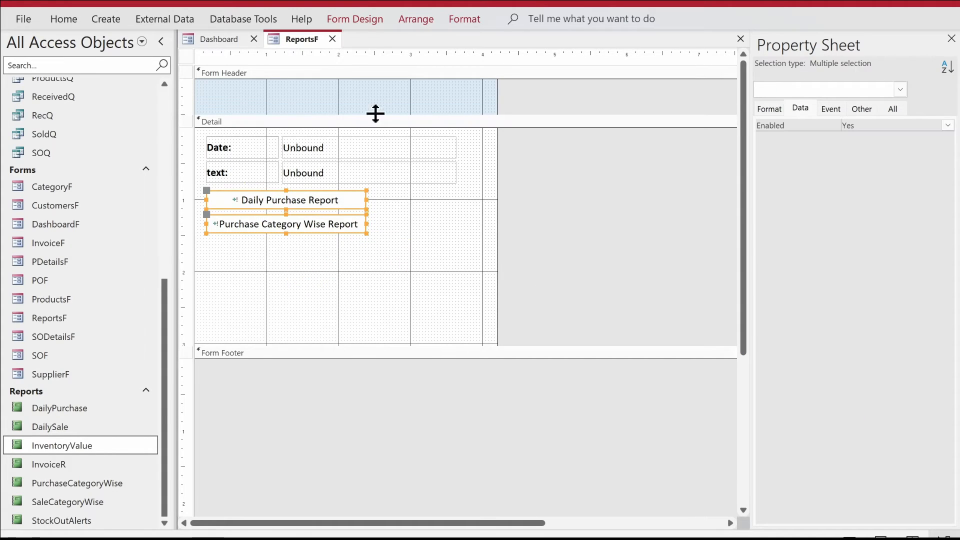
click(461, 20)
click(728, 59)
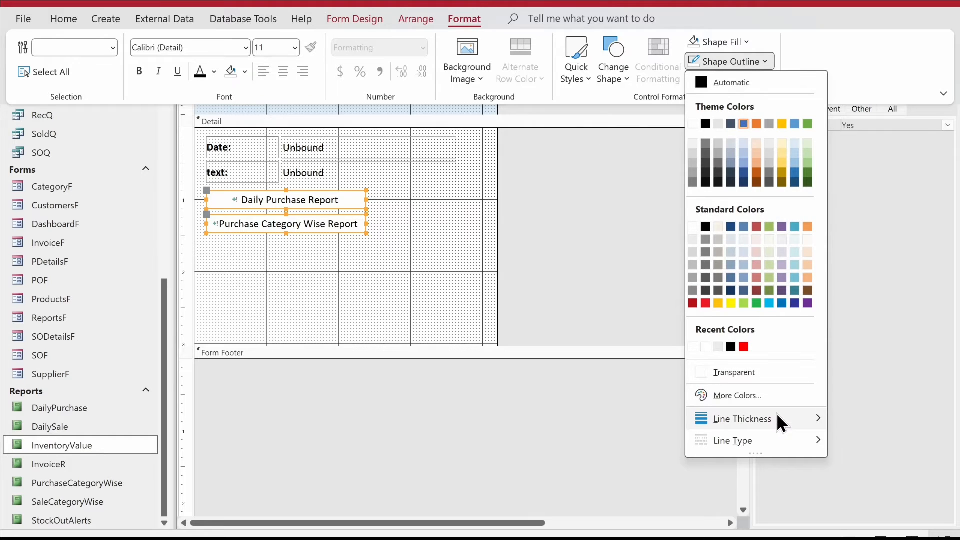
mouse_move(779, 418)
click(850, 420)
click(400, 327)
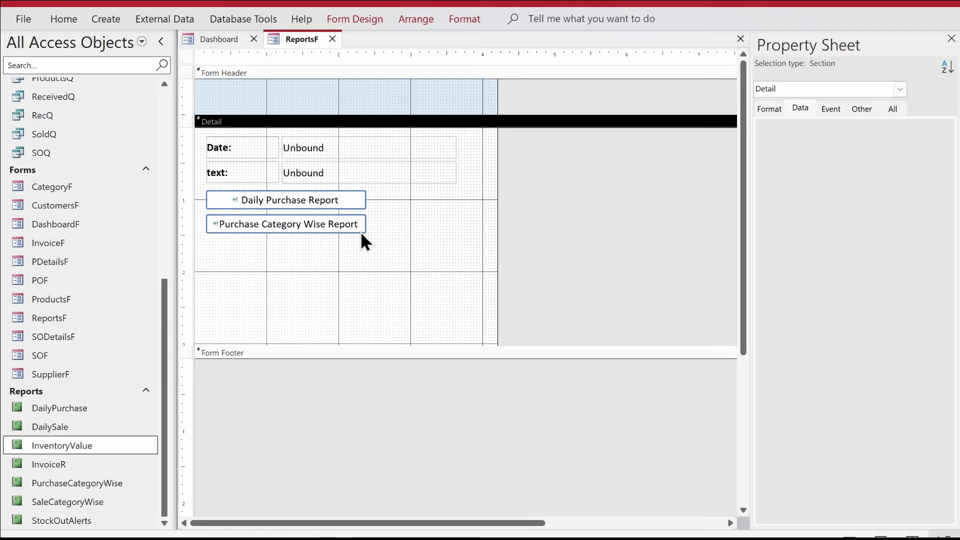
- Set the picture of the Daily Purchase Report button to Binoculars (Find)
click(340, 200)
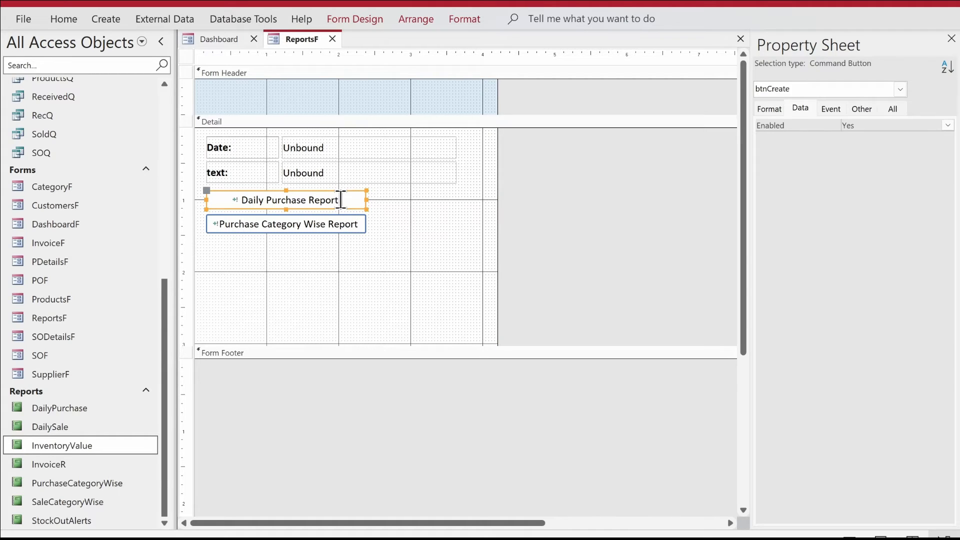
click(774, 109)
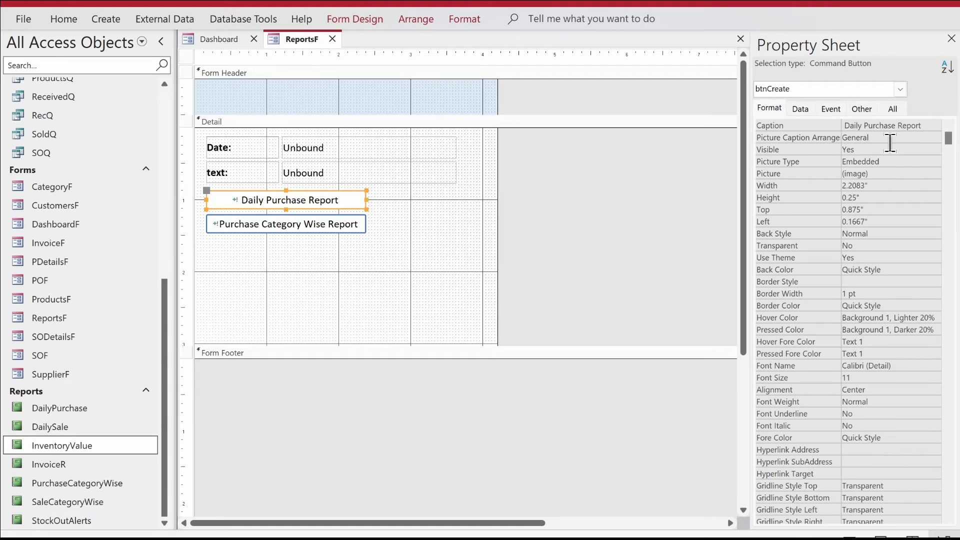
click(881, 173)
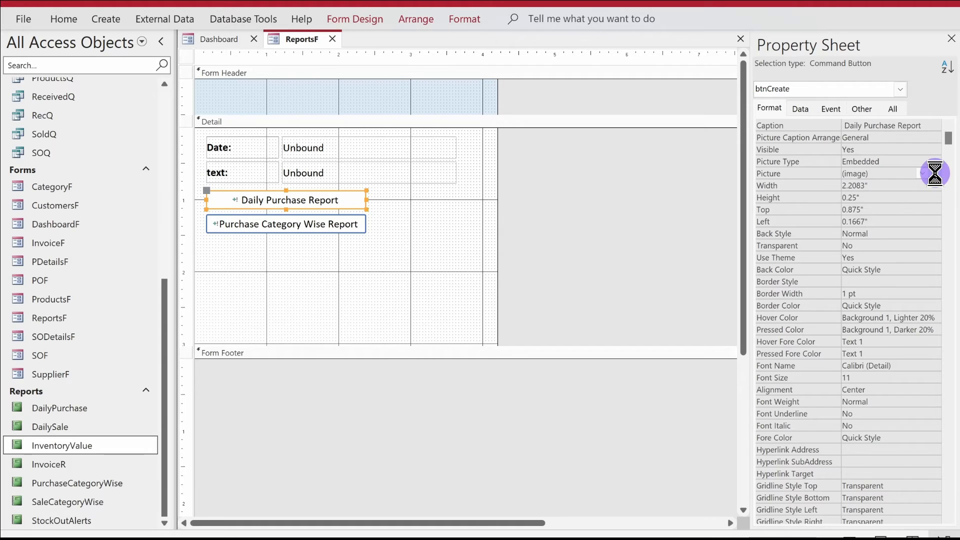
click(446, 192)
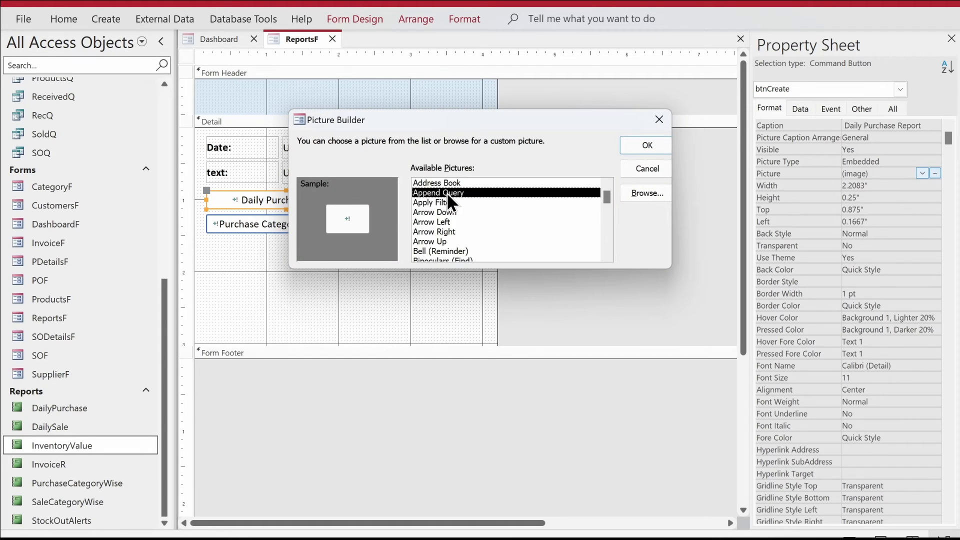
key(Down)
key(Down)
key(Down)
key(Down)
key(Down)
key(Down)
key(Down)
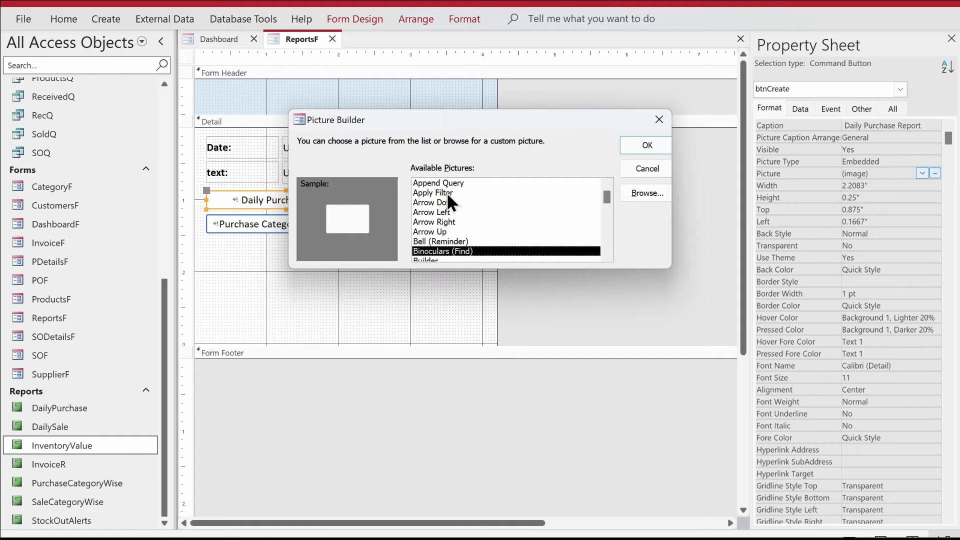
key(Return)
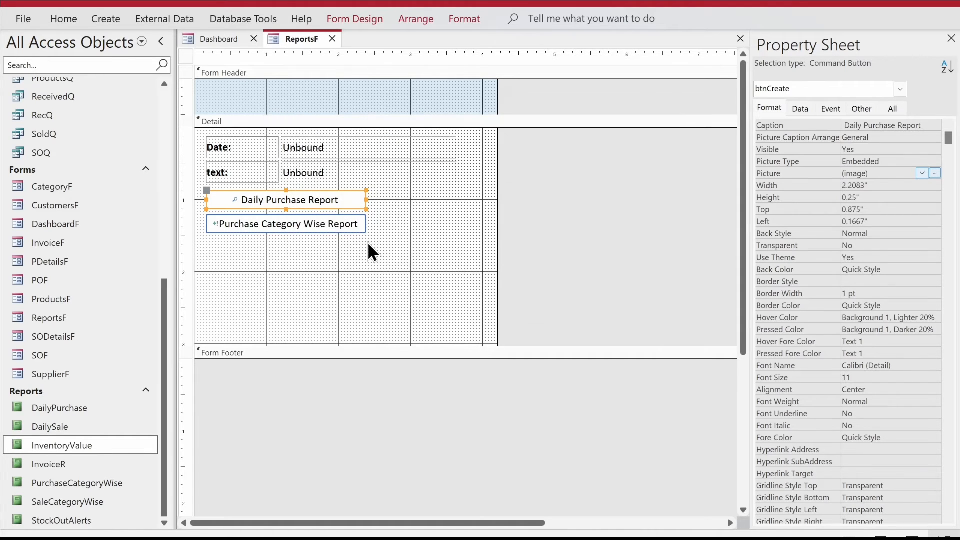
- Set the picture of the Purchase Category Wise Report button to Binoculars (Find)
click(355, 230)
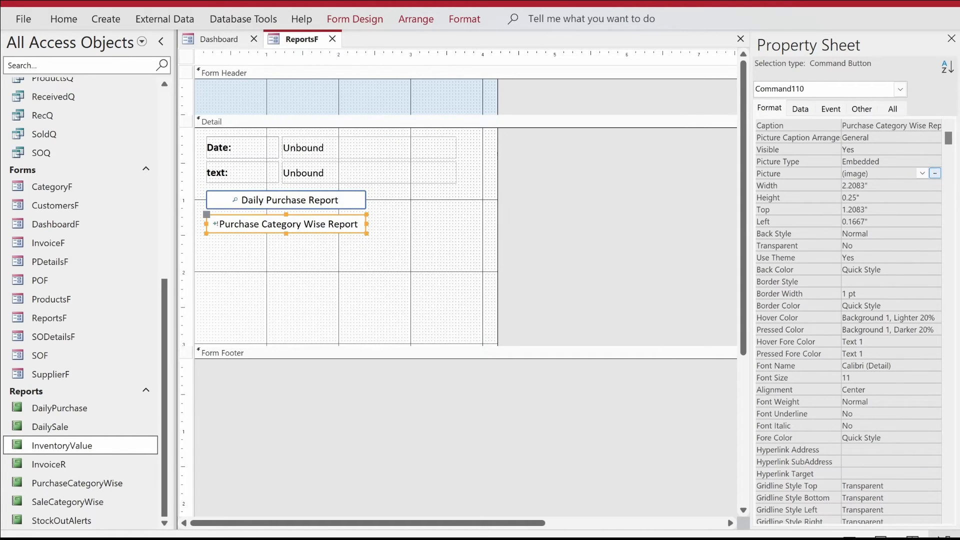
click(935, 173)
key(Down)
key(Down)
key(Down)
key(Down)
key(Down)
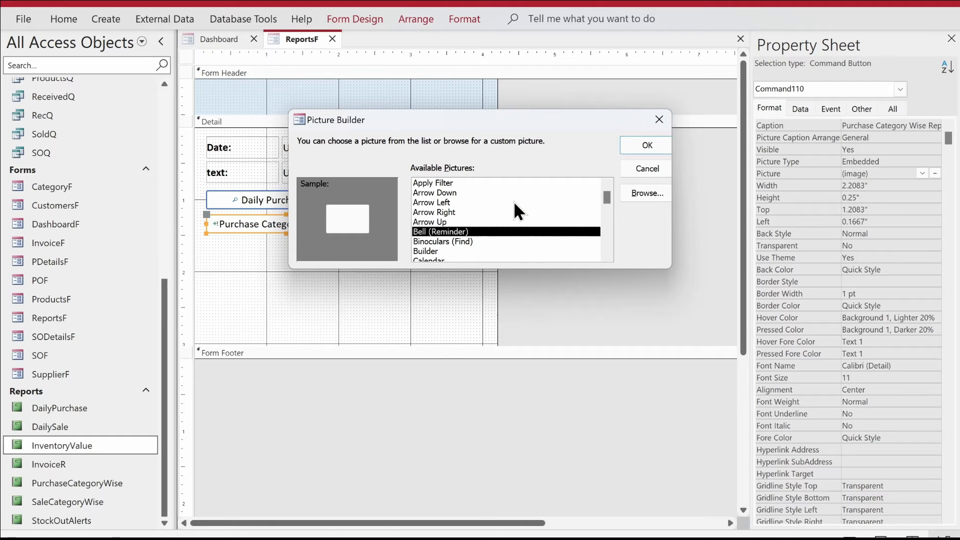
key(Up)
key(Up)
key(Up)
key(Up)
key(Up)
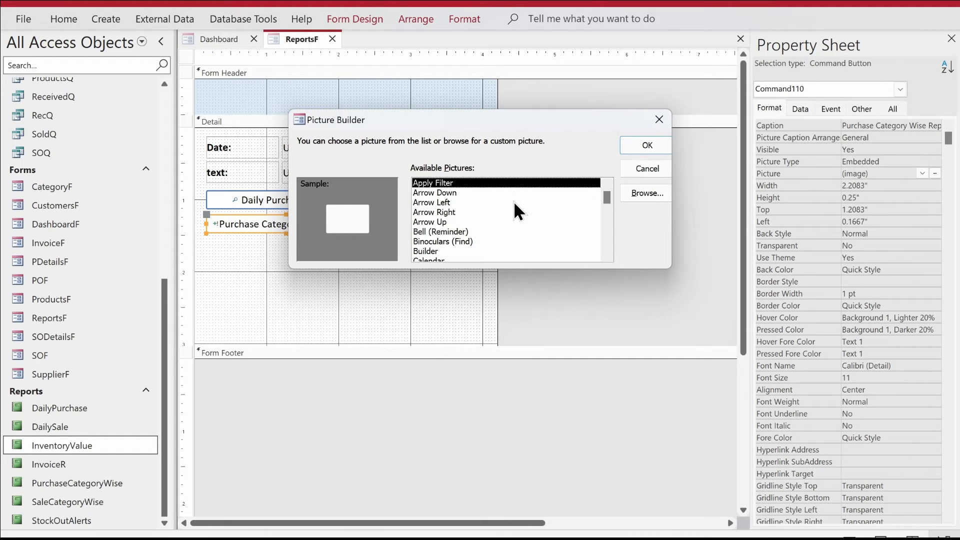
key(b)
key(Down)
key(Return)
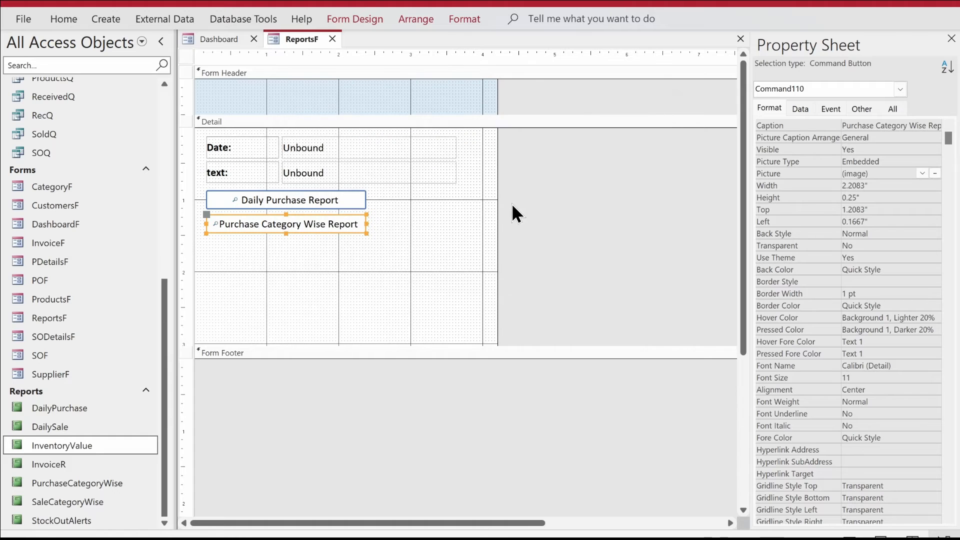
- Duplicate both purchase report buttons and place the copies directly to the right of the originals
click(512, 204)
drag(292, 253, 286, 197)
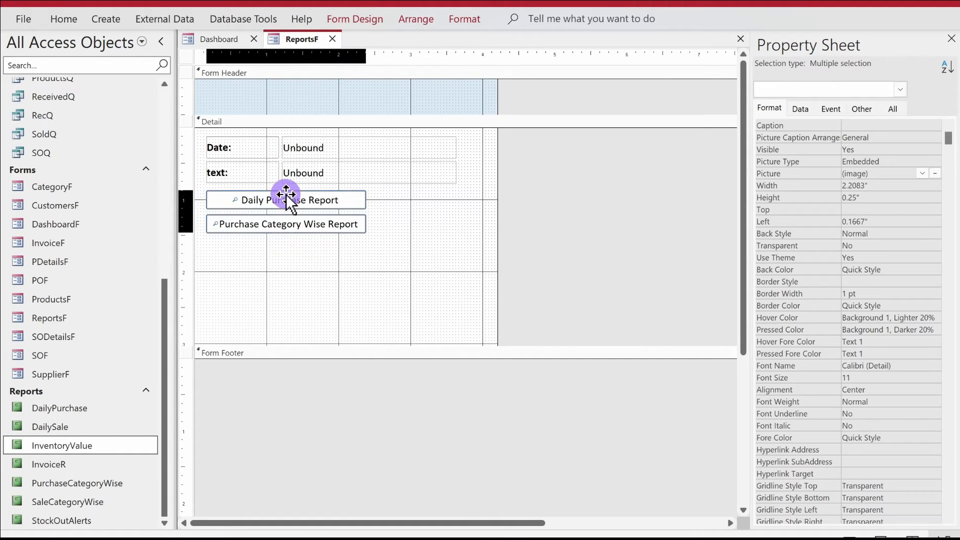
click(287, 198)
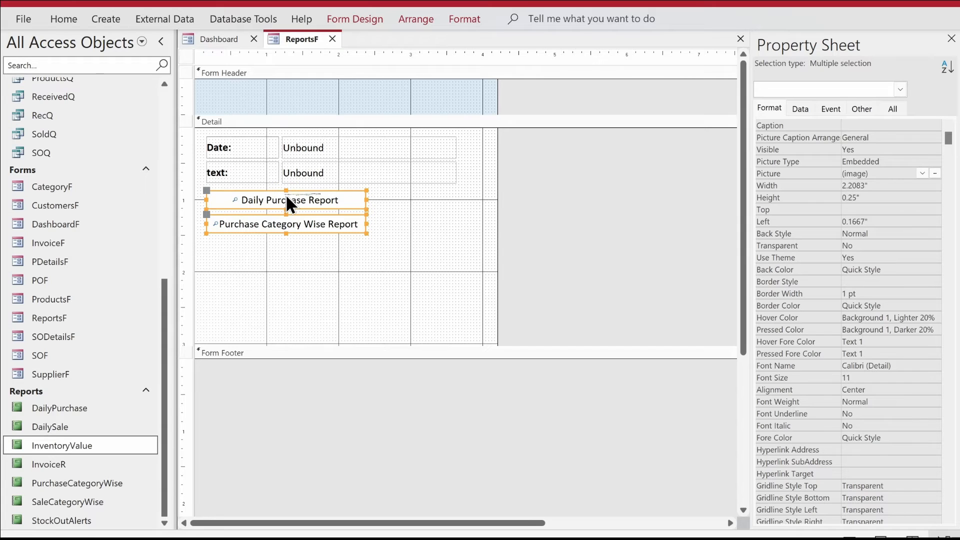
key(ctrl+v)
drag(302, 238, 472, 193)
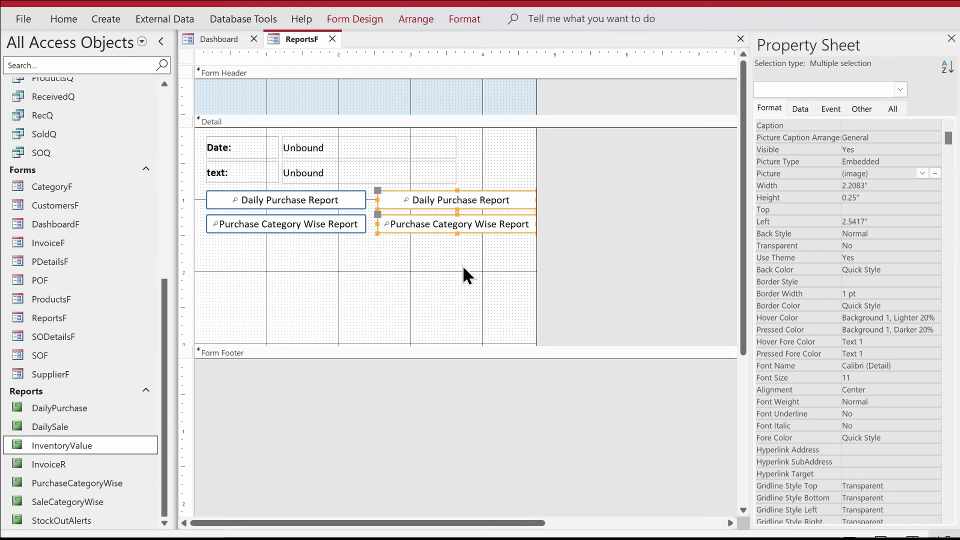
- Change the caption of the copied Daily Purchase Report button to "Daily Sale Report"
click(463, 266)
click(456, 194)
double_click(453, 193)
text(Sale)
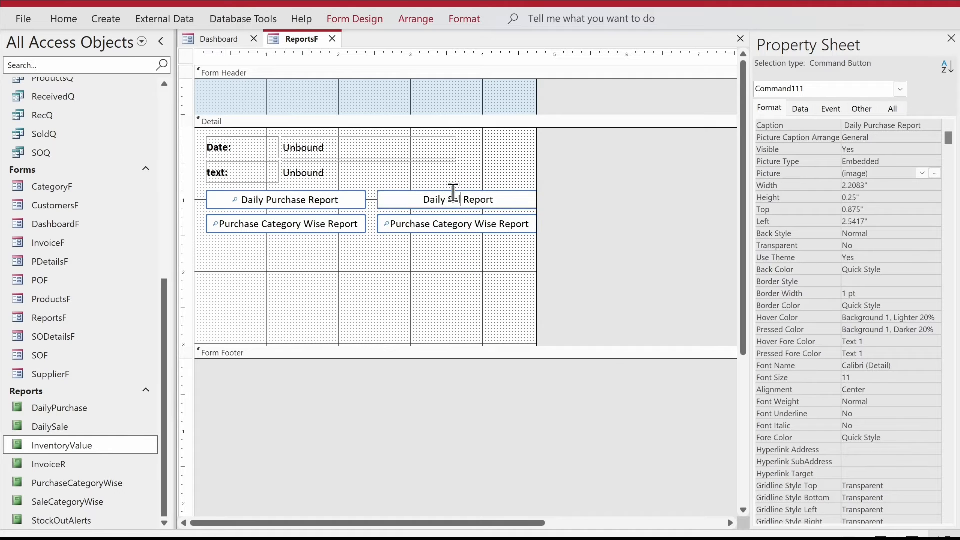
- Caption the copied category button "Sale Category Wise Report" and widen the form to about 4.88 inches, just past the right-hand buttons
click(395, 224)
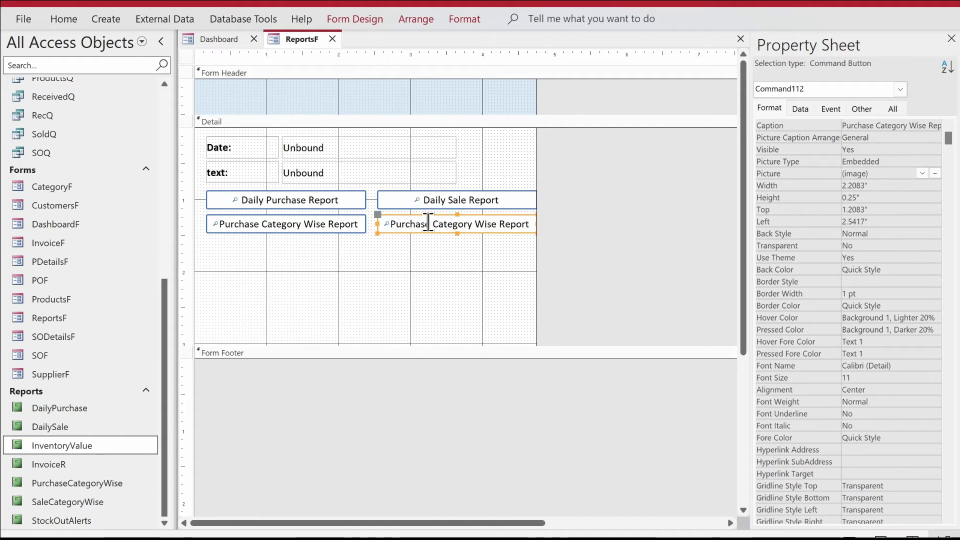
double_click(422, 223)
text(Sale)
key(Return)
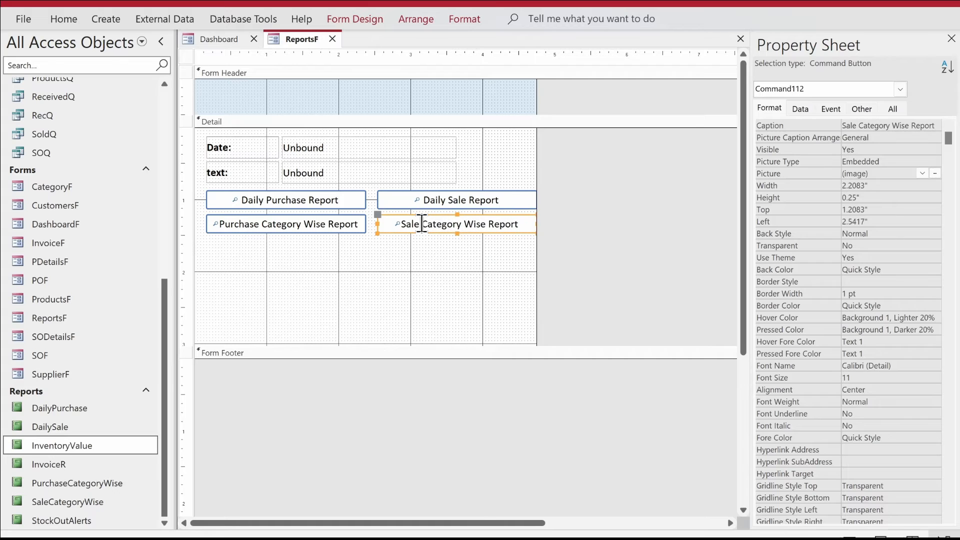
click(420, 275)
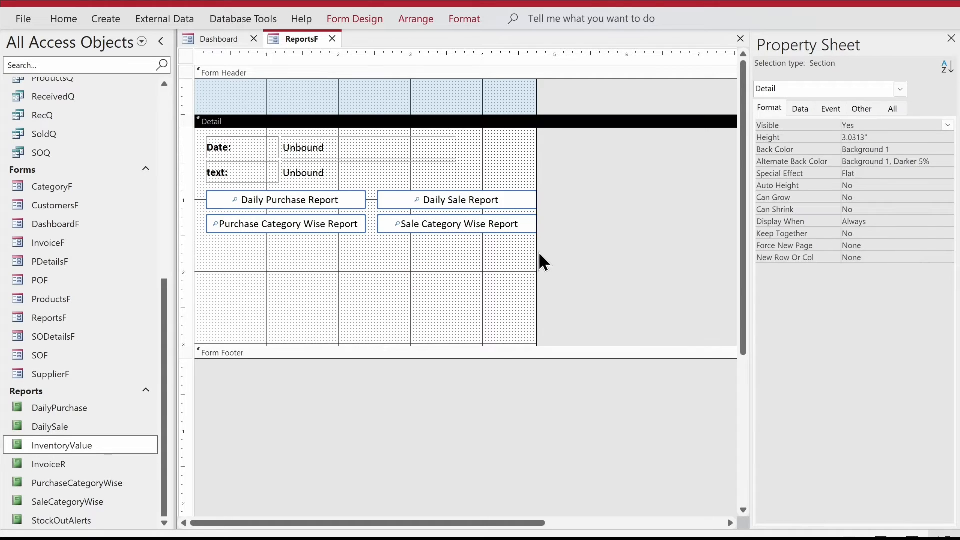
drag(537, 251, 546, 251)
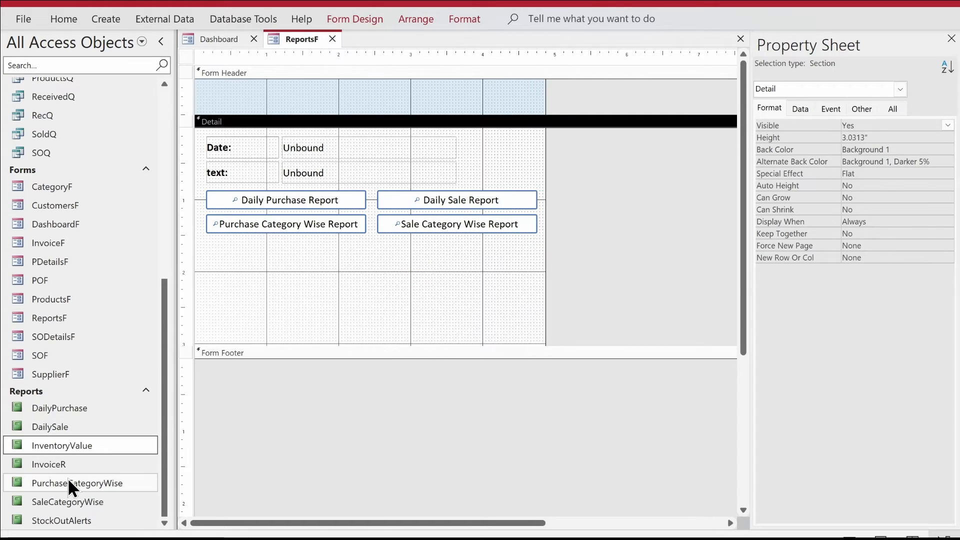
- Mark the DailyPurchase, DailySale, PurchaseCategoryWise and SaleCategoryWise reports to compare the report list with the form's buttons
click(94, 409)
click(83, 427)
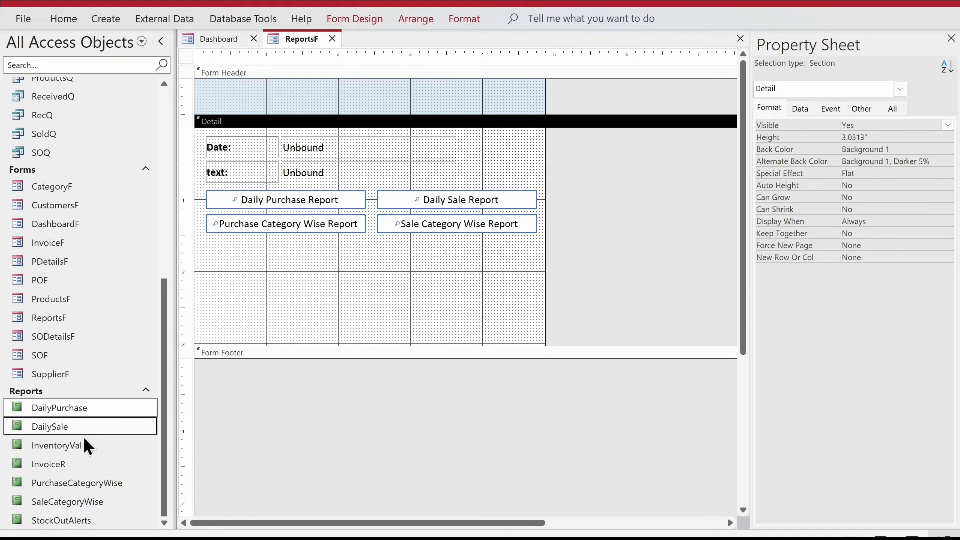
ctrl+click(101, 487)
ctrl+click(97, 501)
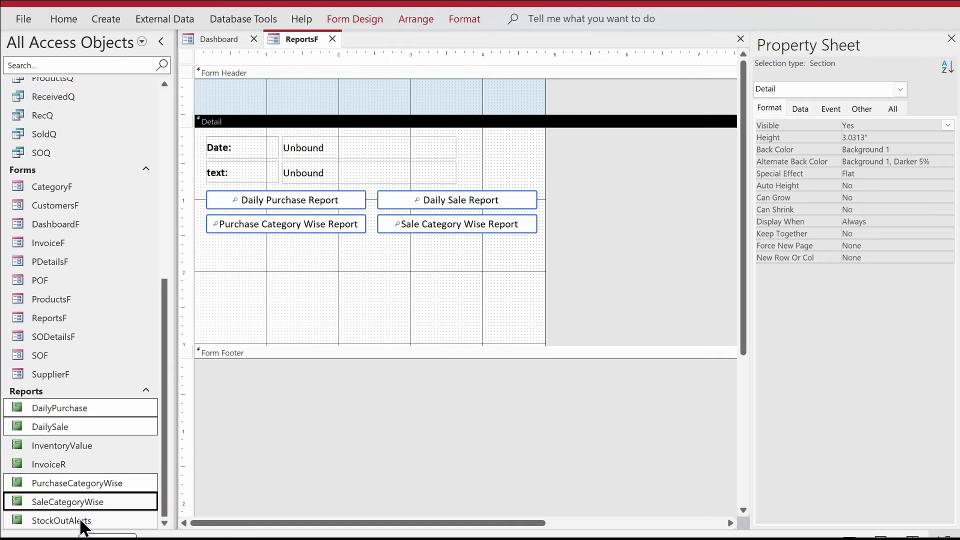
- Duplicate the Purchase Category Wise Report and Sale Category Wise Report buttons as a third row directly below
click(390, 255)
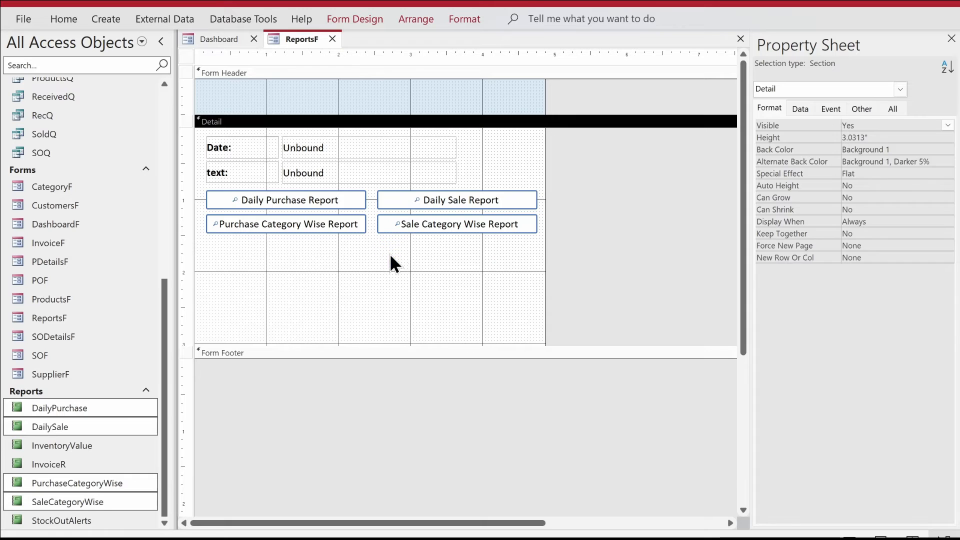
drag(395, 244, 316, 214)
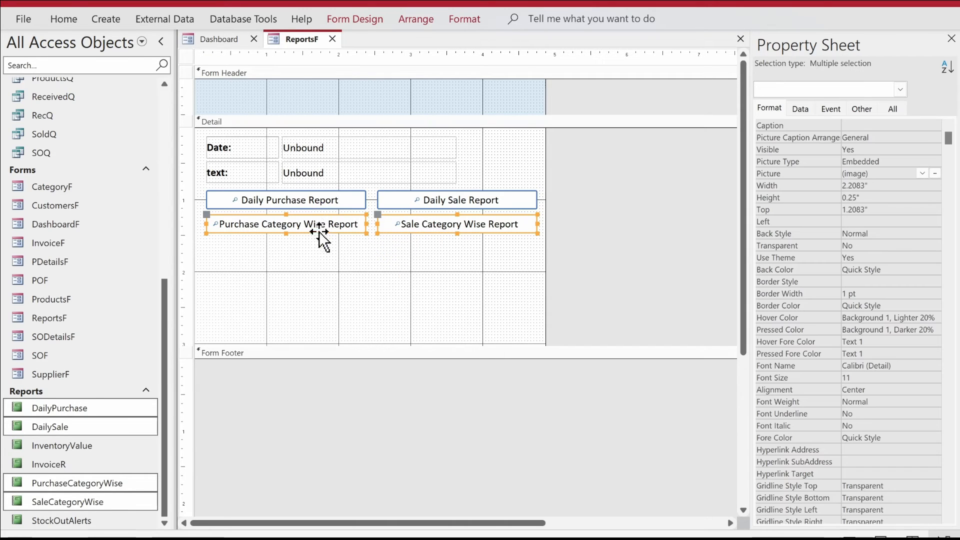
key(ctrl+c)
key(ctrl+v)
click(330, 283)
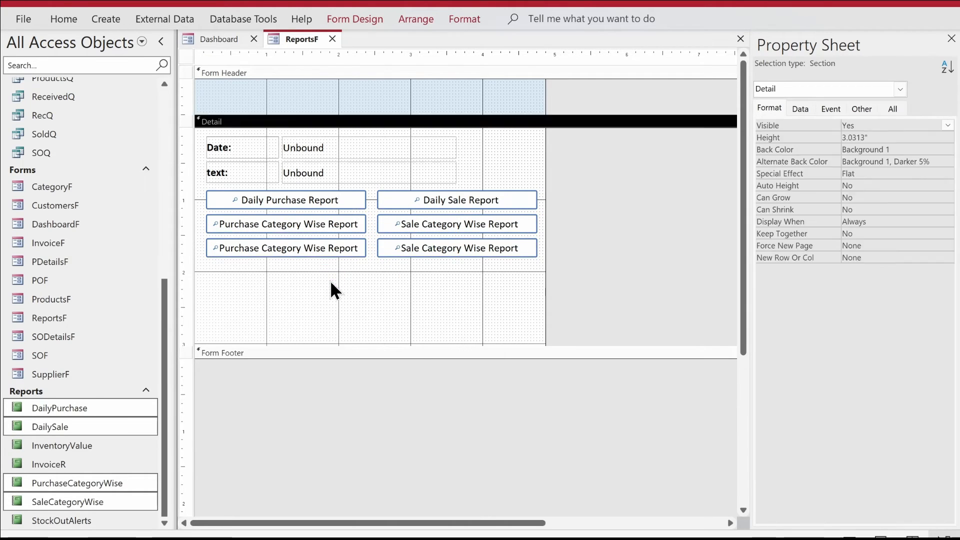
- Change the caption of the left button in the third row to "Inventory Value Report"
click(294, 249)
click(251, 245)
drag(220, 248, 363, 245)
key(BackSpace)
key(BackSpace)
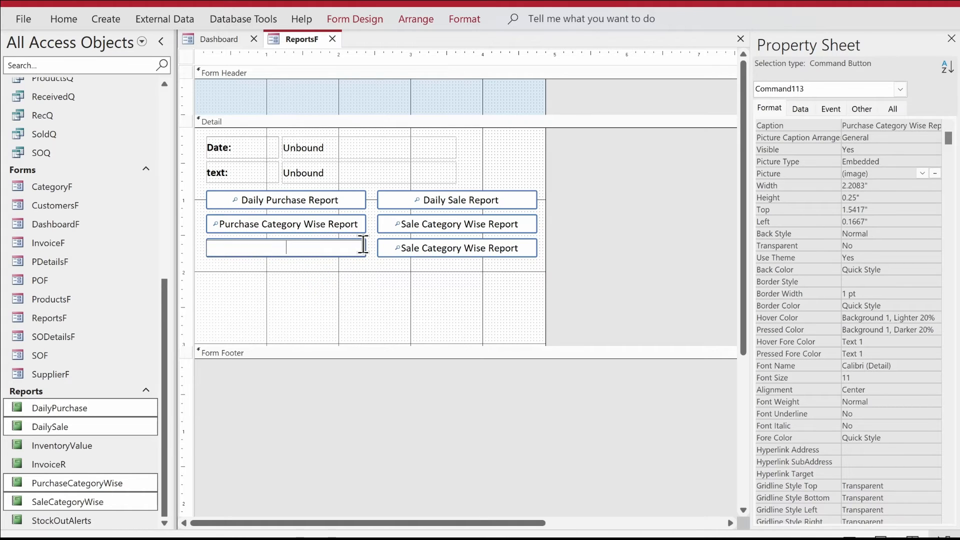
text(Inventory V)
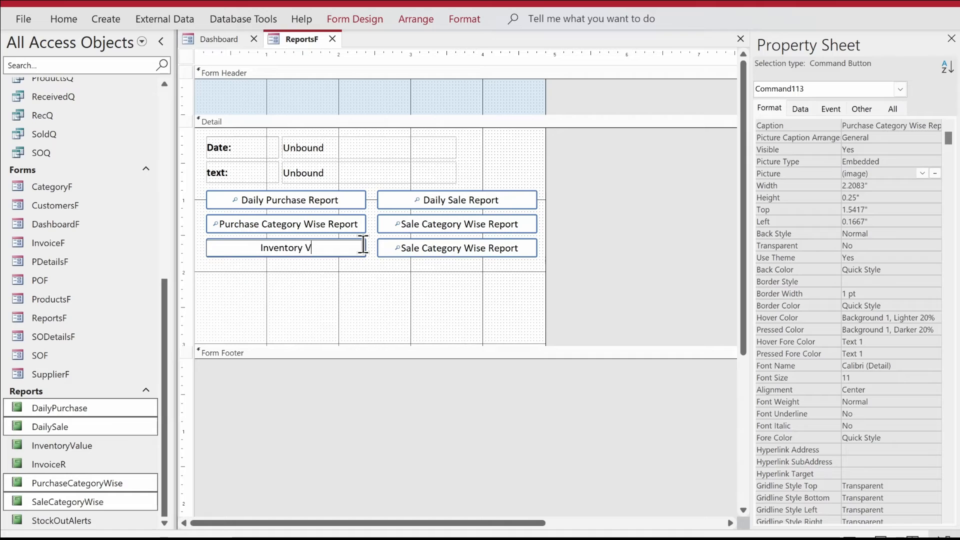
text(alue Report)
key(Return)
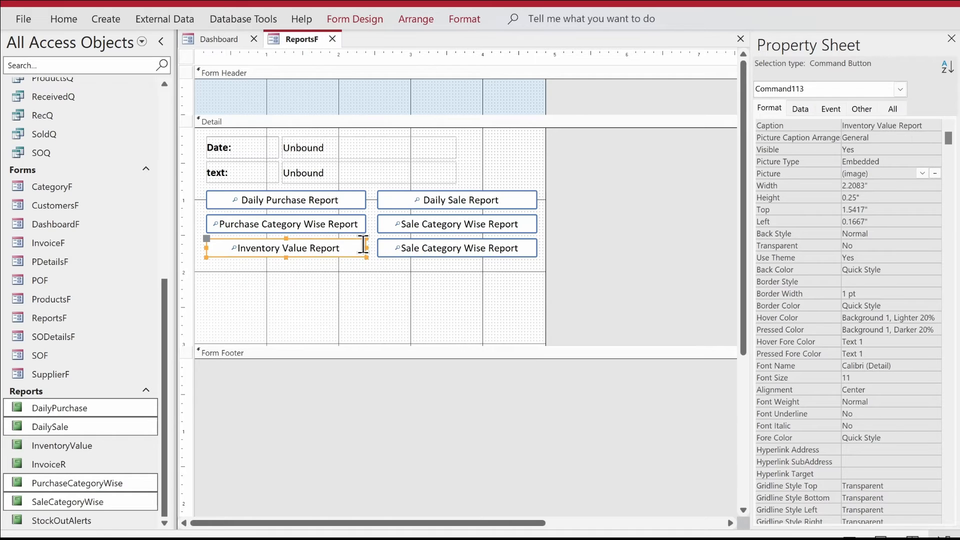
- Change the caption of the right button in the third row to "Stock Out Alerts"
click(438, 247)
drag(395, 247, 530, 247)
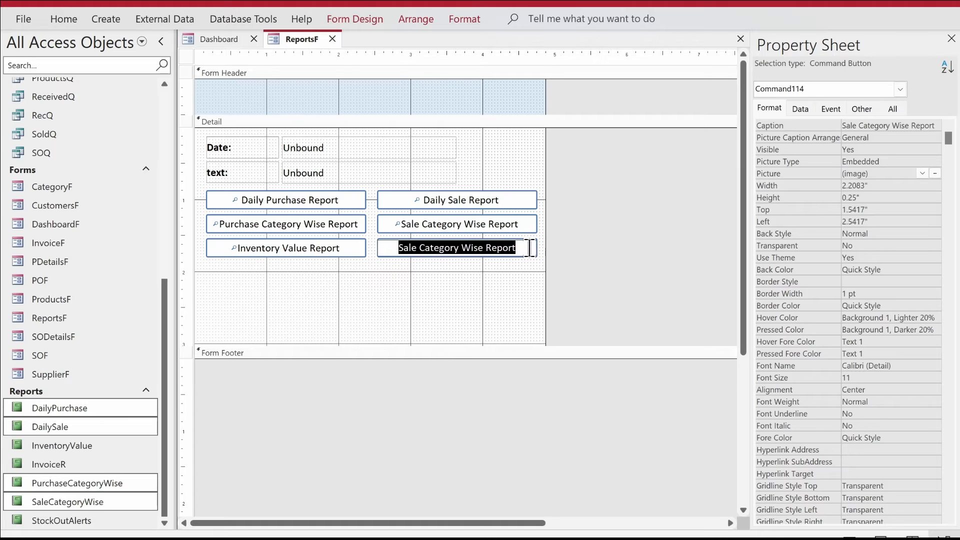
text(Stock Out Alerts)
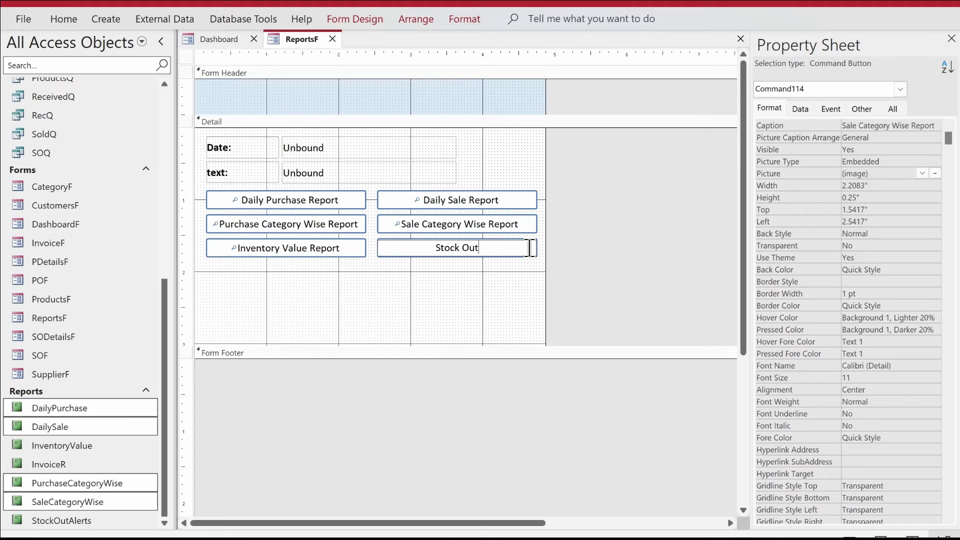
key(Return)
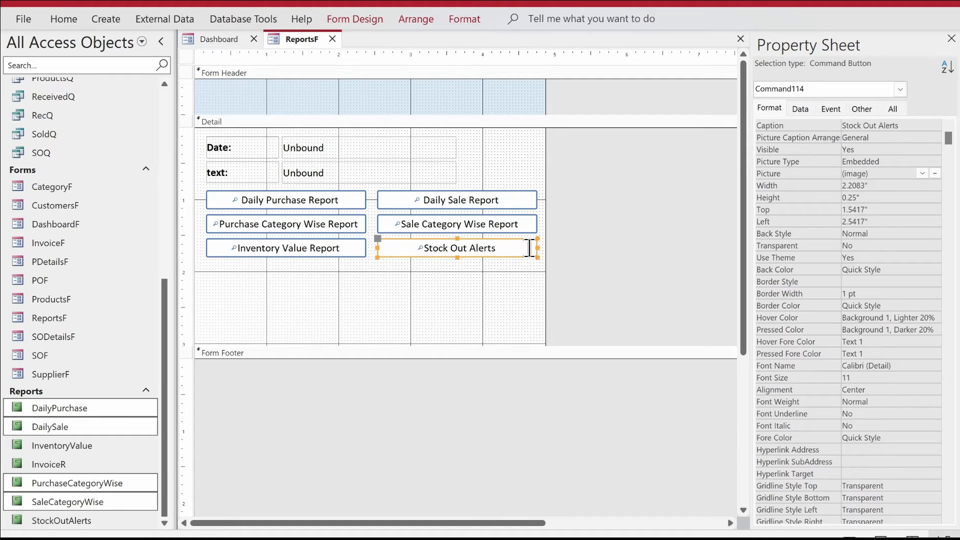
click(398, 307)
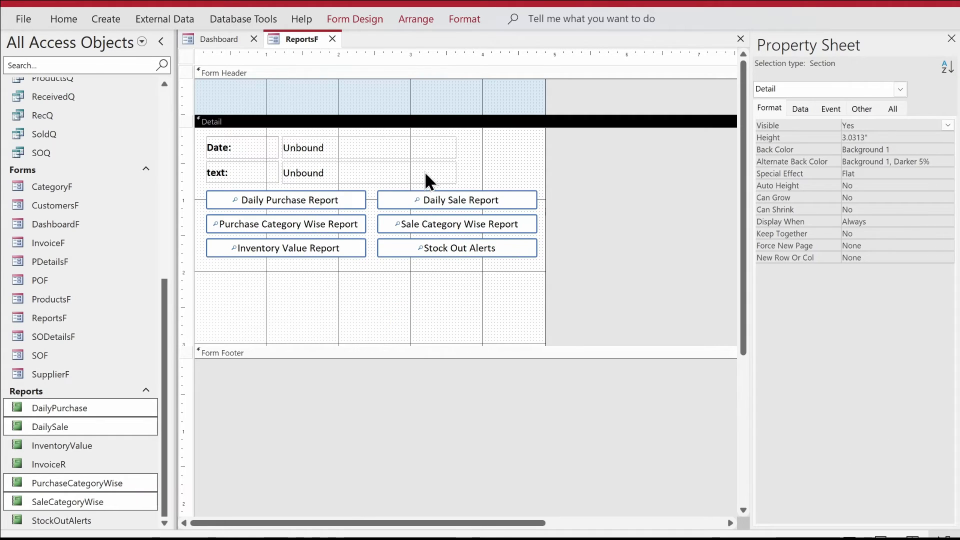
- Delete the "text:" label with its unbound field and remove the layout from the Date label and text box
key(Delete)
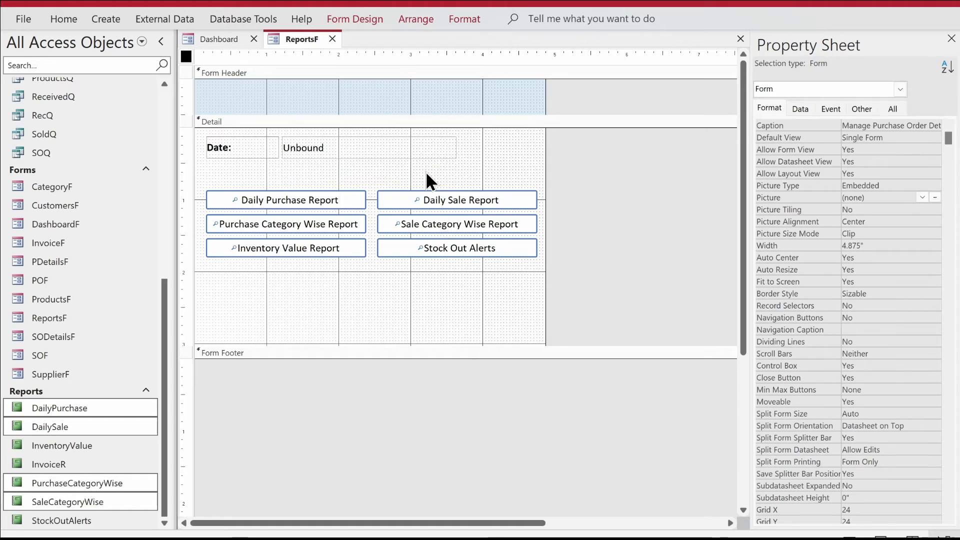
click(430, 146)
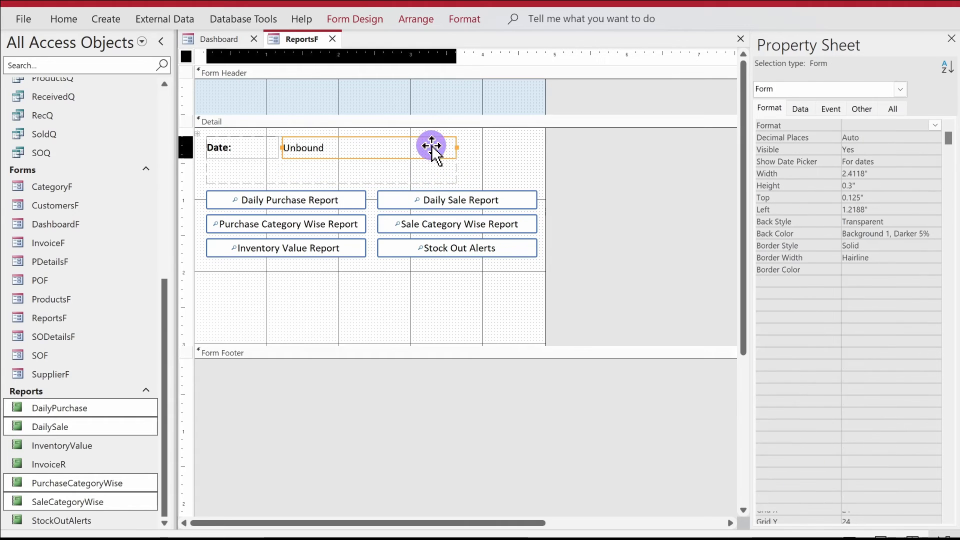
click(452, 170)
drag(474, 167, 246, 148)
right_click(246, 148)
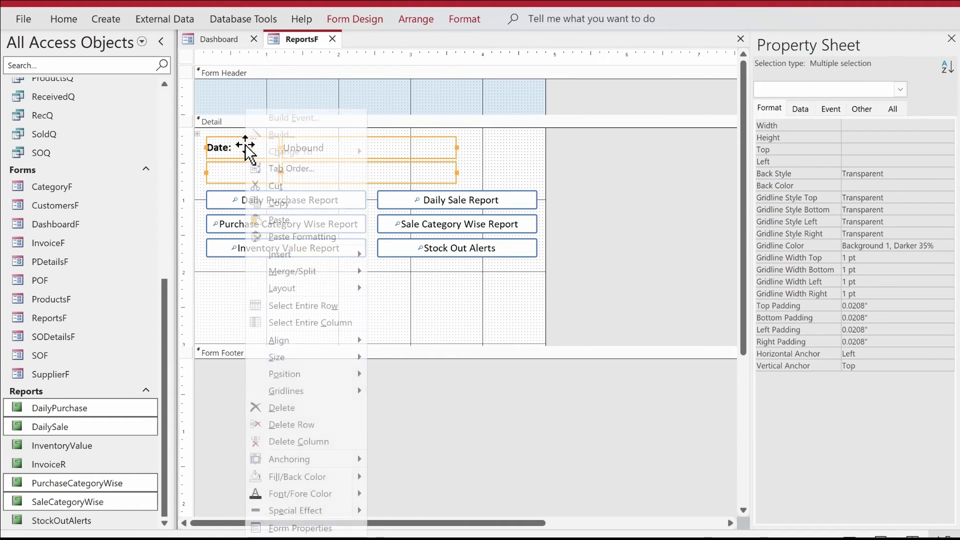
mouse_move(315, 289)
click(437, 311)
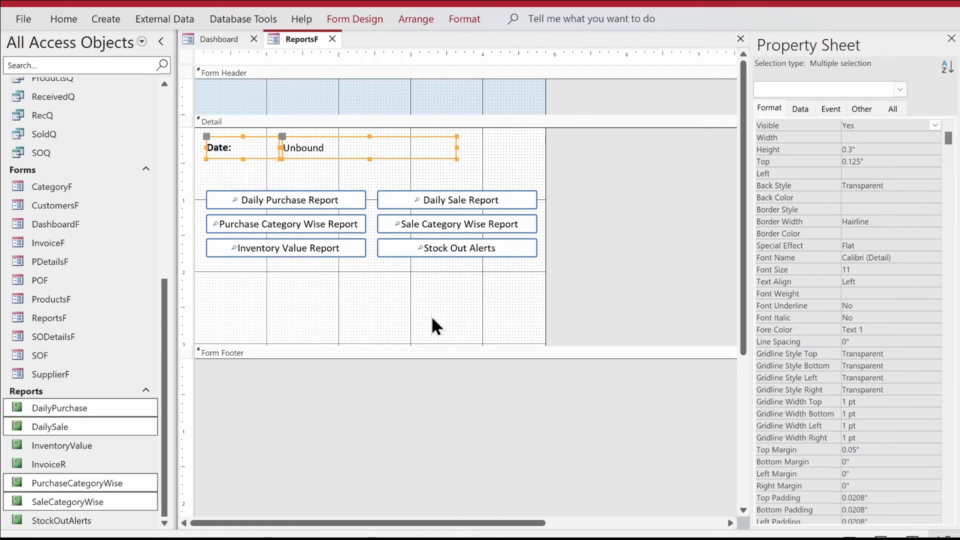
- Widen the date text box to about 3.49 inches and reduce the height of the Form Header section
click(405, 213)
click(429, 145)
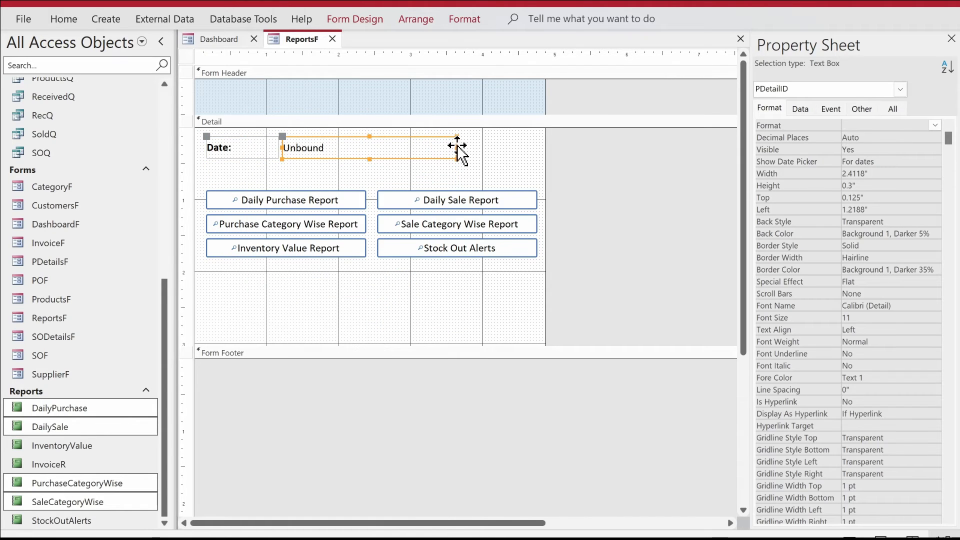
drag(456, 147, 535, 148)
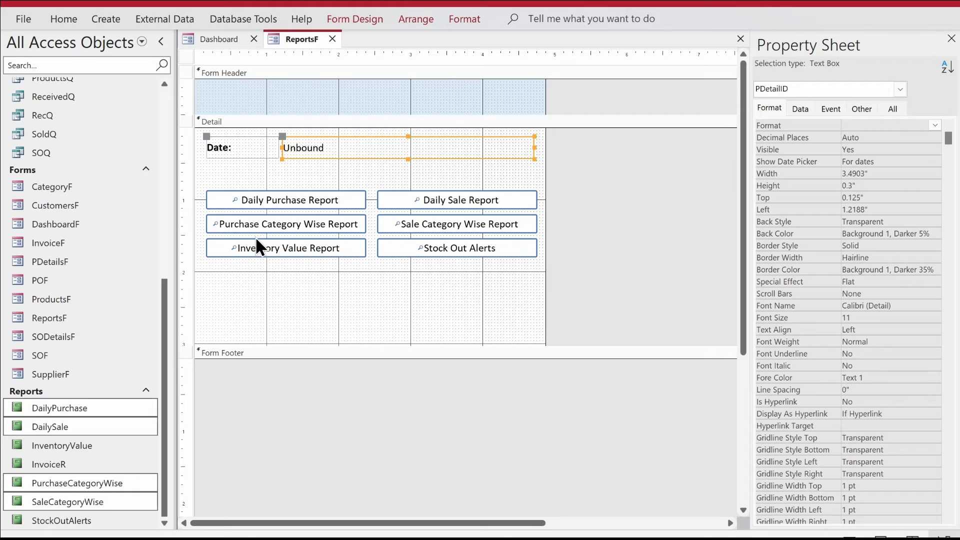
click(360, 297)
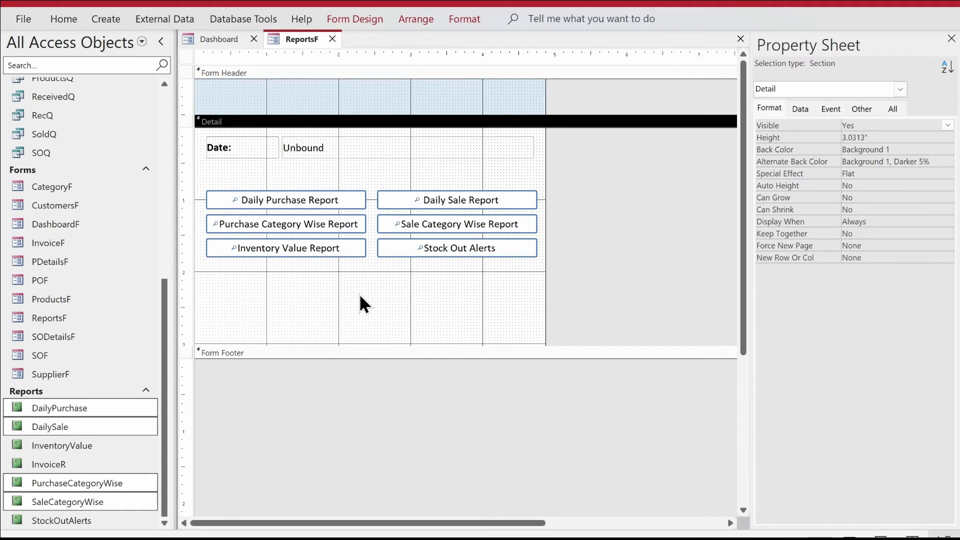
drag(386, 114, 378, 89)
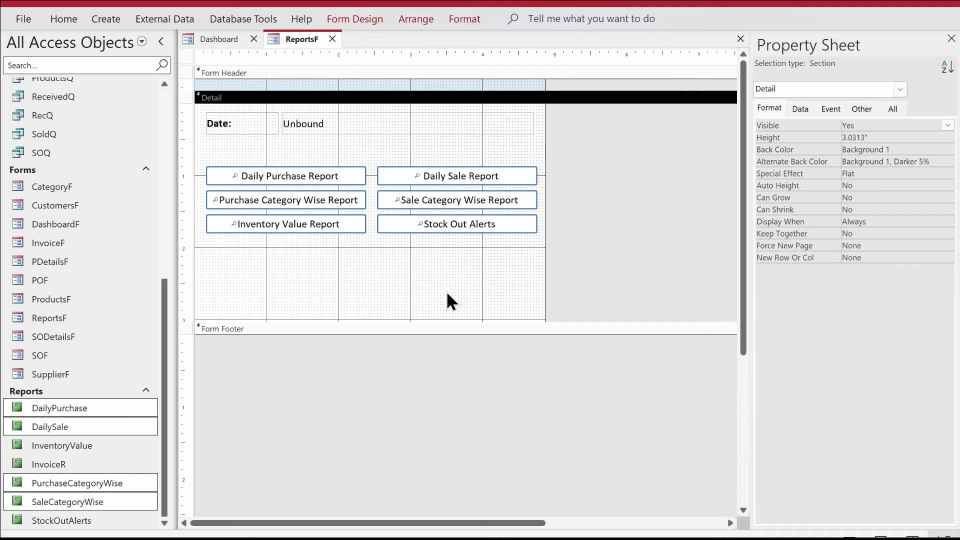
drag(446, 293, 258, 246)
click(332, 120)
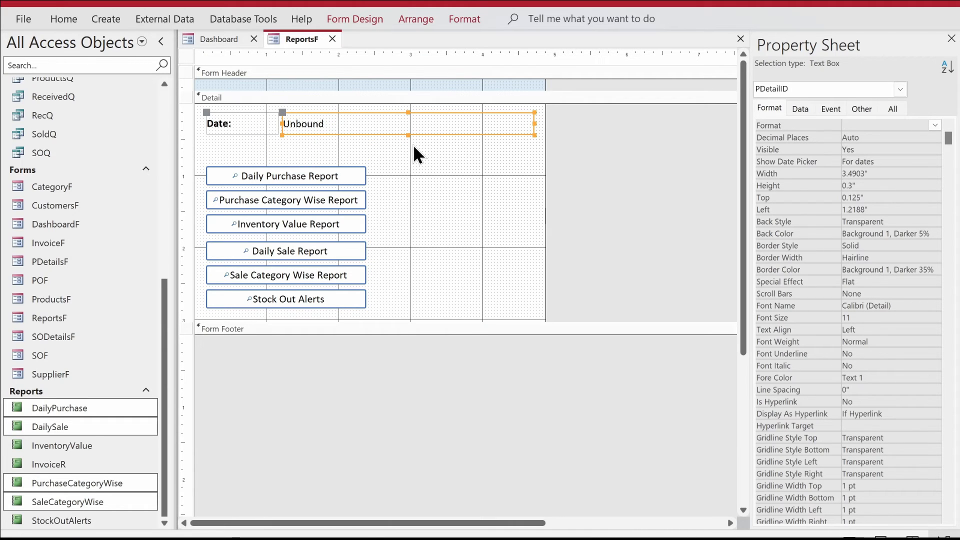
key(ctrl+z)
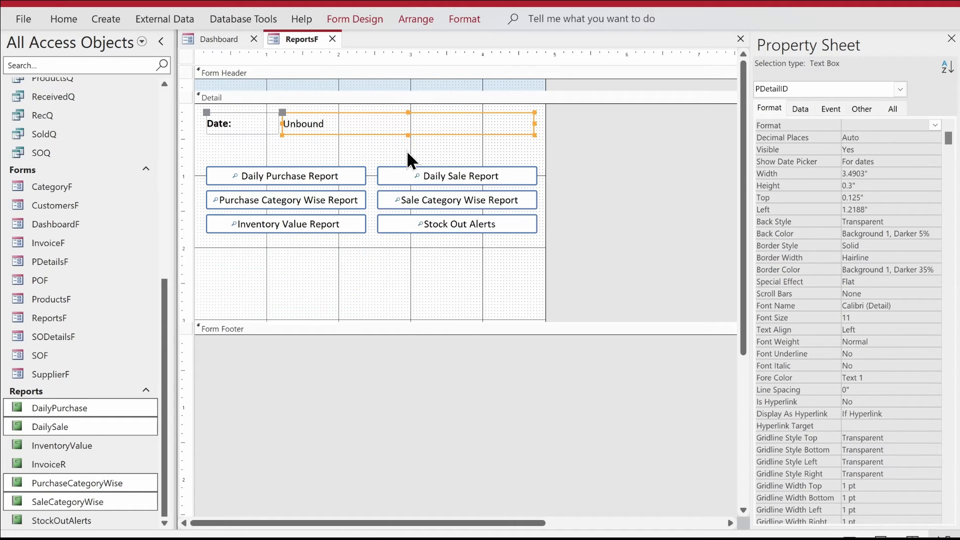
- Arrange the Daily Sale Report, Sale Category Wise Report and Stock Out Alerts buttons in a stacked layout
click(362, 274)
drag(490, 263, 435, 178)
right_click(435, 177)
click(501, 293)
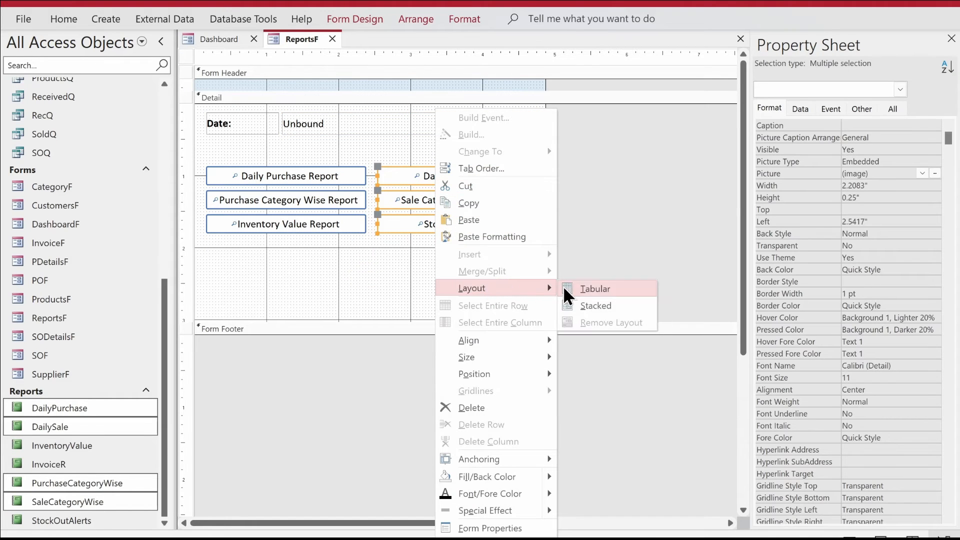
click(624, 304)
- Arrange the Daily Purchase Report, Purchase Category Wise Report and Inventory Value Report buttons in a stacked layout
drag(343, 262, 296, 173)
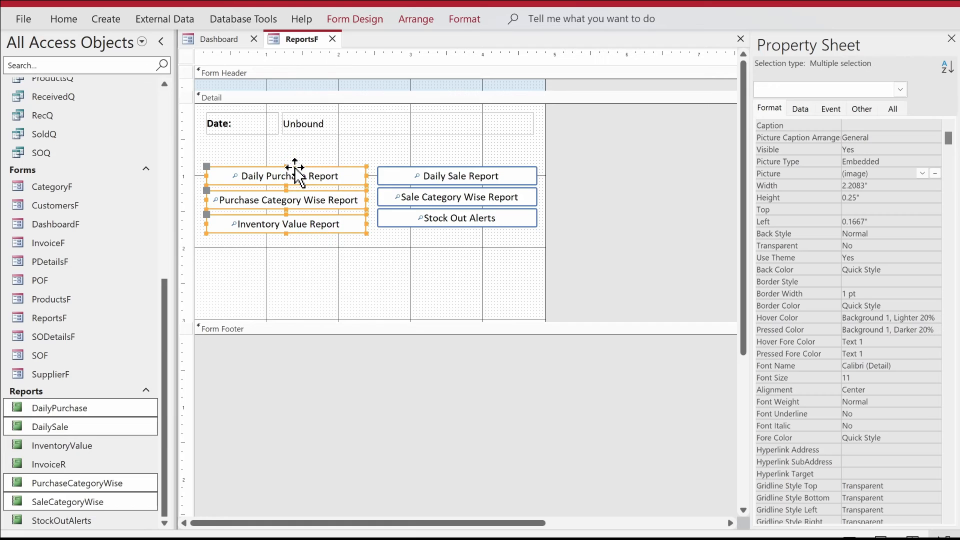
right_click(296, 172)
click(358, 287)
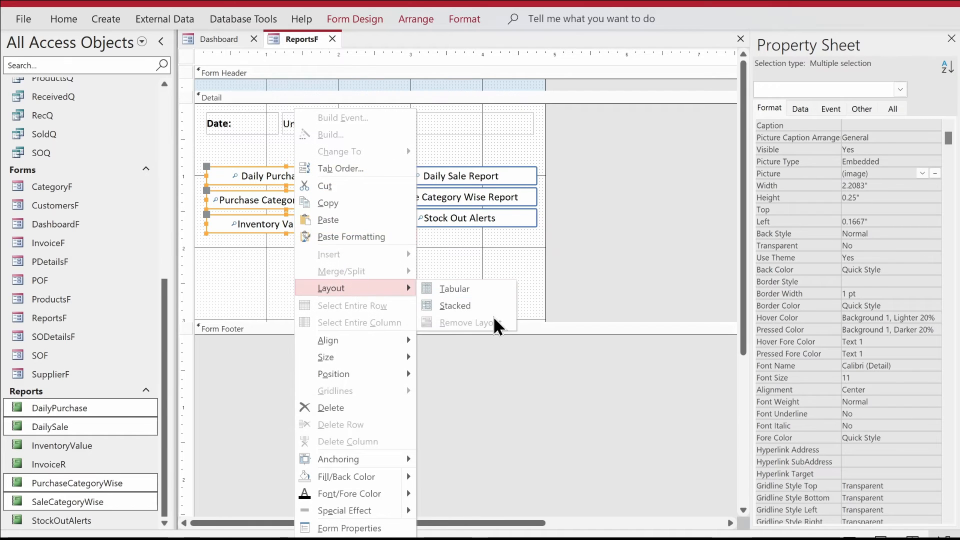
click(487, 307)
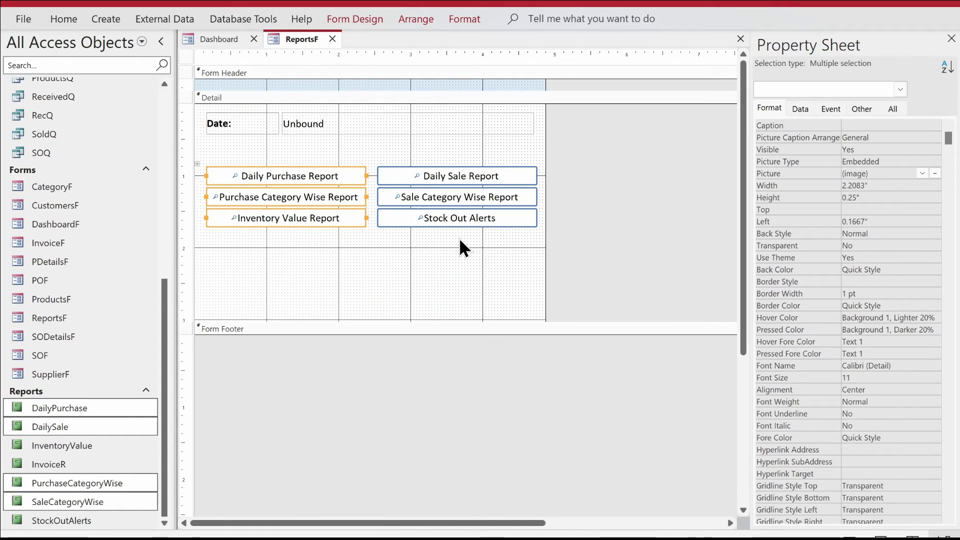
- Set the height of all six report buttons to 0.3 inches
drag(510, 247, 297, 177)
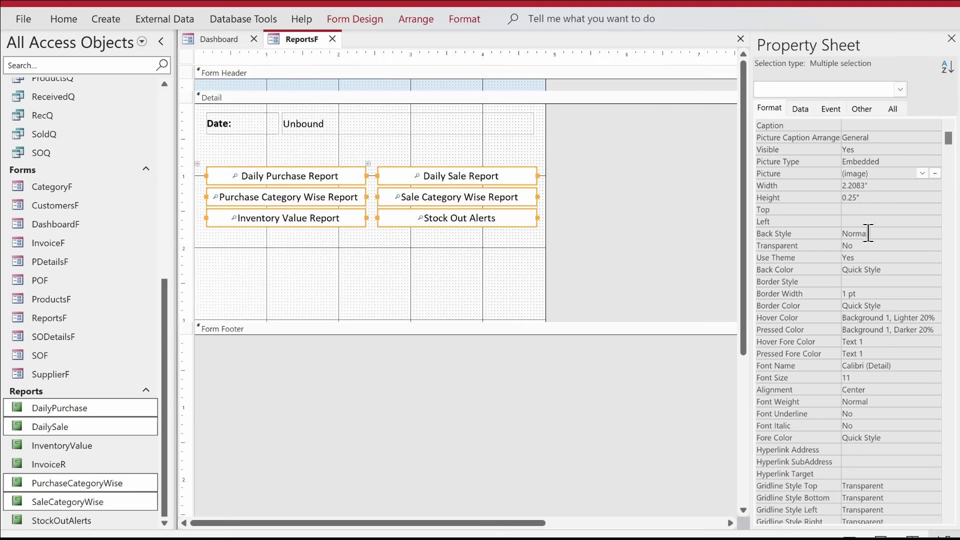
click(856, 197)
key(BackSpace)
text(3)
key(Return)
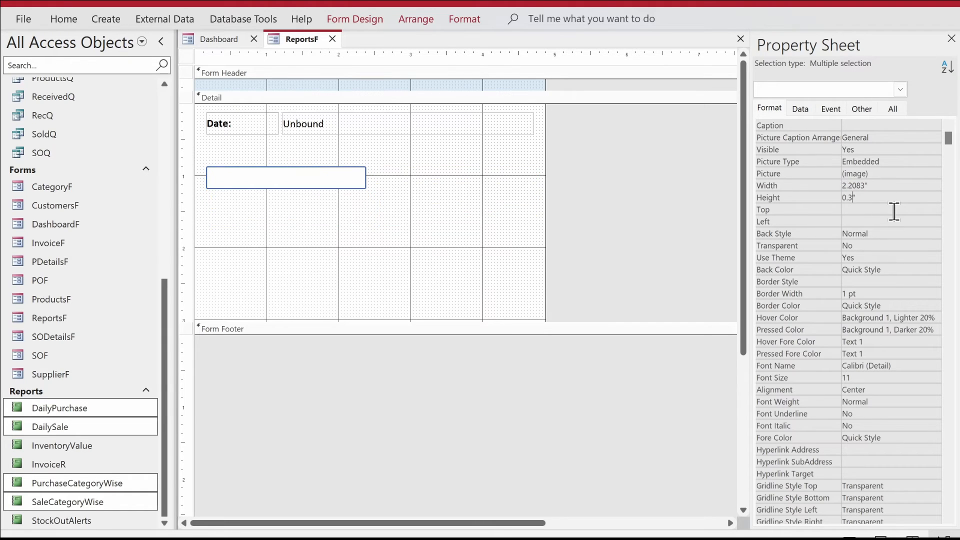
click(583, 291)
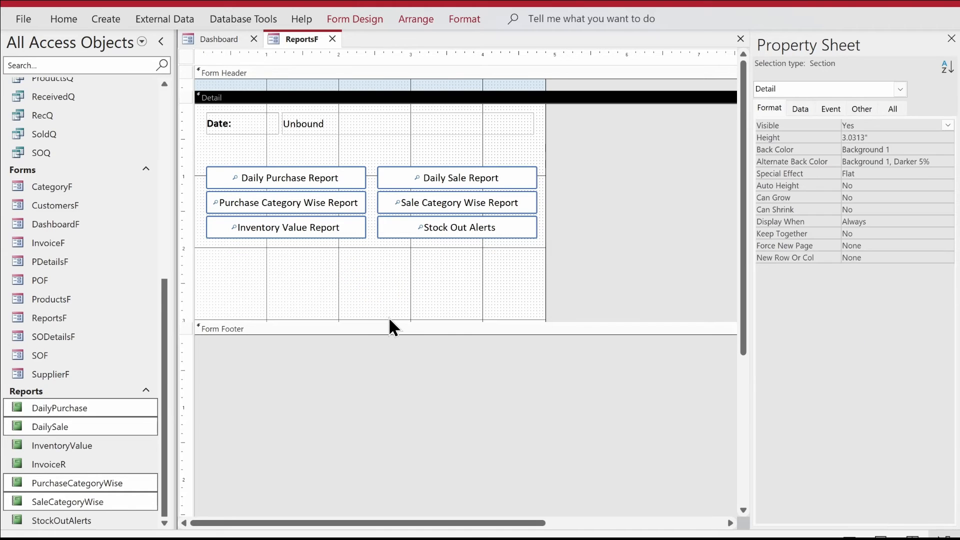
- Shorten the Detail section from below and move the six report buttons up closer to the date field
drag(374, 322, 370, 276)
drag(585, 163, 227, 239)
drag(278, 225, 276, 215)
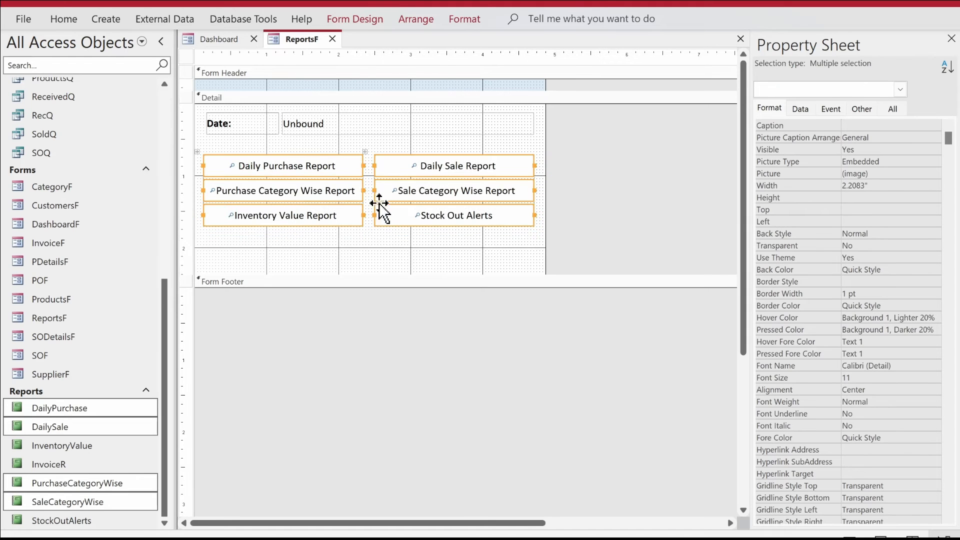
- Set the control padding of the six report buttons to Medium and nudge them slightly to the left
click(435, 18)
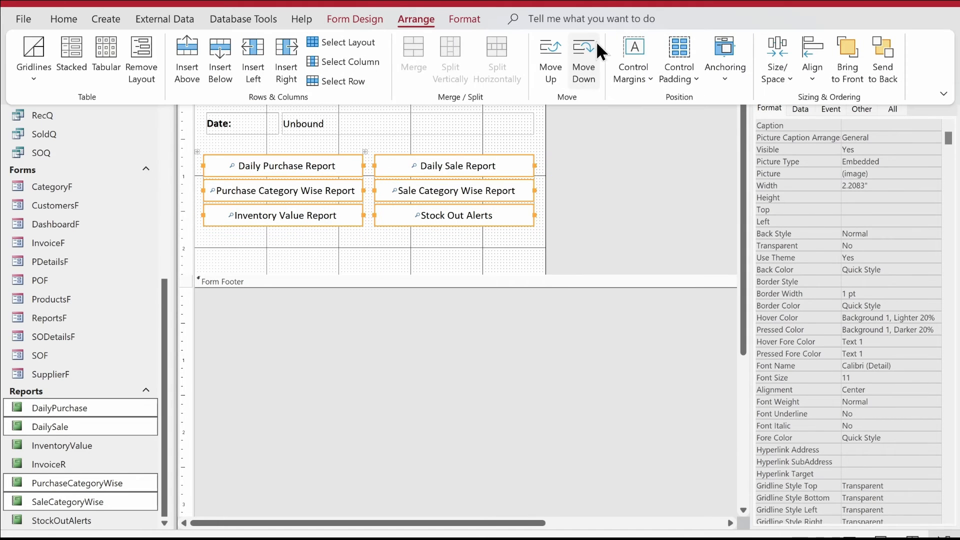
click(681, 74)
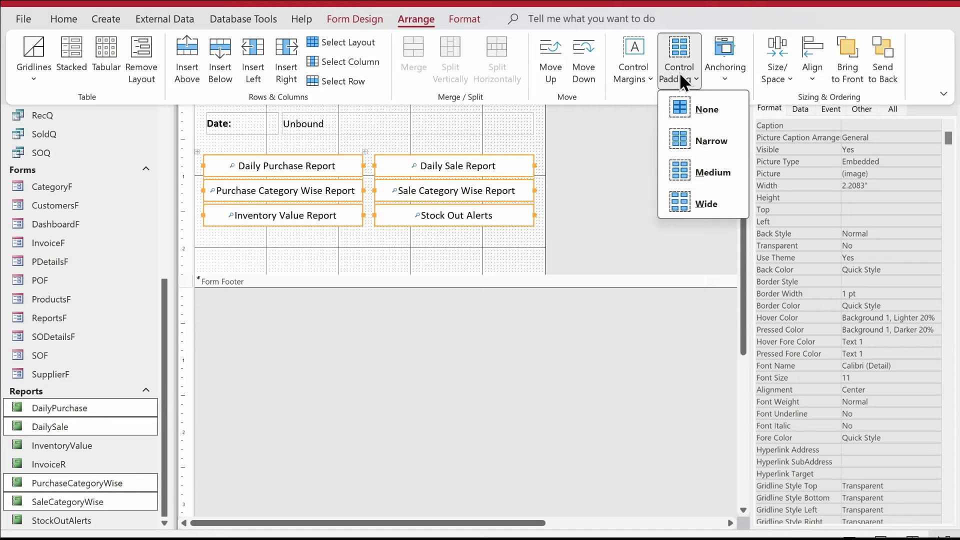
click(701, 164)
click(620, 218)
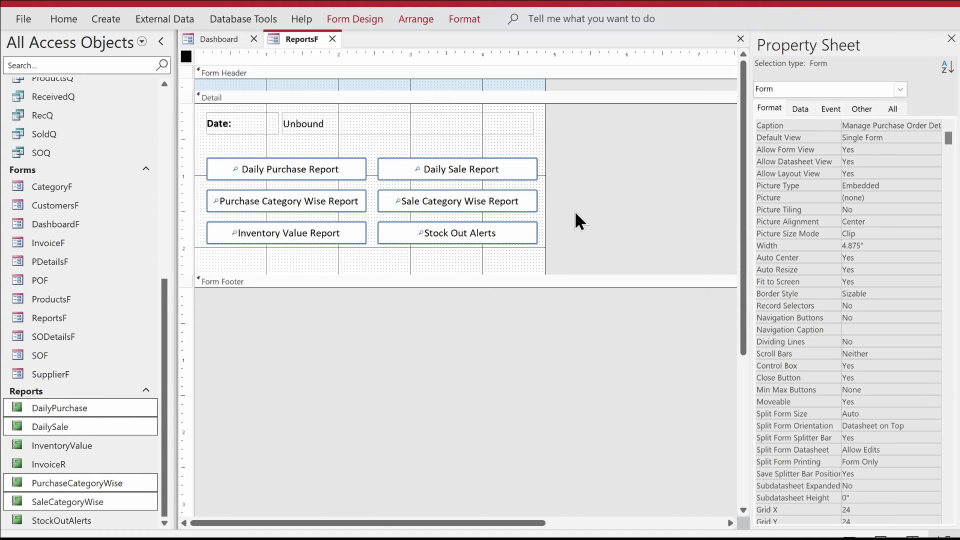
drag(568, 155, 278, 230)
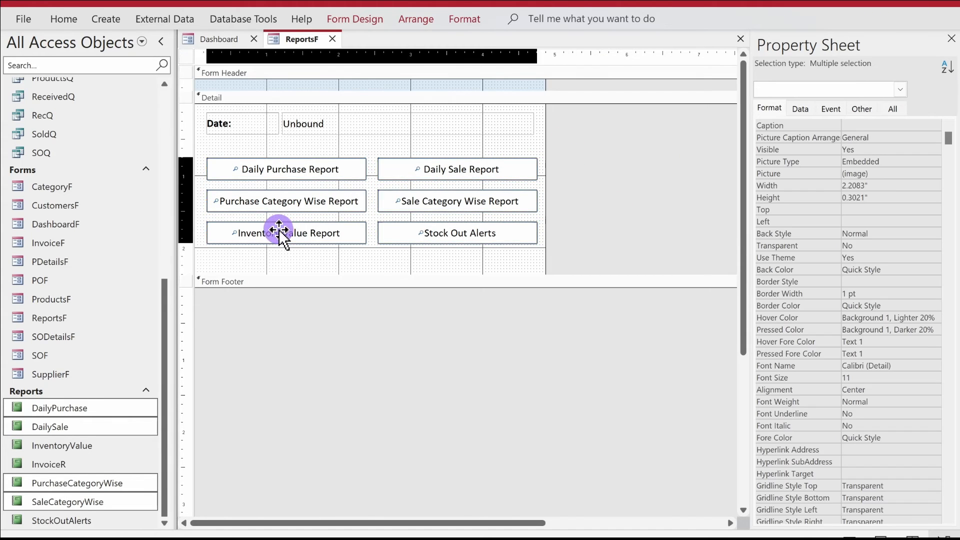
click(580, 180)
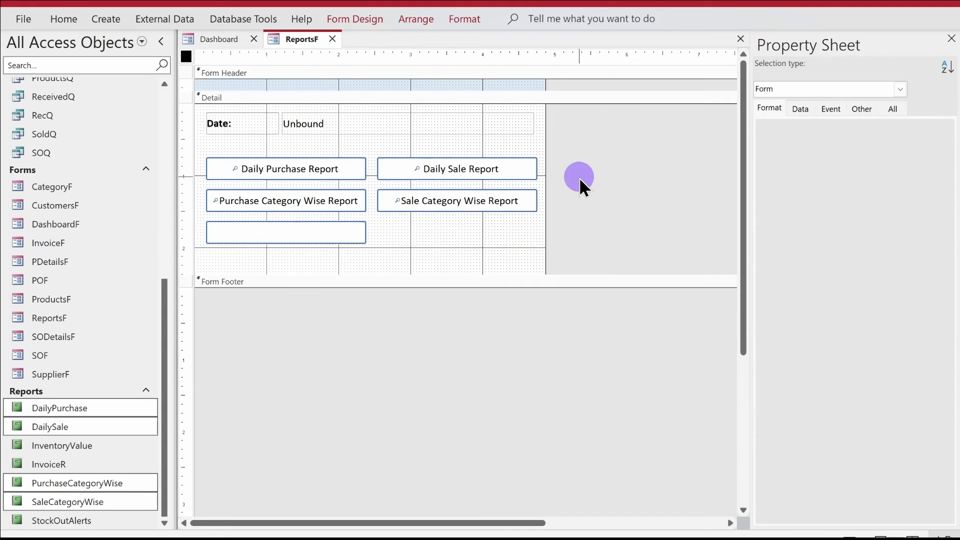
- Rename the unbound date text box as txtDate
click(345, 125)
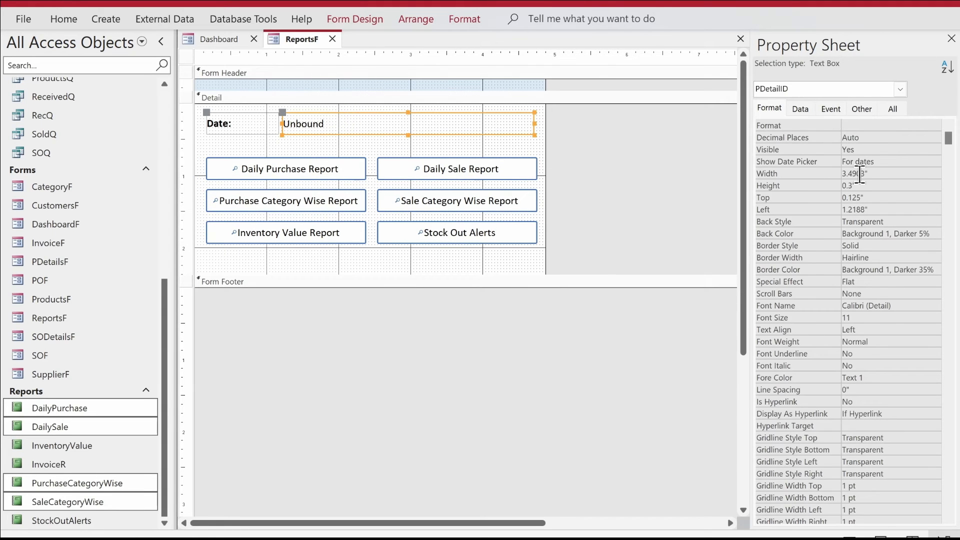
click(865, 109)
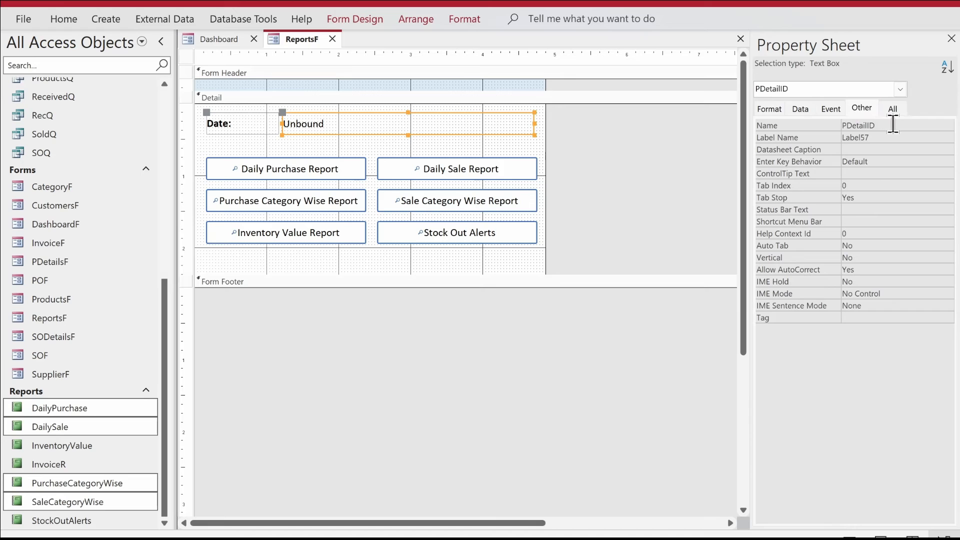
click(787, 121)
text(txtDate)
key(Return)
- Set the format of the txtDate text box to Short Date
click(776, 108)
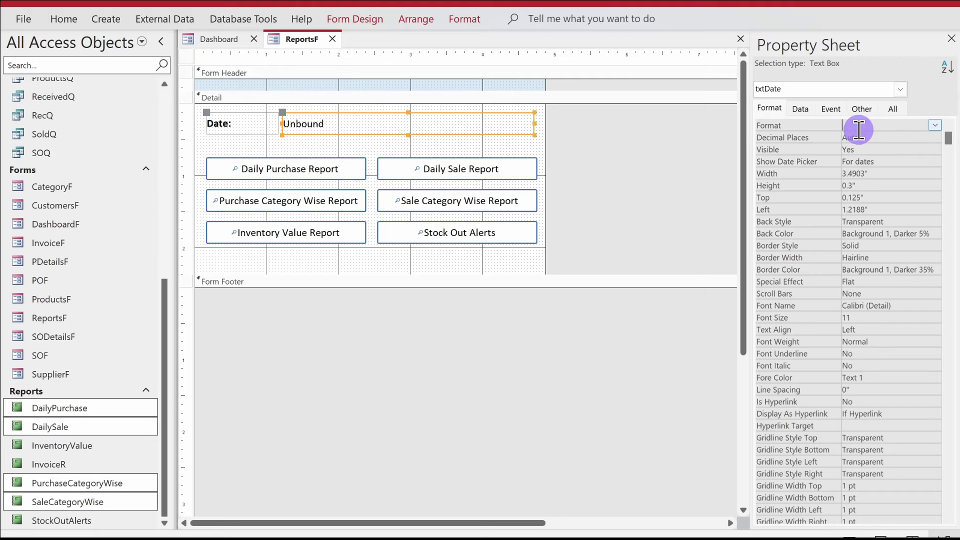
text(short)
key(Return)
- Change the caption of the date field's label to "Select Date:"
click(216, 120)
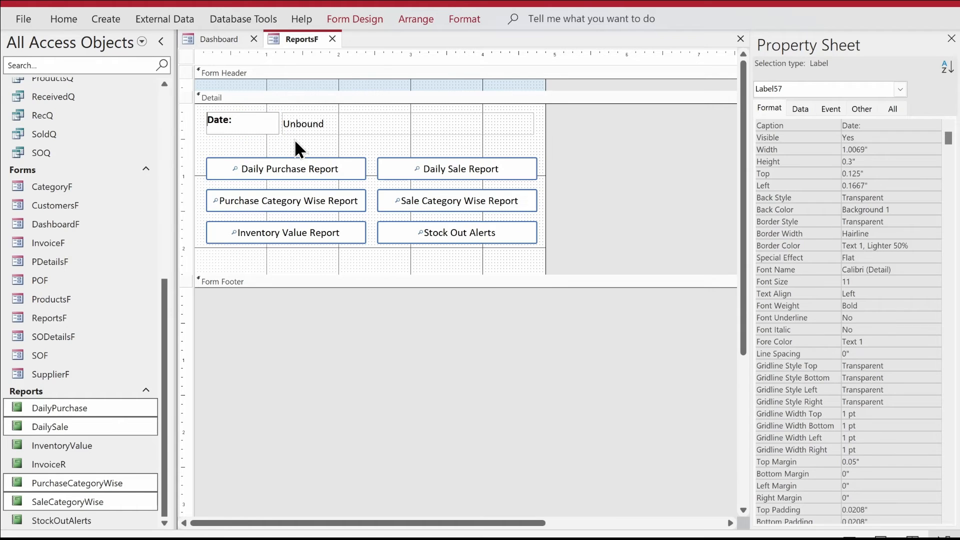
text(Select)
key(Return)
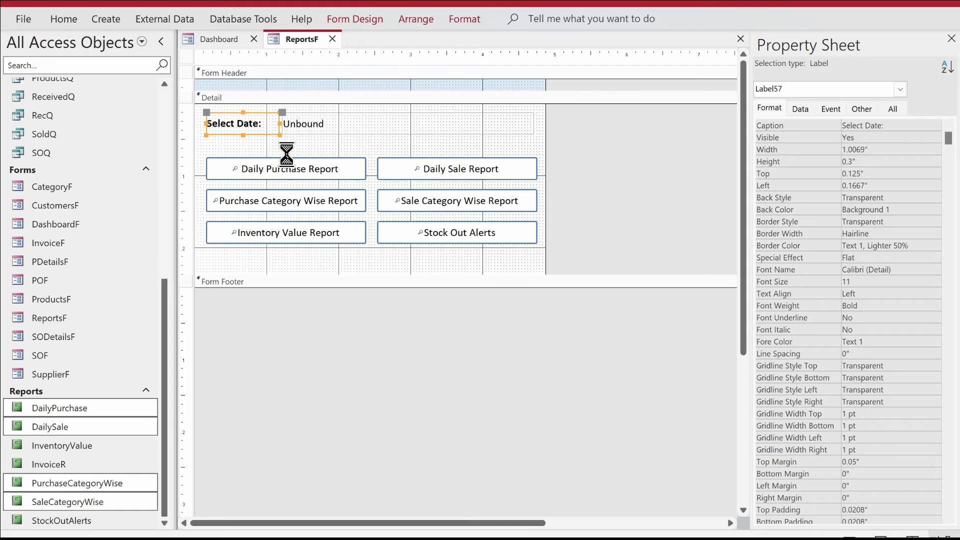
click(392, 125)
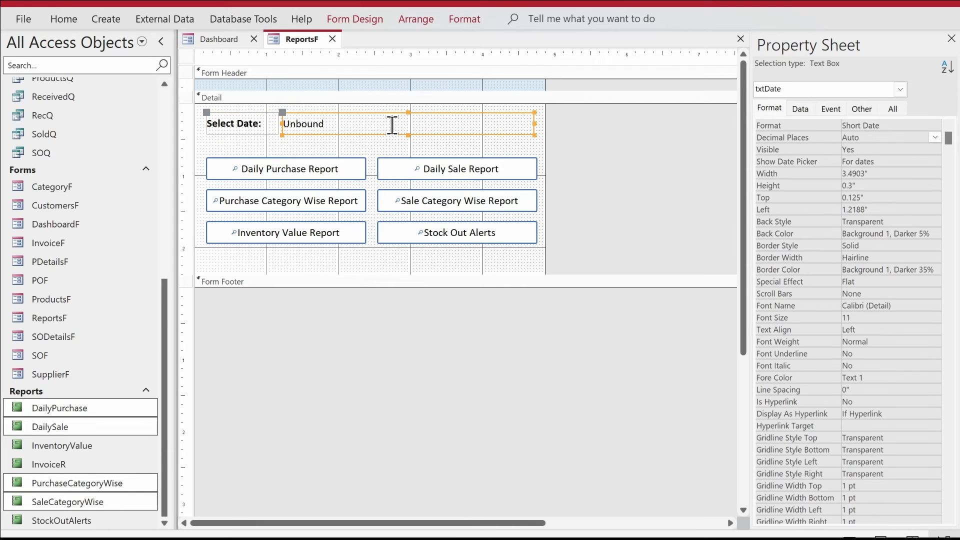
- Rename the Daily Purchase Report button as btnDailyPurchase
click(329, 167)
click(865, 110)
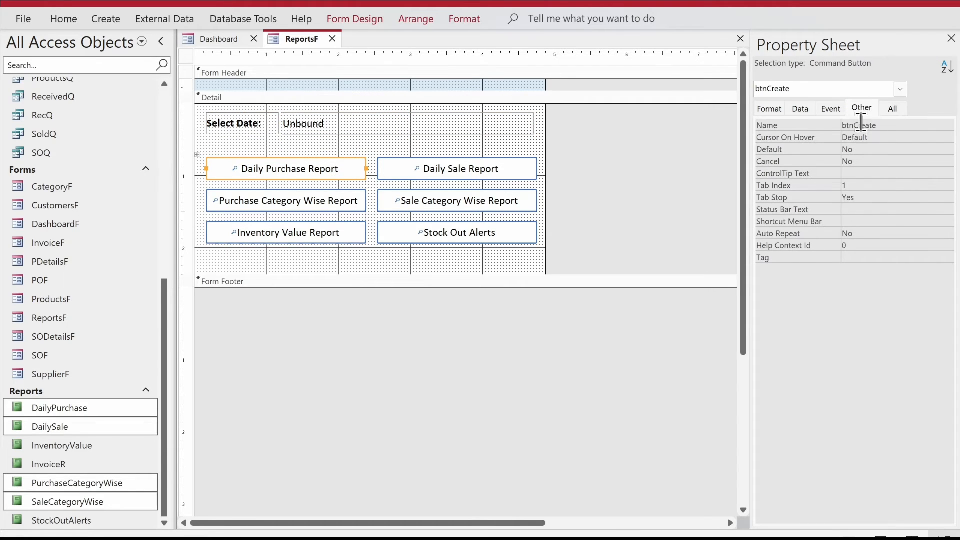
double_click(858, 125)
text(btnC)
text(ailyPurchase)
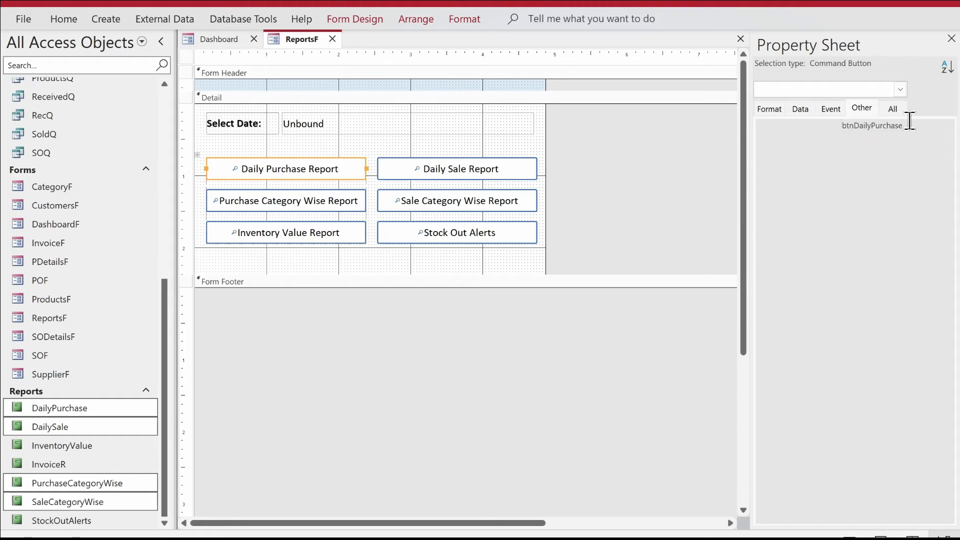
key(Return)
- Rename the Daily Sale Report button as btnDailySale
click(455, 179)
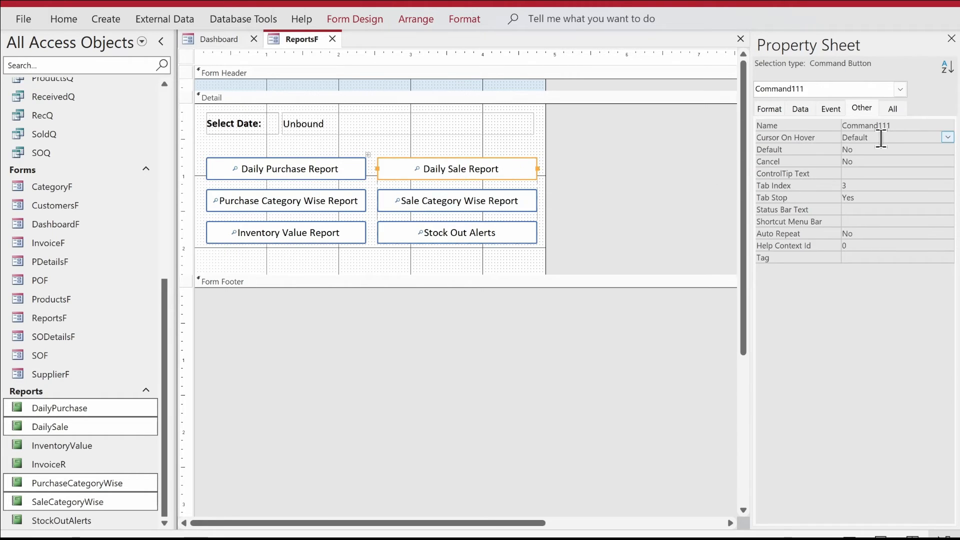
double_click(861, 125)
text(btn)
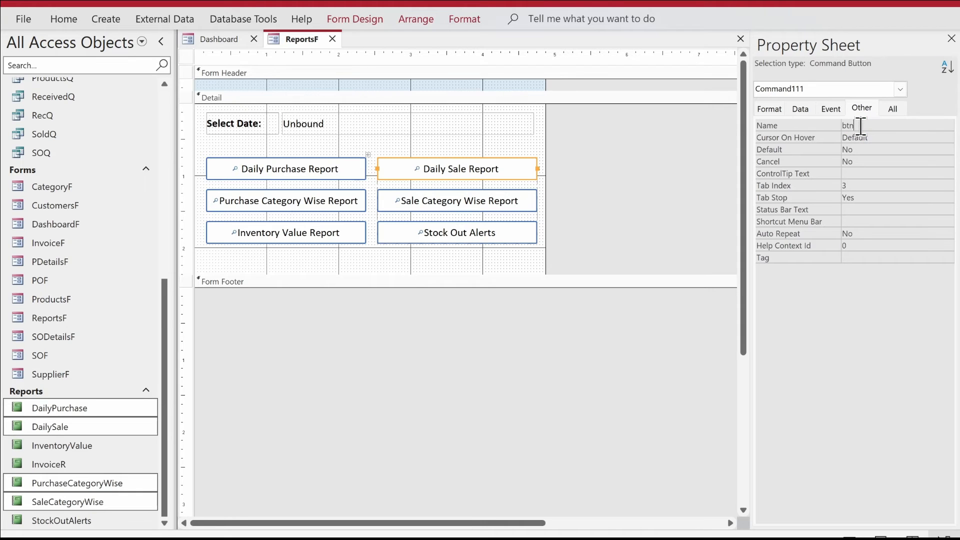
text(DailySale)
key(Return)
- Rename the Purchase Category Wise Report button as btnCategoryPurchase
click(227, 200)
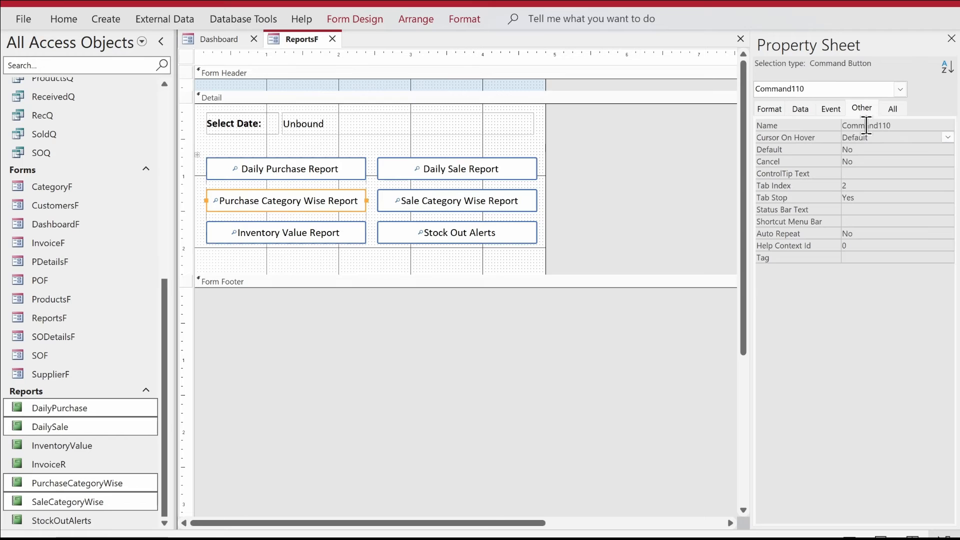
double_click(867, 125)
text(btnC)
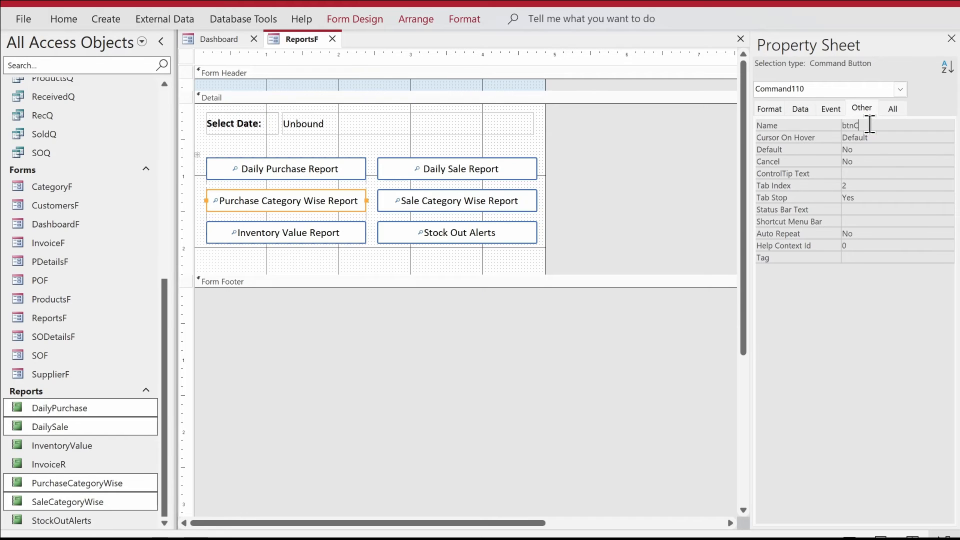
text(ategoryPurchase)
key(Return)
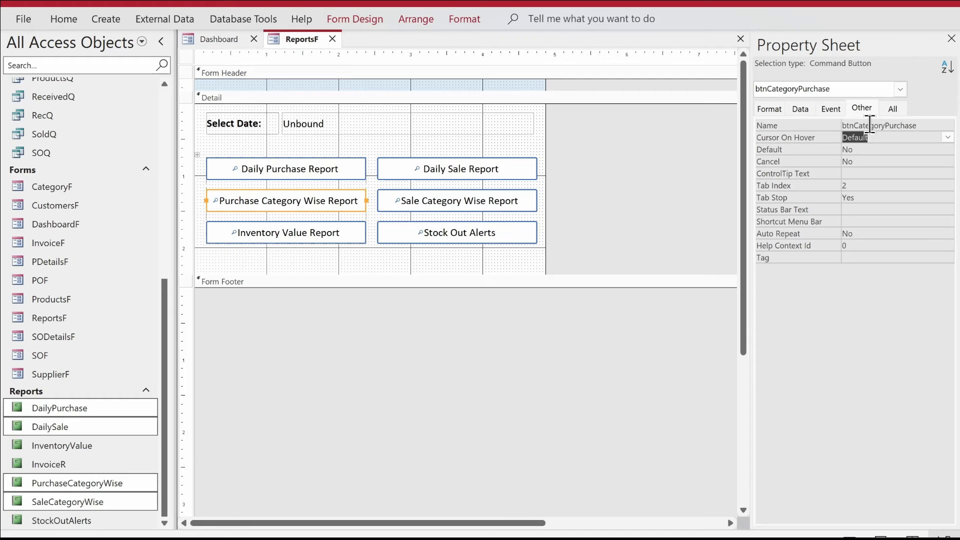
- Rename the Sale Category Wise Report button as btnCategorySale
click(508, 211)
double_click(868, 125)
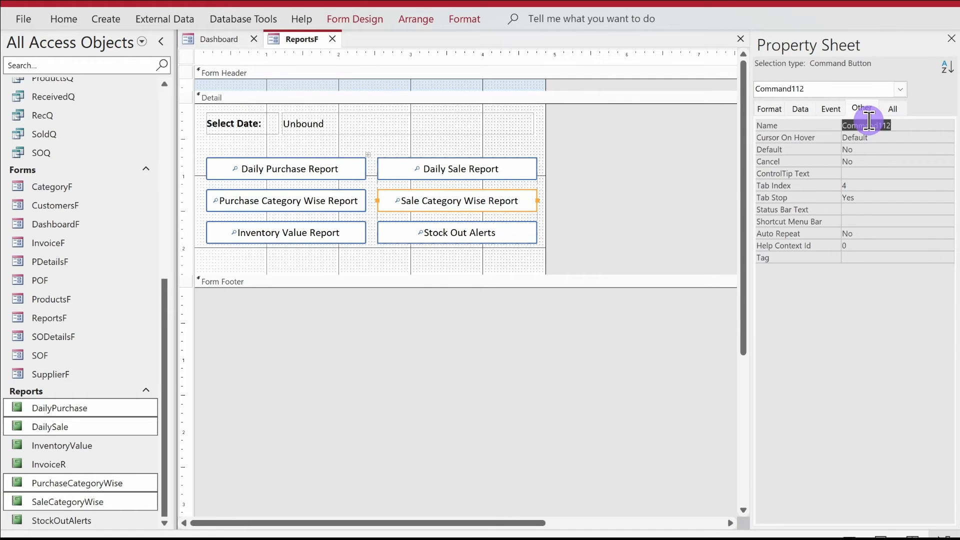
text(btnCa)
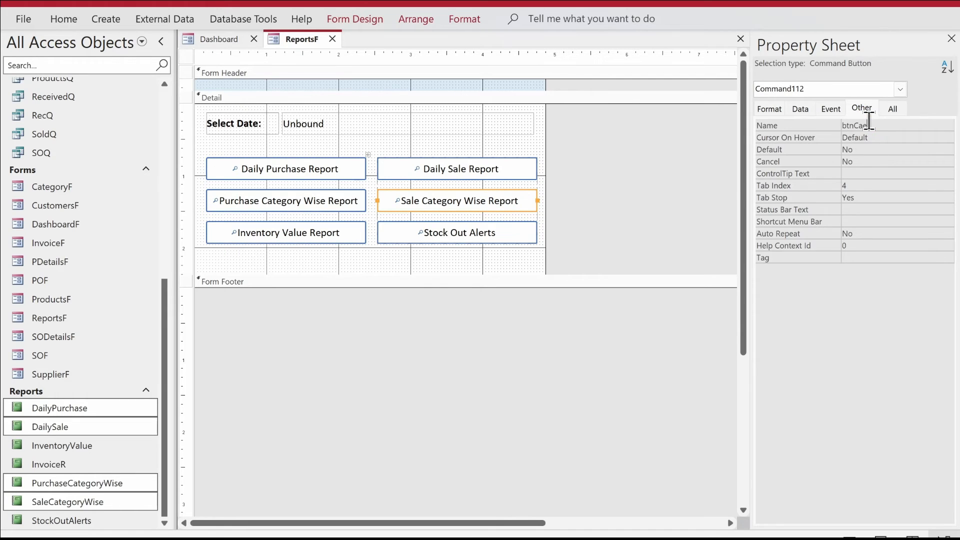
text(tegorySale)
key(Return)
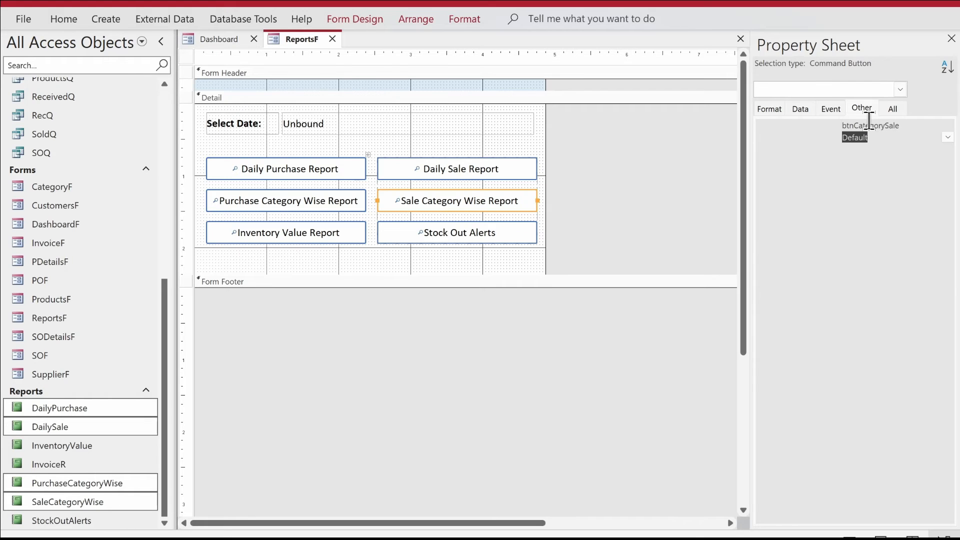
- Rename the Inventory Value Report button as btnInventoryValue
click(323, 236)
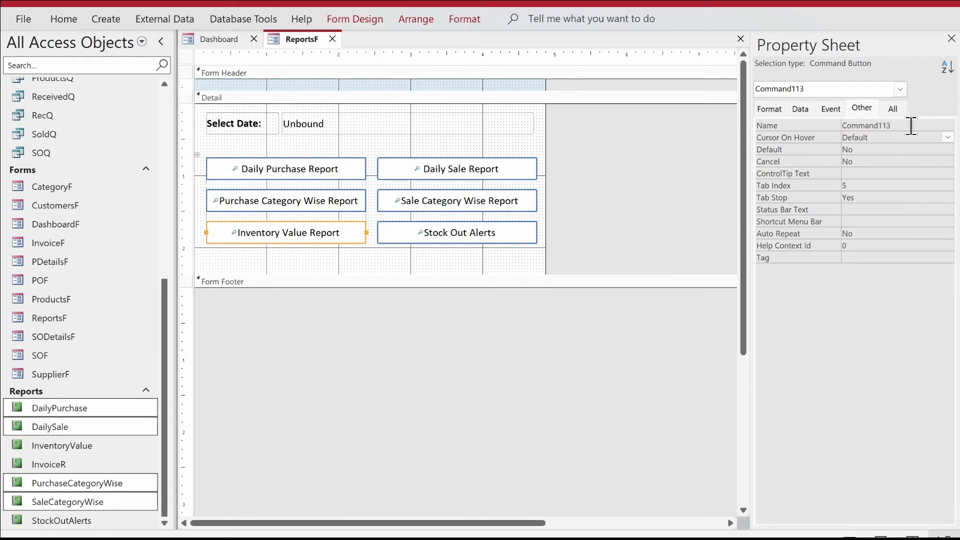
double_click(882, 125)
text(btnInventory)
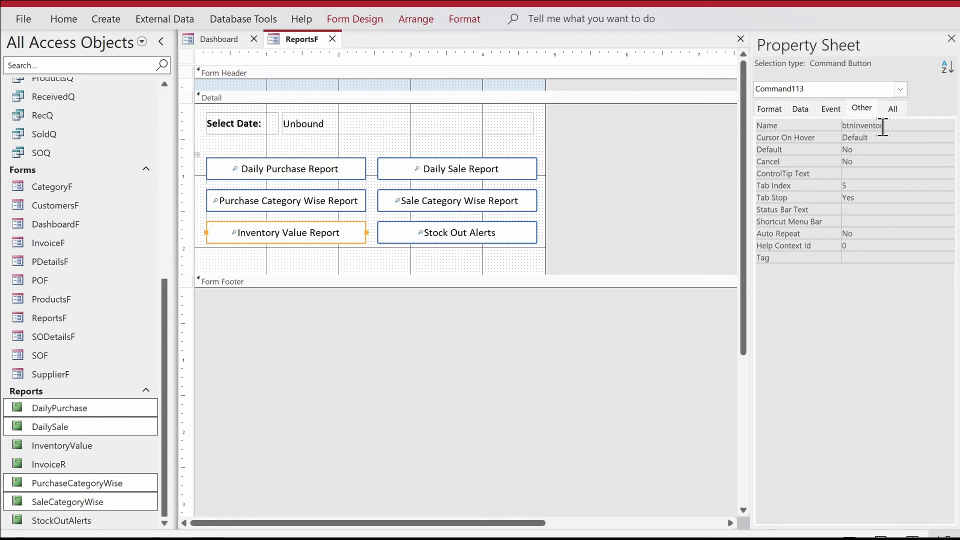
text(Value)
key(Return)
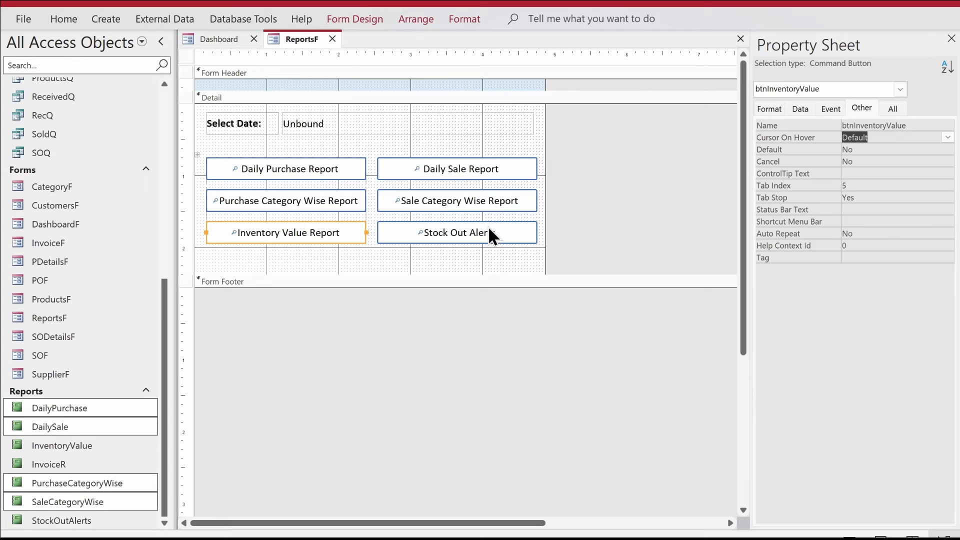
- Rename the Stock Out Alerts button as btnStockOut
click(488, 233)
double_click(871, 125)
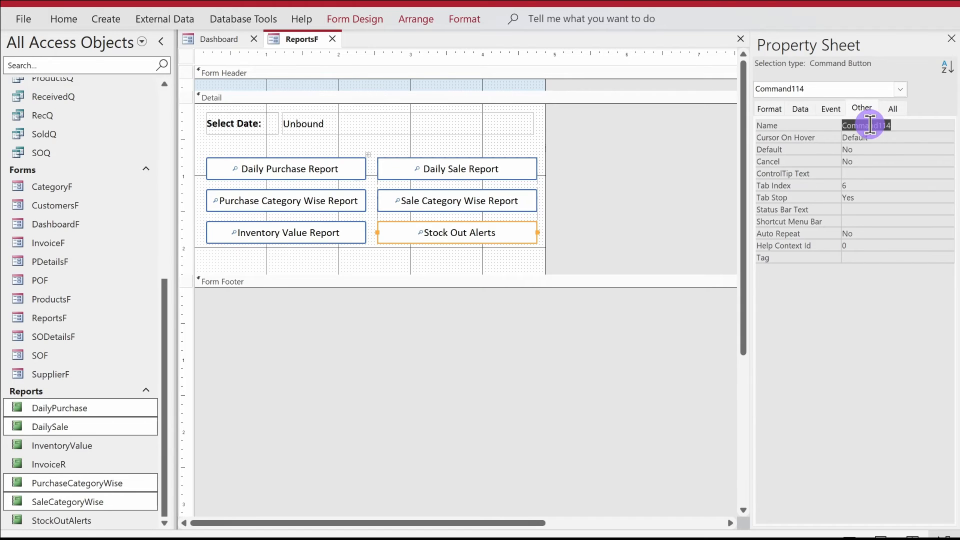
text(btnStoc)
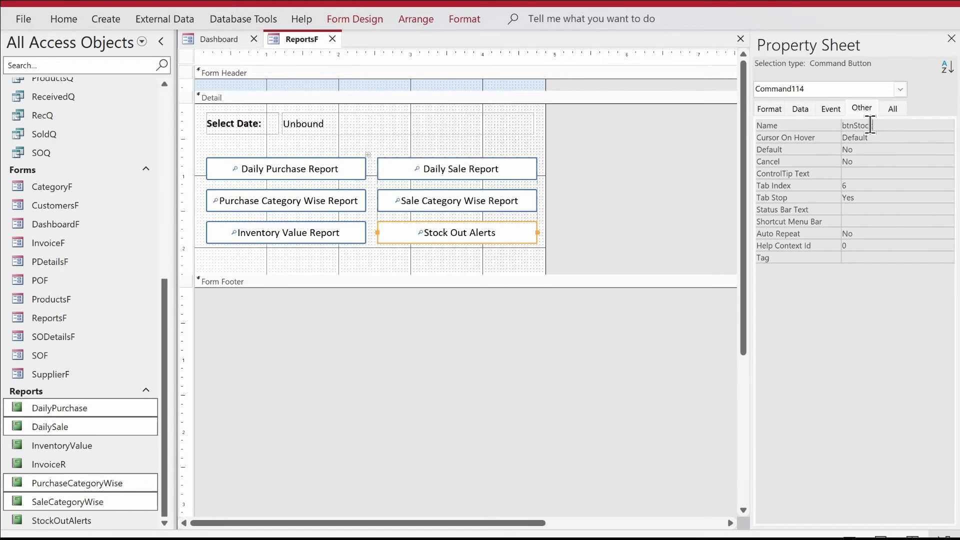
text(kOut)
key(Return)
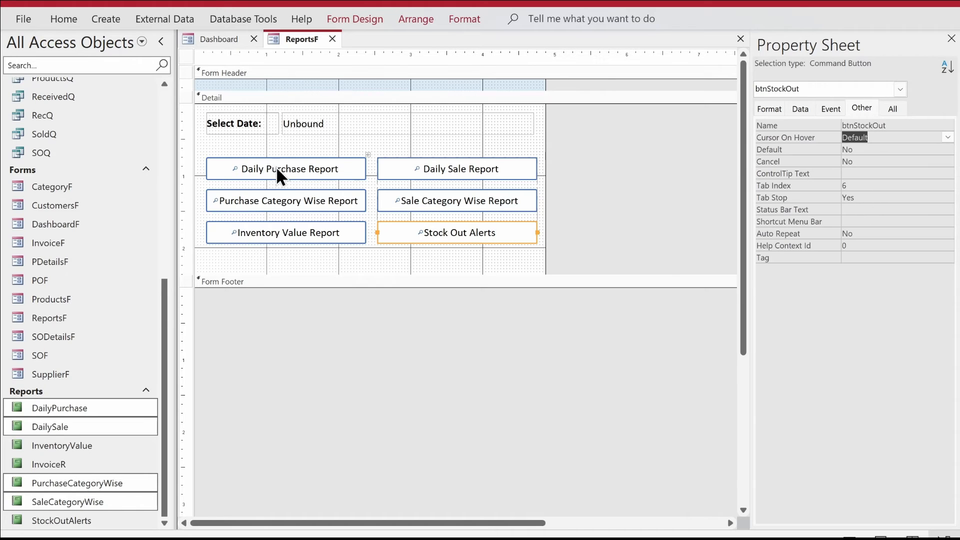
- Select the Daily Purchase Report button, then open the DailyPurchase report to examine its layout and close it
click(282, 172)
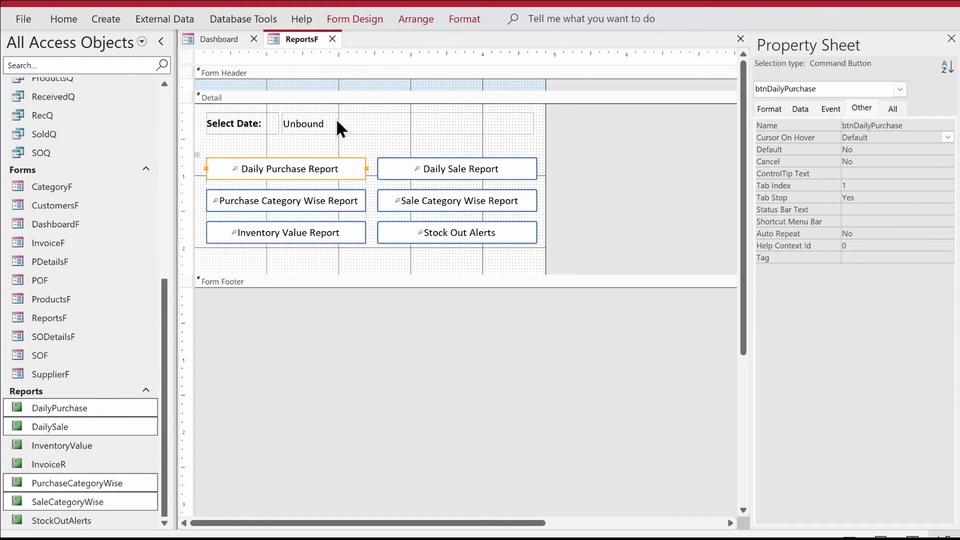
double_click(72, 408)
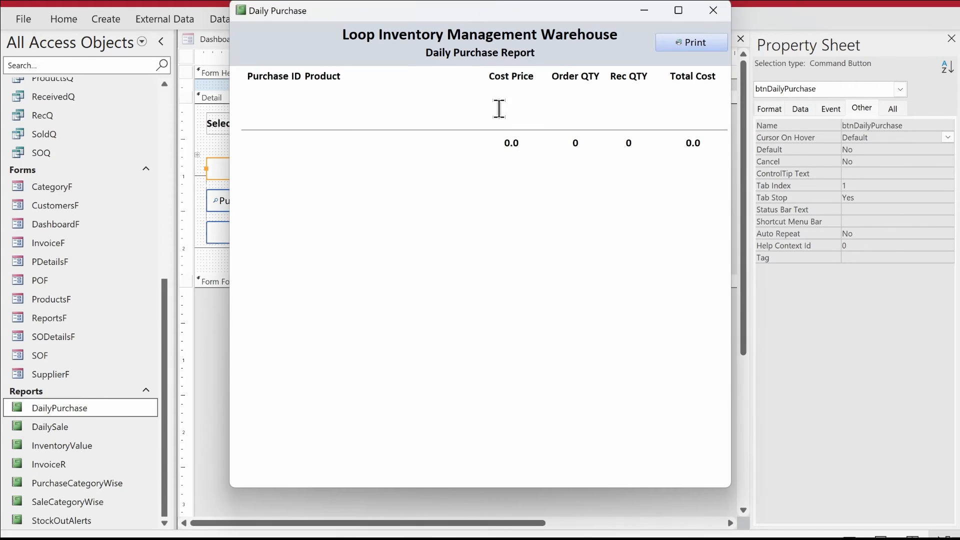
click(715, 8)
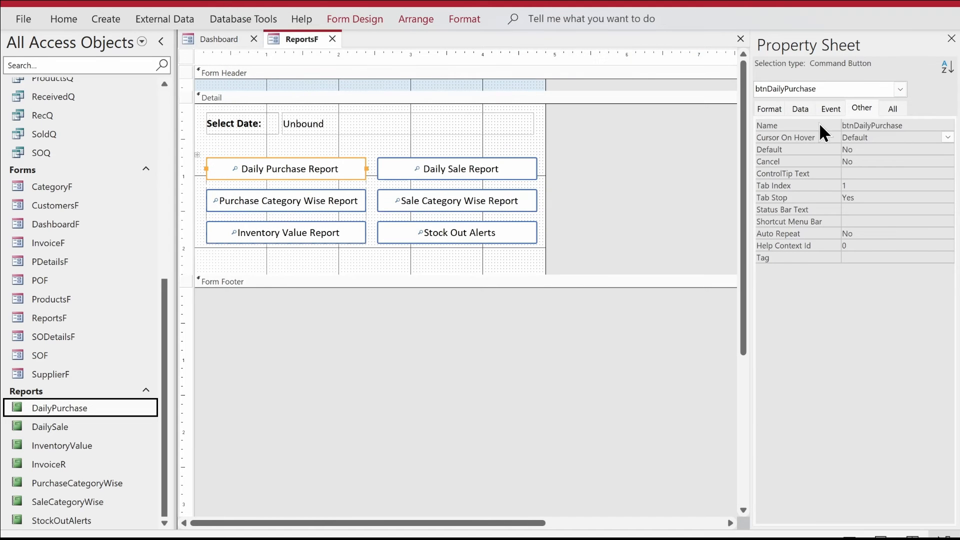
- Create an On Click event procedure for the Daily Purchase Report button with the Code Builder, adding blank lines for its code
click(832, 109)
click(948, 126)
double_click(430, 148)
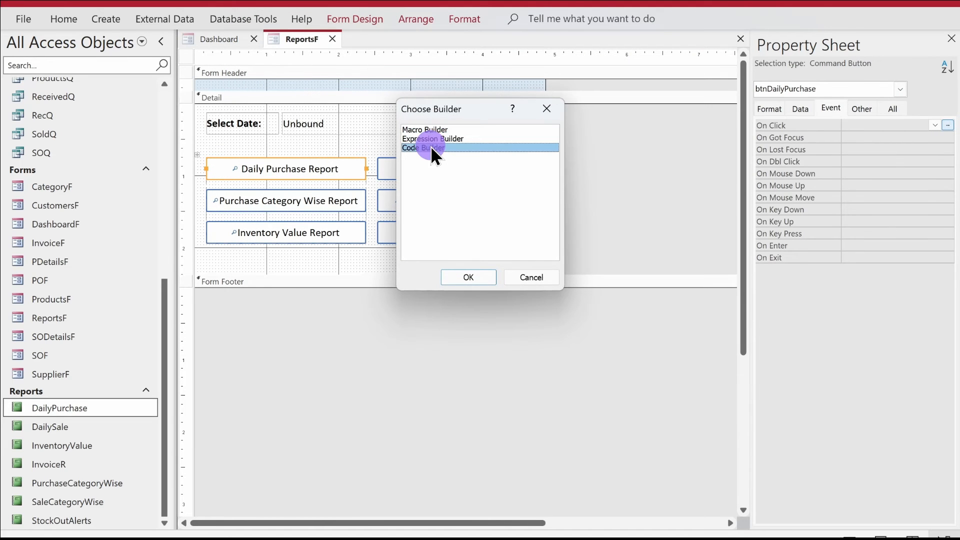
key(Return)
key(Return)
key(Return)
key(Return)
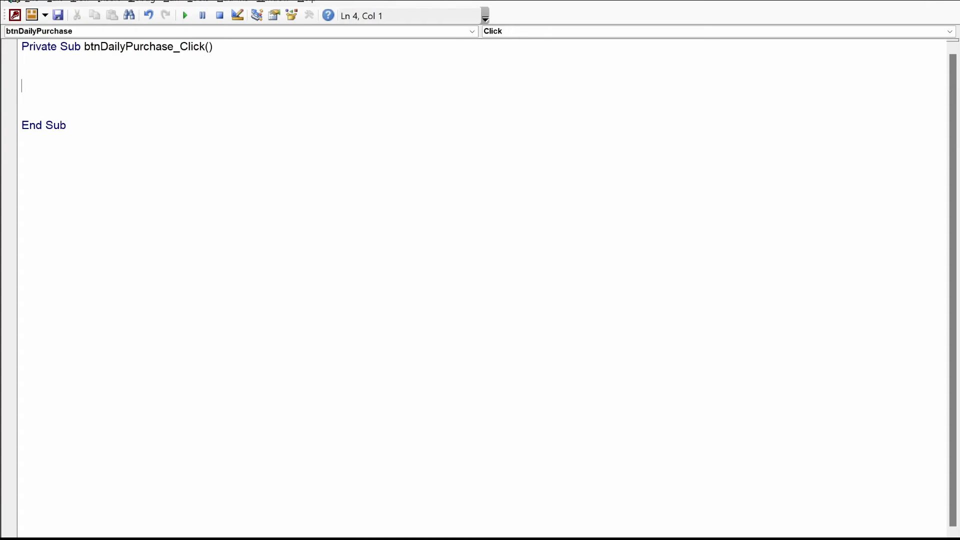
- Begin the btnDailyPurchase click procedure with the empty-date check If Nz(Me.txtDate) = "" Then
text(if nz(me.t)
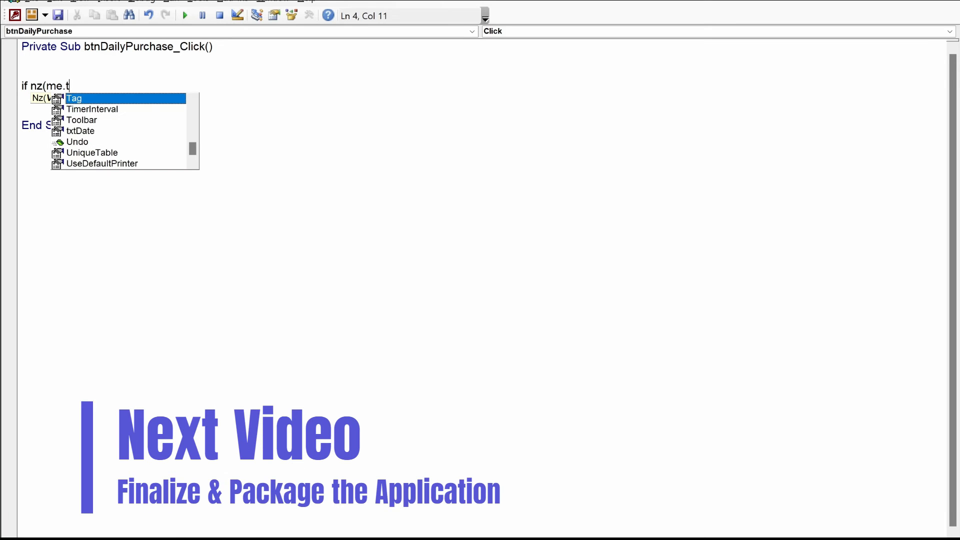
text(xt)
key(Tab)
text() = )
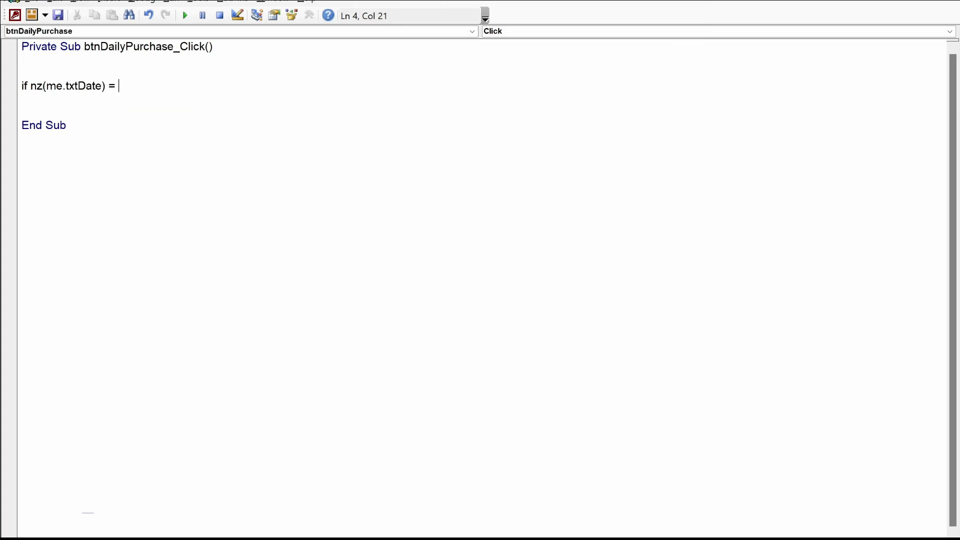
text("" then)
key(Return)
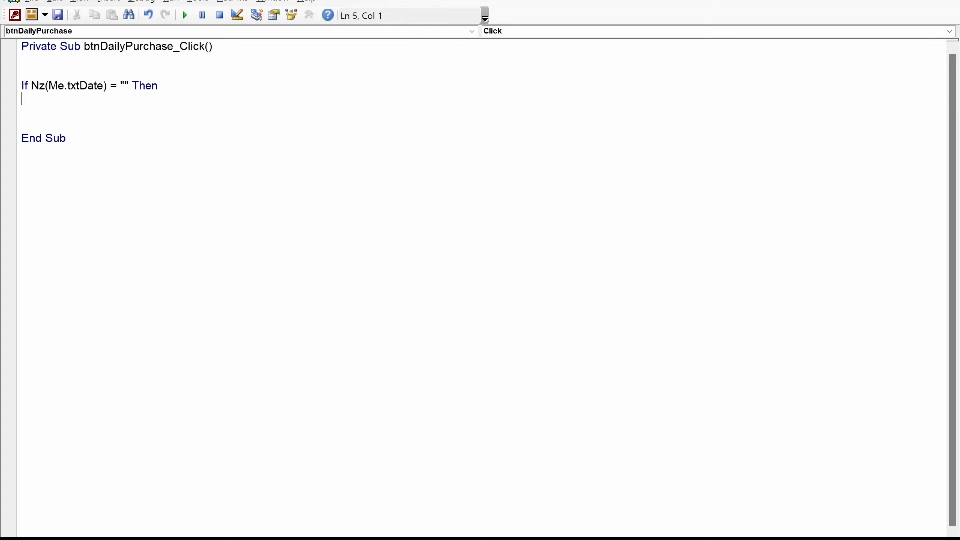
- Inside the empty-date check, add DoCmd.Beep and MsgBox "Please choose the date.", vbCritical
text(docmd.bee)
key(Return)
text(msgbox ")
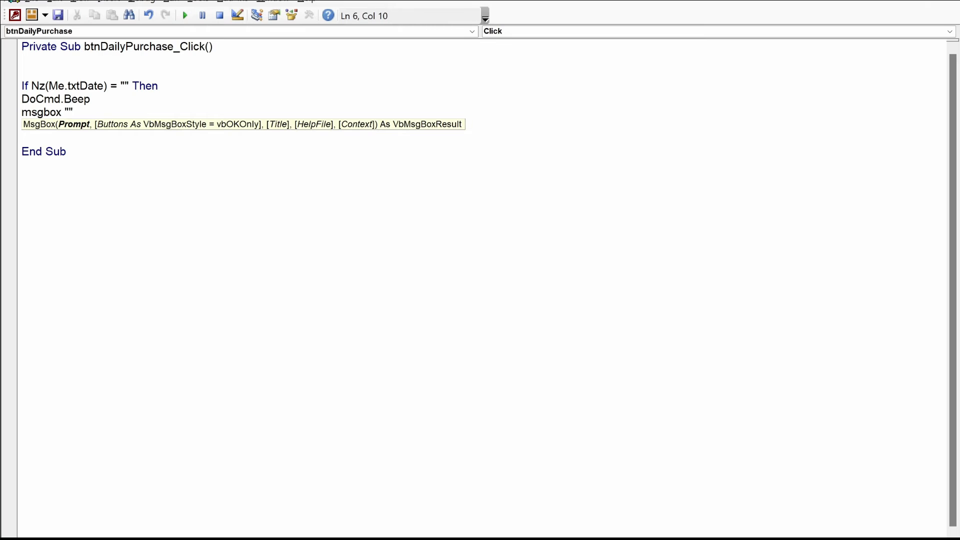
text(Please choose the date)
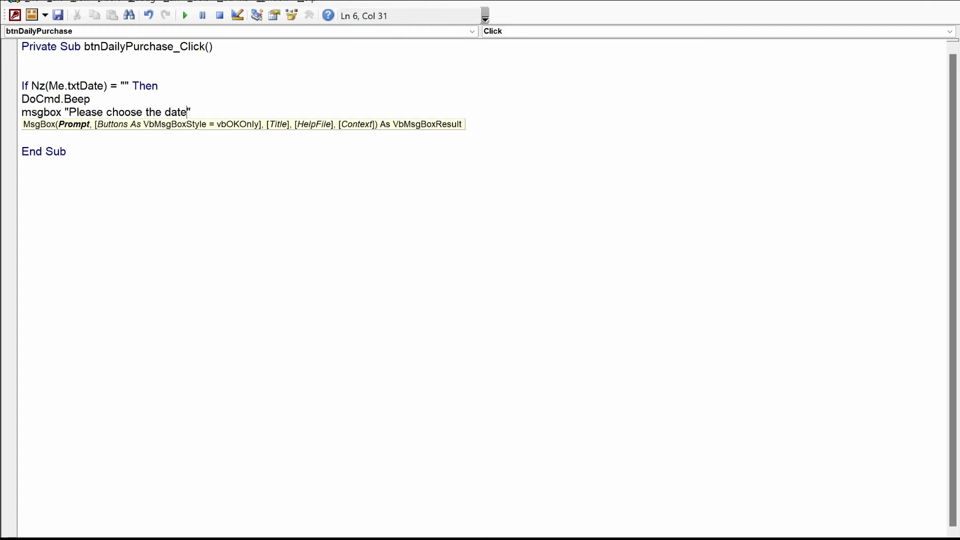
text(.")
key(Return)
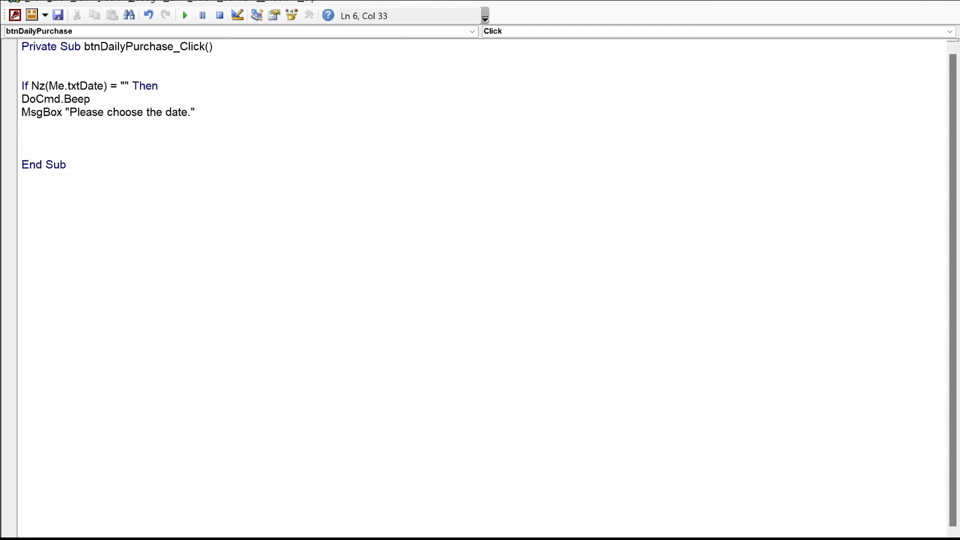
text(, vbCritical)
key(Return)
key(Return)
key(Return)
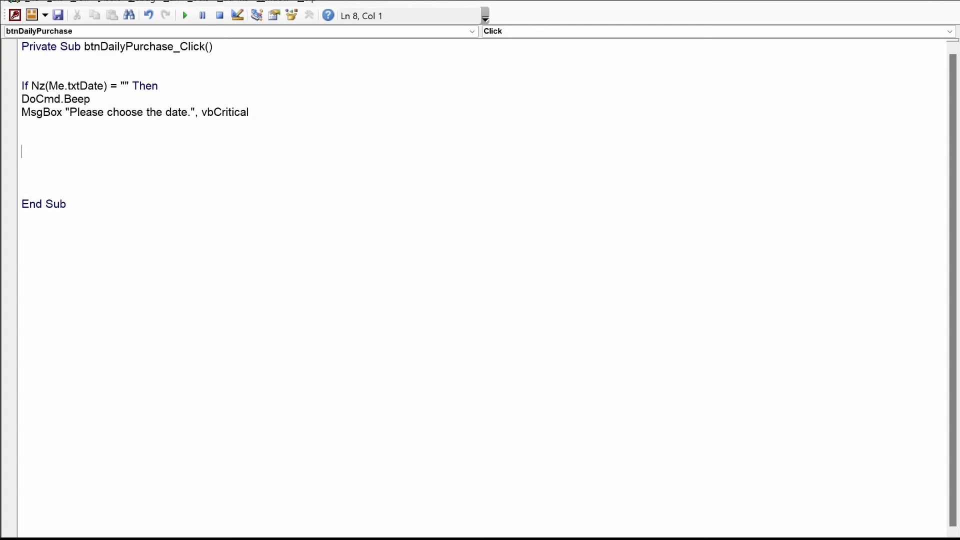
- Add the Else branch and close the condition with End If, leaving an empty line between them for code
text(else)
key(Return)
key(Return)
key(Return)
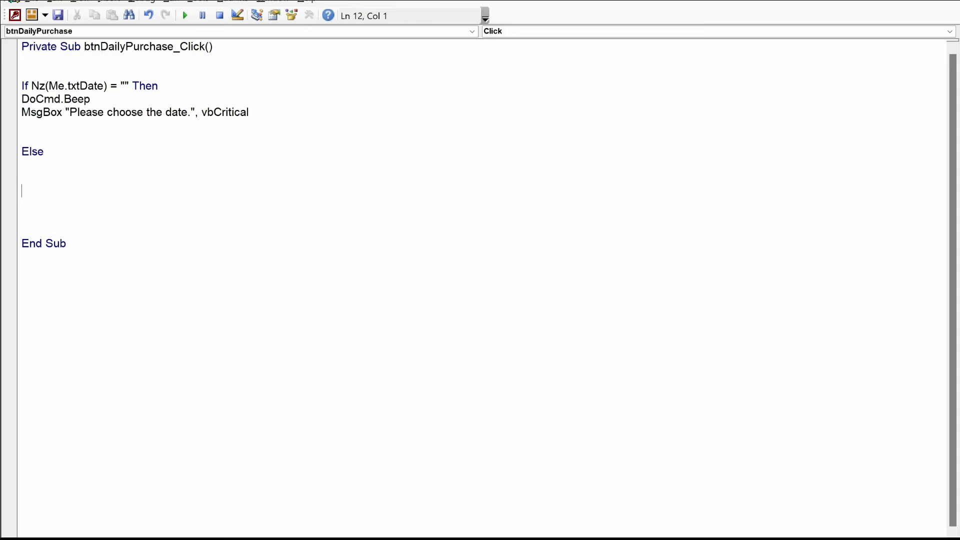
text(endif)
key(Up)
key(Return)
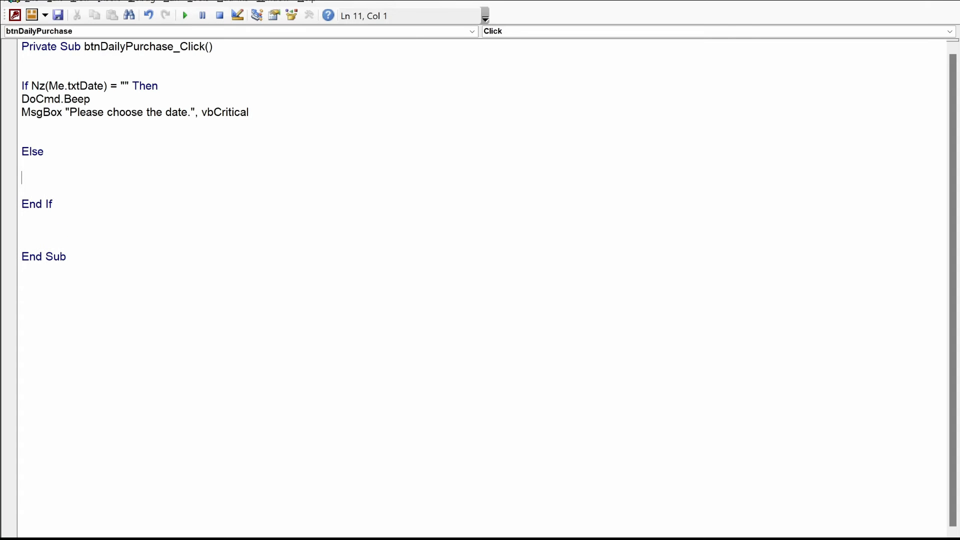
- In the Else branch, add DoCmd.OpenReport "DailyPurchase", taking the report name from the database's report list
text(docmdd.)
text(.openre)
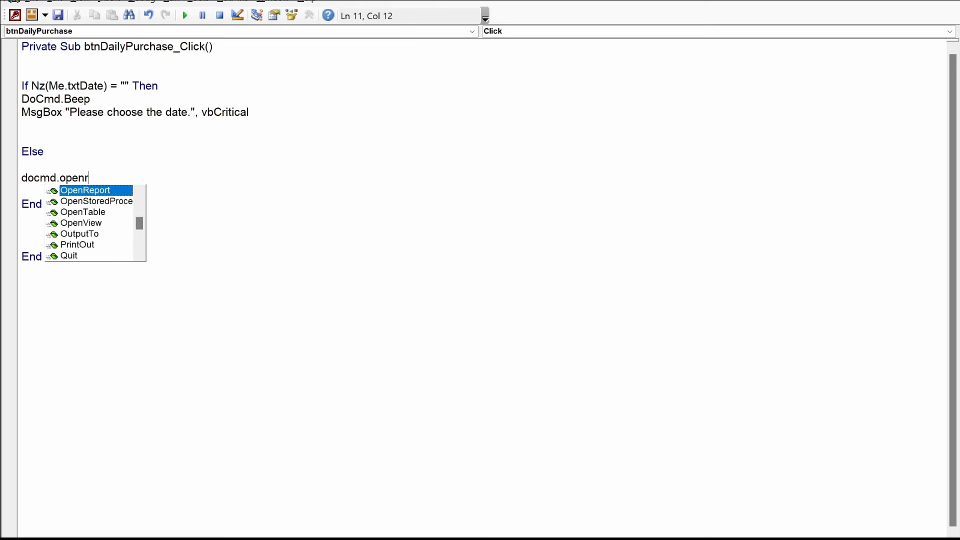
key(Escape)
key(ctrl+space)
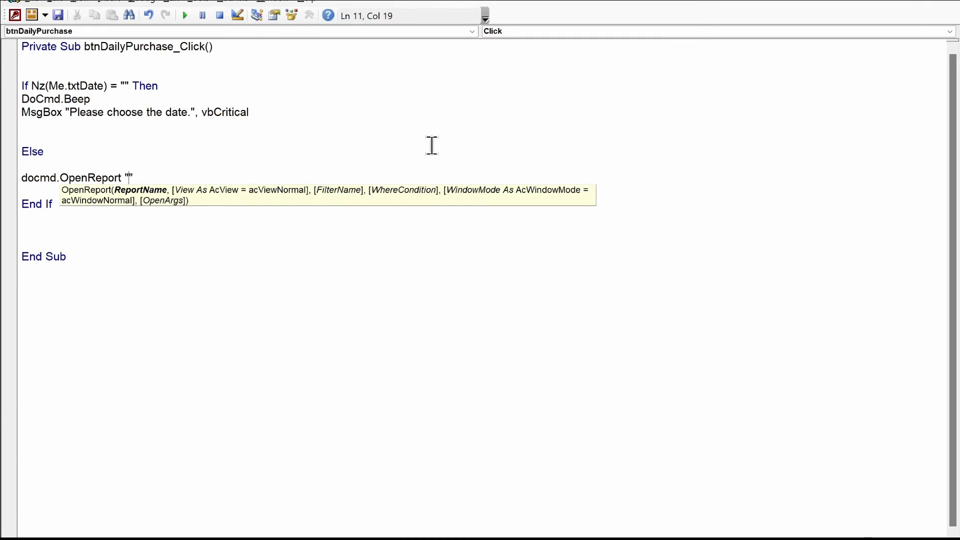
key(alt+F11)
right_click(60, 402)
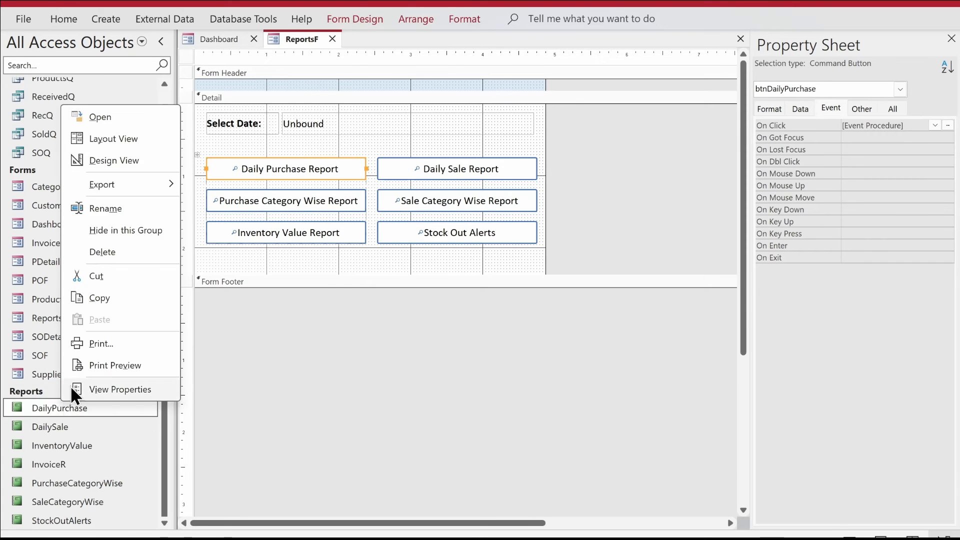
click(115, 209)
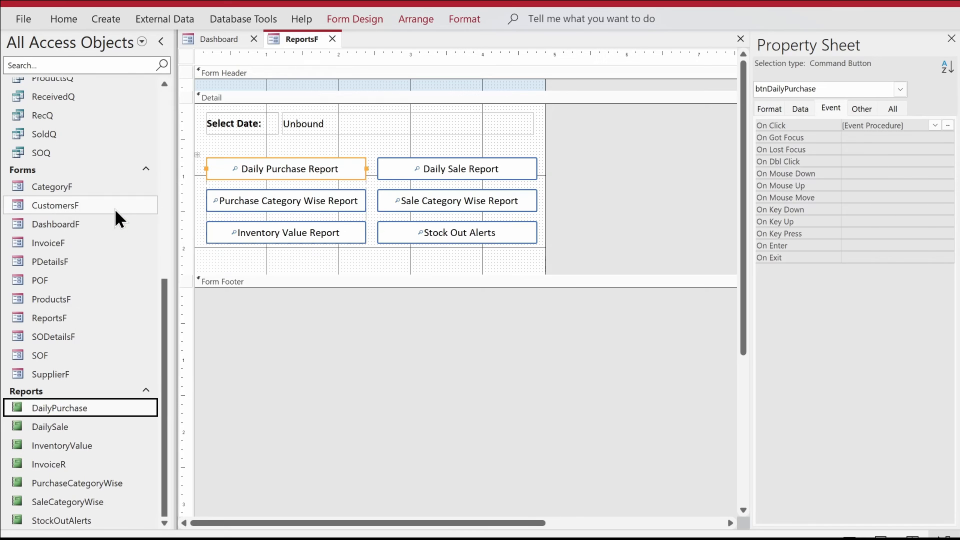
key(alt+F11)
text(DailyPurchase)
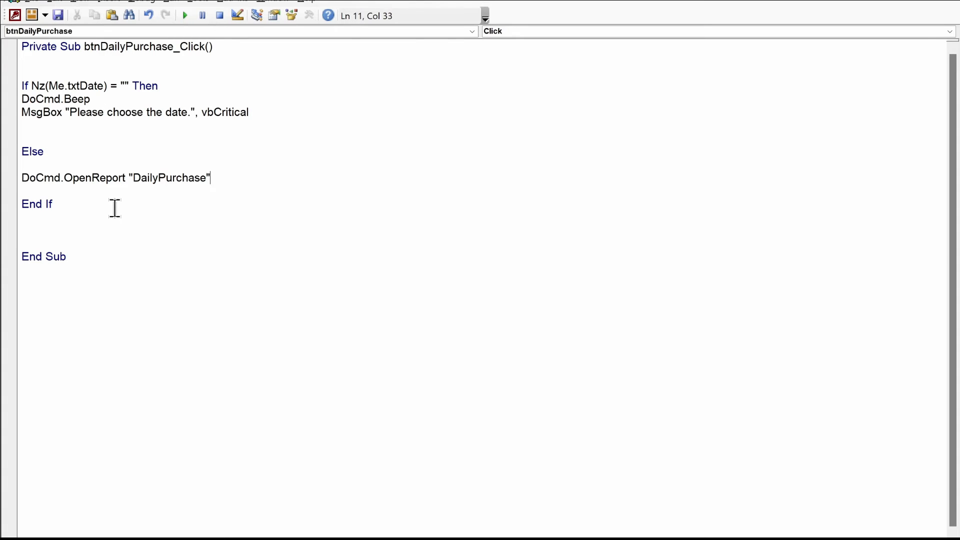
- Set the OpenReport view argument to acViewReport and remove a surplus blank line after End If
text(,)
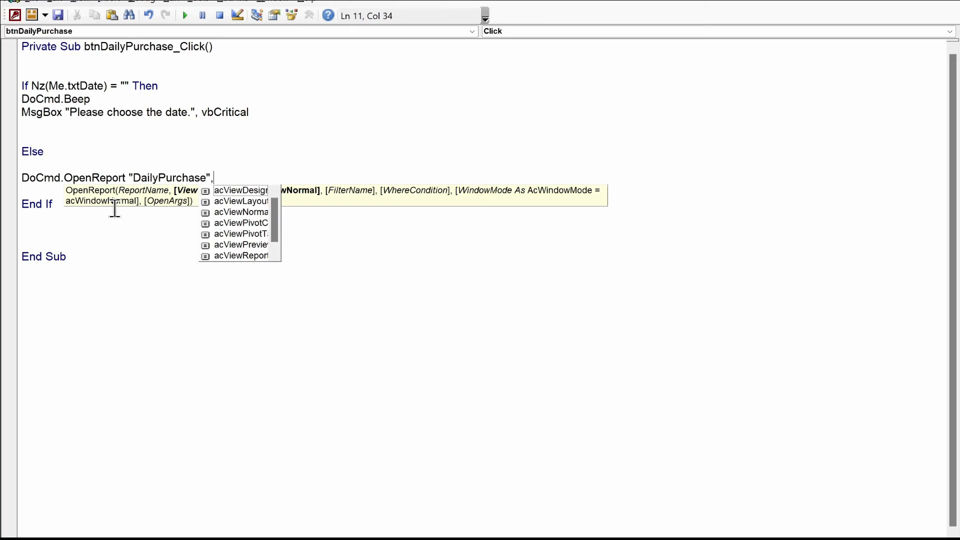
key(Down)
key(Down)
key(Down)
key(Down)
key(Down)
key(Down)
key(Down)
key(Tab)
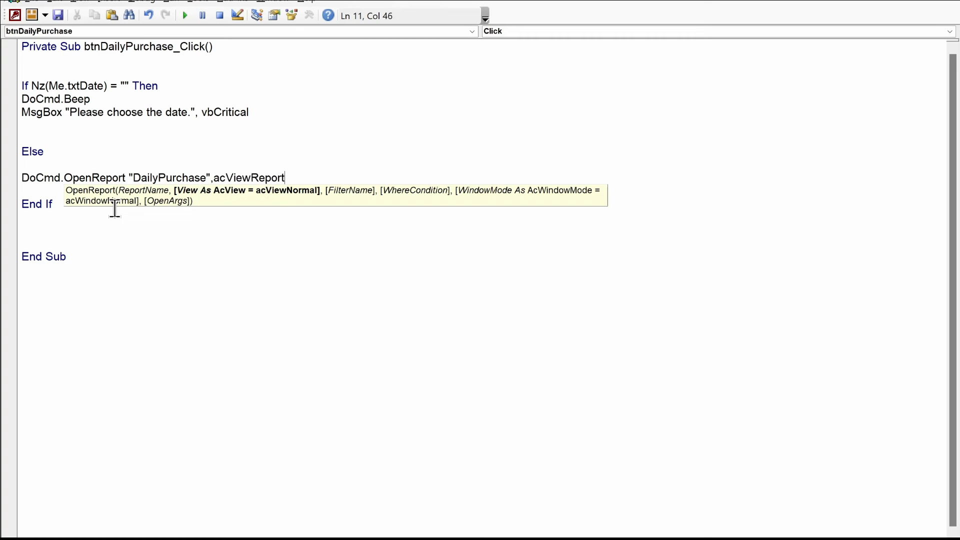
click(115, 209)
key(BackSpace)
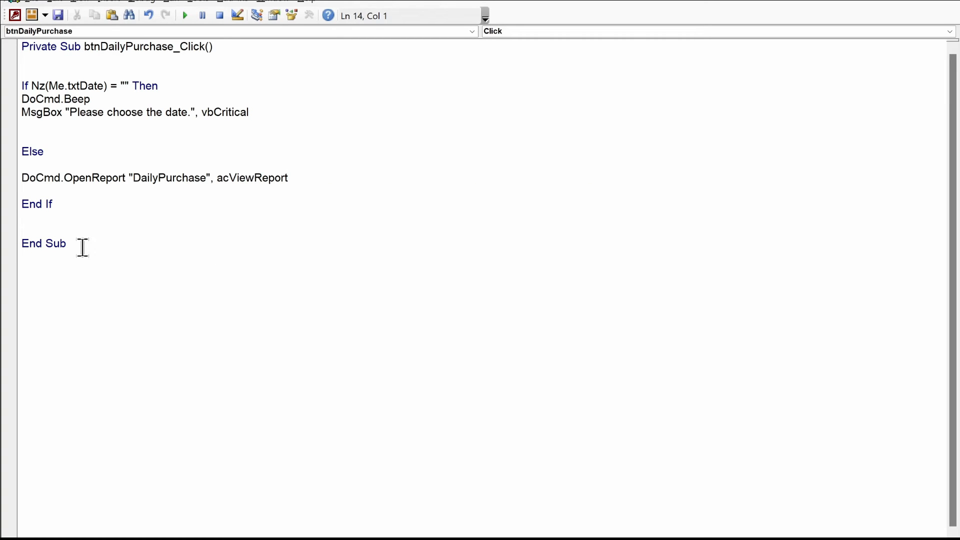
- Copy the whole If block from btnDailyPurchase_Click into a new On Click event procedure for the Daily Sale Report button
drag(80, 206, 11, 95)
key(ctrl+c)
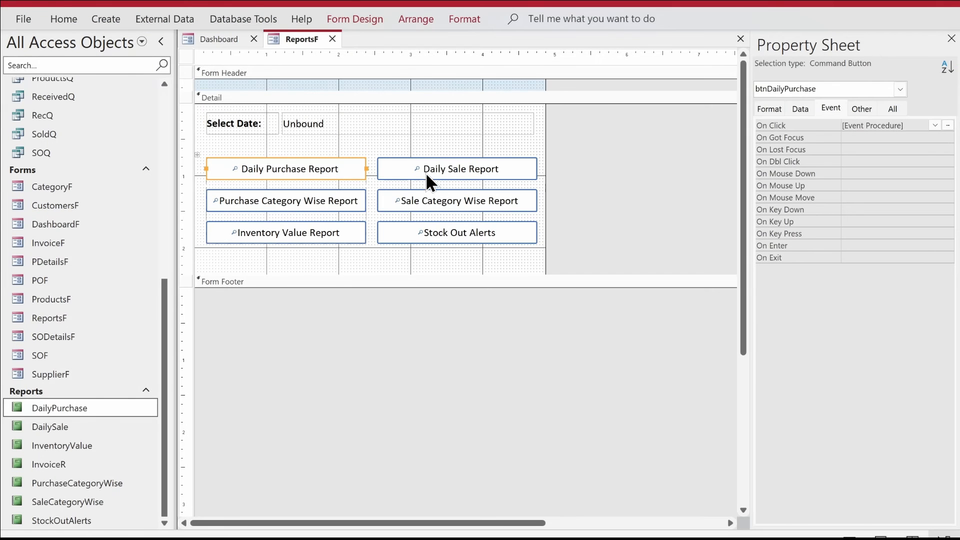
click(428, 170)
click(948, 125)
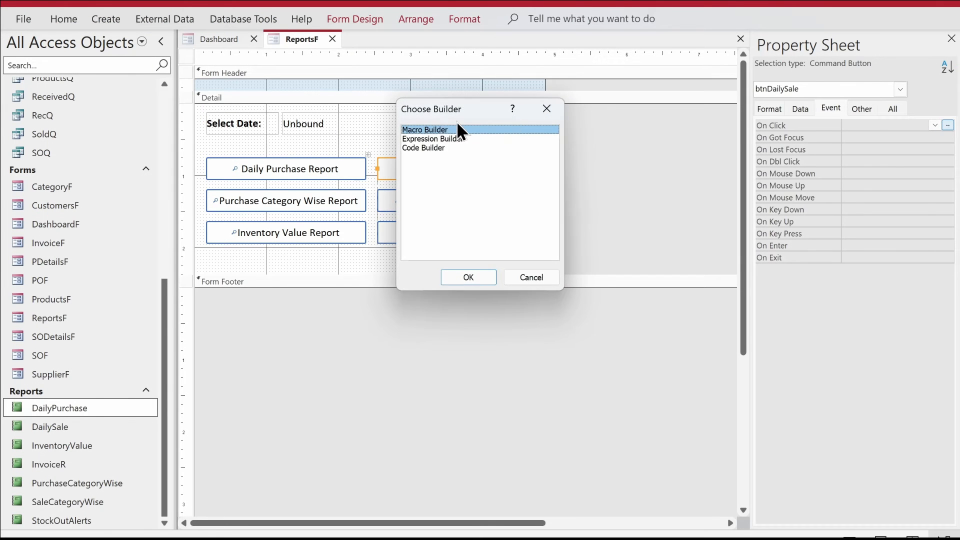
double_click(422, 149)
key(Return)
key(Return)
key(Return)
key(Up)
key(ctrl+v)
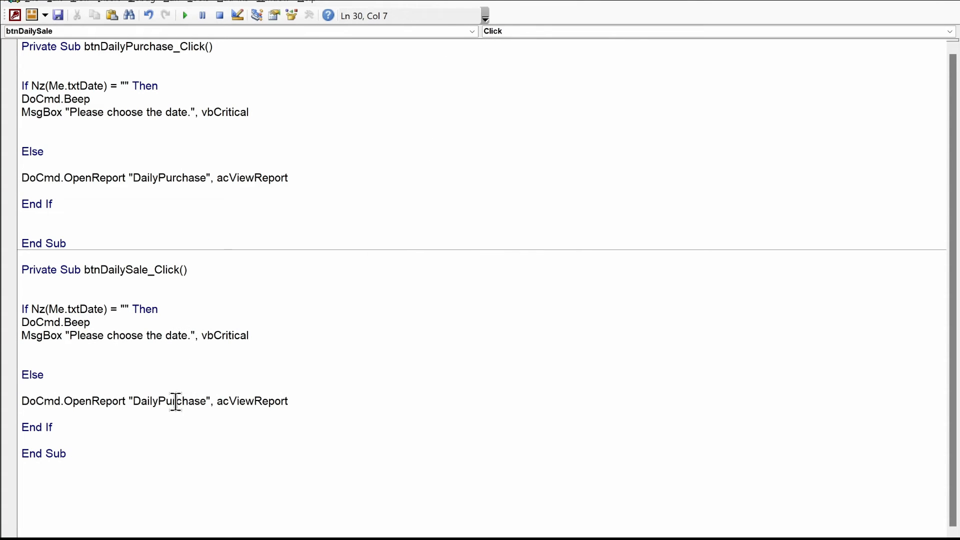
- Change the report name opened by btnDailySale_Click to DailySale and check it against the report list
click(206, 401)
key(BackSpace)
key(BackSpace)
key(BackSpace)
key(BackSpace)
key(BackSpace)
key(BackSpace)
key(BackSpace)
key(BackSpace)
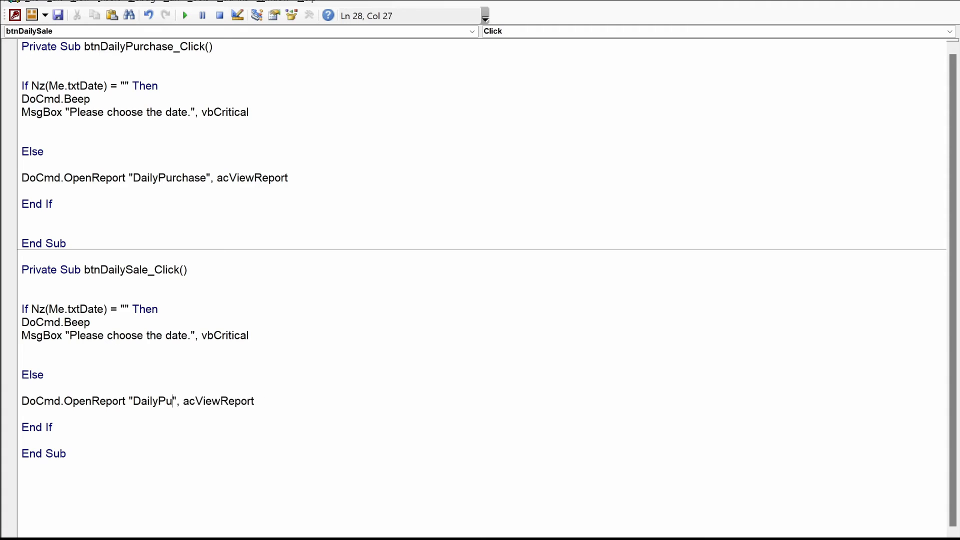
text(Sale)
key(alt+F11)
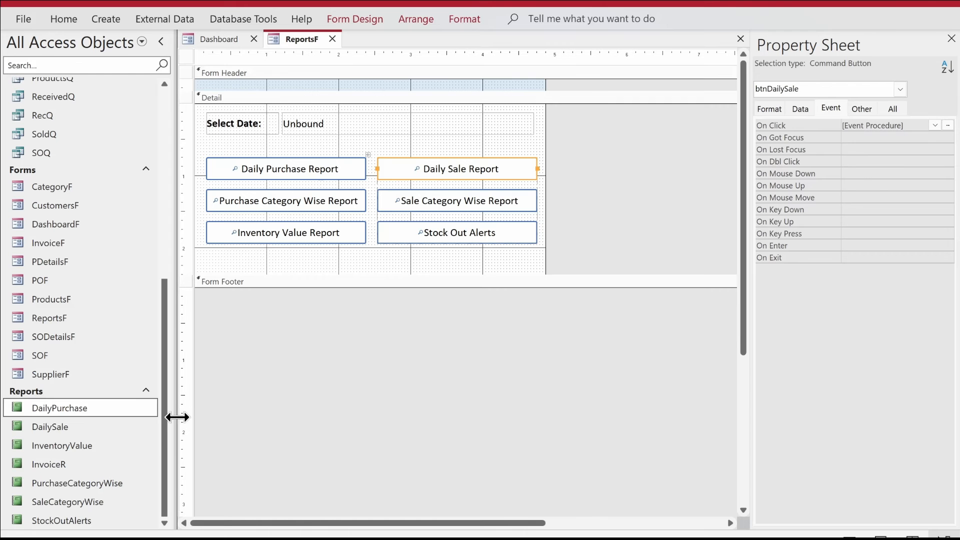
click(71, 428)
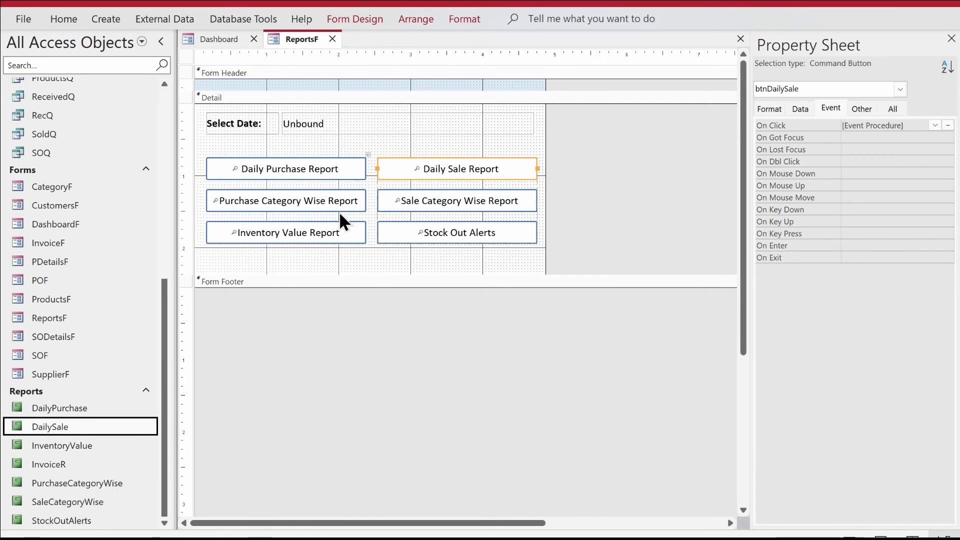
key(alt+F11)
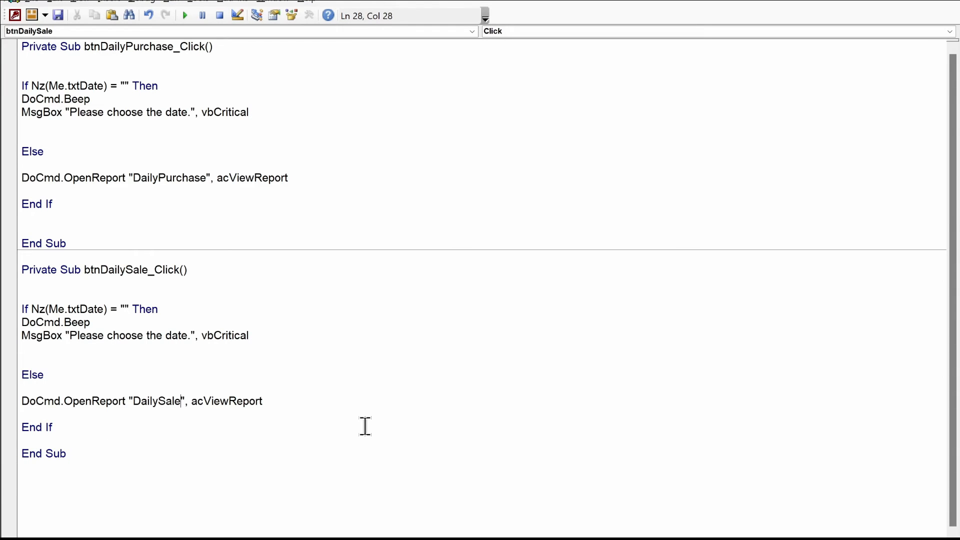
- Copy the OpenReport line from btnDailySale_Click into a new On Click event procedure for the Purchase Category Wise Report button
drag(345, 403, 28, 404)
click(111, 401)
drag(280, 403, 9, 402)
key(ctrl+c)
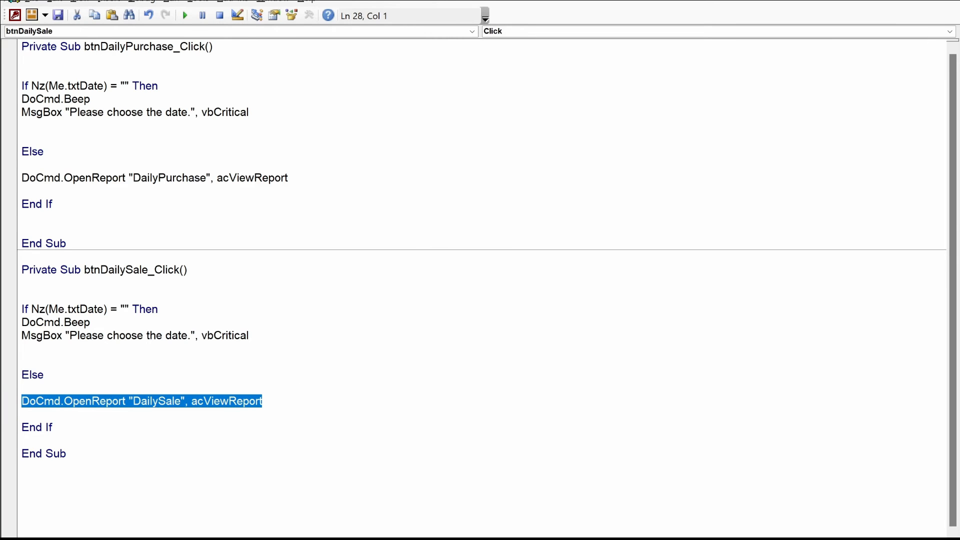
key(alt+Tab)
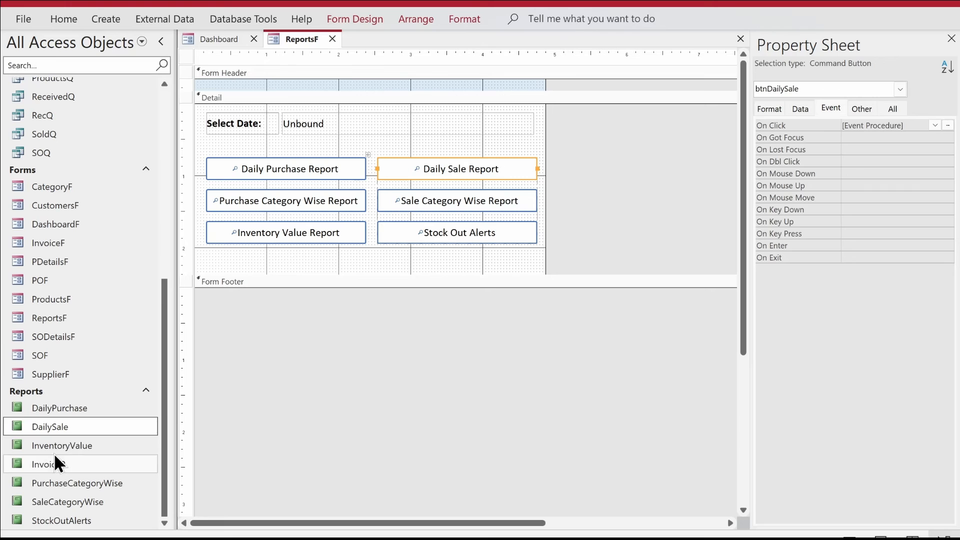
click(312, 200)
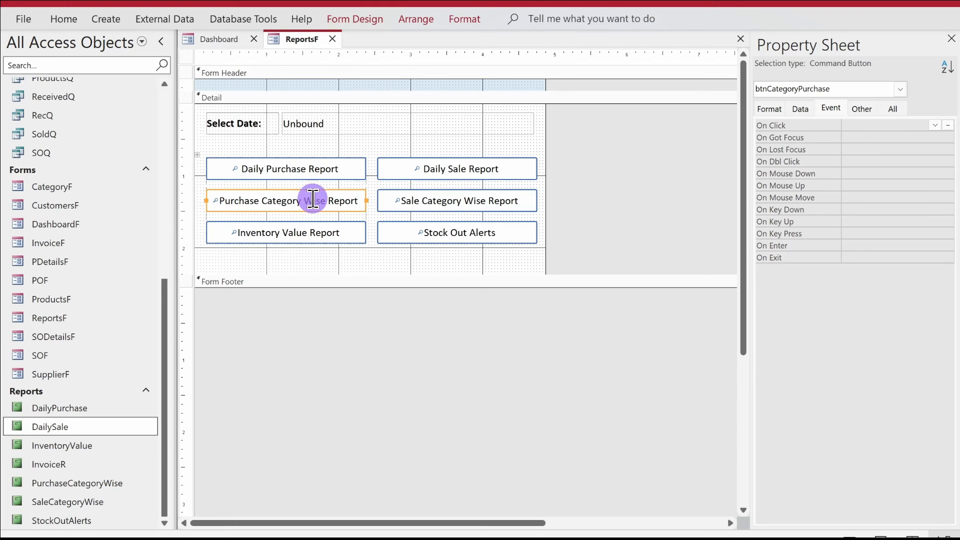
click(948, 126)
double_click(419, 149)
key(Return)
key(Return)
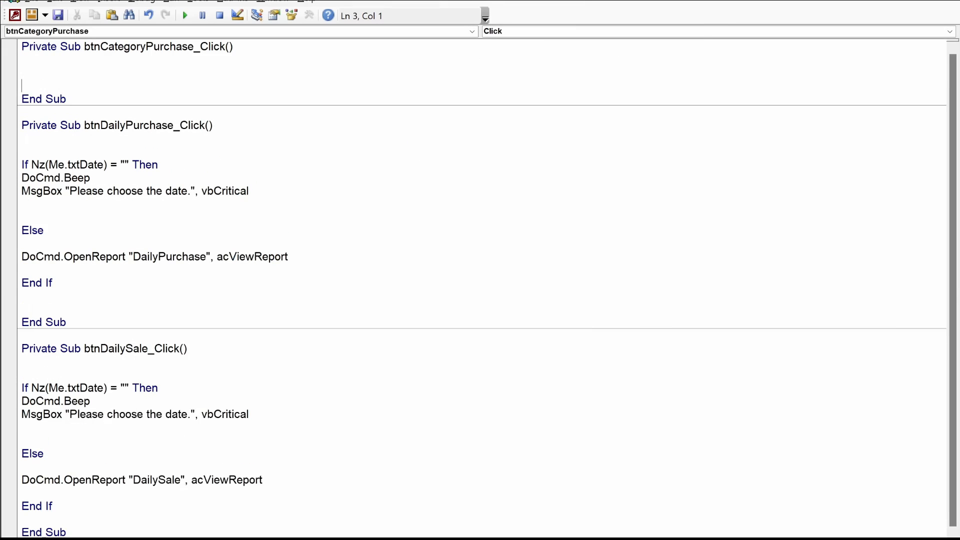
key(ctrl+v)
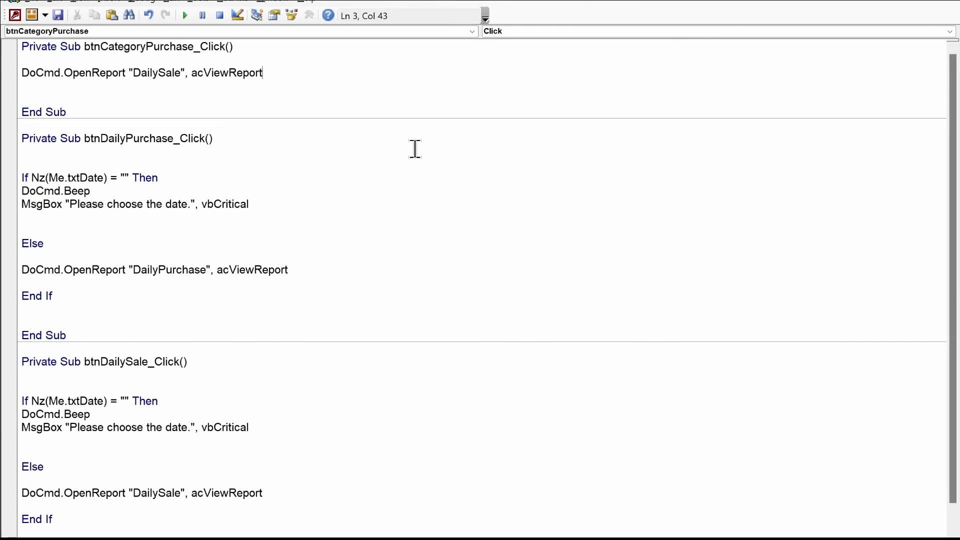
- Change the report opened by btnCategoryPurchase_Click to PurchaseCategoryWise, copying the name from the database's report list
key(alt+Tab)
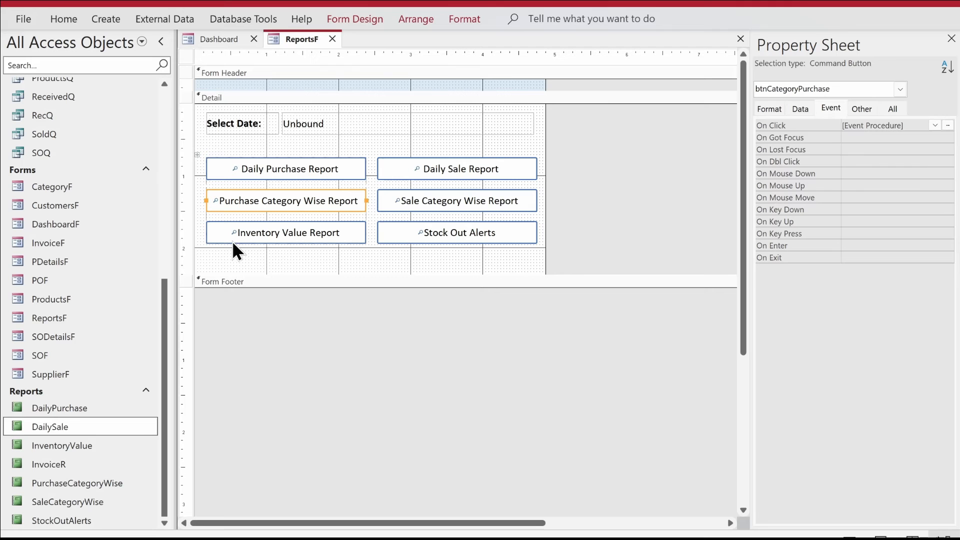
right_click(69, 483)
click(122, 285)
key(ctrl+c)
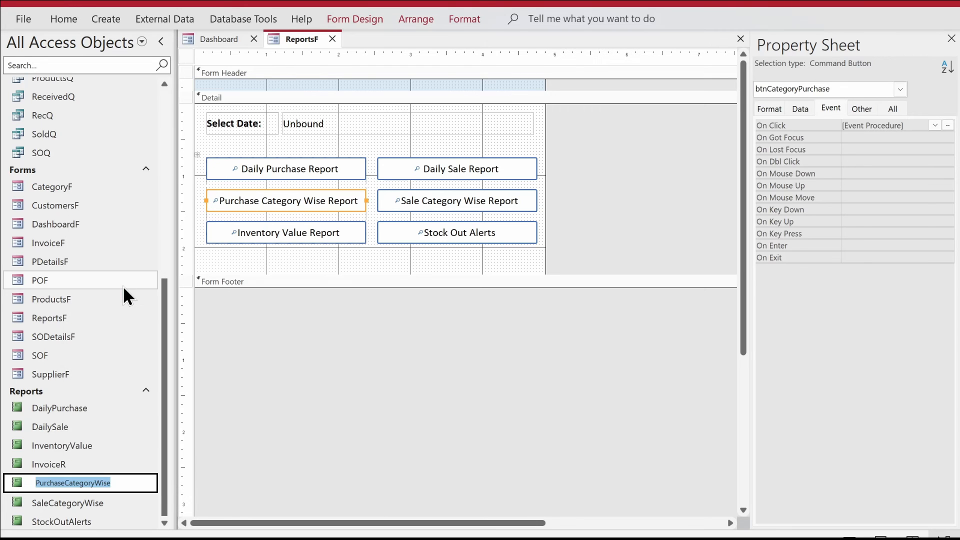
key(alt+Tab)
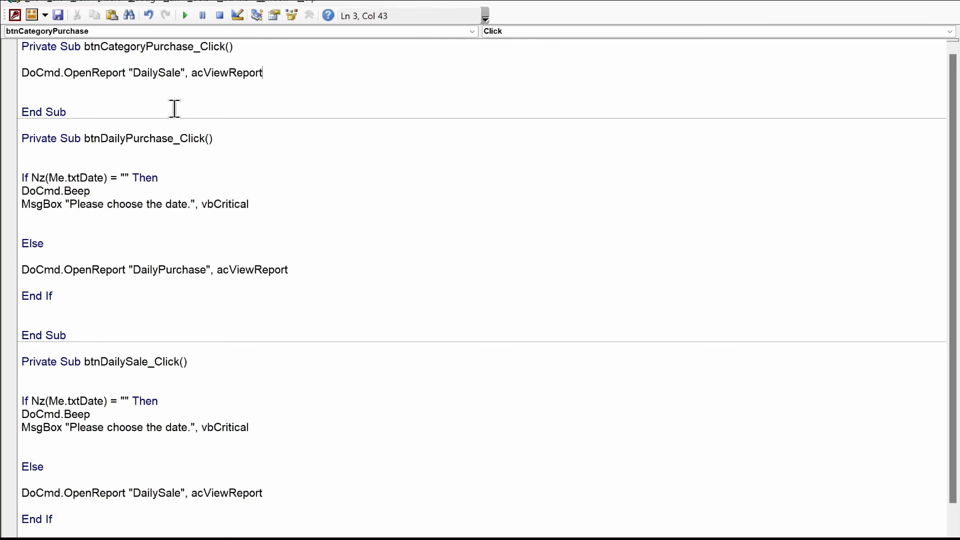
double_click(172, 74)
key(ctrl+v)
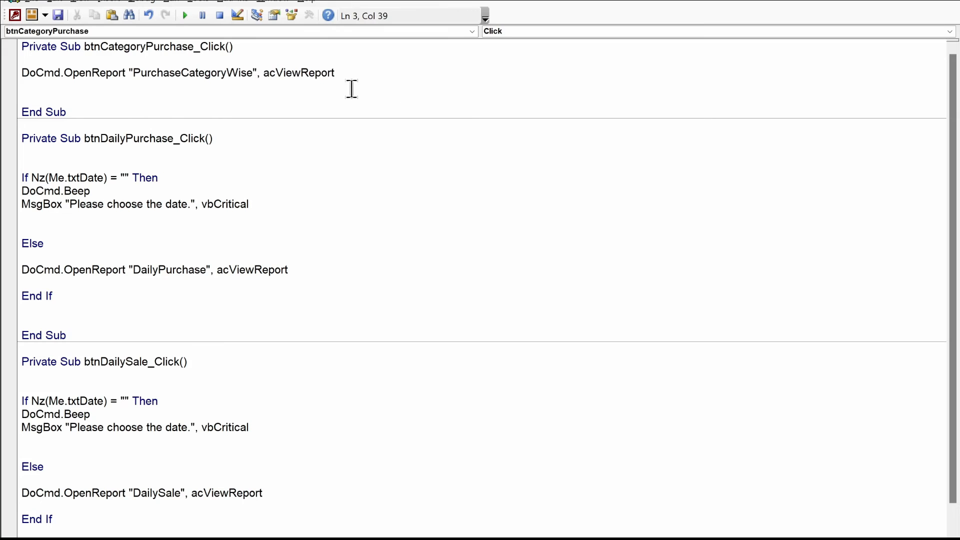
- Copy the OpenReport line from btnCategoryPurchase_Click into a new On Click event procedure for the Sale Category Wise Report button
drag(337, 73, 5, 78)
key(ctrl+c)
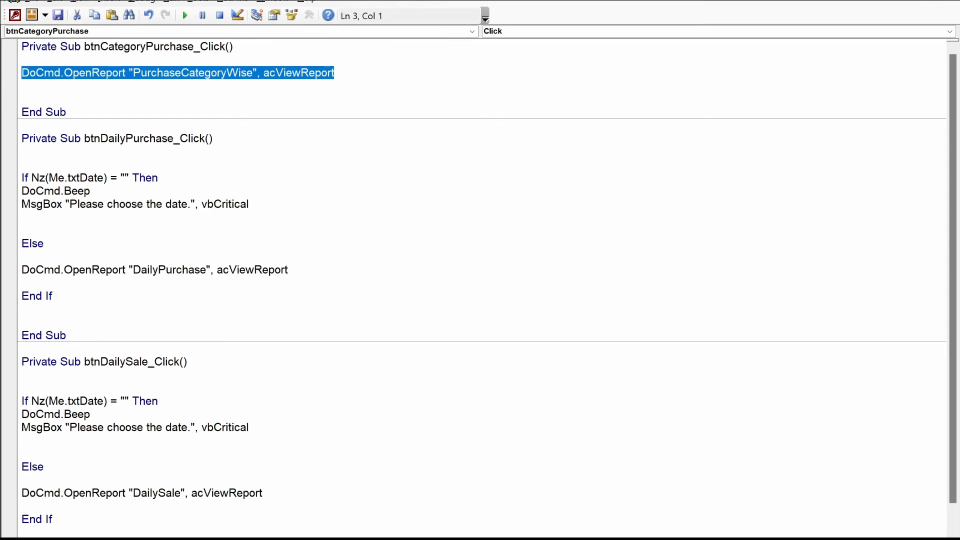
key(alt+F11)
click(421, 203)
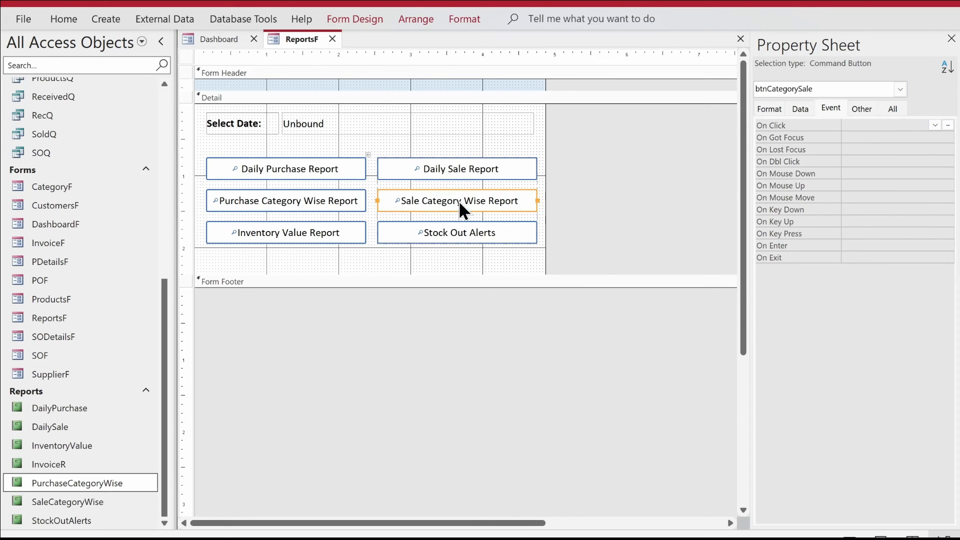
double_click(510, 201)
double_click(429, 148)
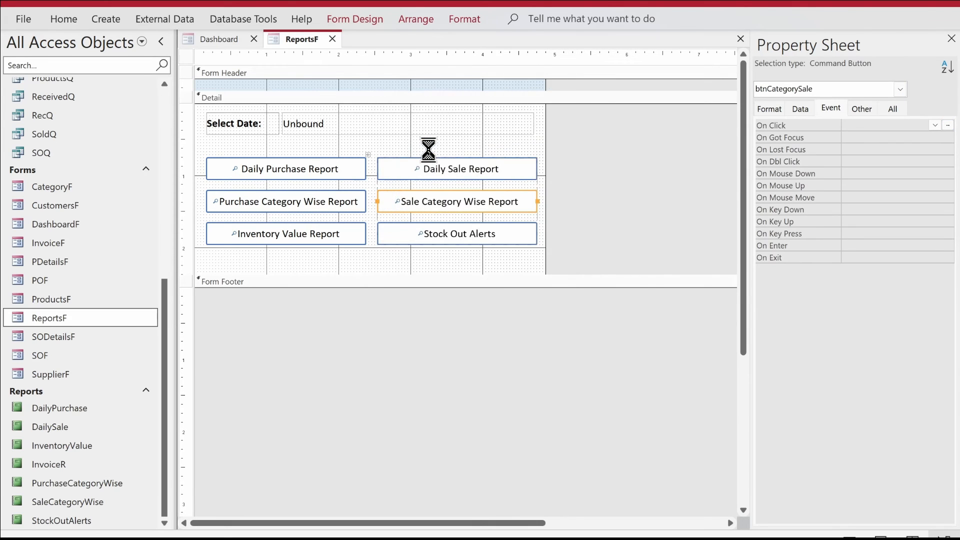
key(Return)
key(Return)
key(Return)
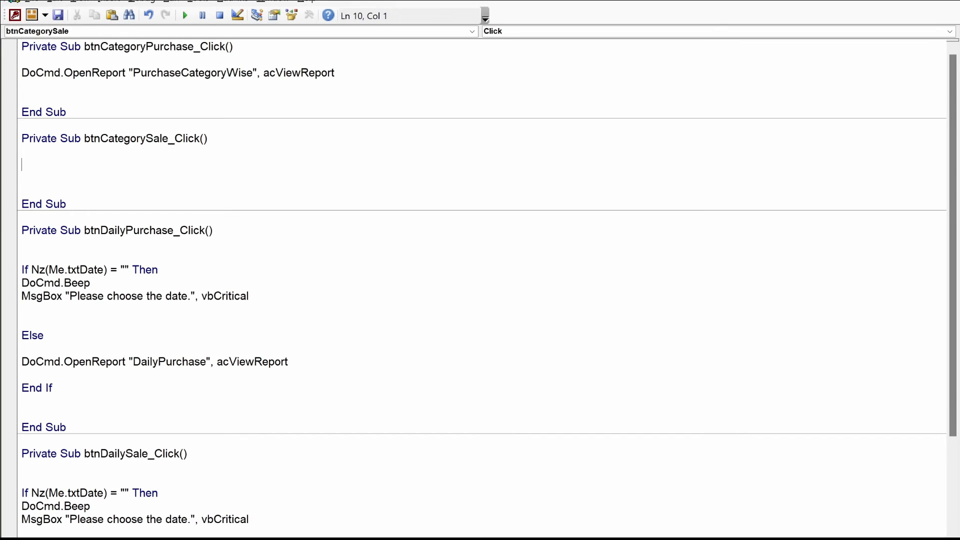
key(Down)
key(ctrl+v)
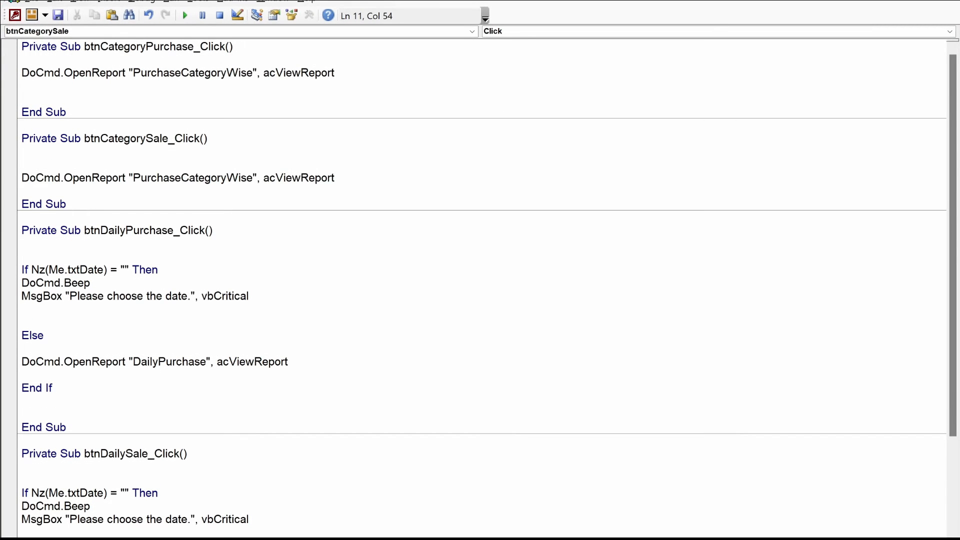
- Check the sales report's name in the report list and change the report opened by btnCategorySale_Click to SaleCategoryWise
click(255, 177)
key(alt+F11)
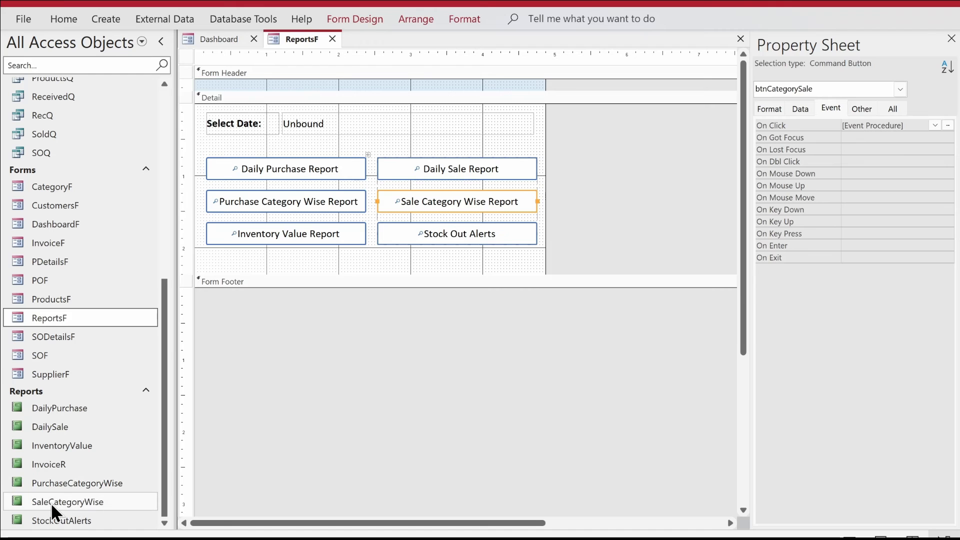
key(alt+F11)
key(Left)
key(Left)
key(Left)
key(Left)
key(Left)
key(Left)
key(Left)
key(Left)
key(Left)
key(Left)
key(Left)
key(Left)
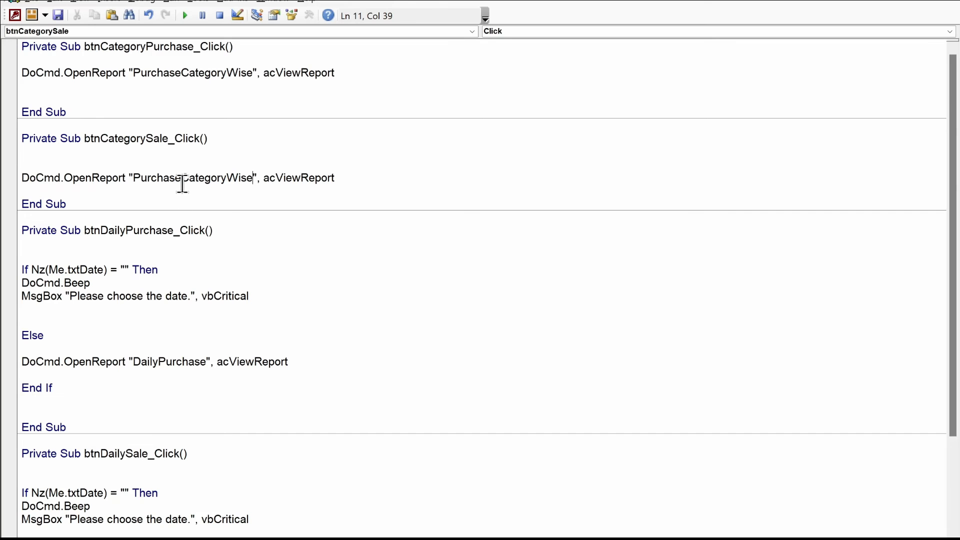
key(BackSpace)
key(BackSpace)
key(BackSpace)
key(BackSpace)
key(BackSpace)
key(BackSpace)
key(BackSpace)
key(BackSpace)
text(Sale)
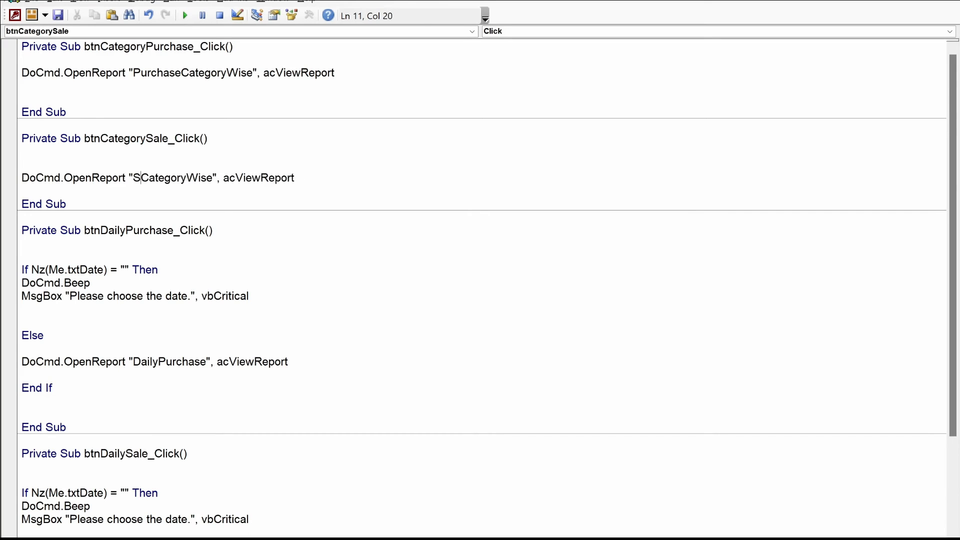
key(Down)
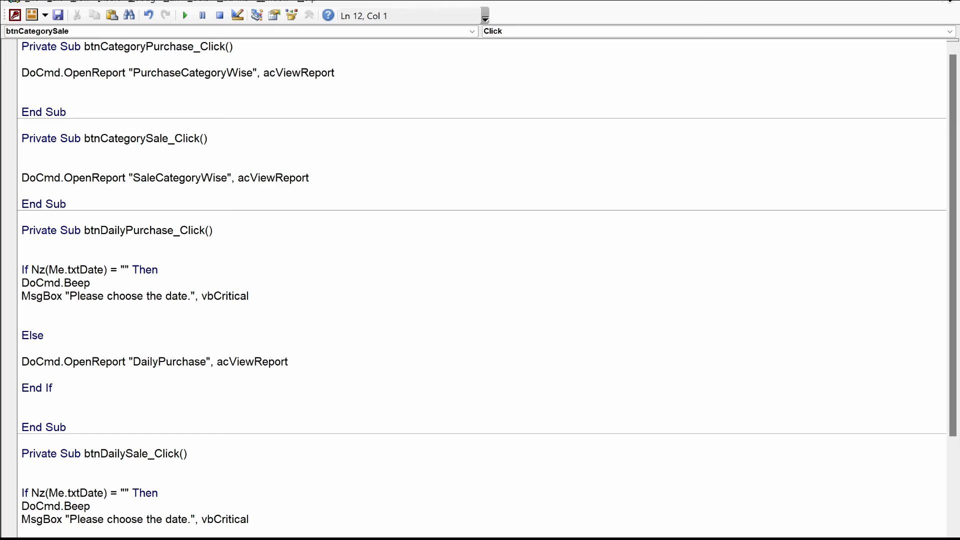
- Return to the ReportsF form design and select the Inventory Value Report button
click(947, 1)
click(291, 233)
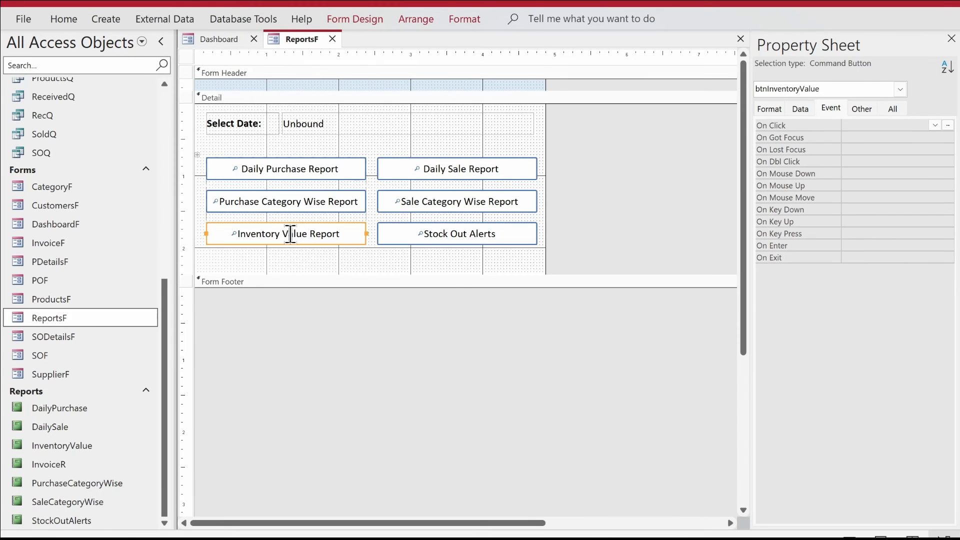
click(948, 125)
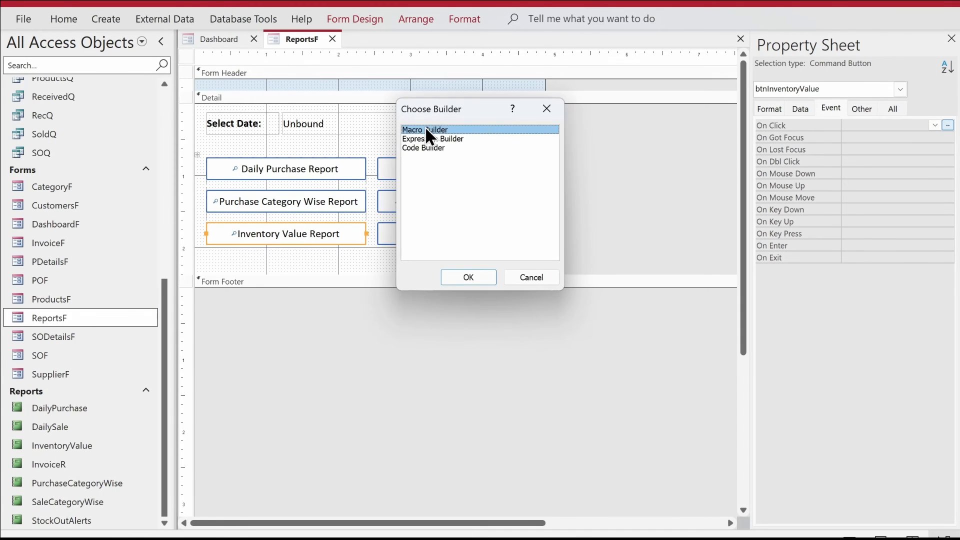
click(419, 140)
click(418, 142)
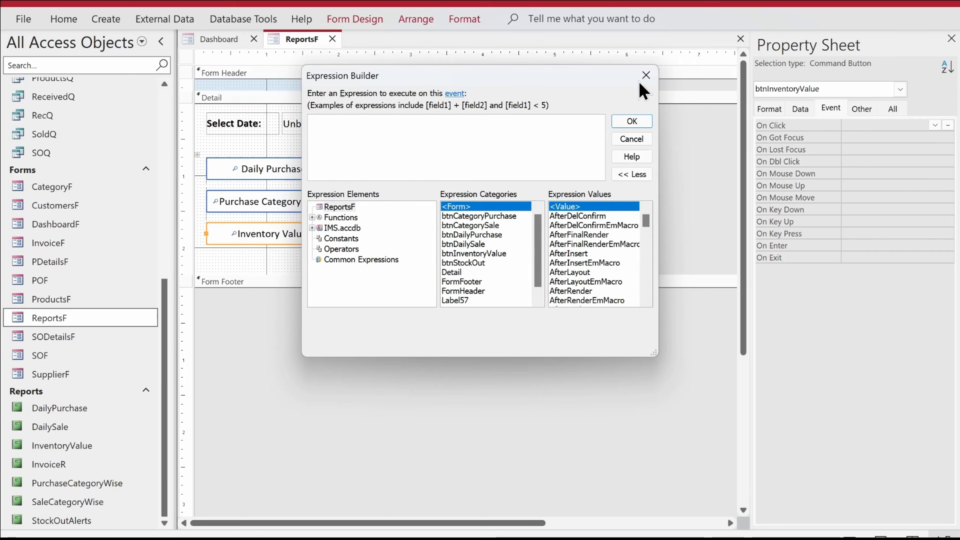
click(644, 76)
right_click(69, 442)
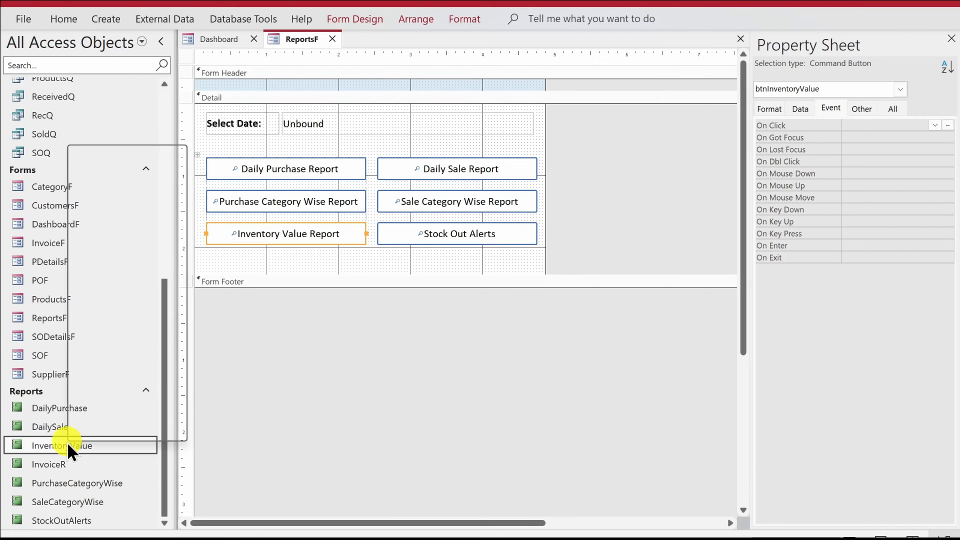
click(592, 180)
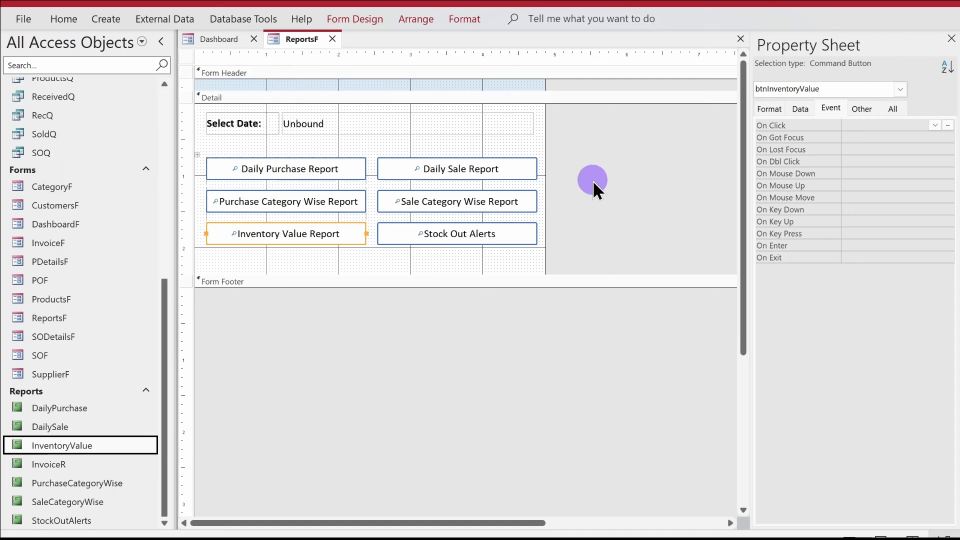
click(949, 125)
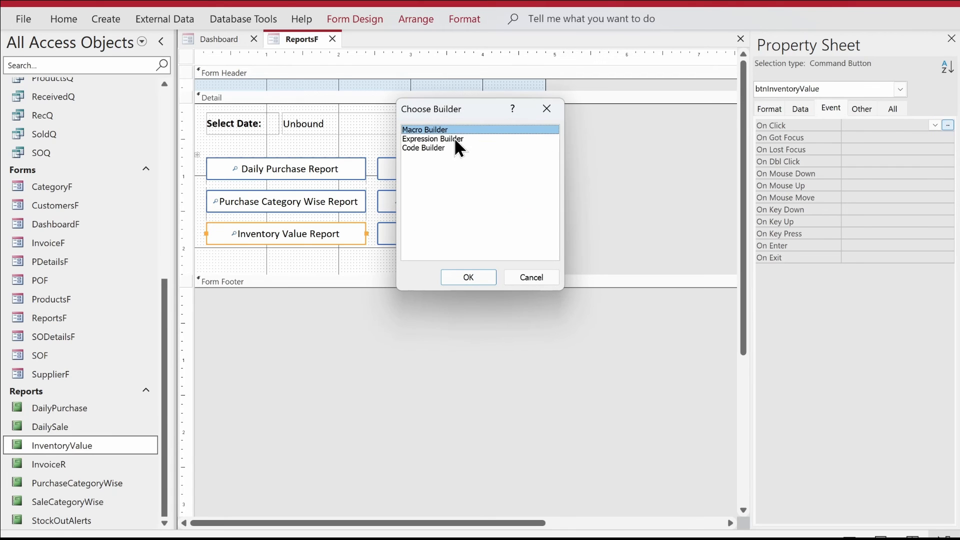
double_click(431, 137)
key(Escape)
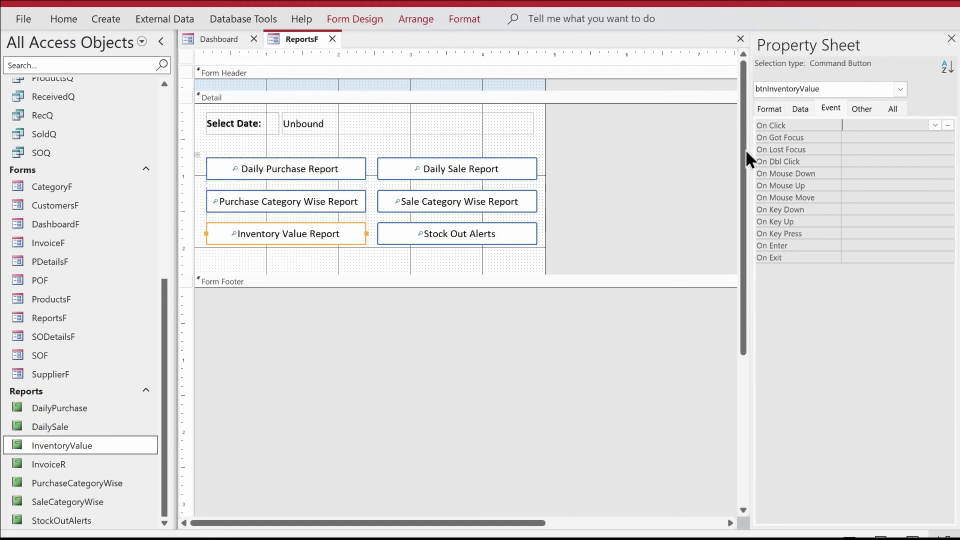
- Create a VBA On Click event procedure for the Inventory Value Report button and paste the copied OpenReport "PurchaseCategoryWise" line into it
click(948, 125)
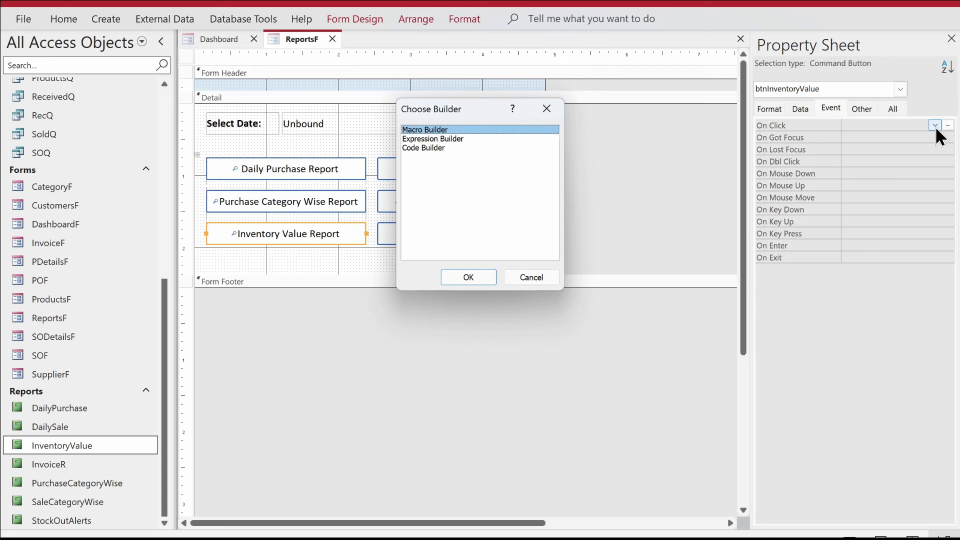
key(Down)
key(Down)
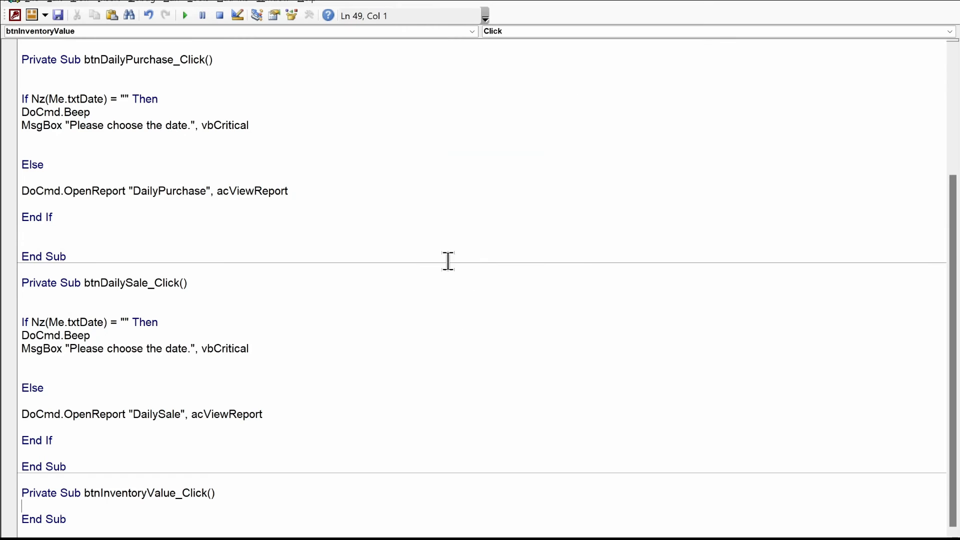
key(Return)
key(Return)
key(Return)
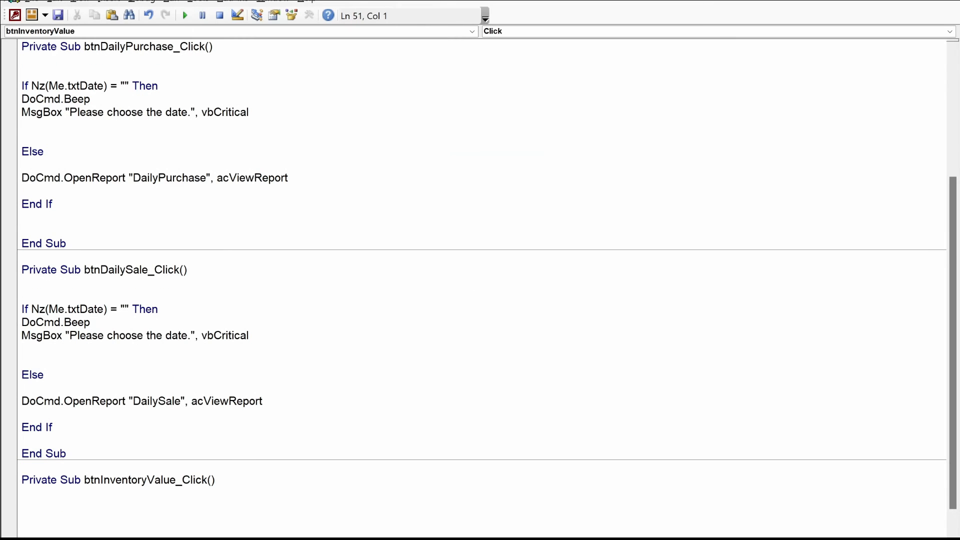
text(DoCmd.OpenReport "PurchaseCategoryWise", acViewReport)
scroll(215, 357, down, 1)
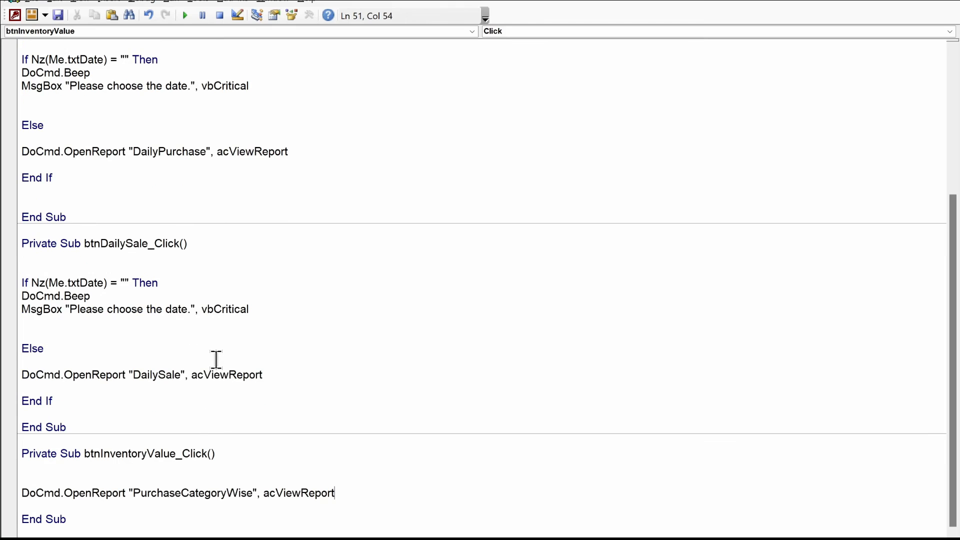
- Change the report name opened by btnInventoryValue_Click to InventoryValue
click(252, 493)
key(BackSpace)
key(BackSpace)
key(BackSpace)
key(BackSpace)
key(BackSpace)
key(BackSpace)
key(BackSpace)
key(BackSpace)
key(BackSpace)
key(BackSpace)
key(BackSpace)
key(BackSpace)
key(BackSpace)
key(BackSpace)
key(BackSpace)
key(BackSpace)
key(BackSpace)
key(BackSpace)
key(BackSpace)
key(BackSpace)
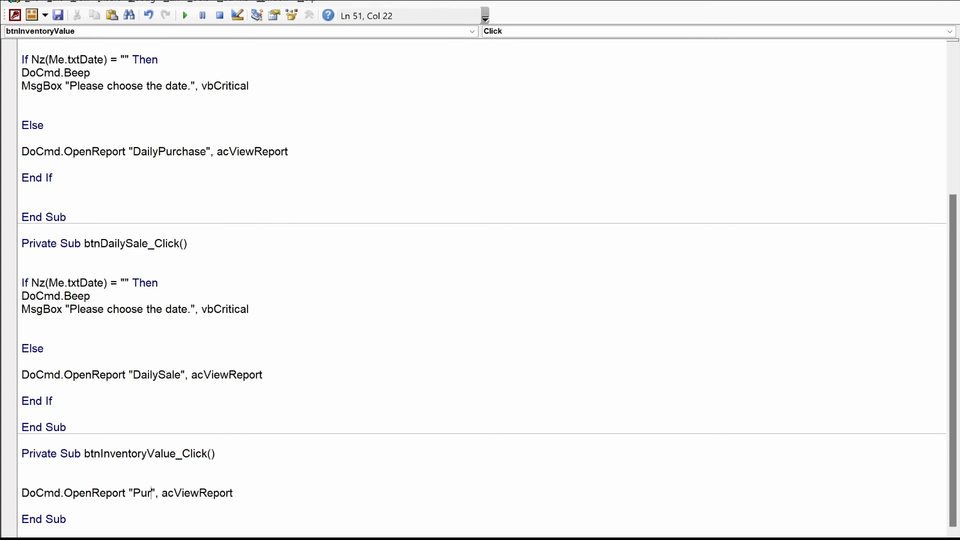
text(InventoryVal)
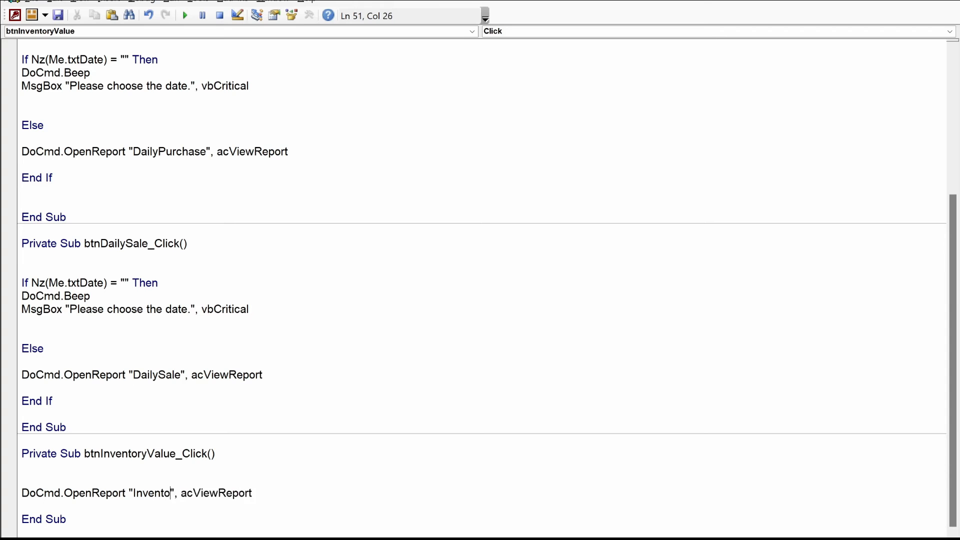
text(ue)
click(275, 507)
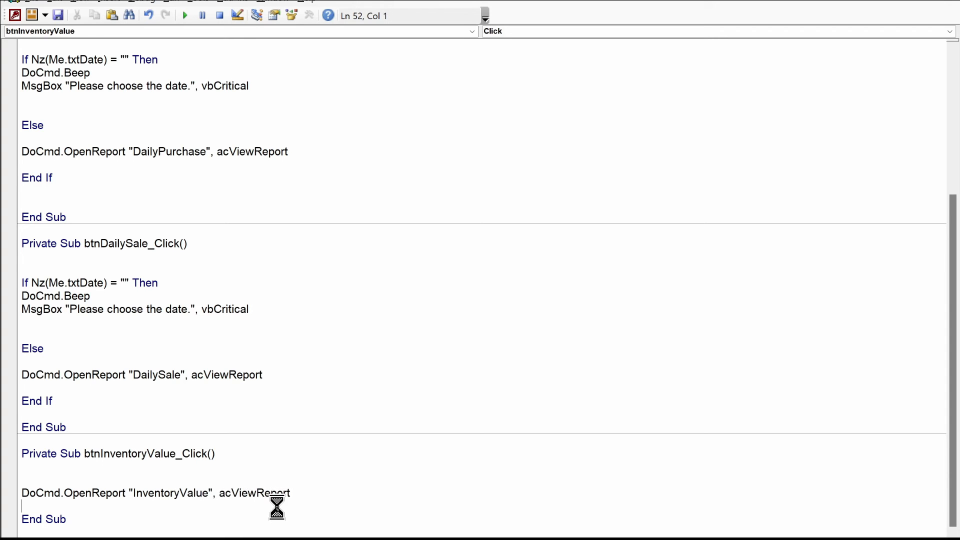
- Create a VBA On Click event procedure for the Stock Out Alerts button and paste the copied OpenReport "PurchaseCategoryWise" line into it
key(alt+F11)
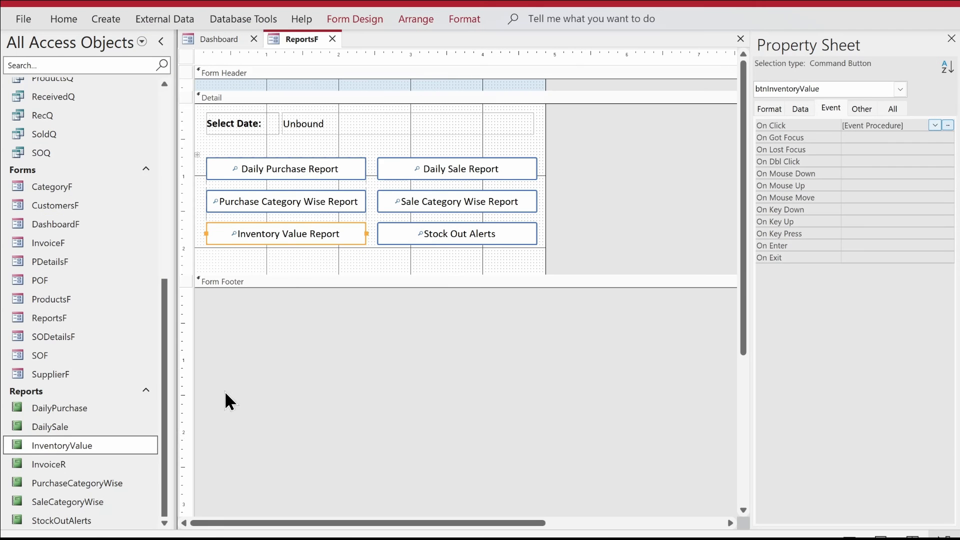
click(424, 237)
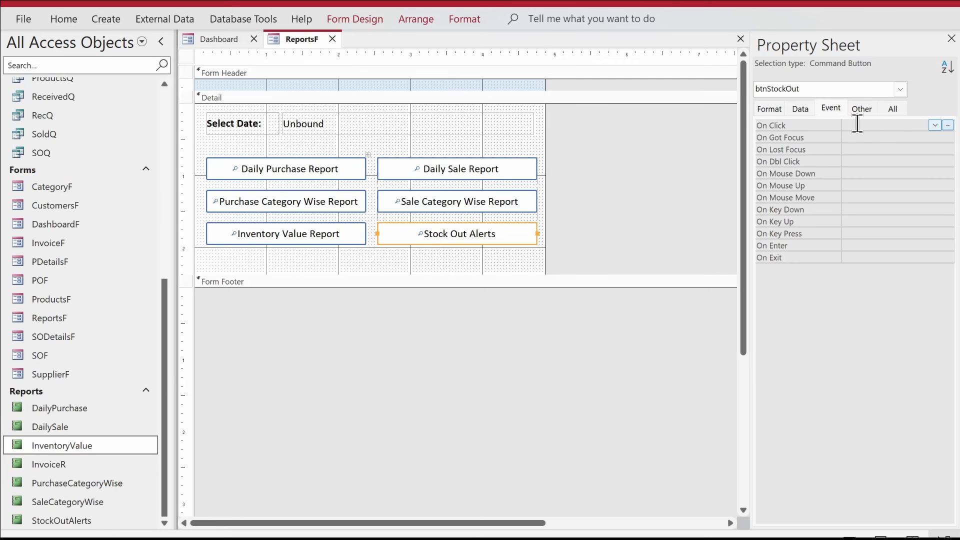
click(948, 126)
click(429, 148)
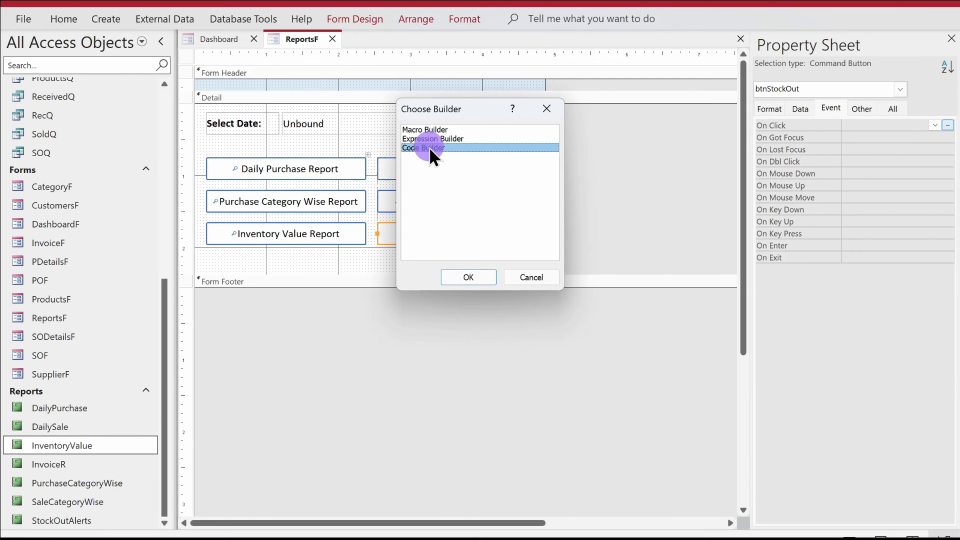
double_click(430, 149)
text(DoCmd.OpenReport "PurchaseCategoryWise", acViewReport)
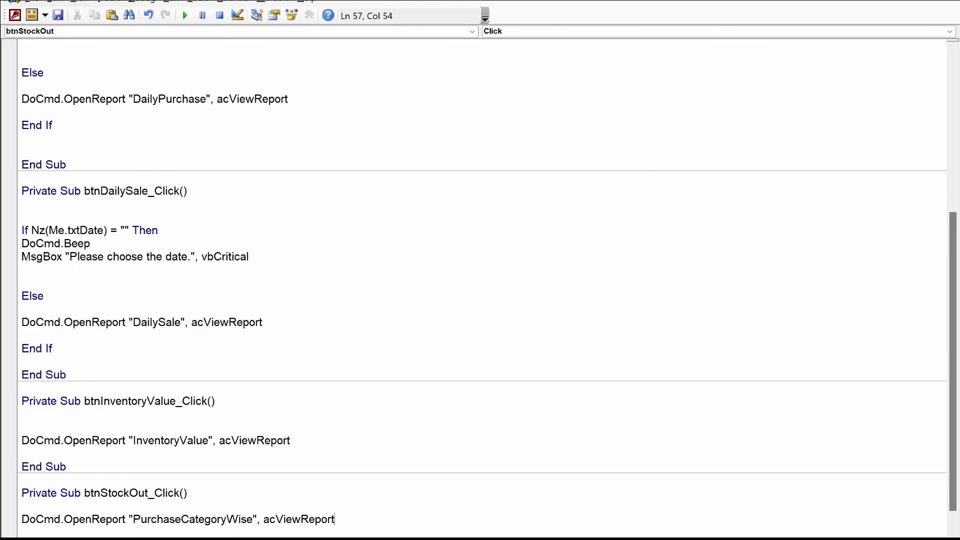
scroll(349, 193, down, 1)
- Copy the StockOutAlerts report name from the report list and make btnStockOut_Click open that report, then leave the code editor
key(alt+F11)
right_click(76, 523)
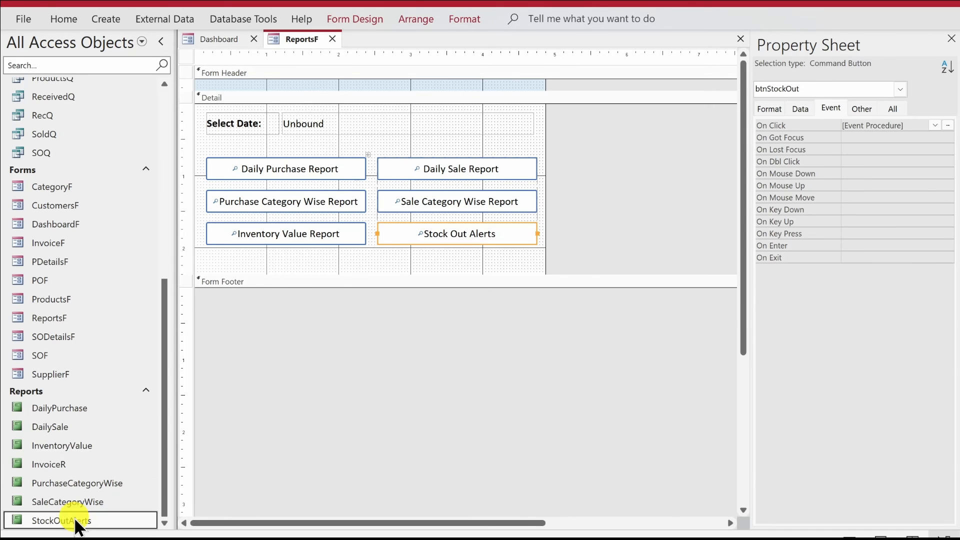
click(128, 331)
key(ctrl+c)
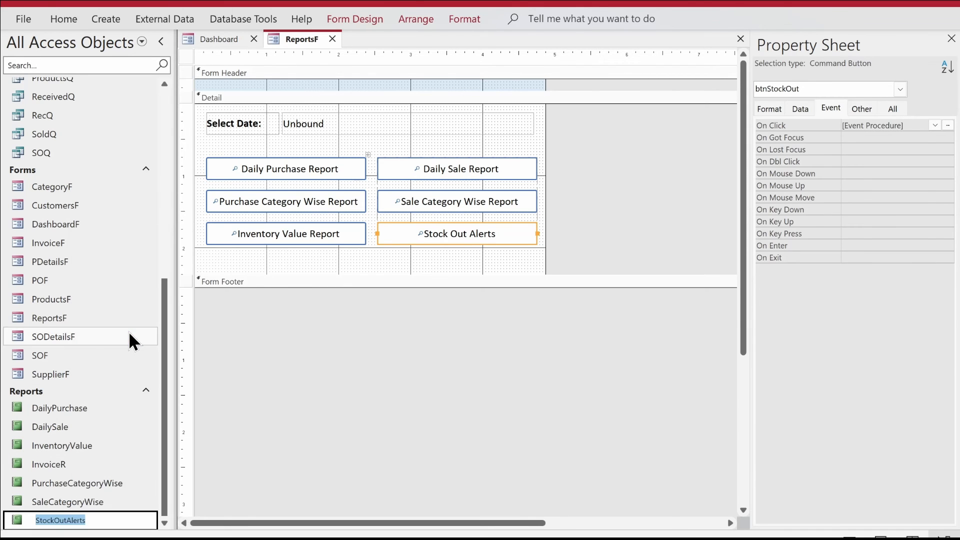
key(alt+F11)
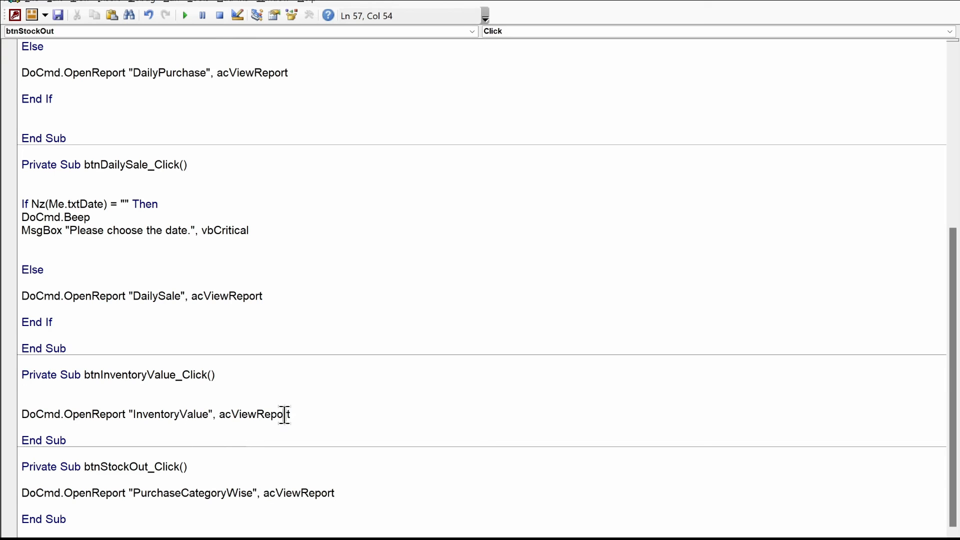
double_click(199, 494)
key(ctrl+v)
click(197, 505)
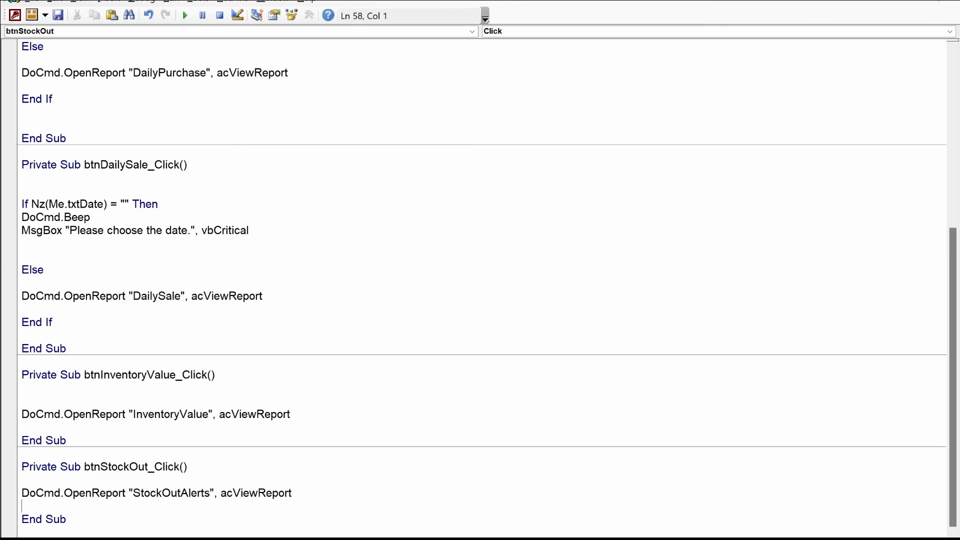
click(889, 1)
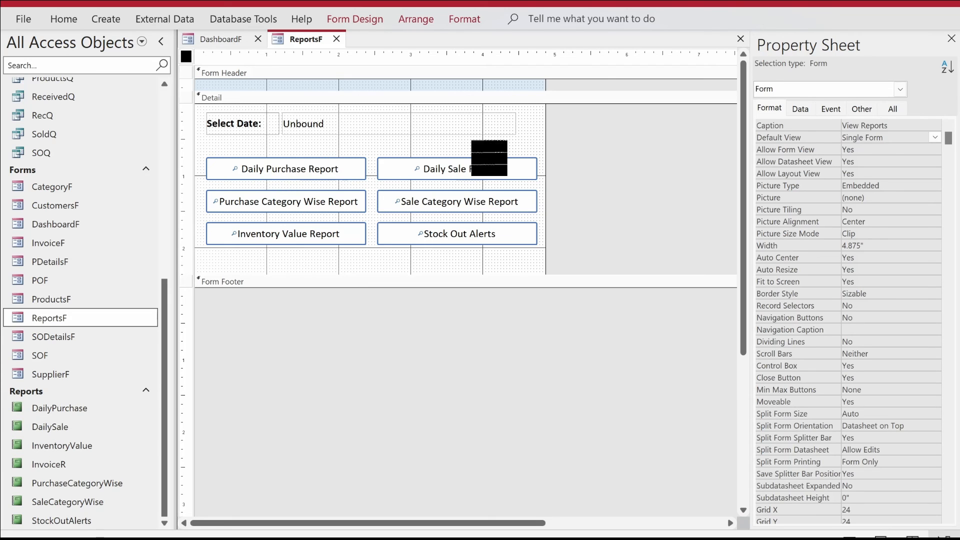
- Open the DailyPurchase report in design and its record source query, and widen the PurchaseDate column to show its full criteria
right_click(50, 405)
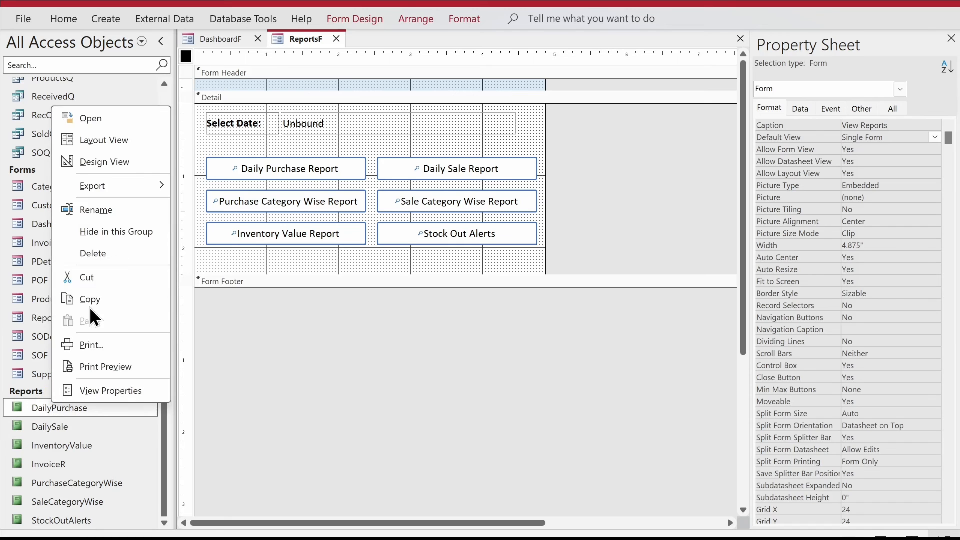
click(119, 162)
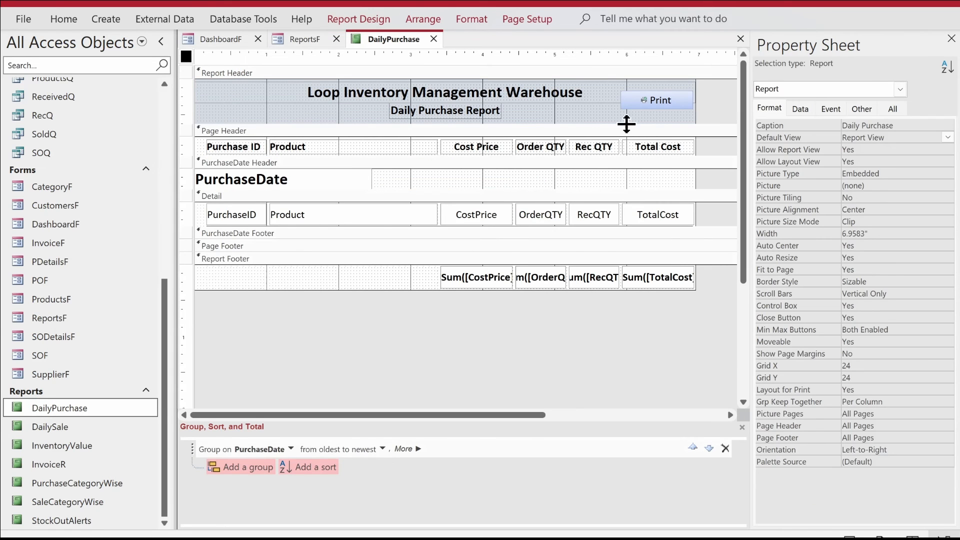
click(800, 108)
click(952, 129)
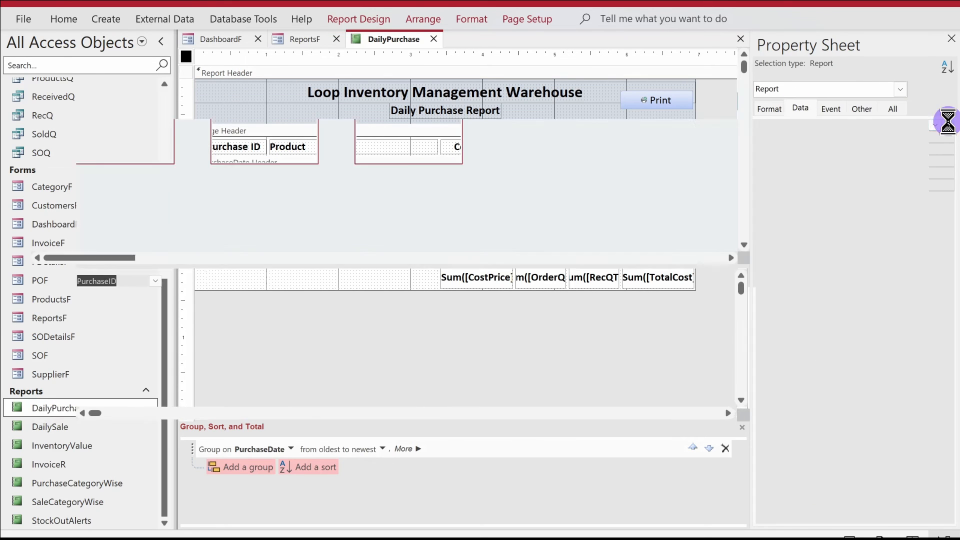
drag(250, 358, 349, 362)
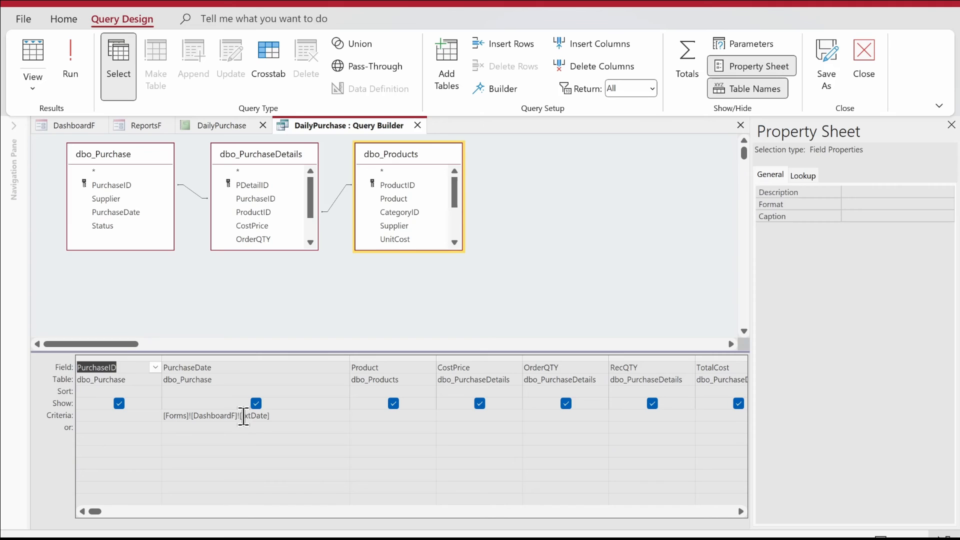
- Set the PurchaseDate criteria in the DailyPurchase query to [Forms]![ReportsF]![txtDate]
click(274, 418)
key(BackSpace)
key(BackSpace)
key(BackSpace)
key(BackSpace)
key(BackSpace)
key(BackSpace)
key(BackSpace)
key(BackSpace)
key(BackSpace)
key(BackSpace)
key(BackSpace)
key(BackSpace)
key(BackSpace)
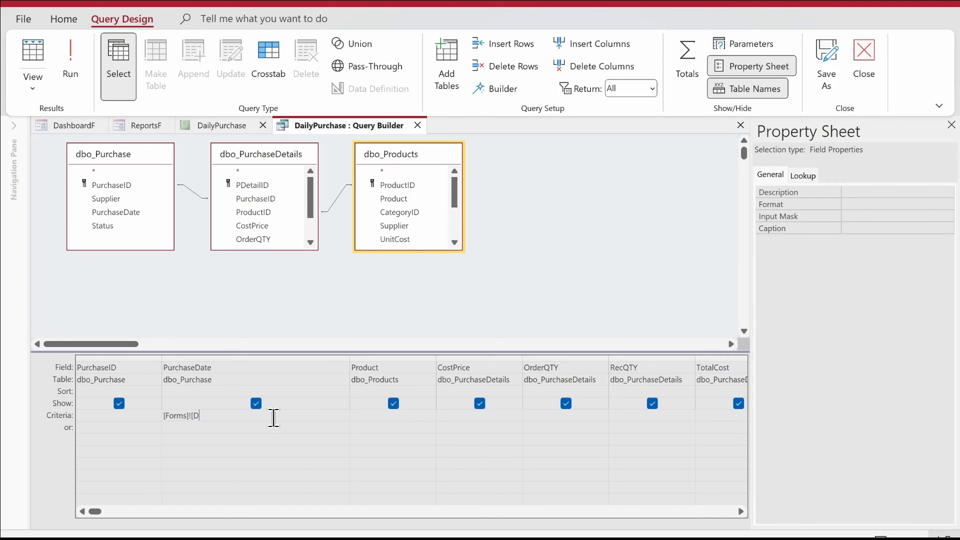
key(BackSpace)
key(BackSpace)
text(rep!t)
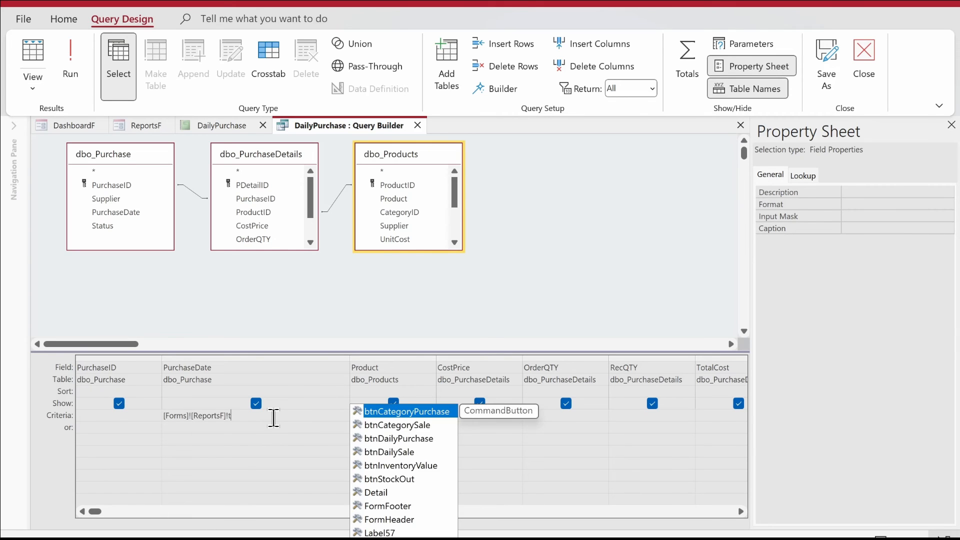
text(xtDate)
key(Tab)
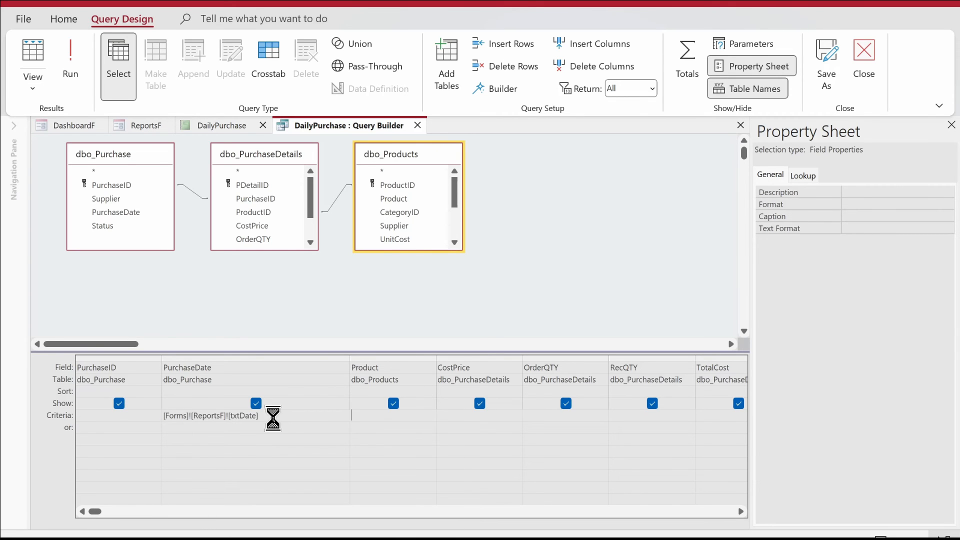
- Close the DailyPurchase query builder and the DailyPurchase report, saving the changes
click(417, 125)
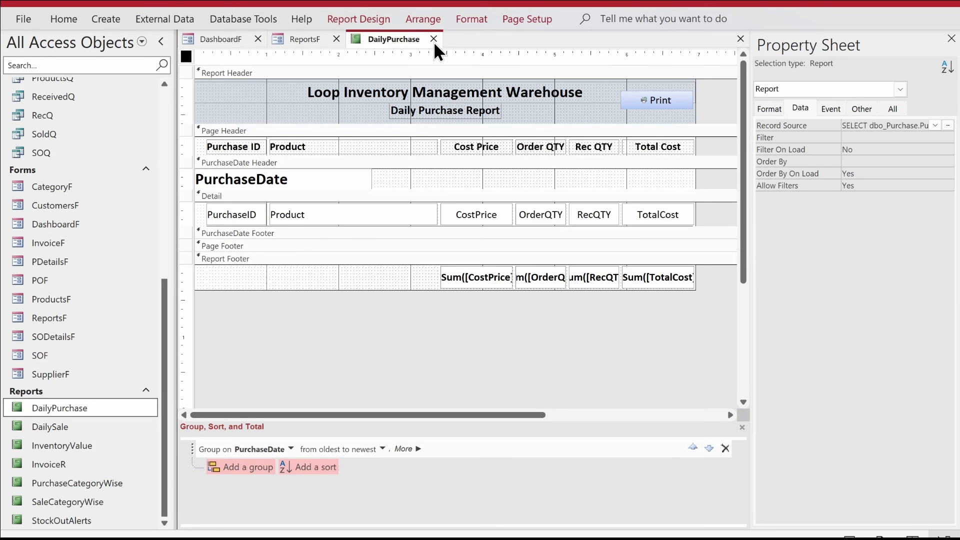
click(434, 39)
click(433, 311)
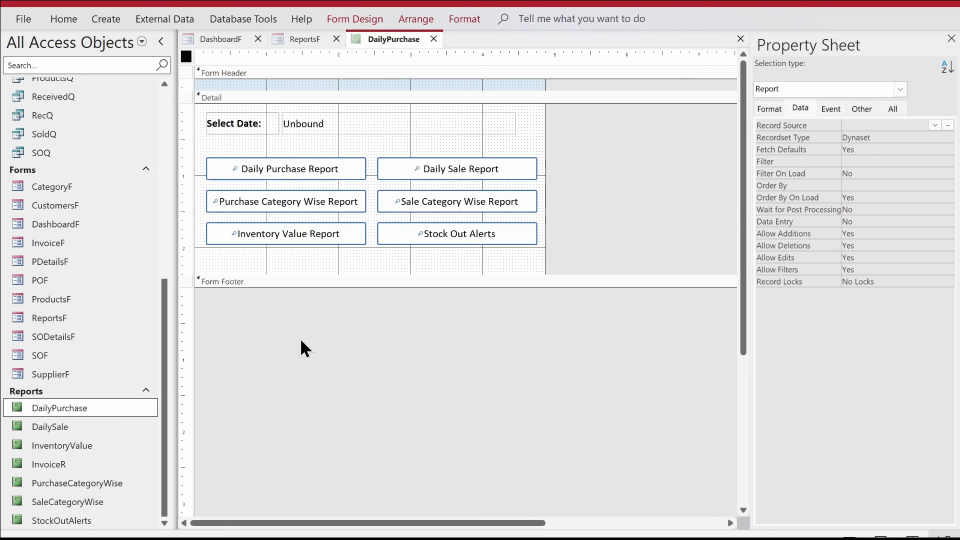
- Open the DailySale report in design and its record source query, and widen the SaleDate column to show its full criteria
right_click(85, 427)
click(152, 184)
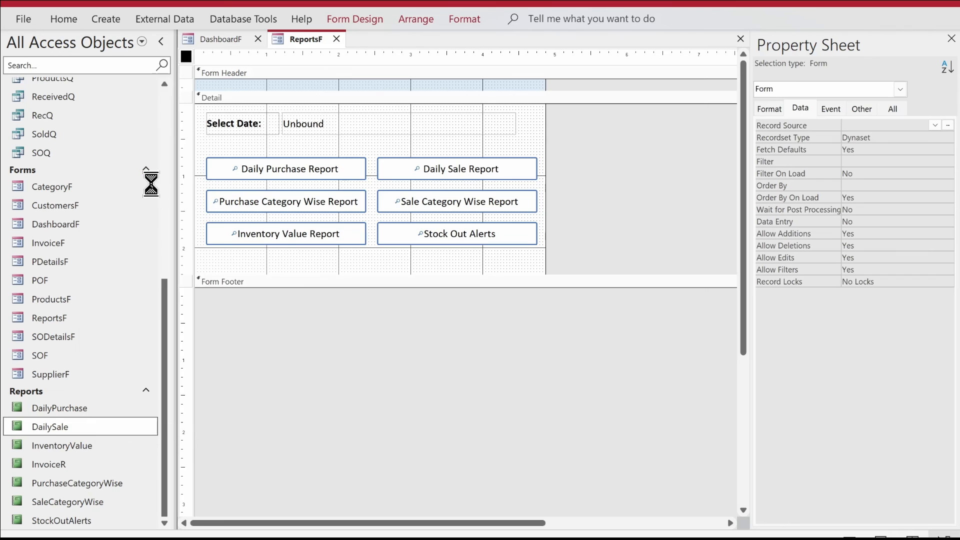
click(948, 125)
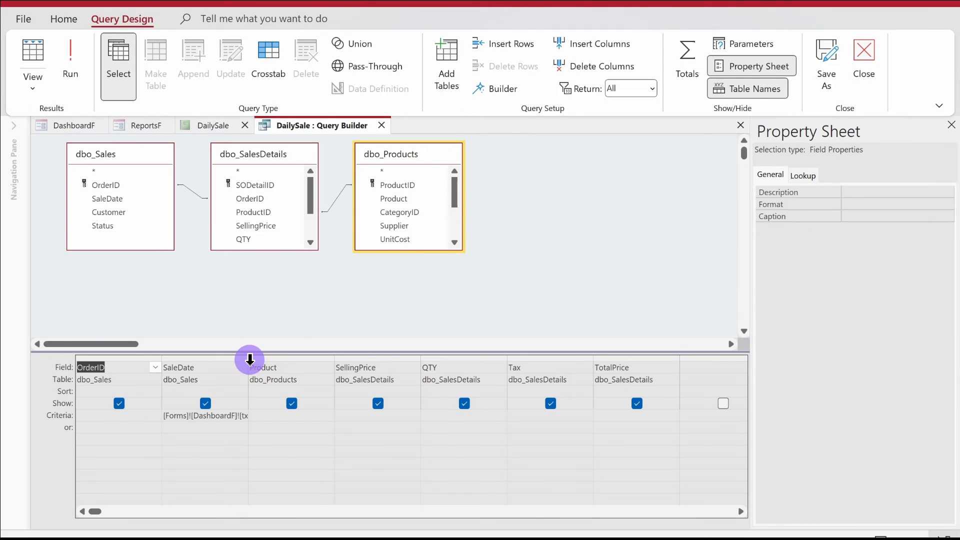
click(250, 358)
drag(251, 360, 369, 360)
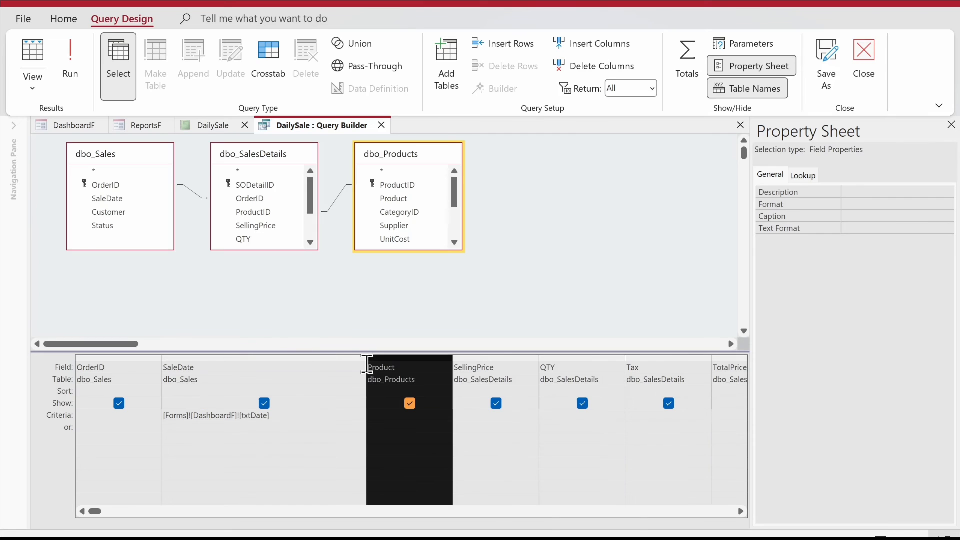
- Set the SaleDate criteria in the DailySale query to [Forms]![ReportsF]![txtDate]
click(275, 420)
key(Tab)
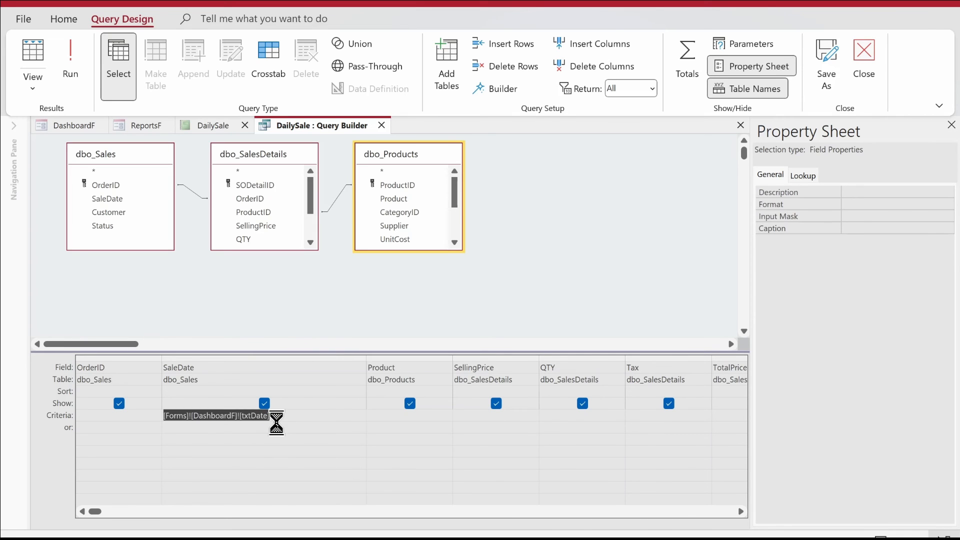
click(277, 422)
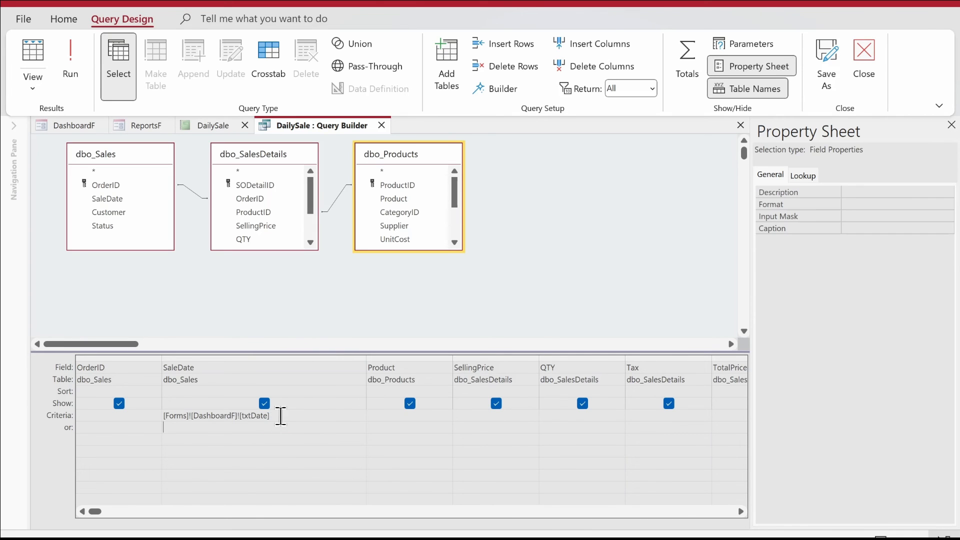
click(281, 416)
key(BackSpace)
key(BackSpace)
key(BackSpace)
key(BackSpace)
key(BackSpace)
key(BackSpace)
key(BackSpace)
key(BackSpace)
key(BackSpace)
key(BackSpace)
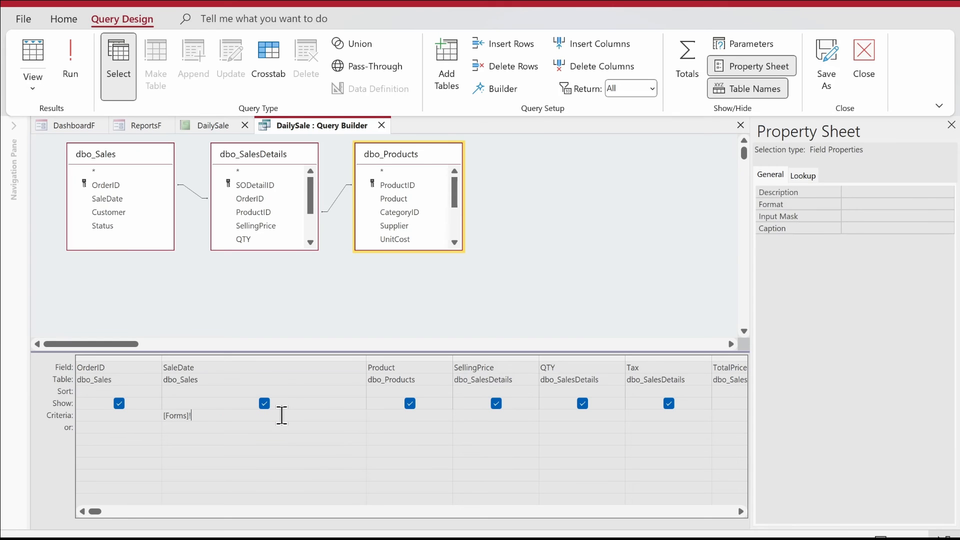
text(rep)
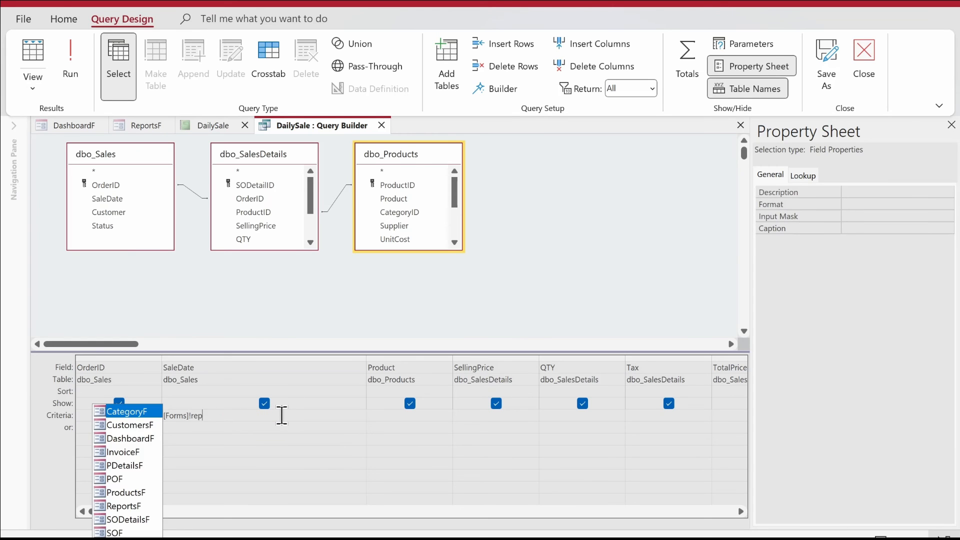
key(Tab)
text(![)
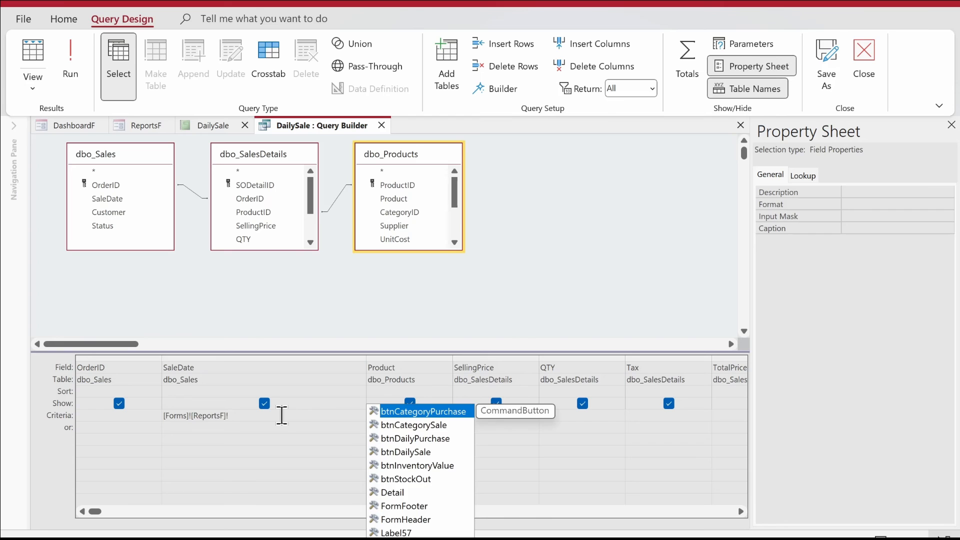
text(txt)
key(Tab)
key(Tab)
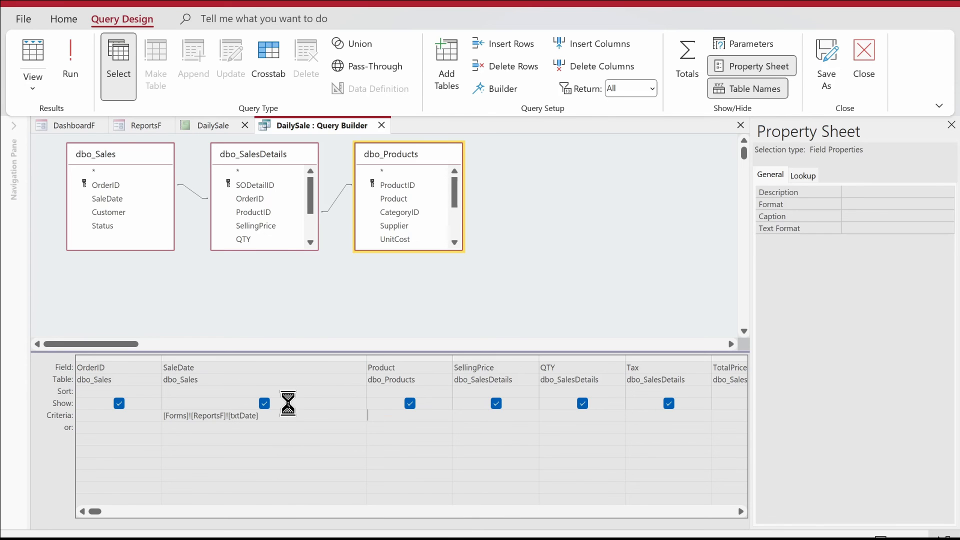
- Close the DailySale query builder and the DailySale report, returning to the ReportsF form design
click(383, 120)
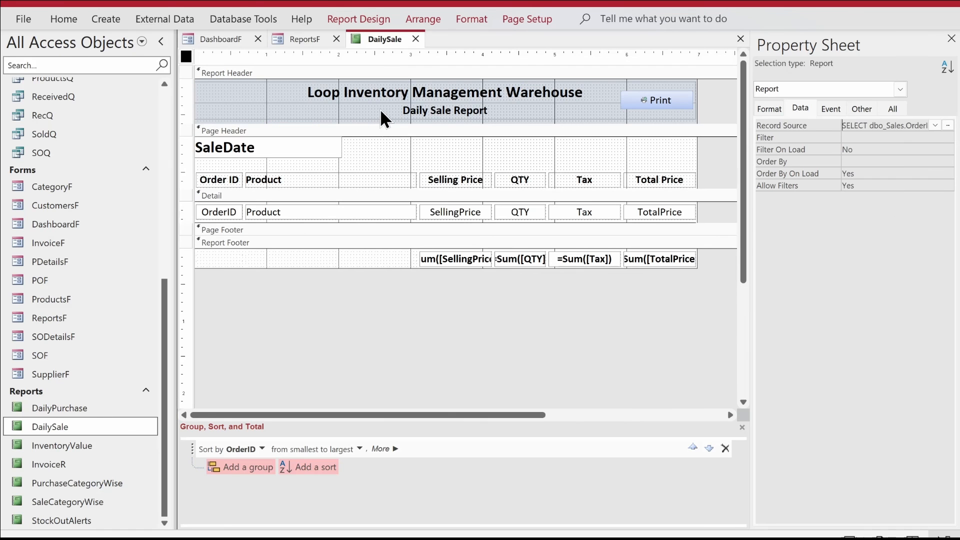
click(416, 38)
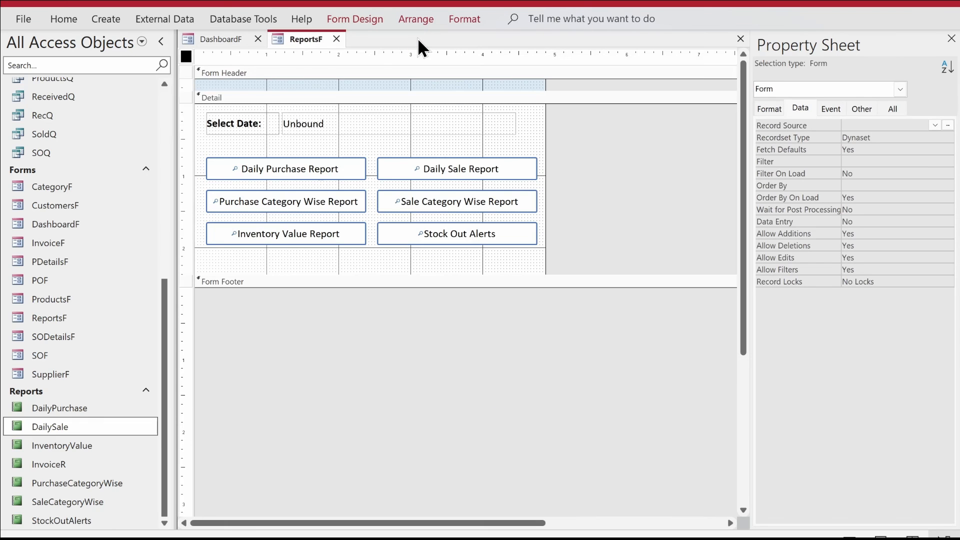
right_click(278, 35)
click(295, 42)
right_click(293, 39)
click(307, 45)
- Delete the Choose Date box with its label and the Run Report button from the DashboardF form
click(229, 40)
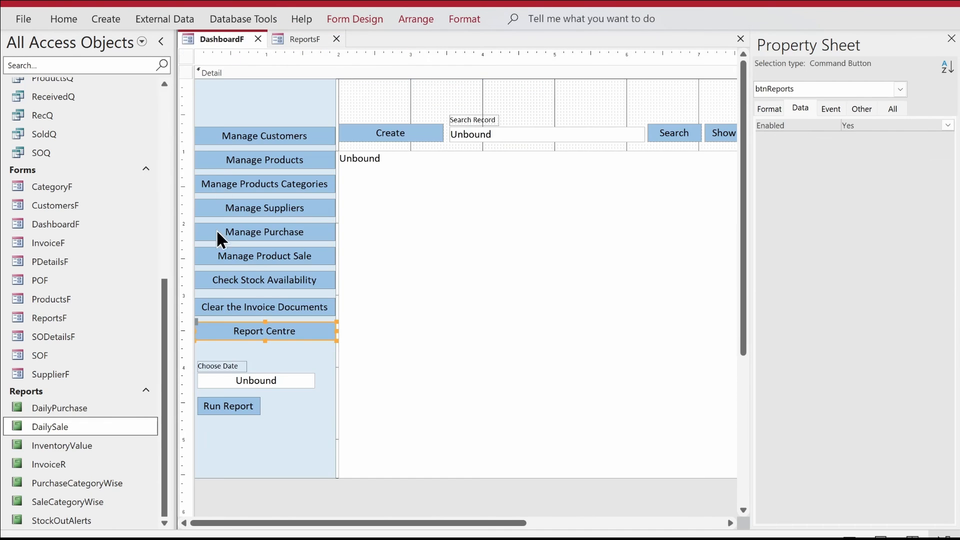
click(245, 380)
shift+click(242, 403)
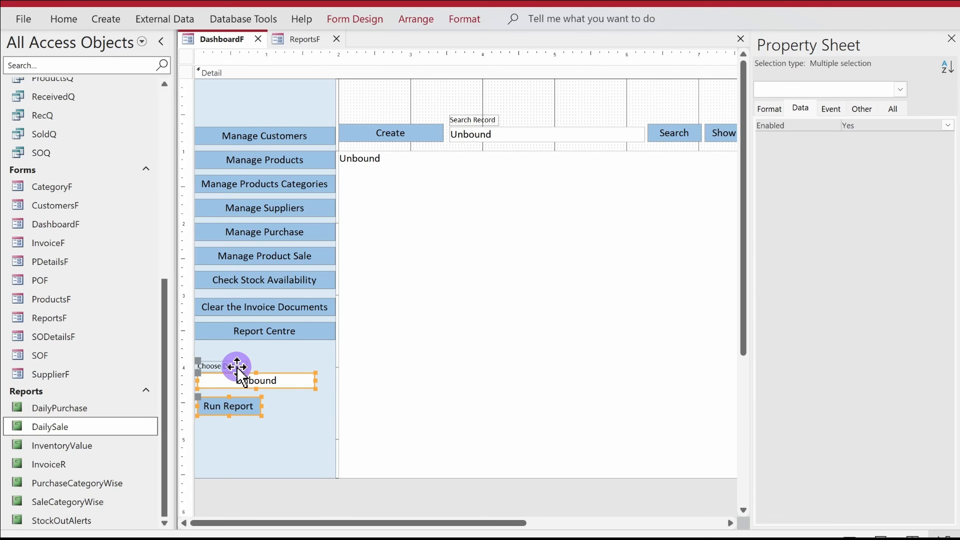
key(Delete)
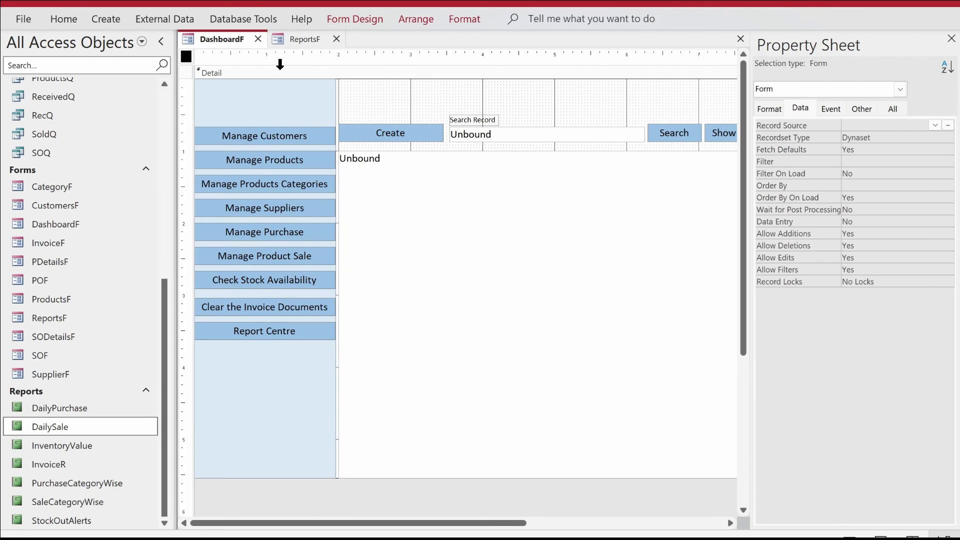
- Close the ReportsF form design and switch DashboardF to Form View
click(337, 39)
right_click(209, 39)
right_click(225, 37)
click(268, 125)
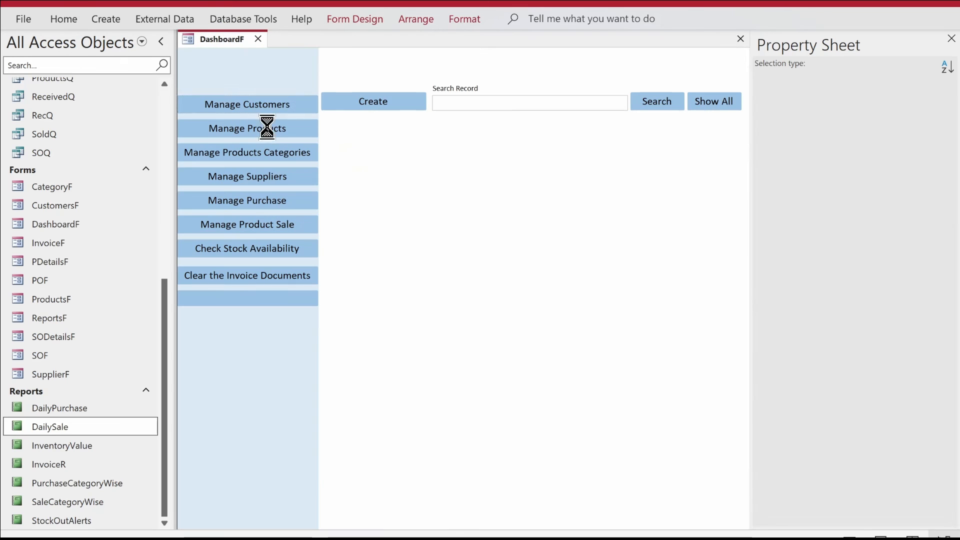
- Show the purchase list on the dashboard to check the purchase dates, and open the Report Centre
click(262, 199)
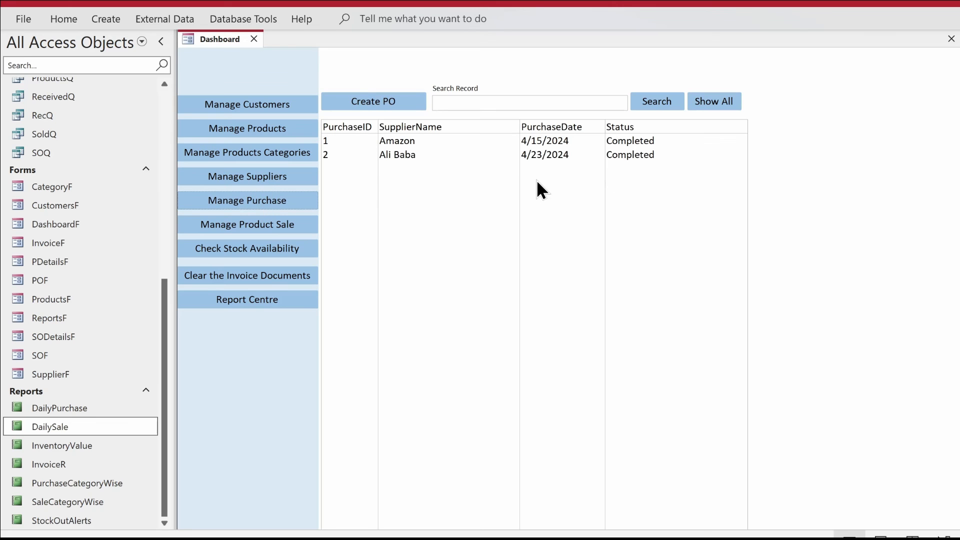
click(208, 302)
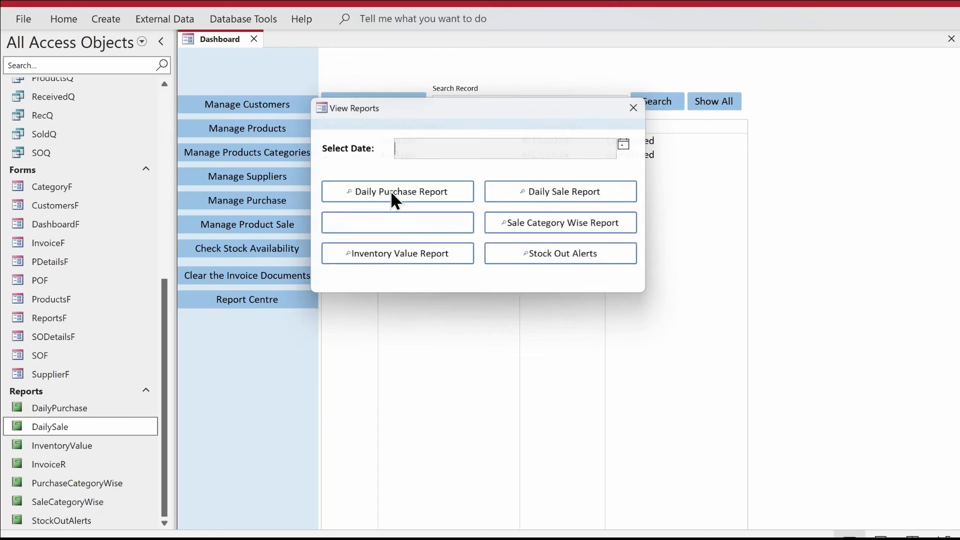
- Run the Daily Purchase Report for 4/15/2024, and close the report and the View Reports dialog after checking it
drag(467, 117, 521, 204)
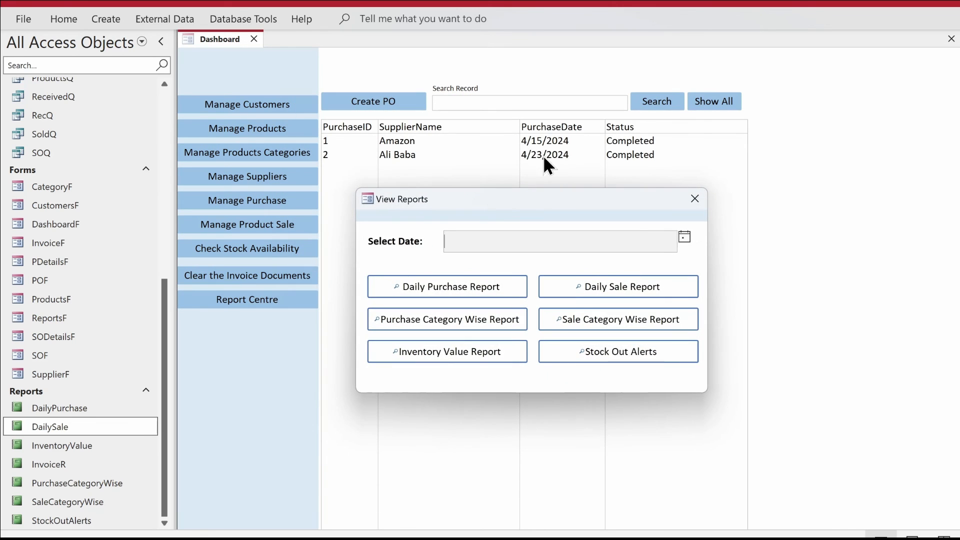
click(683, 237)
click(574, 252)
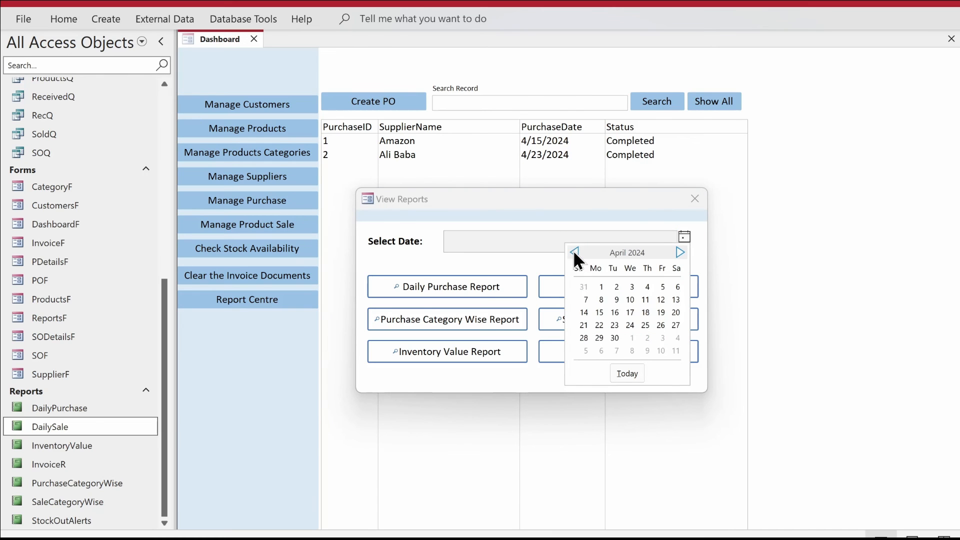
click(600, 312)
click(451, 287)
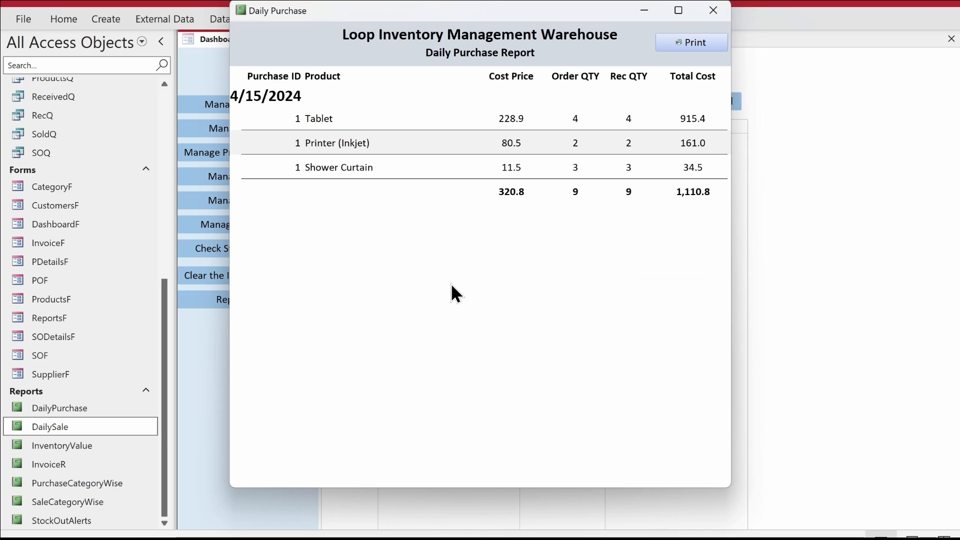
click(710, 13)
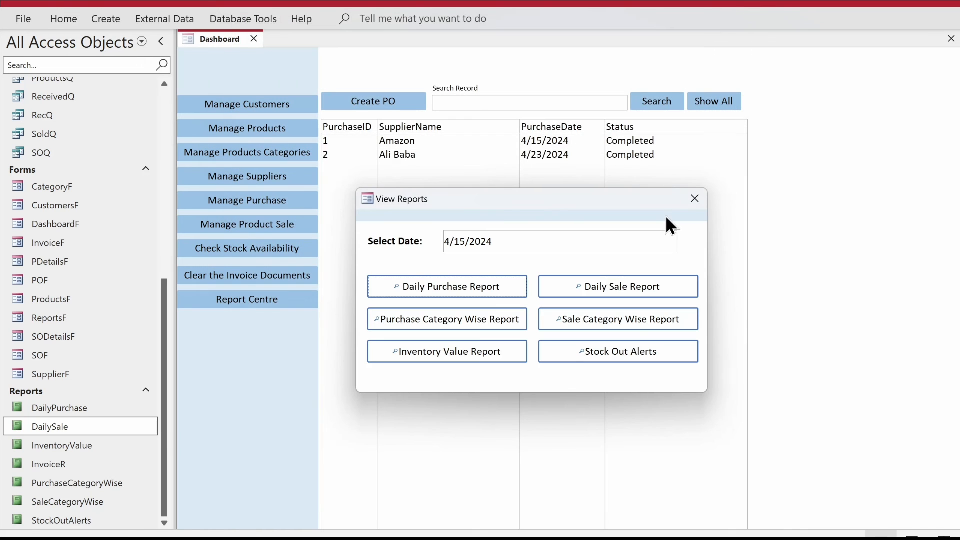
click(691, 197)
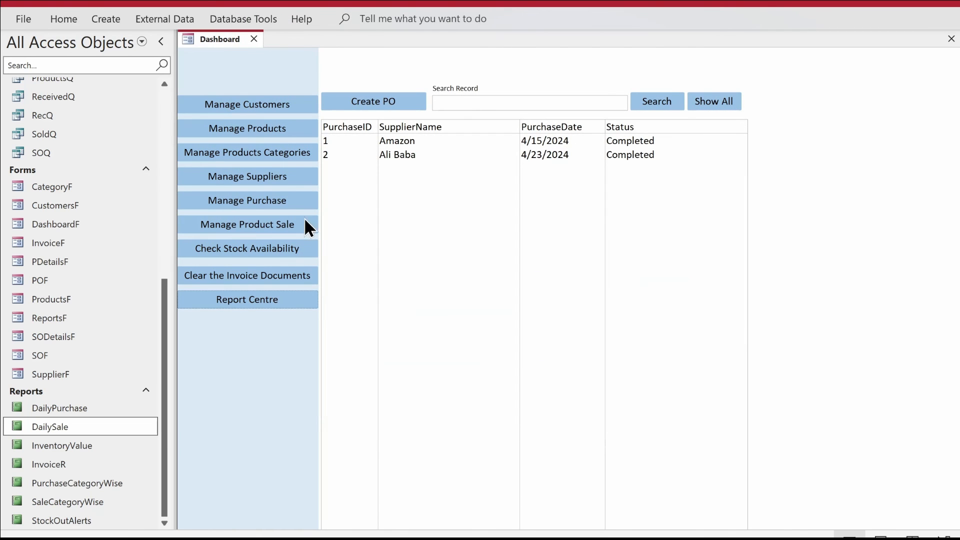
- Show the product sales list on the dashboard and reopen the Report Centre, placing its dialog below the listed orders
click(276, 224)
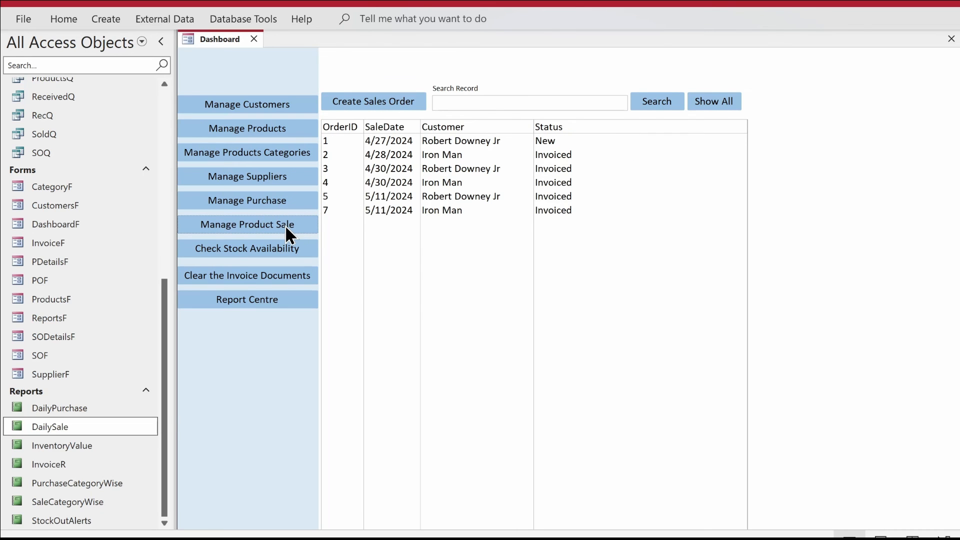
click(257, 300)
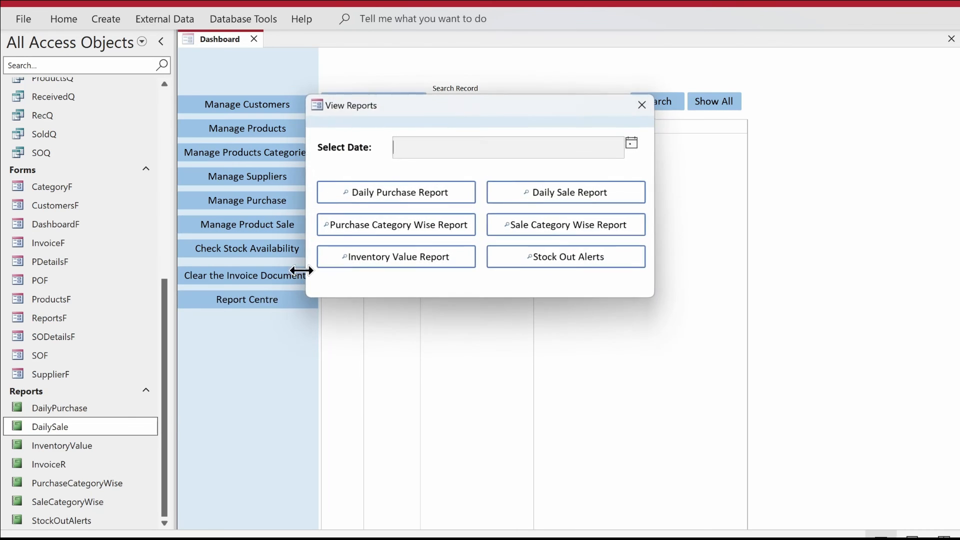
drag(501, 106, 520, 227)
- Run the Daily Sale Report for 5/11/2024 and close it after checking the sales
click(653, 264)
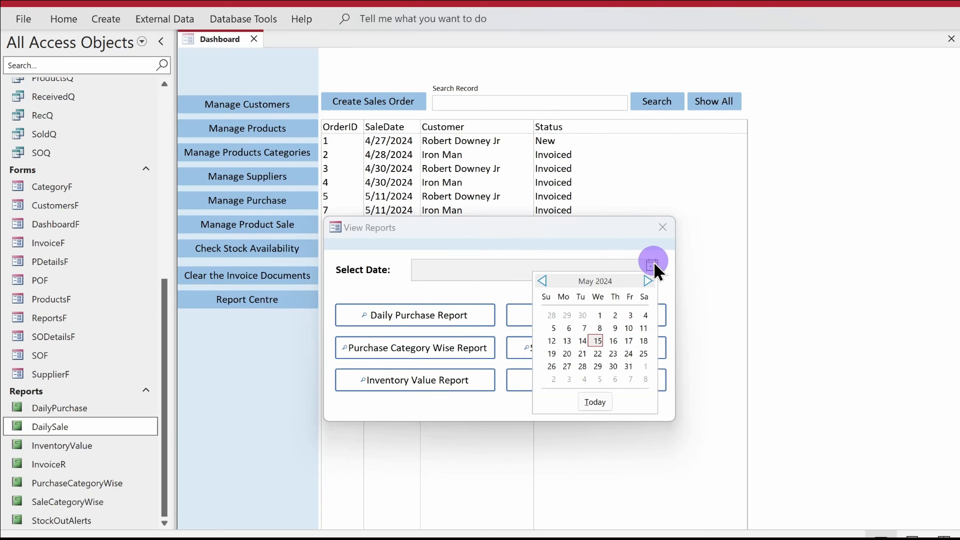
click(644, 327)
click(606, 315)
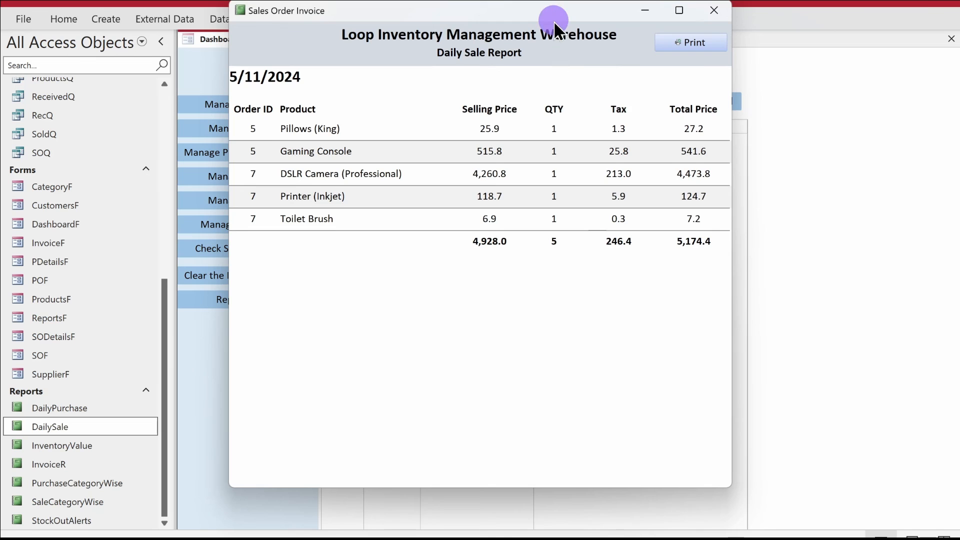
drag(554, 20, 562, 97)
click(712, 89)
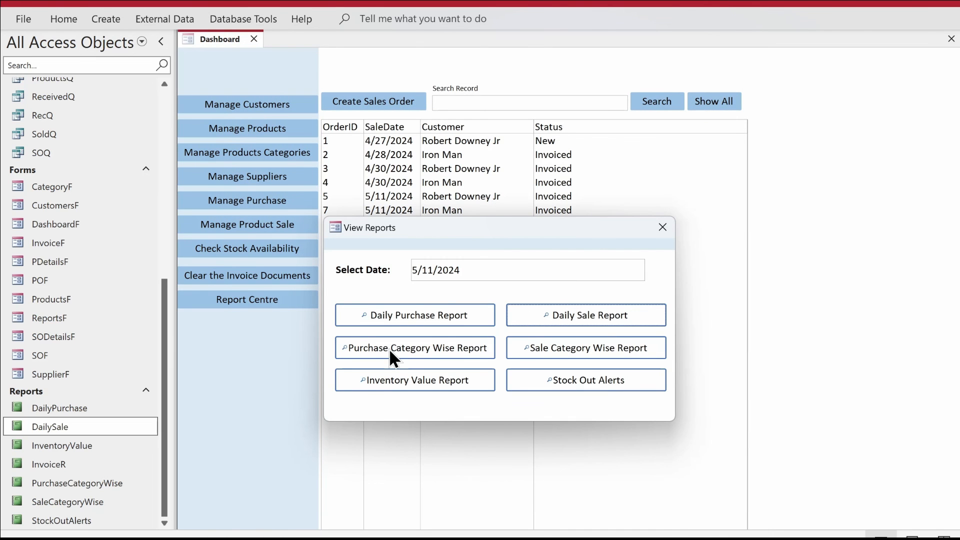
- Open the Purchase Category Wise and Sale Category Wise reports to check their category totals, closing each one
click(388, 348)
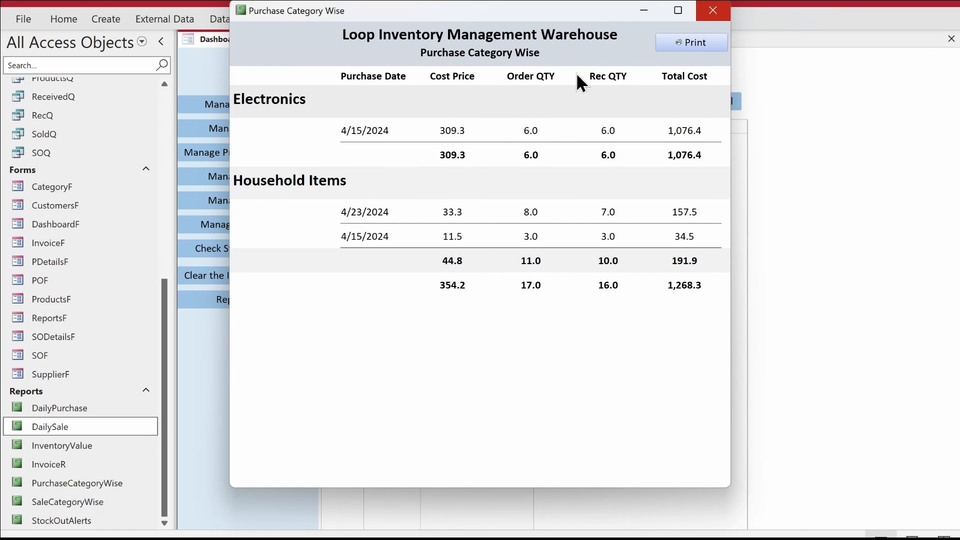
click(714, 12)
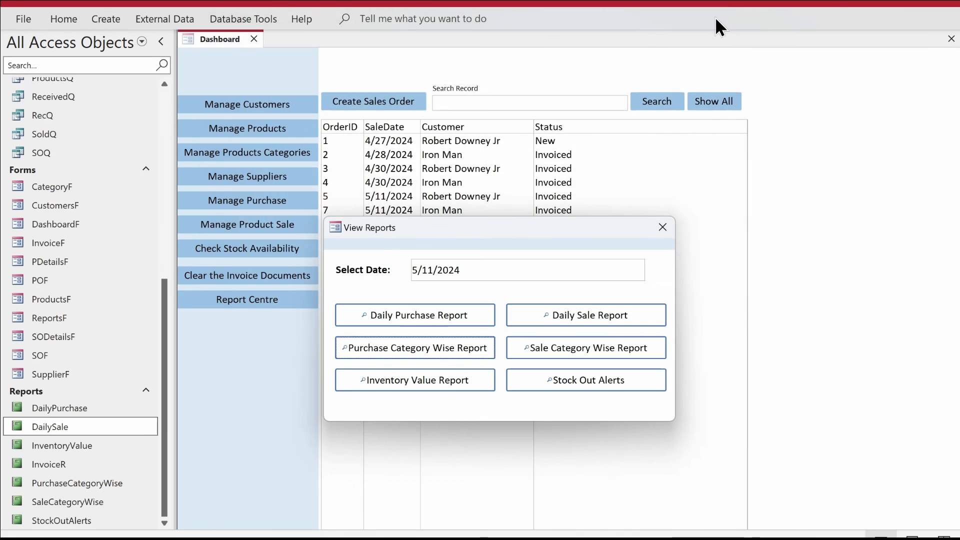
click(595, 348)
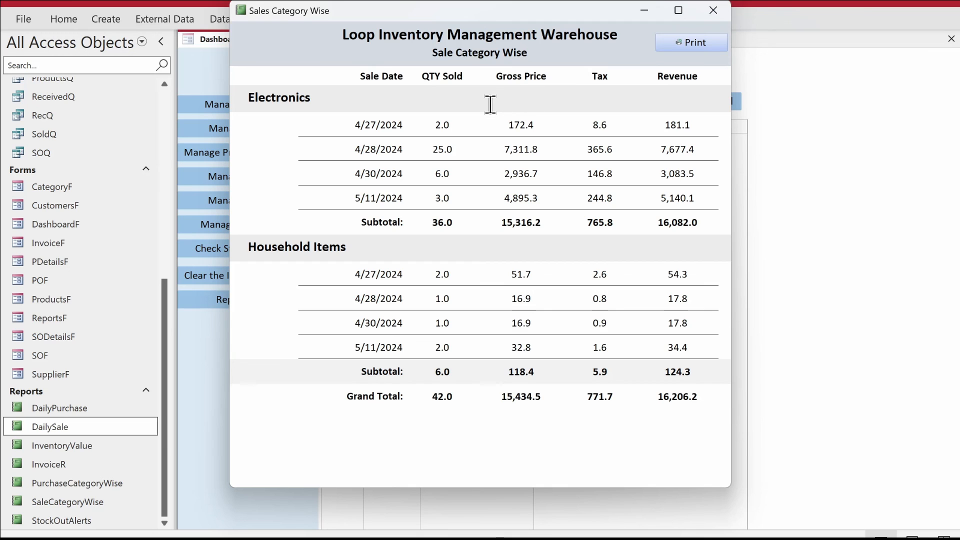
drag(606, 12, 591, 61)
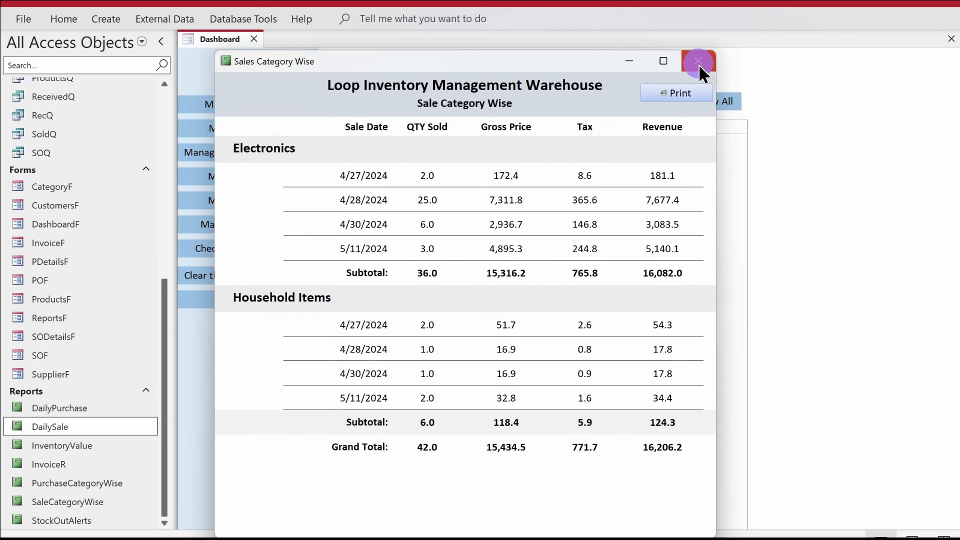
click(698, 62)
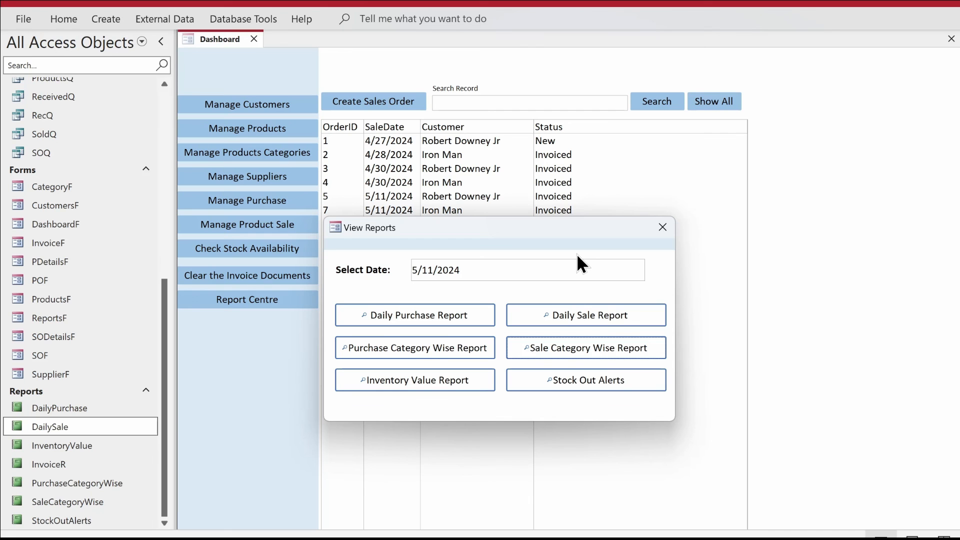
click(476, 346)
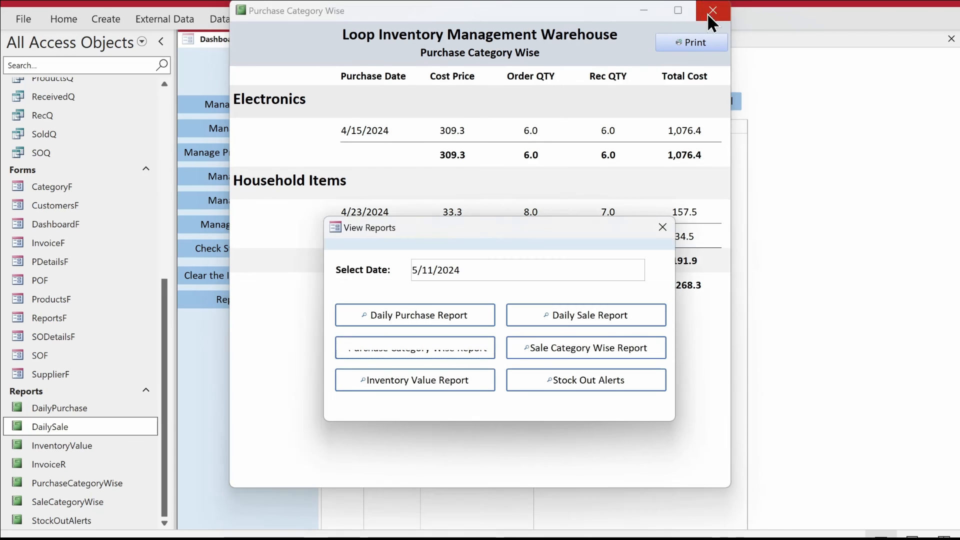
click(710, 11)
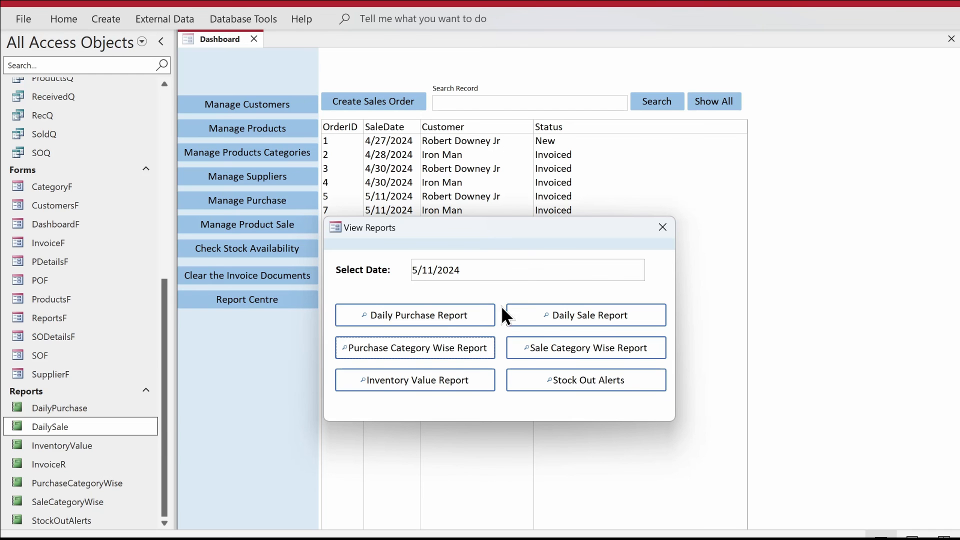
- Open the Inventory Value Report and the Stock Out Alerts report to check their contents, closing each one
click(417, 378)
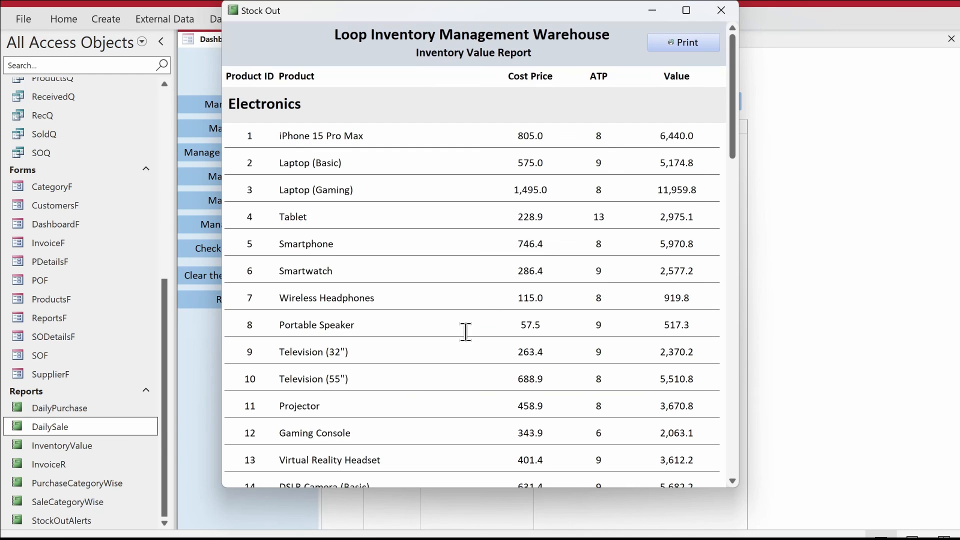
scroll(524, 262, down, 3)
click(721, 10)
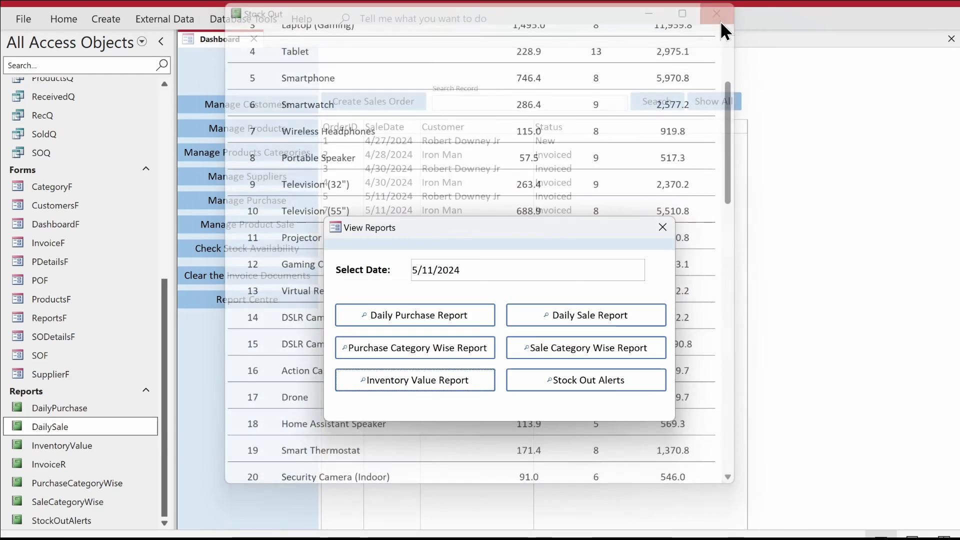
click(588, 383)
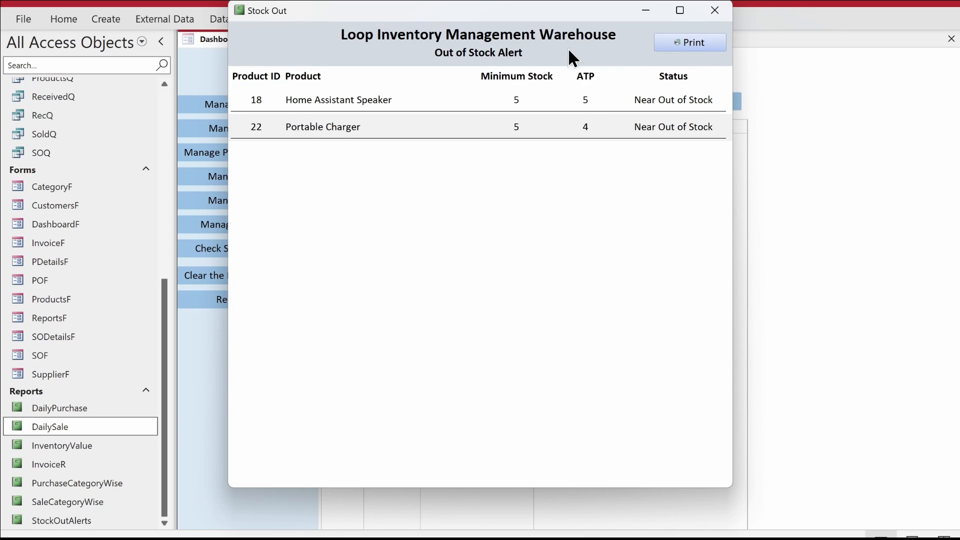
drag(575, 11, 583, 60)
click(722, 58)
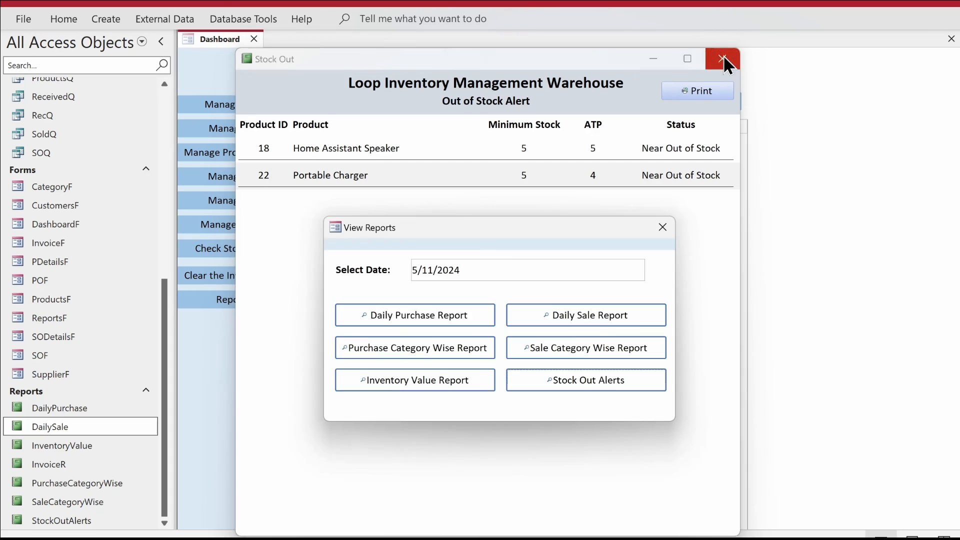
- Reopen the Inventory Value Report and arrange it side by side with the View Reports dialog
click(393, 380)
drag(503, 15, 310, 46)
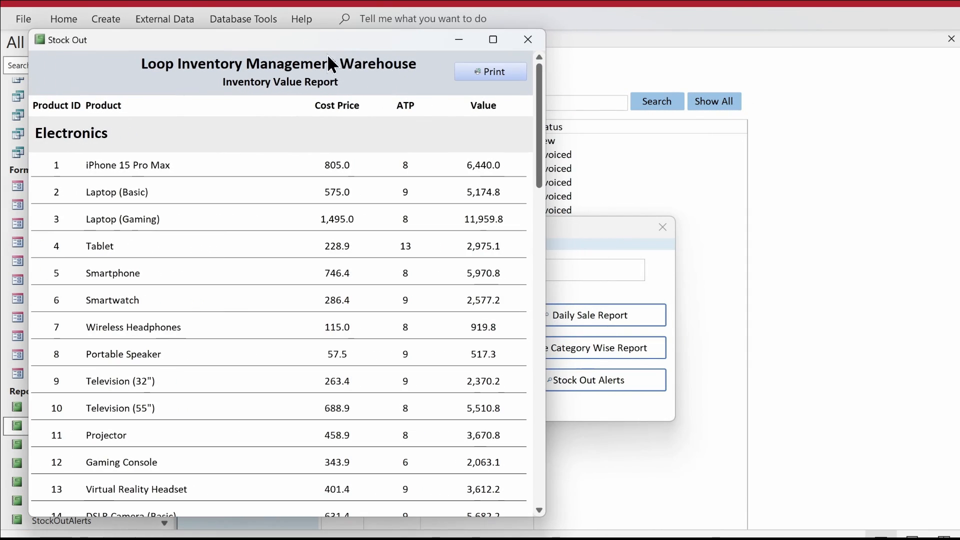
click(527, 39)
drag(550, 226, 801, 120)
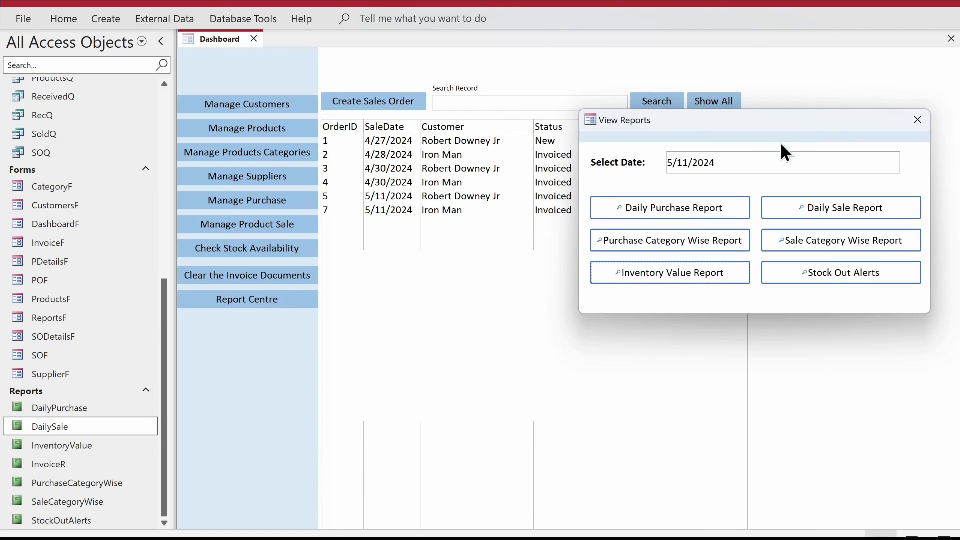
click(670, 275)
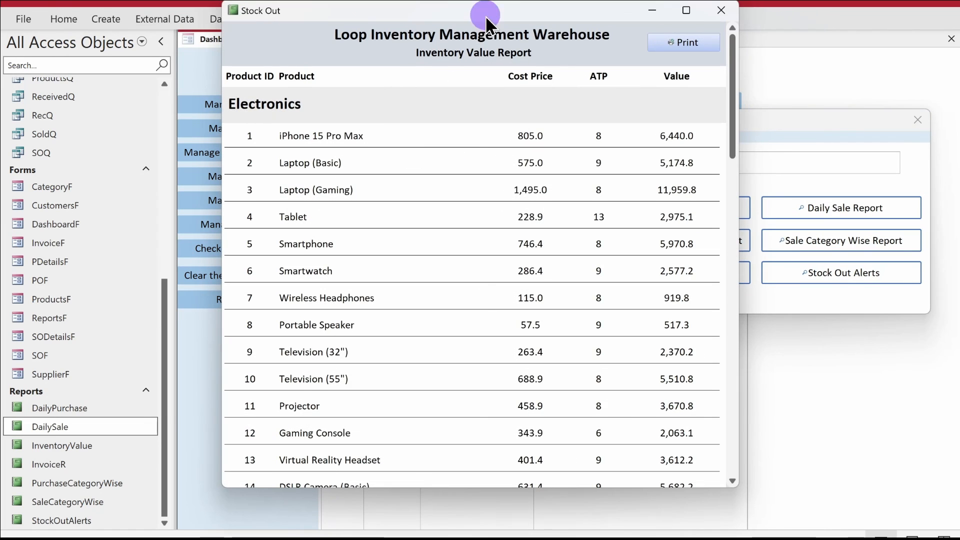
drag(486, 15, 320, 69)
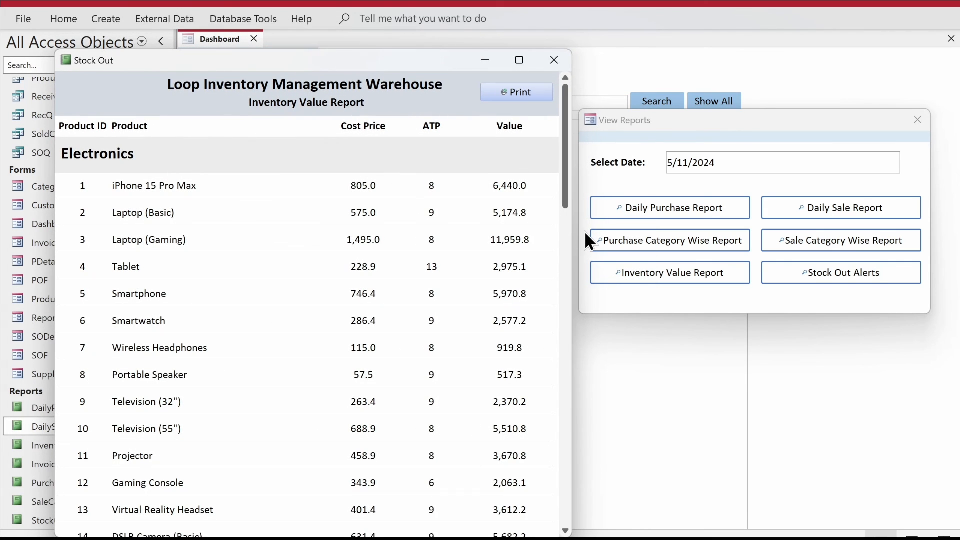